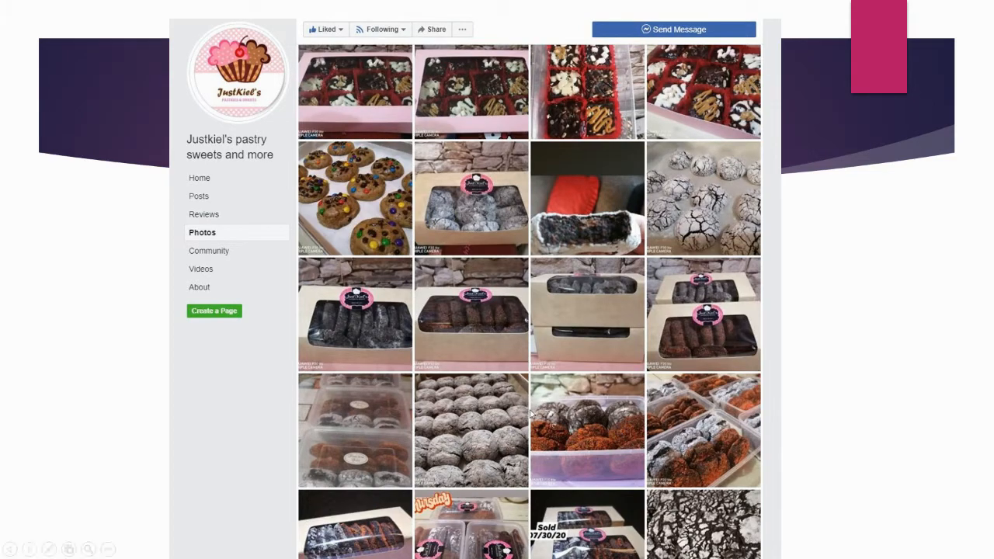
{"action": "left_click", "coordinate": [604, 451]}
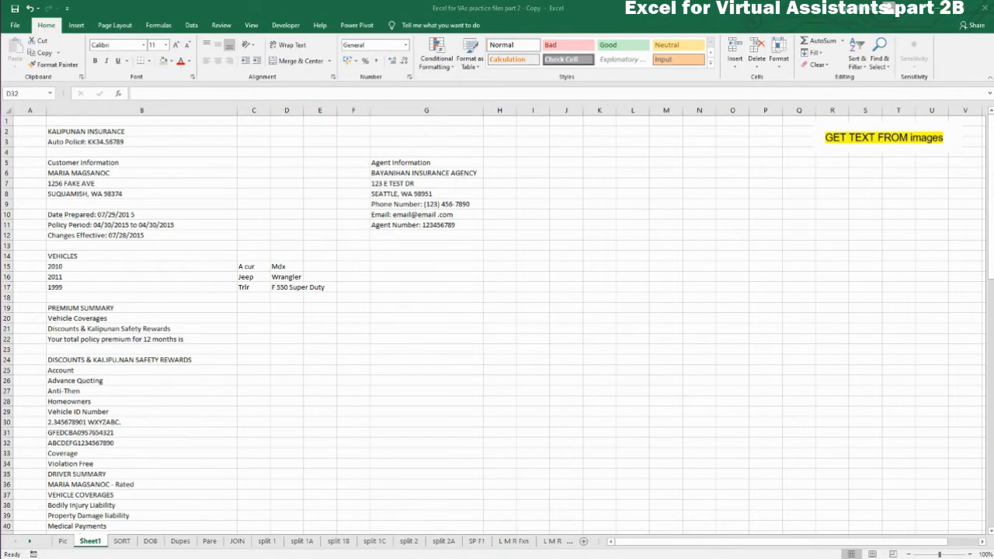
On the JOIN sheet, enter the header "&" in C1 and the header "concatenate" in I1.
{"action": "left_click", "coordinate": [238, 541]}
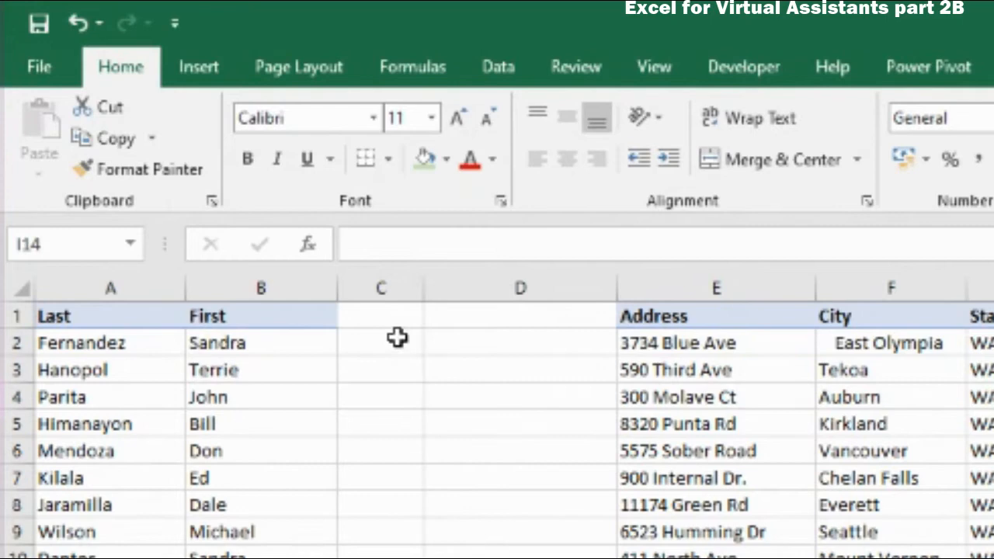
{"action": "left_click", "coordinate": [392, 318]}
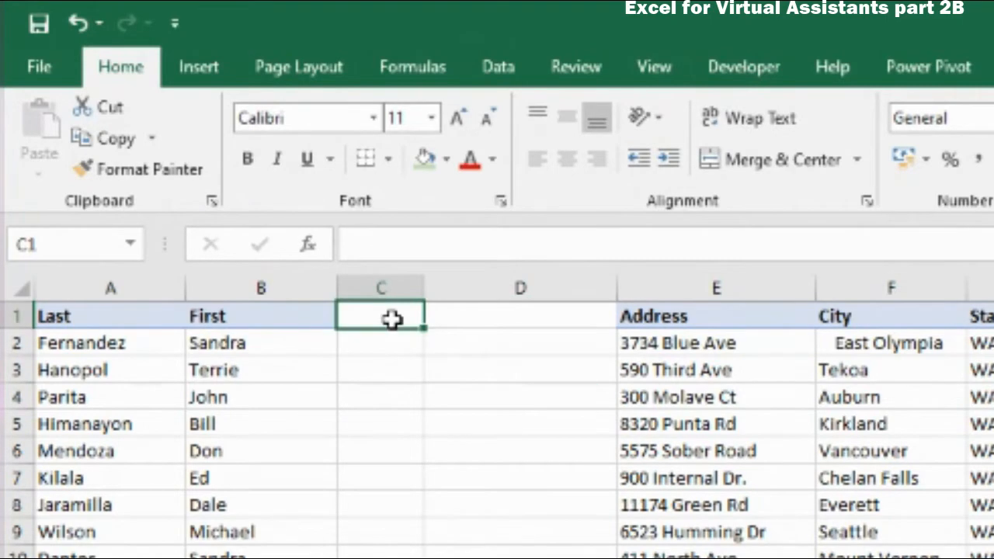
{"action": "type", "text": "&"}
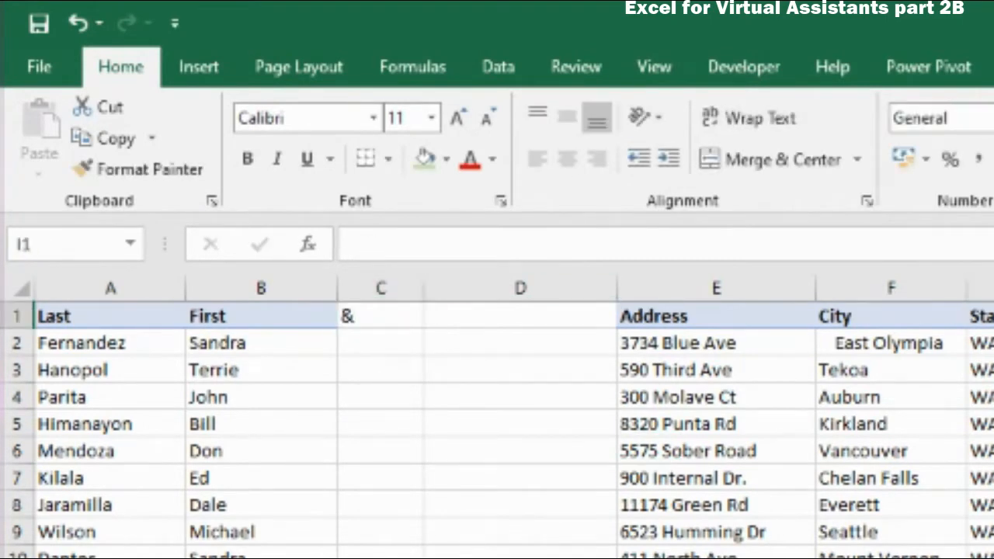
{"action": "type", "text": "concatenate"}
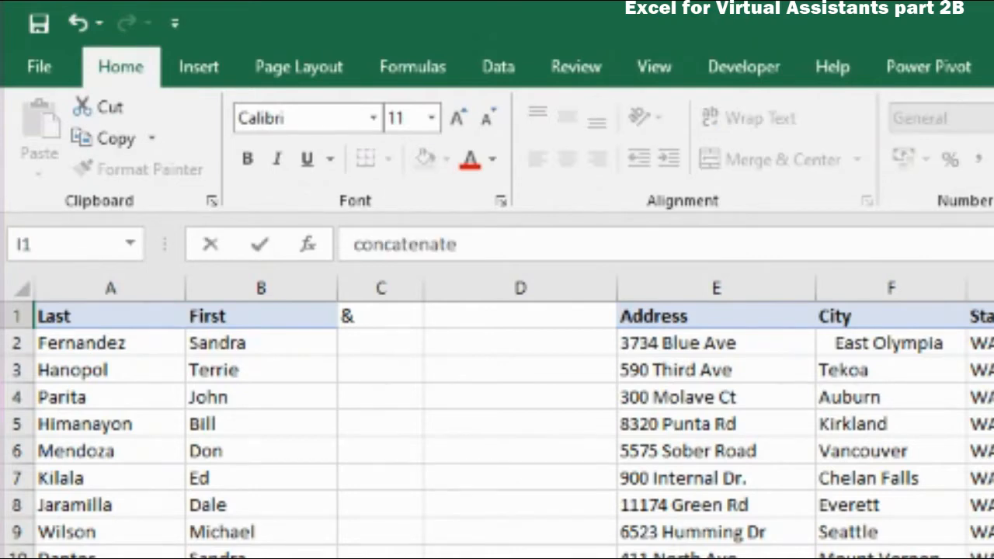
{"action": "key", "text": "Return"}
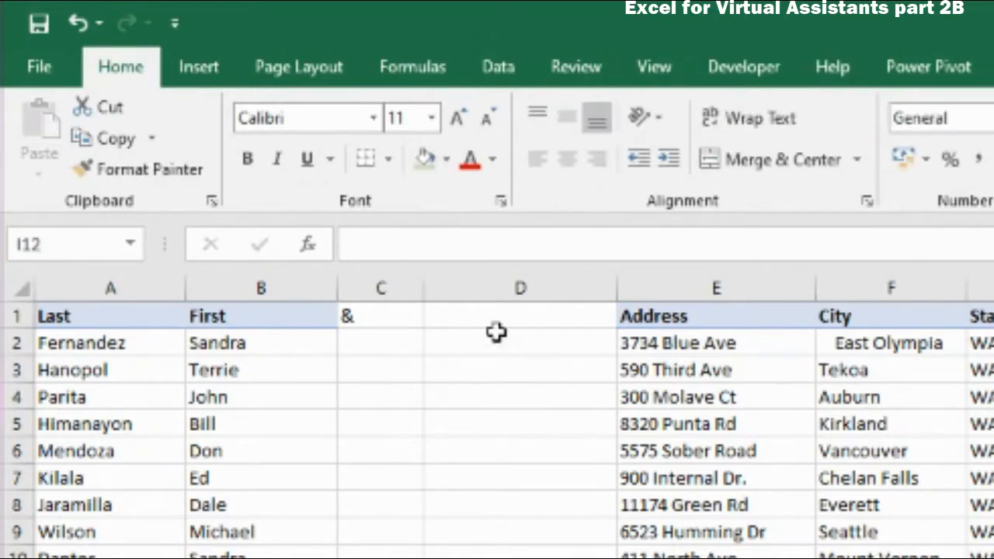
Fill the "&" and "concatenate" header cells, C1 and I1, with light green.
{"action": "left_click", "coordinate": [375, 310]}
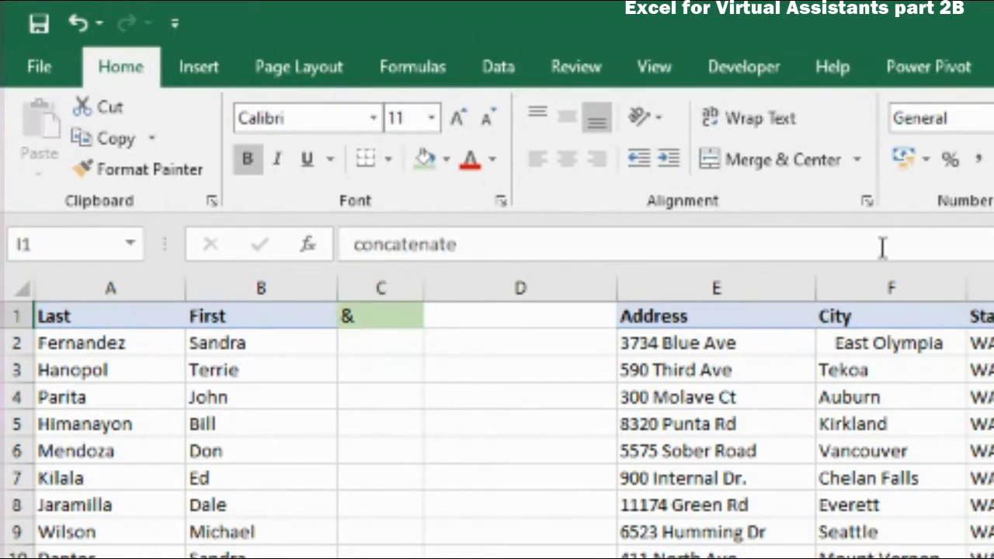
{"action": "left_click", "coordinate": [413, 551]}
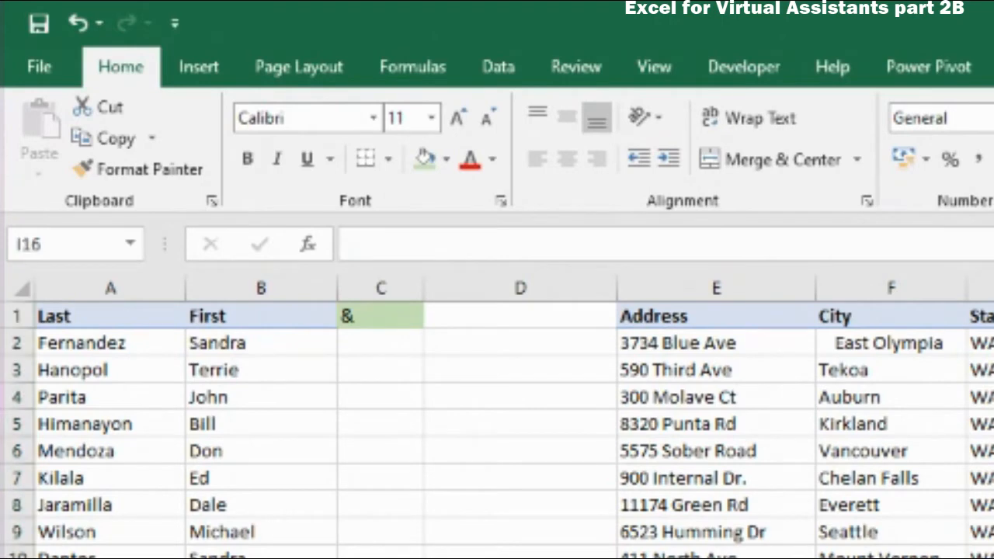
{"action": "left_click", "coordinate": [993, 451]}
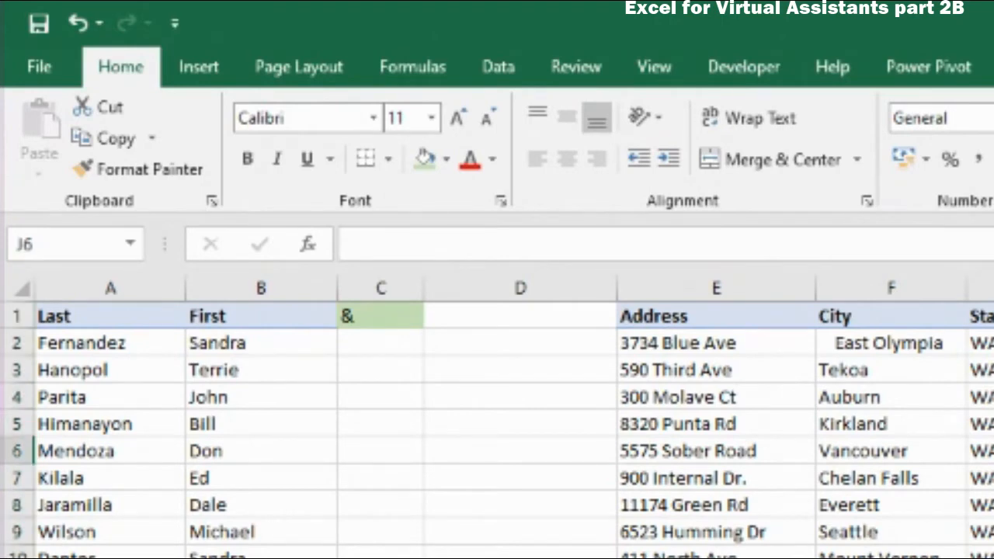
{"action": "left_click", "coordinate": [993, 397]}
{"action": "key", "text": "Up"}
{"action": "key", "text": "Up"}
{"action": "key", "text": "Up"}
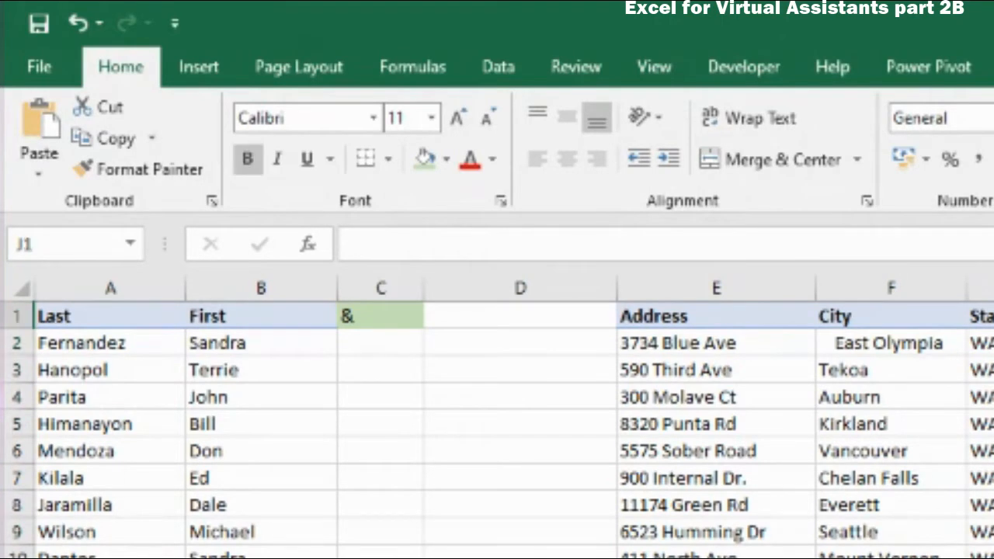
{"action": "left_click", "coordinate": [993, 555]}
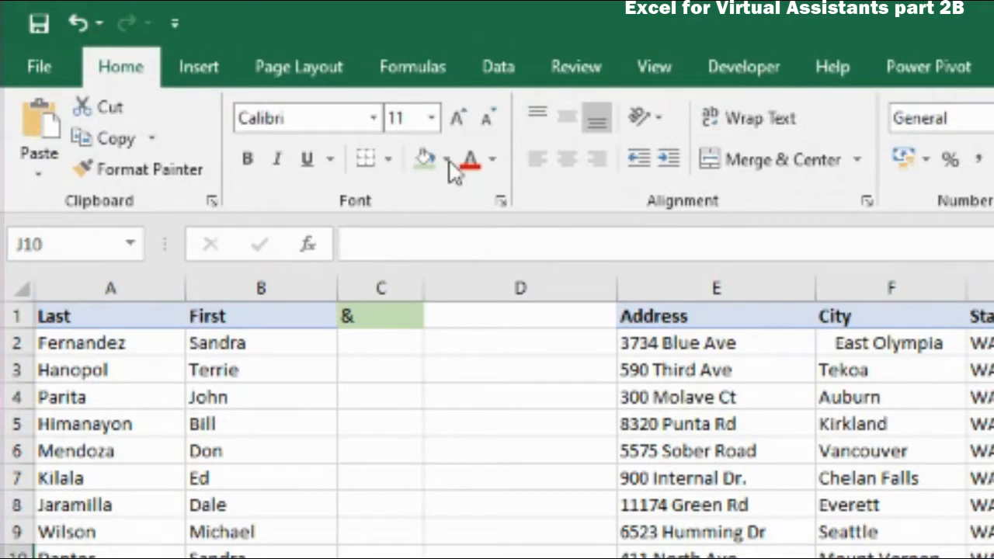
Join first and last name with a space in C2 using =B2&" "&A2, and fit column C's width to its contents.
{"action": "left_click", "coordinate": [364, 341]}
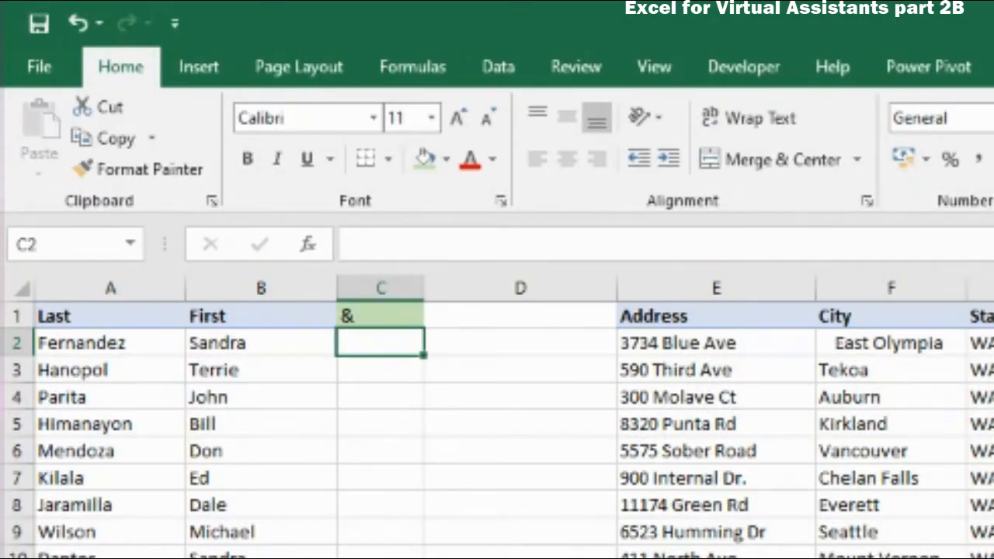
{"action": "type", "text": "="}
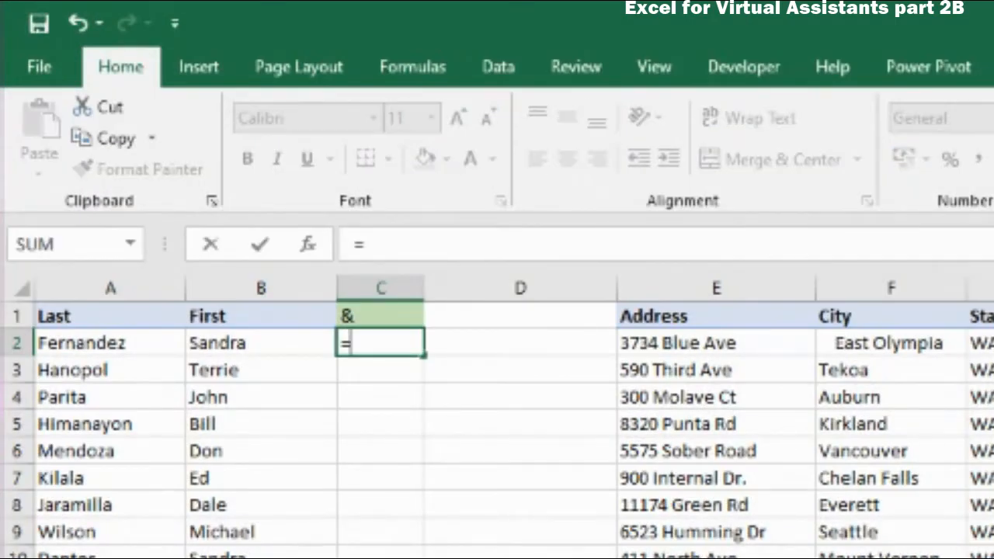
{"action": "left_click", "coordinate": [244, 345]}
{"action": "type", "text": "&"}
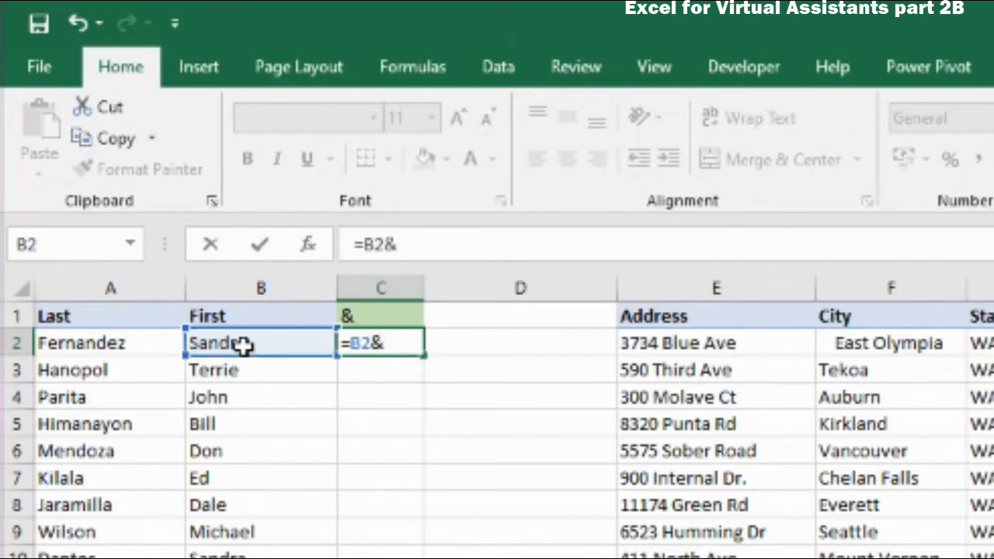
{"action": "type", "text": ",\" \""}
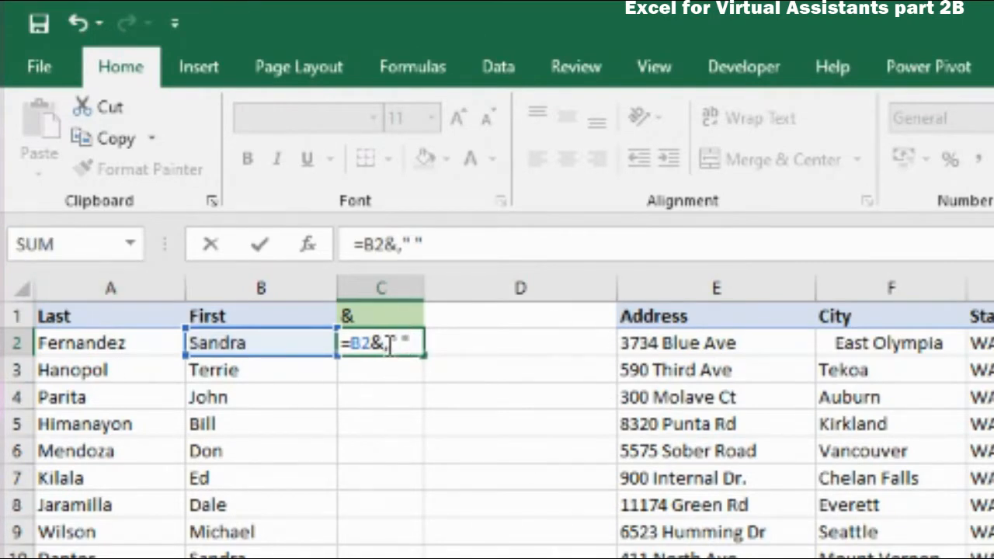
{"action": "left_click_drag", "start_coordinate": [389, 344], "coordinate": [393, 344]}
{"action": "key", "text": "Delete"}
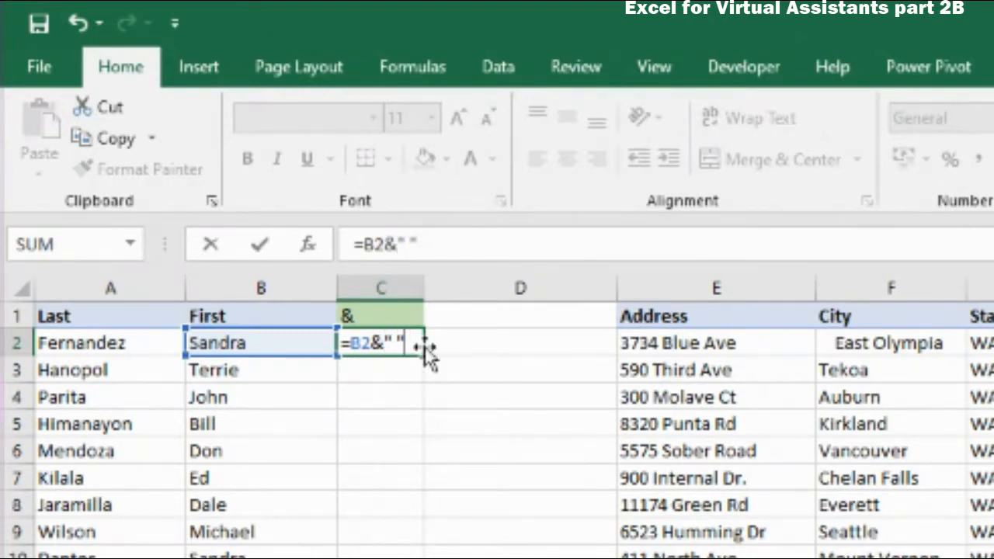
{"action": "type", "text": "&"}
{"action": "left_click", "coordinate": [109, 342]}
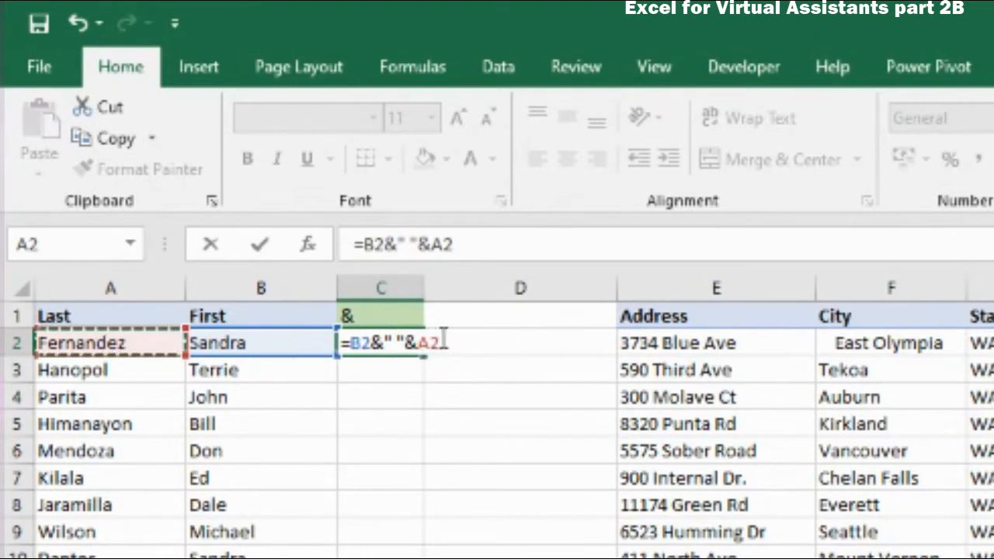
{"action": "key", "text": "Return"}
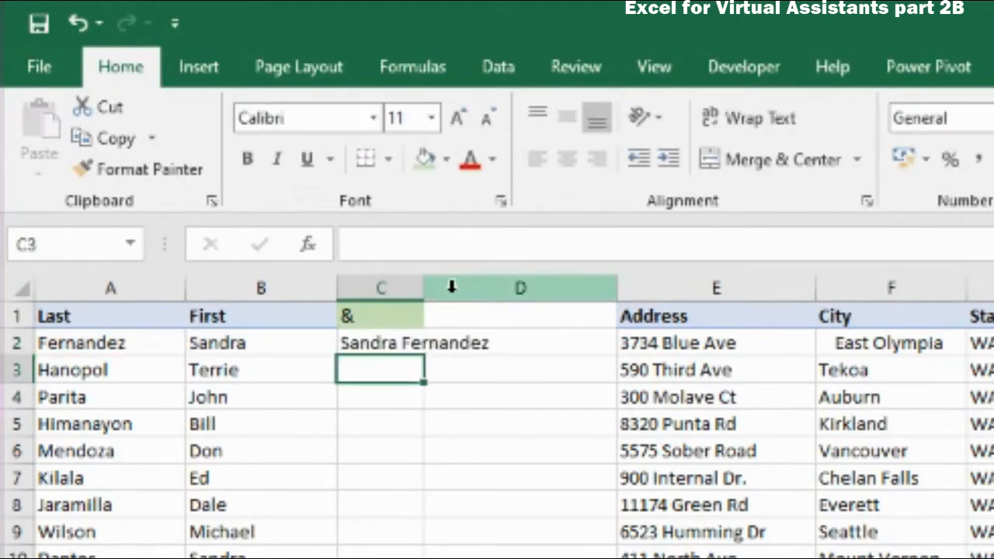
{"action": "double_click", "coordinate": [423, 284]}
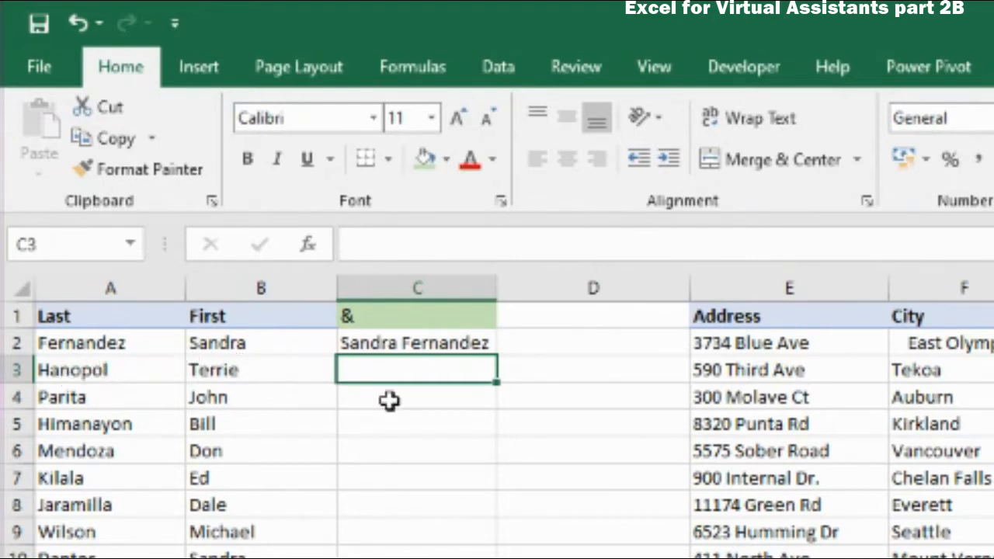
Join last and first name with a comma and space in C3 using =A3&", "&B3, and review the formulas in C2 and C3.
{"action": "type", "text": "="}
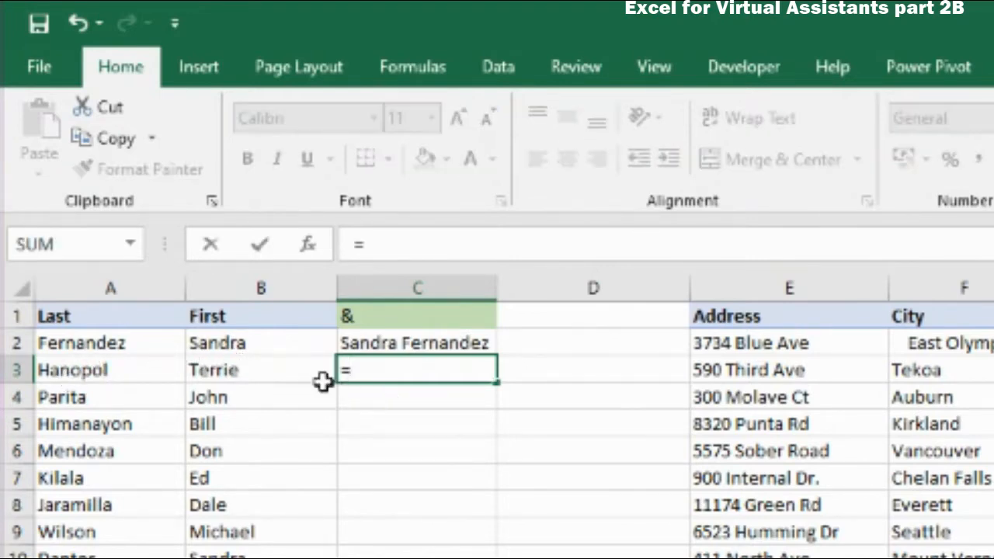
{"action": "left_click", "coordinate": [116, 370]}
{"action": "type", "text": "&"}
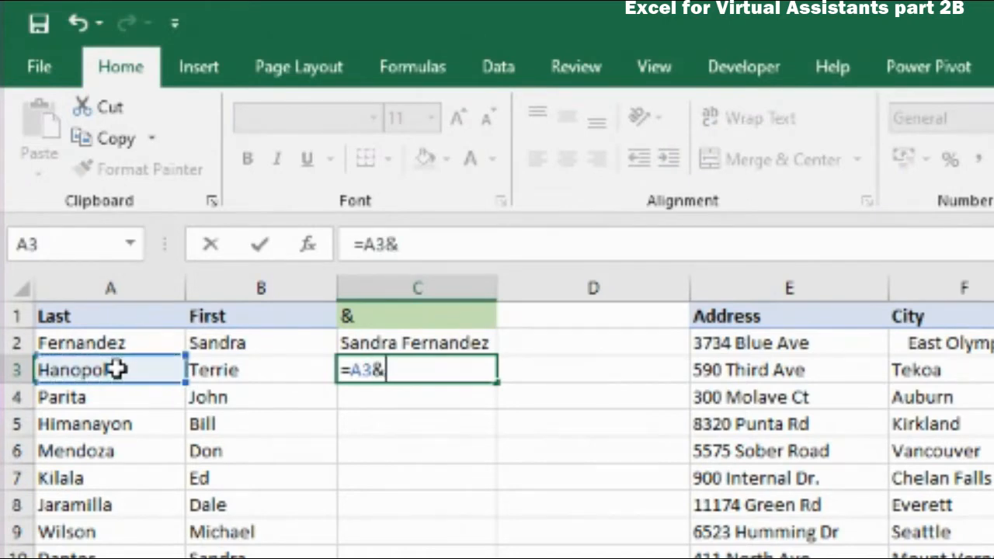
{"action": "type", "text": "\", \"&"}
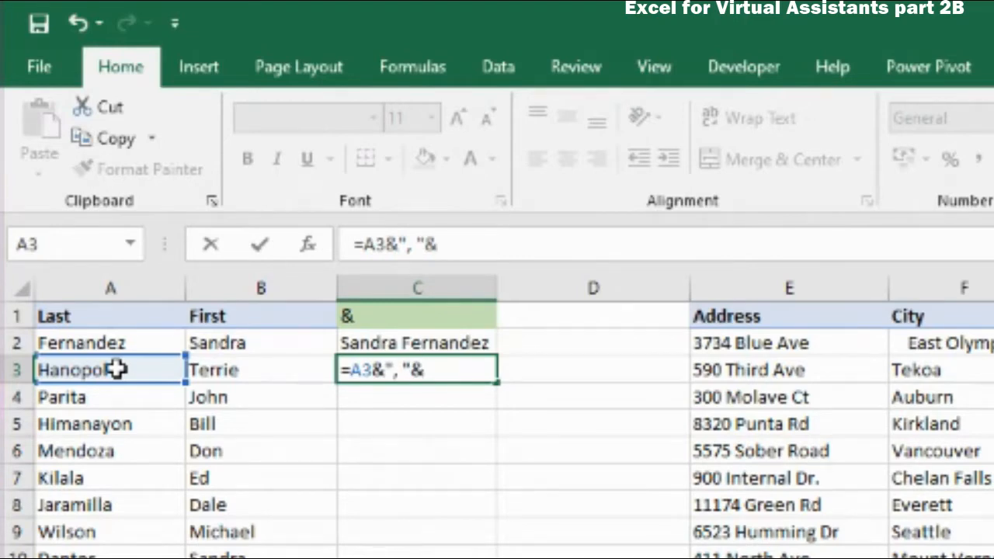
{"action": "left_click", "coordinate": [231, 378]}
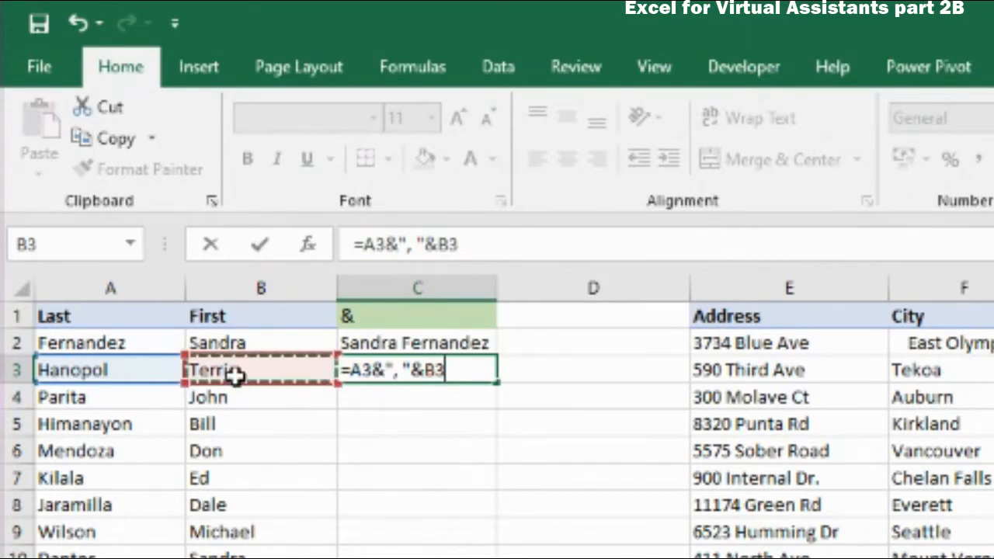
{"action": "key", "text": "Return"}
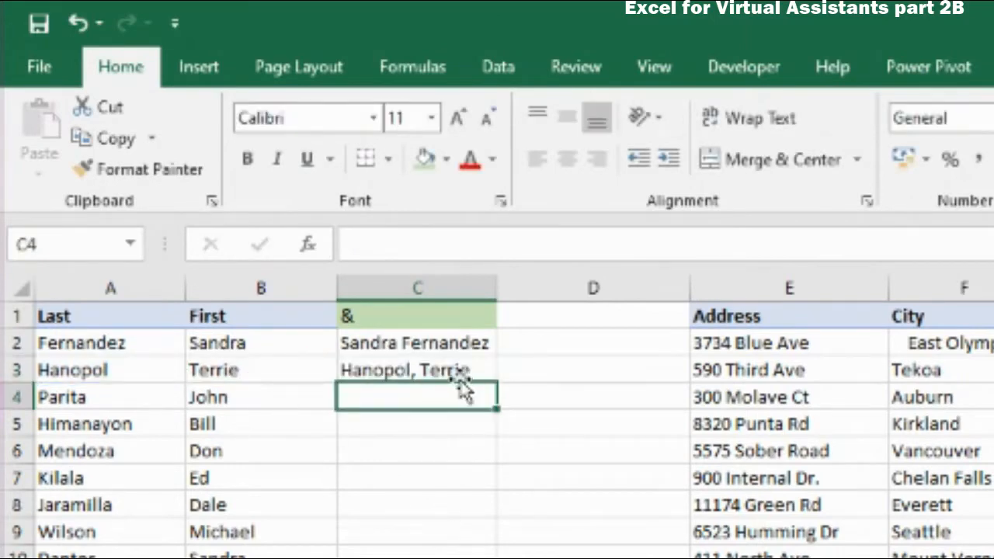
{"action": "left_click", "coordinate": [382, 343]}
{"action": "left_click", "coordinate": [381, 372]}
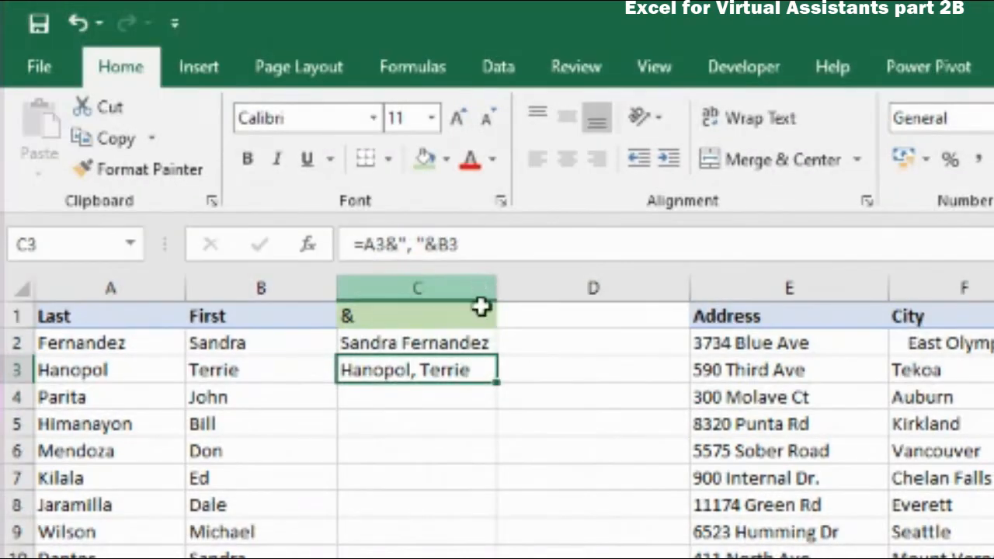
{"action": "left_click", "coordinate": [417, 558]}
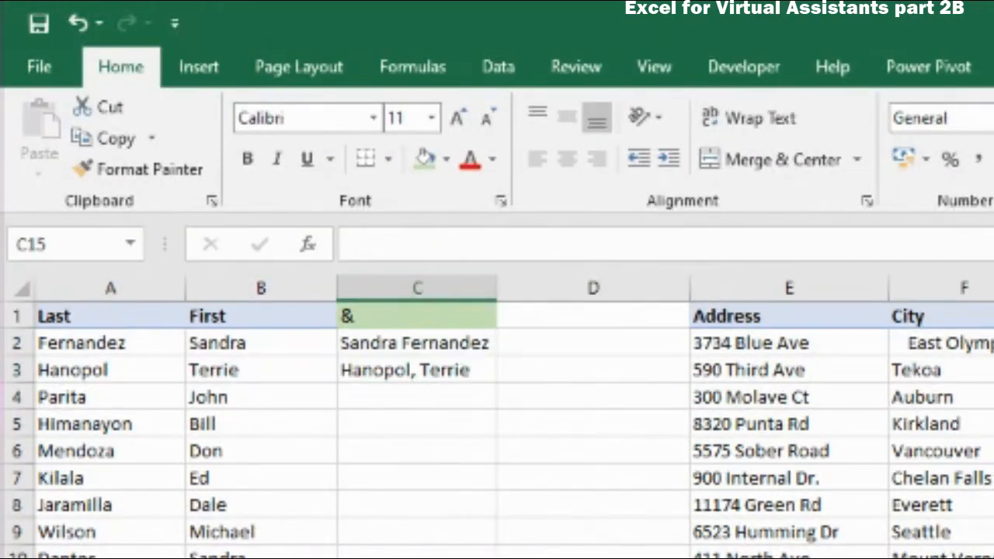
Join address, city, state and zip in I2 using =CONCATENATE(E2,", ",F2,", ",G2," ",H2).
{"action": "left_click", "coordinate": [993, 344]}
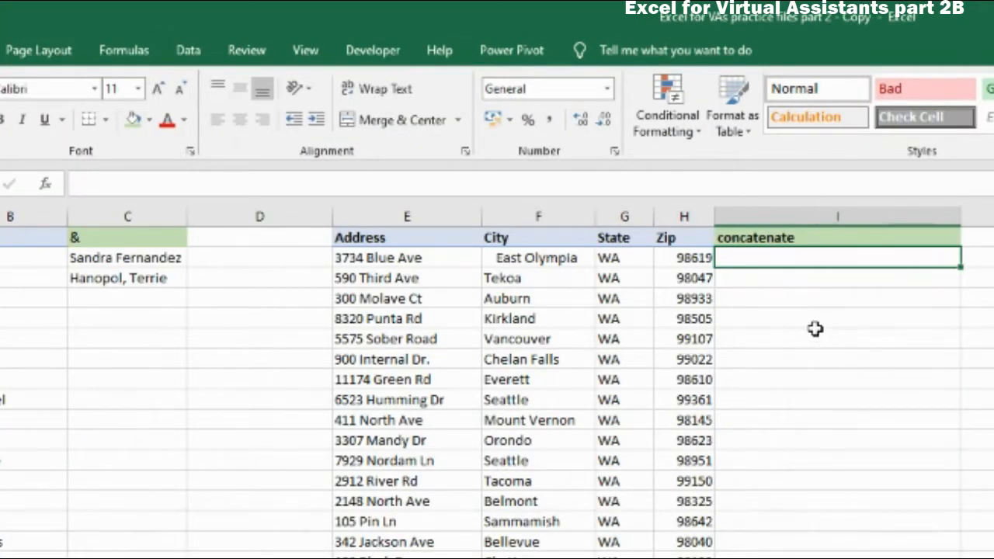
{"action": "type", "text": "=conca"}
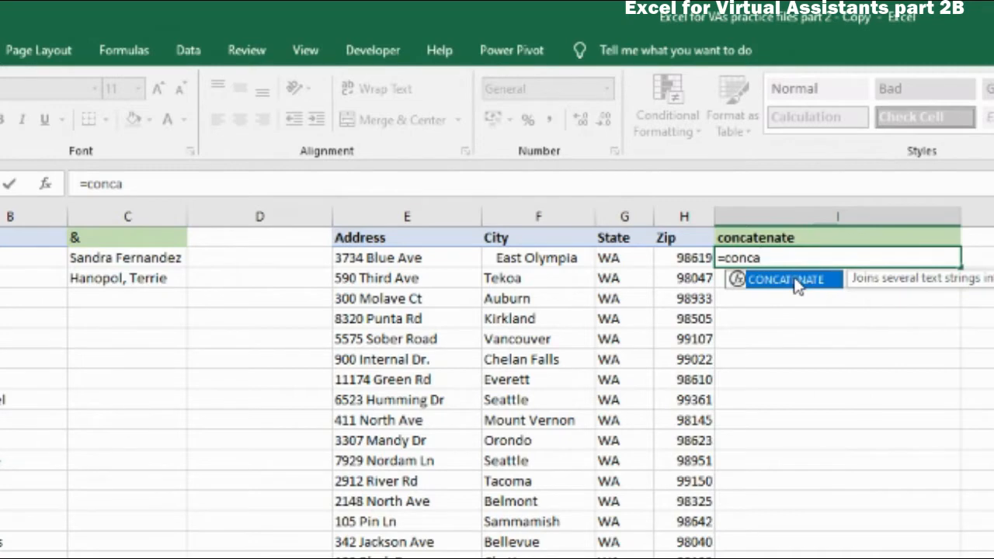
{"action": "double_click", "coordinate": [797, 285]}
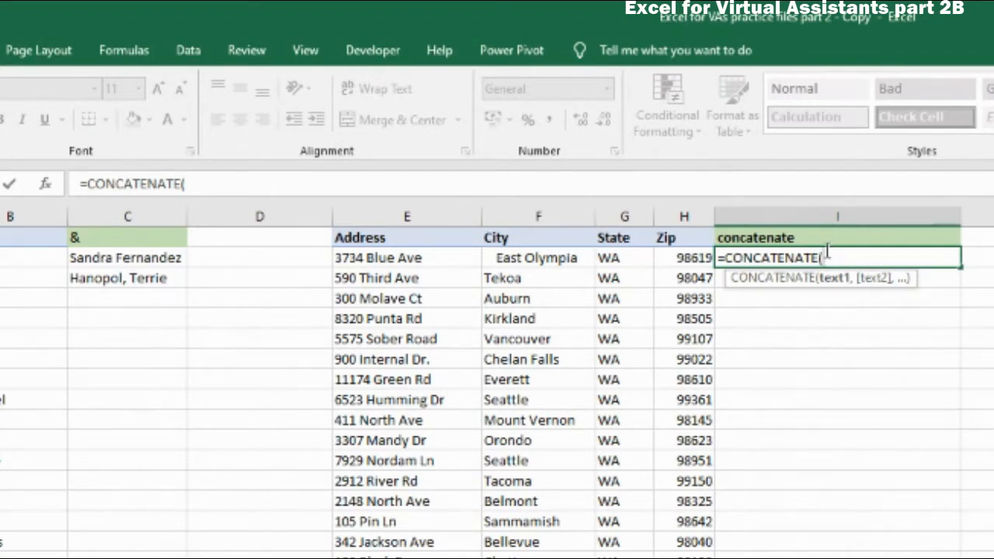
{"action": "left_click", "coordinate": [397, 258]}
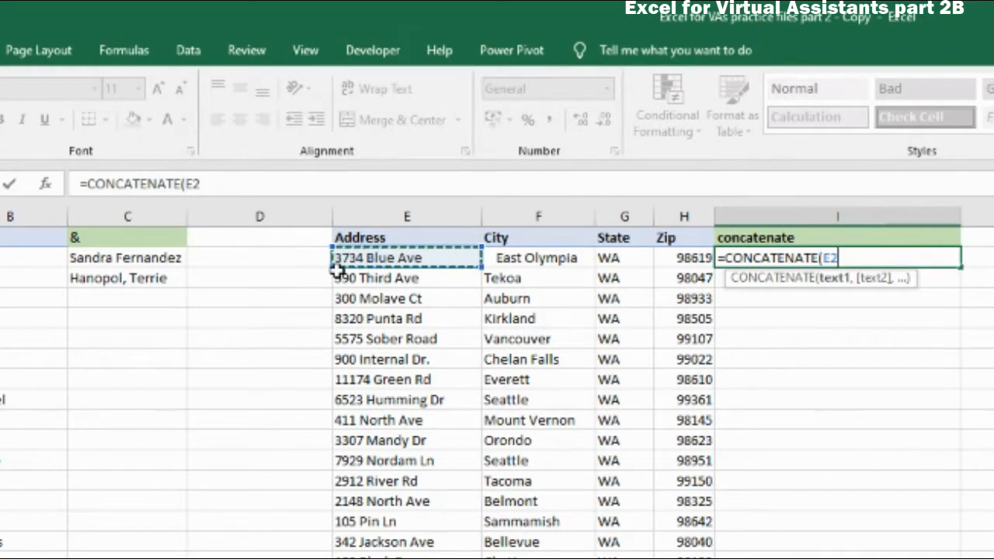
{"action": "type", "text": ",\""}
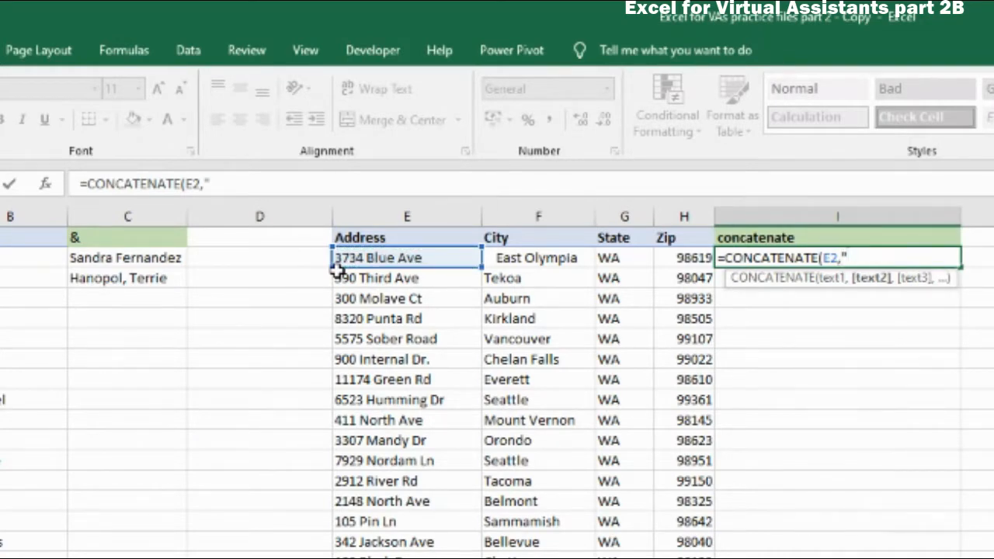
{"action": "type", "text": ", \","}
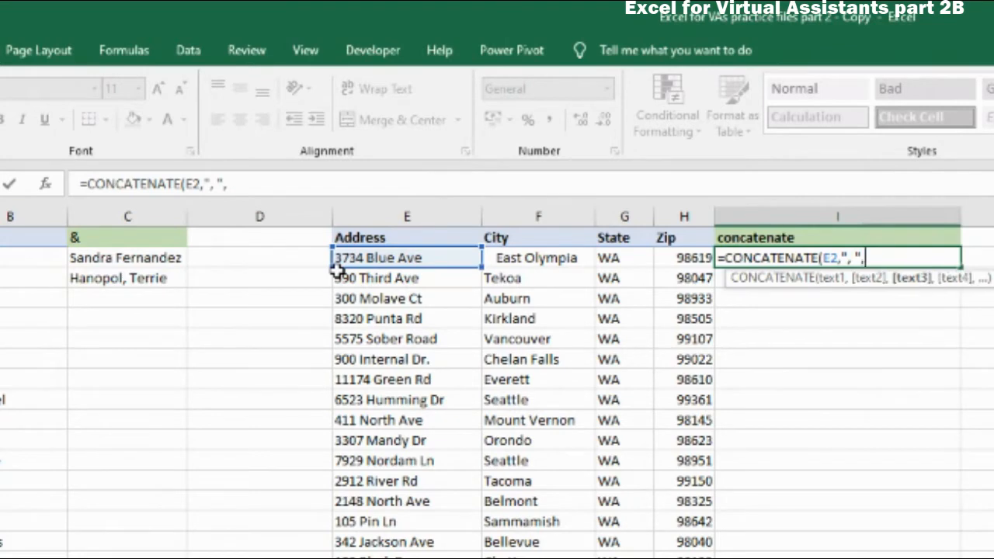
{"action": "left_click", "coordinate": [508, 260]}
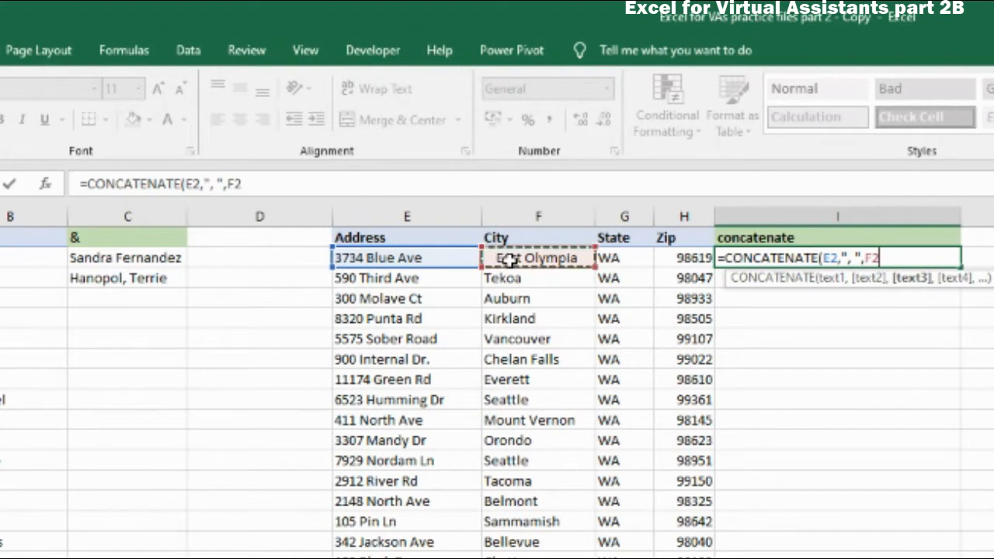
{"action": "type", "text": ","}
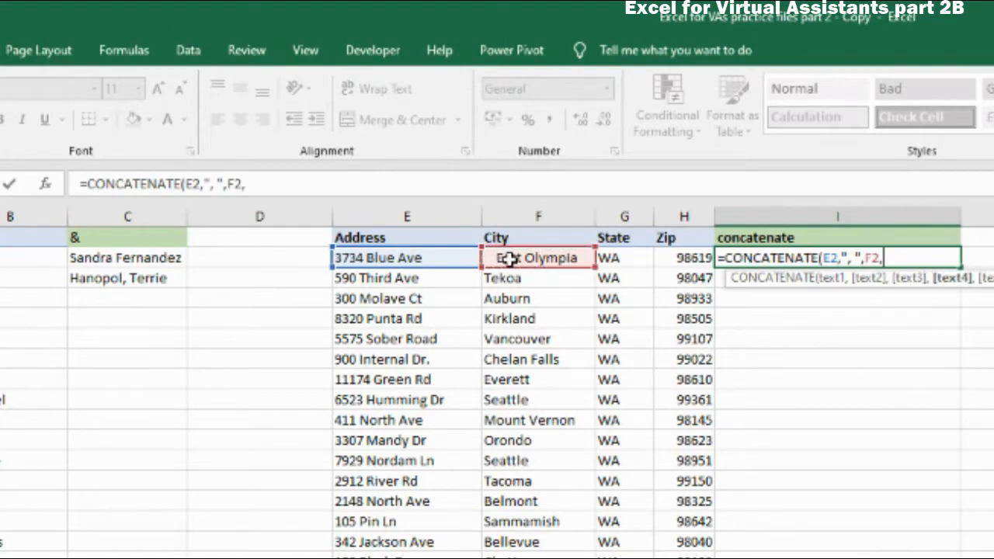
{"action": "type", "text": "\", \","}
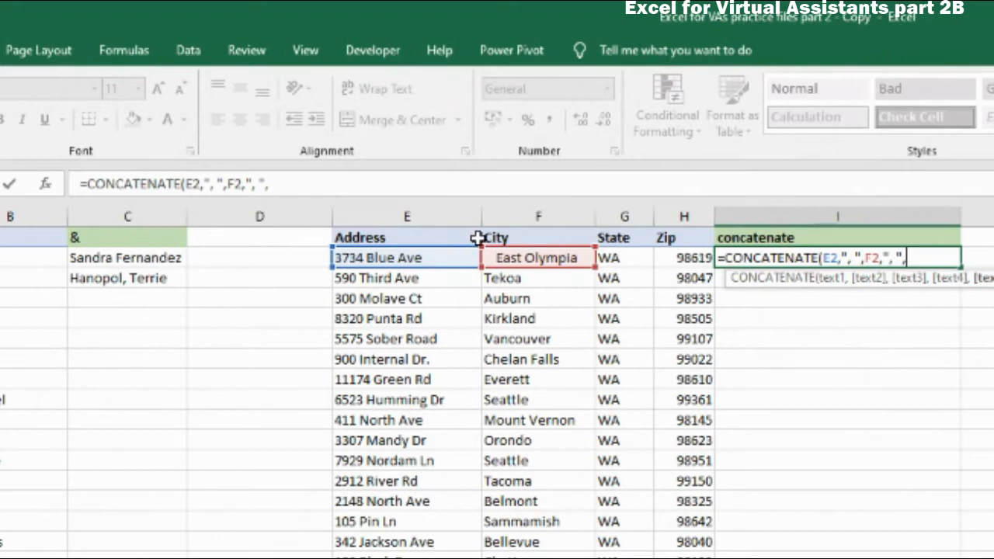
{"action": "left_click", "coordinate": [629, 258]}
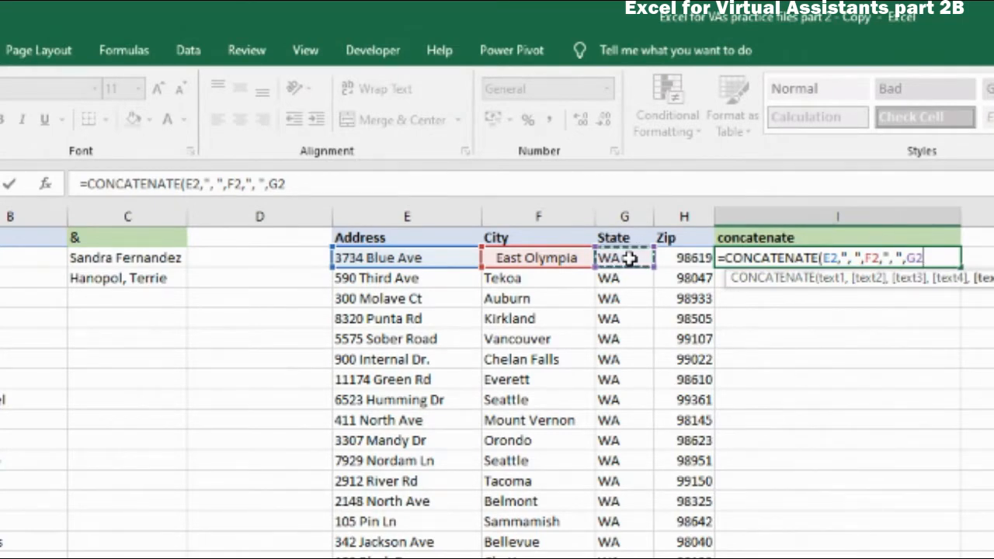
{"action": "type", "text": ","}
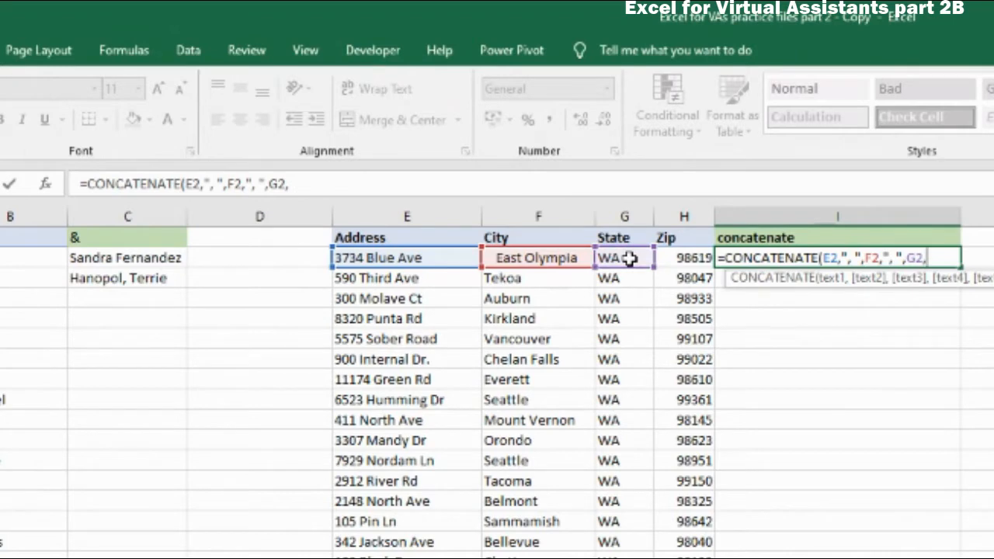
{"action": "type", "text": "\" \","}
{"action": "left_click", "coordinate": [677, 259]}
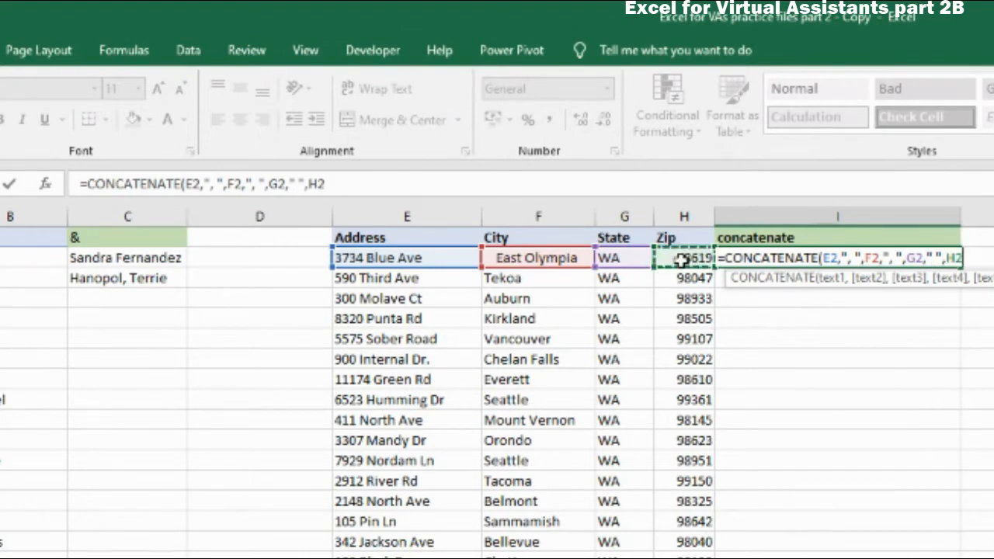
{"action": "type", "text": ")"}
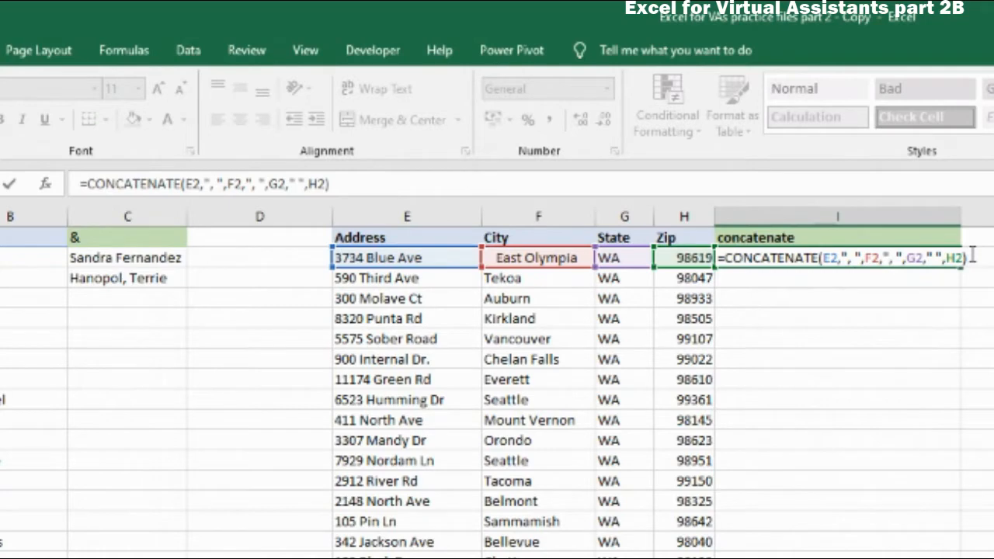
{"action": "key", "text": "Return"}
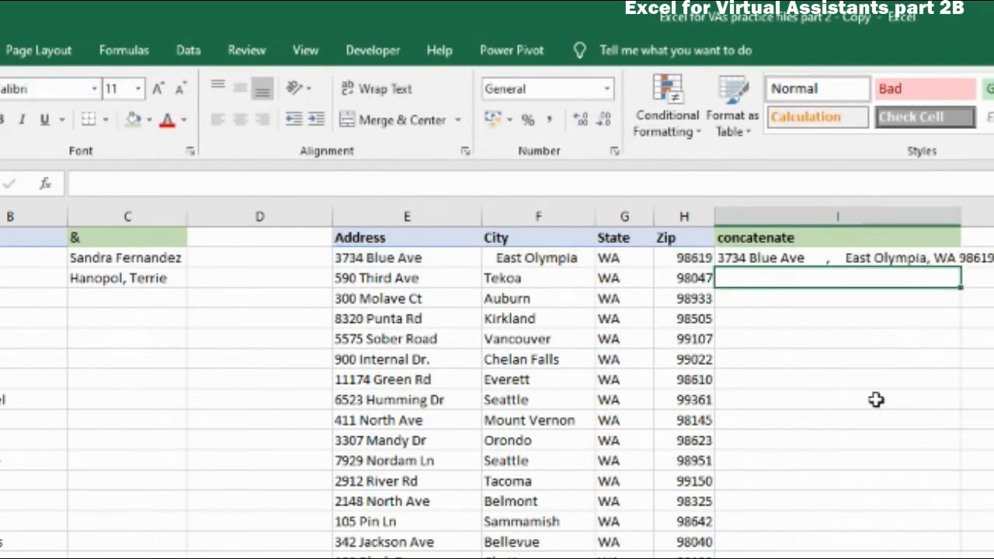
Examine the formula in I2 and check the address in E2 and city in F2 for extra spaces.
{"action": "left_click", "coordinate": [803, 259]}
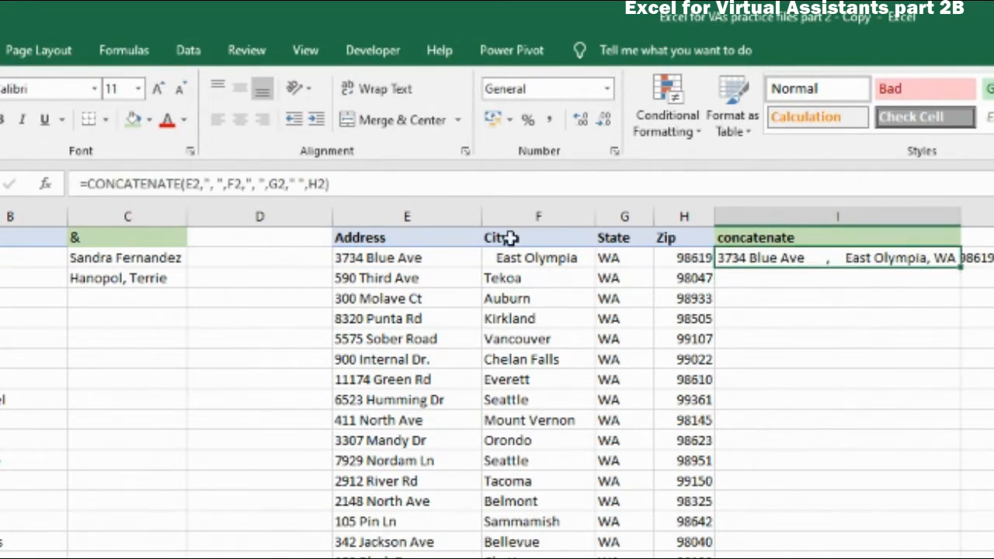
{"action": "left_click", "coordinate": [437, 260]}
{"action": "double_click", "coordinate": [441, 258]}
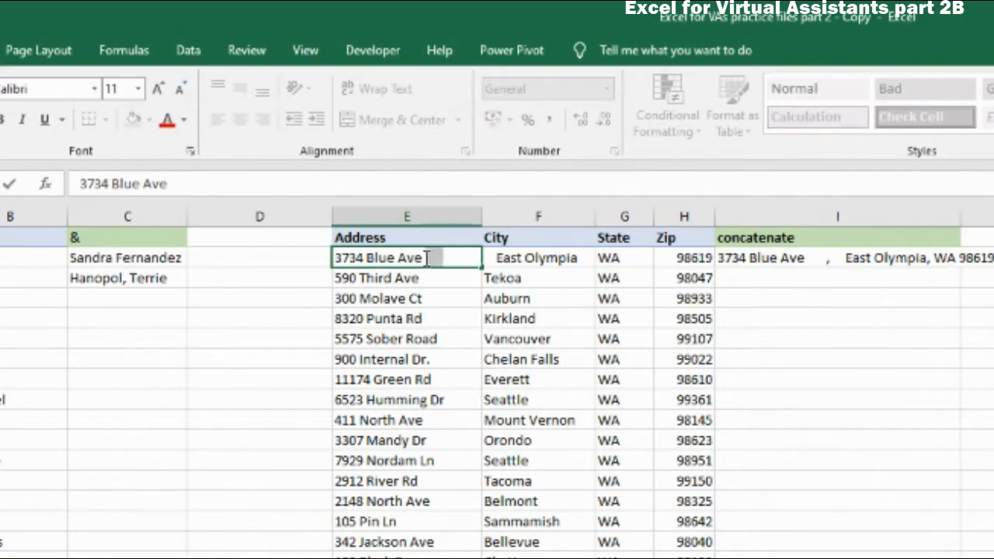
{"action": "left_click", "coordinate": [489, 258]}
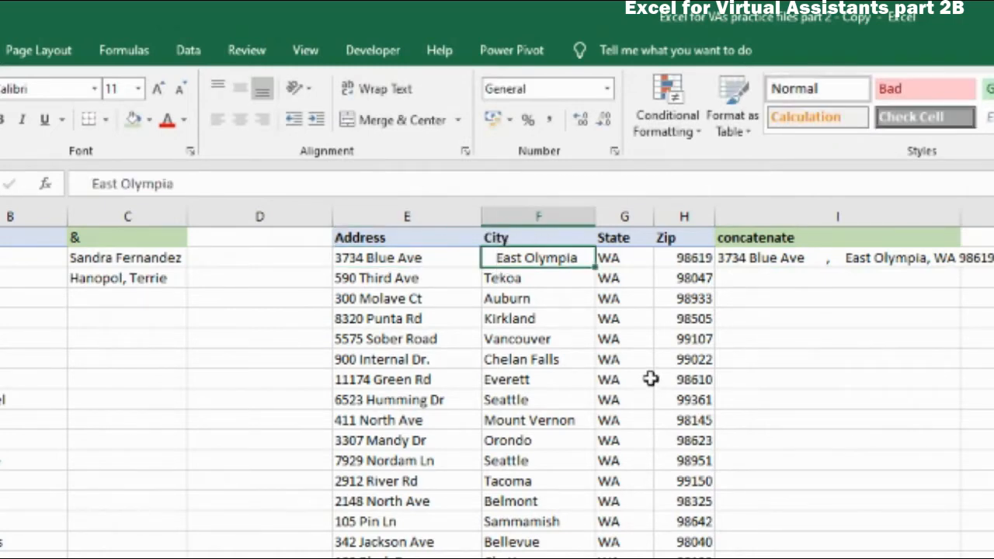
{"action": "left_click", "coordinate": [919, 419]}
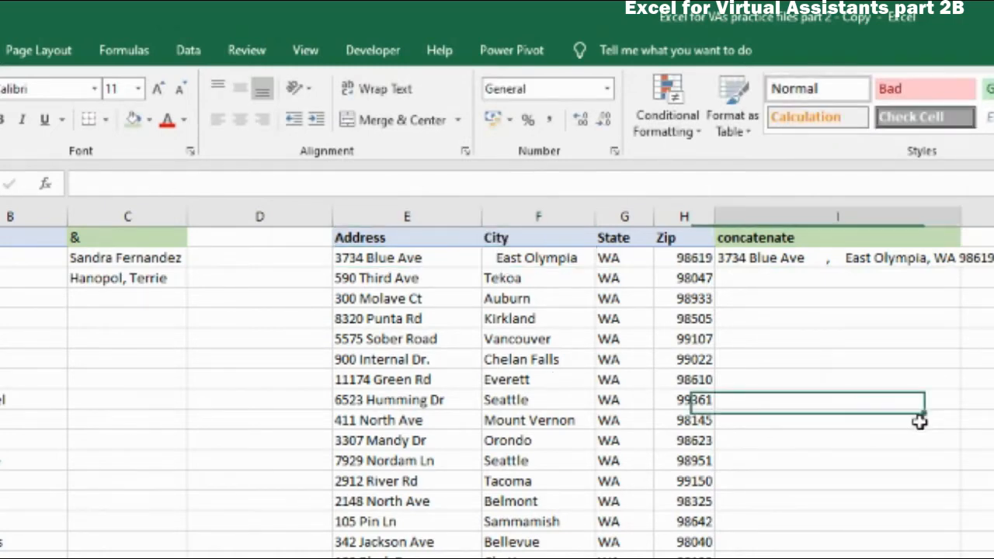
Fit column I's width to its contents and fill the I2 formula down the address rows.
{"action": "double_click", "coordinate": [960, 216]}
{"action": "left_click", "coordinate": [991, 260]}
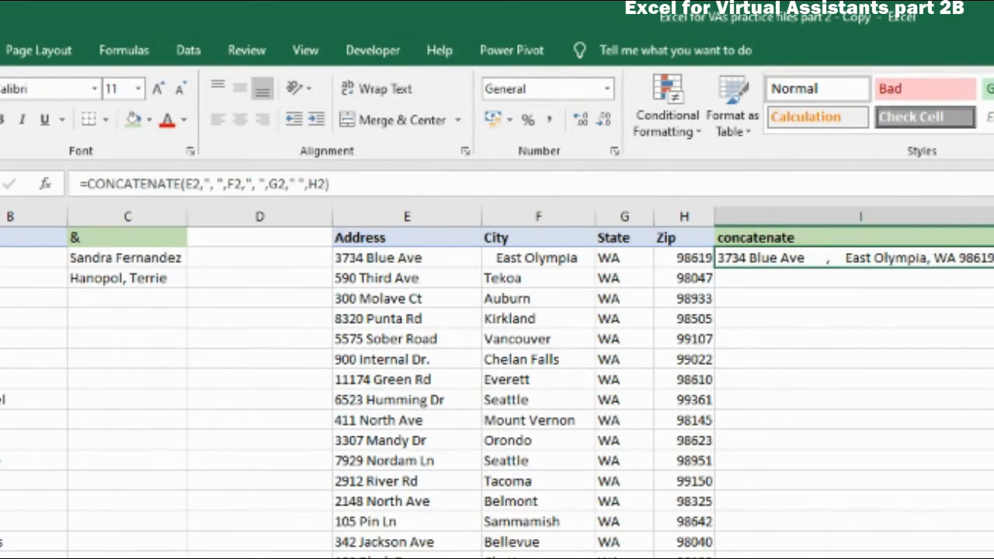
{"action": "left_click_drag", "start_coordinate": [993, 268], "coordinate": [993, 557]}
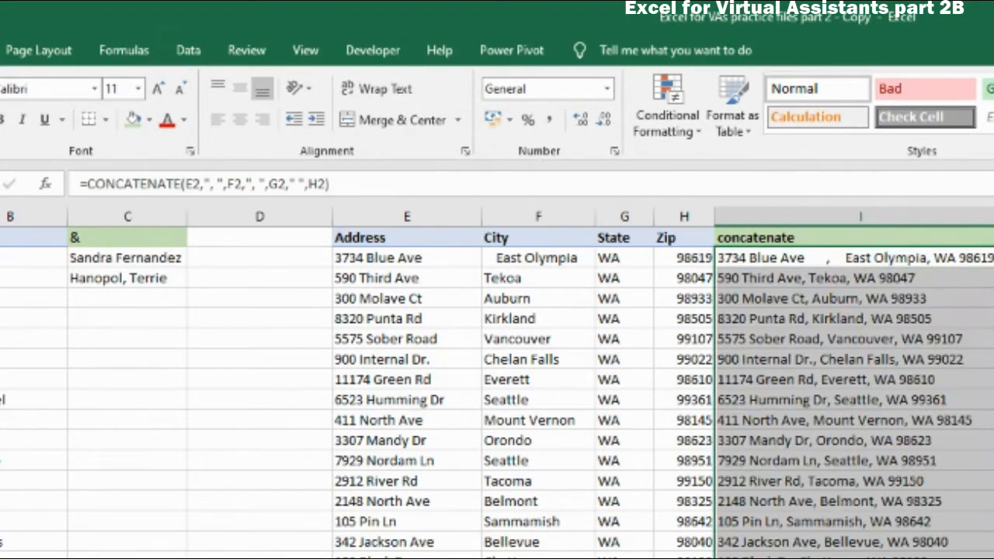
{"action": "left_click", "coordinate": [788, 403]}
{"action": "left_click_drag", "start_coordinate": [787, 282], "coordinate": [787, 557]}
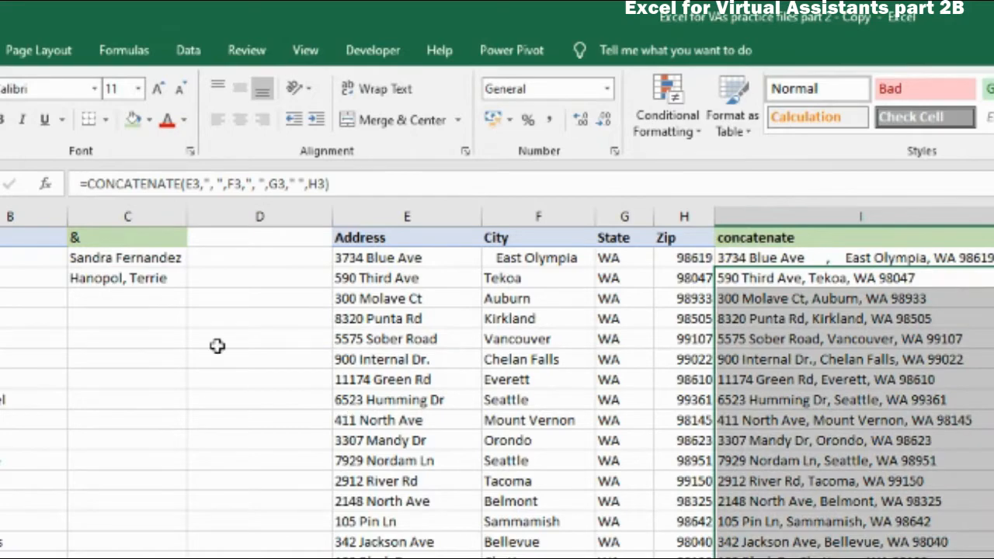
Fill the C3 formula down the name rows, then fill the C2 formula down through C9, and review the resulting formulas.
{"action": "left_click", "coordinate": [129, 277]}
{"action": "left_click_drag", "start_coordinate": [186, 291], "coordinate": [186, 556]}
{"action": "left_click", "coordinate": [148, 259]}
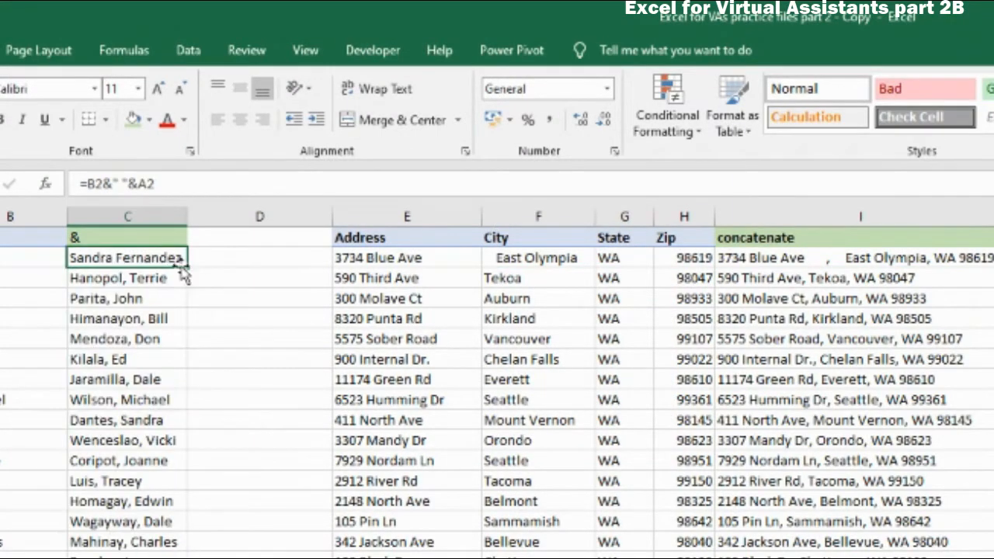
{"action": "left_click_drag", "start_coordinate": [187, 267], "coordinate": [187, 409]}
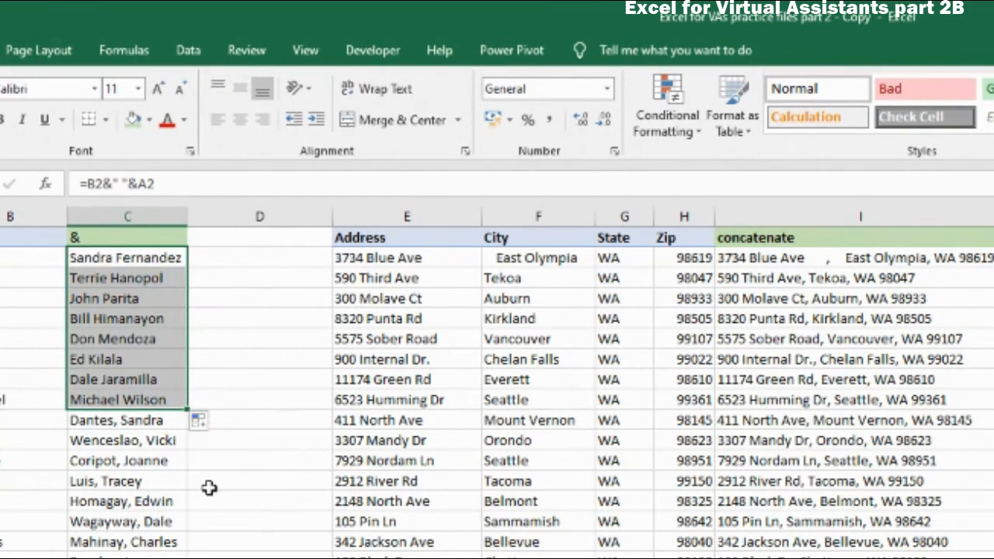
{"action": "left_click", "coordinate": [130, 287]}
{"action": "left_click", "coordinate": [130, 520]}
{"action": "left_click", "coordinate": [120, 442]}
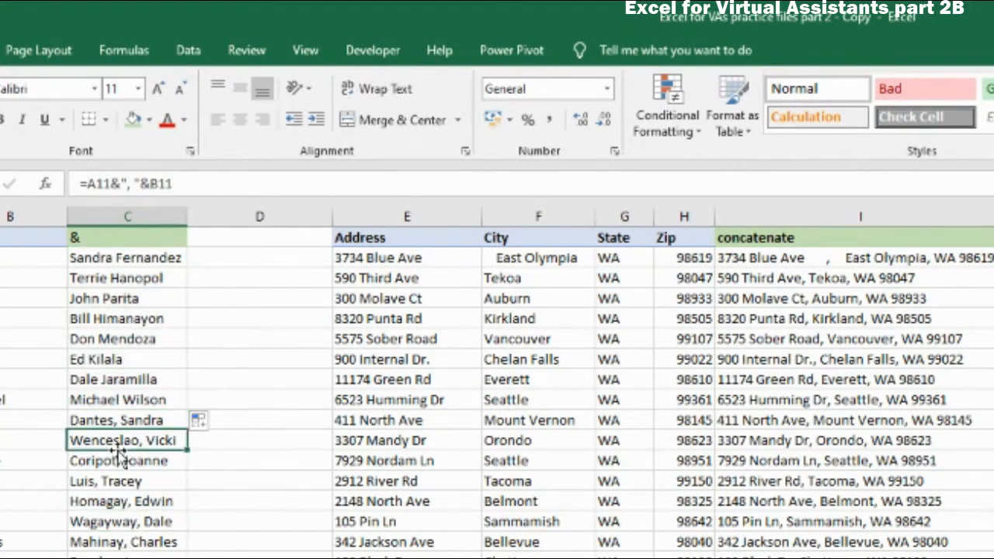
{"action": "left_click", "coordinate": [118, 553]}
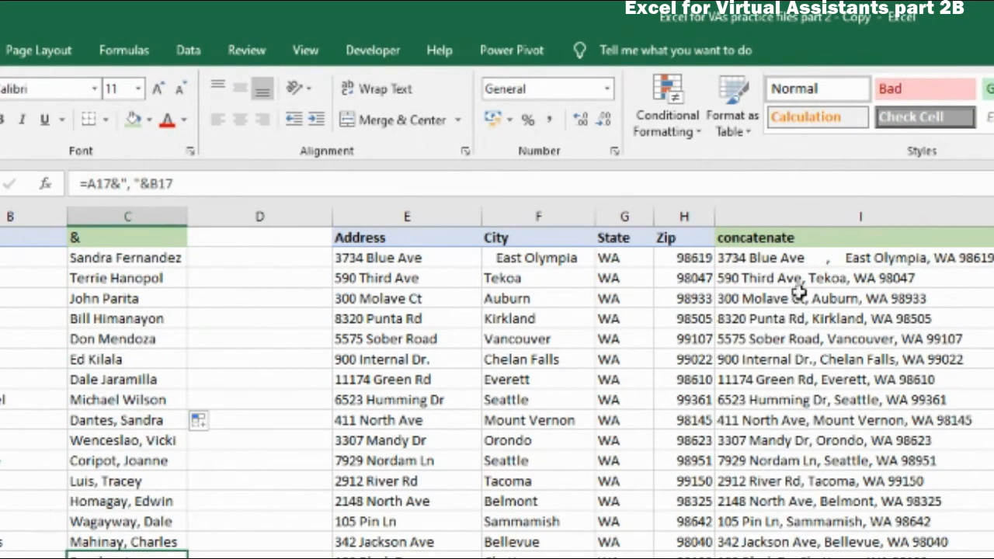
Widen the empty column J beside the concatenated addresses.
{"action": "left_click", "coordinate": [776, 258]}
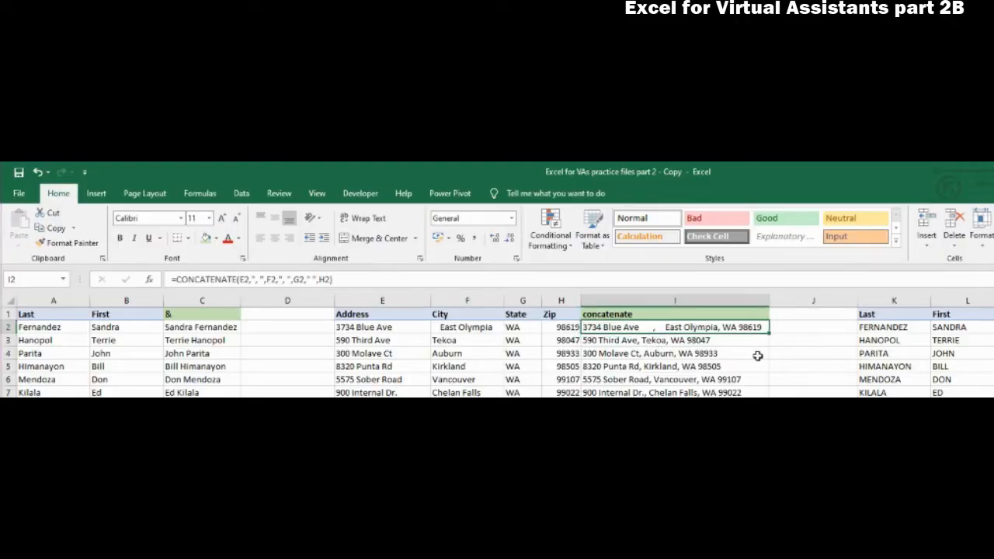
{"action": "left_click_drag", "start_coordinate": [857, 302], "coordinate": [933, 302]}
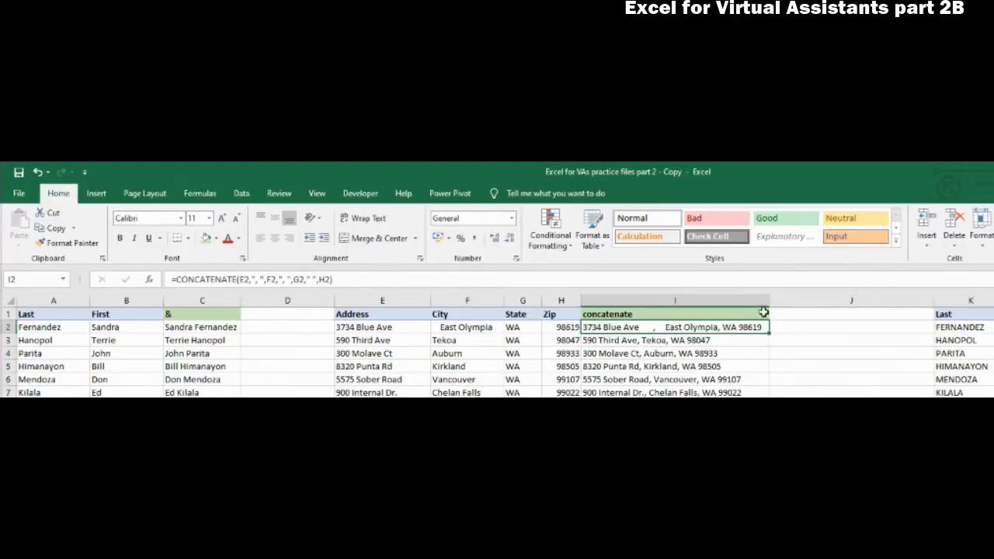
Try wrapping the I2 formula as =TRIM(CONCATENATE(E2,", ",F2,", ",G2," ",H2)), and undo the change.
{"action": "left_click", "coordinate": [178, 280]}
{"action": "type", "text": "TRIM"}
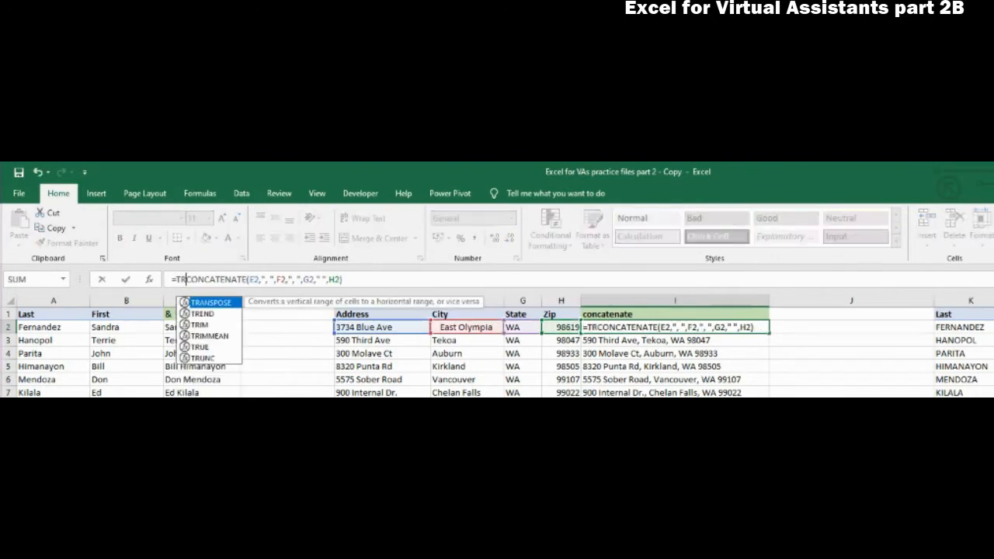
{"action": "type", "text": "("}
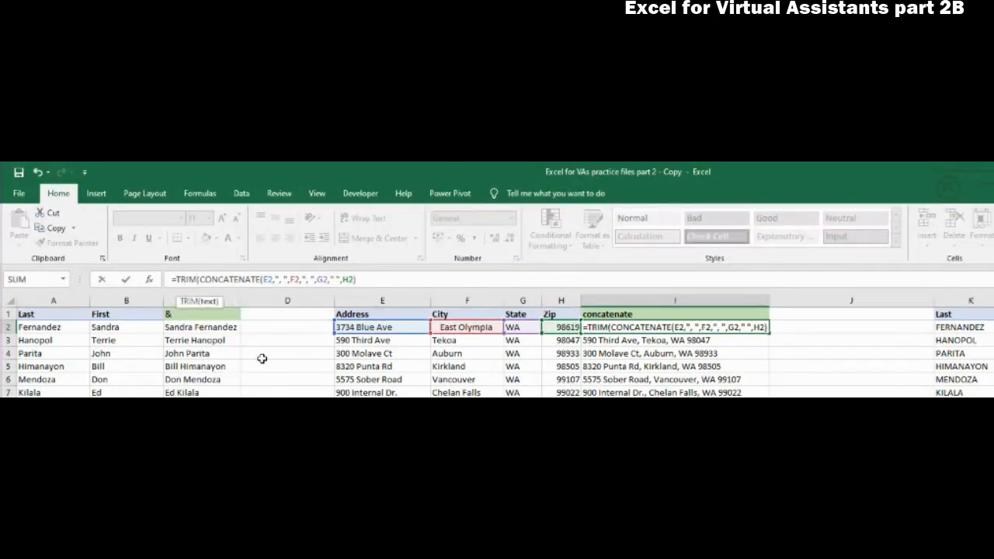
{"action": "left_click", "coordinate": [365, 280]}
{"action": "type", "text": ")"}
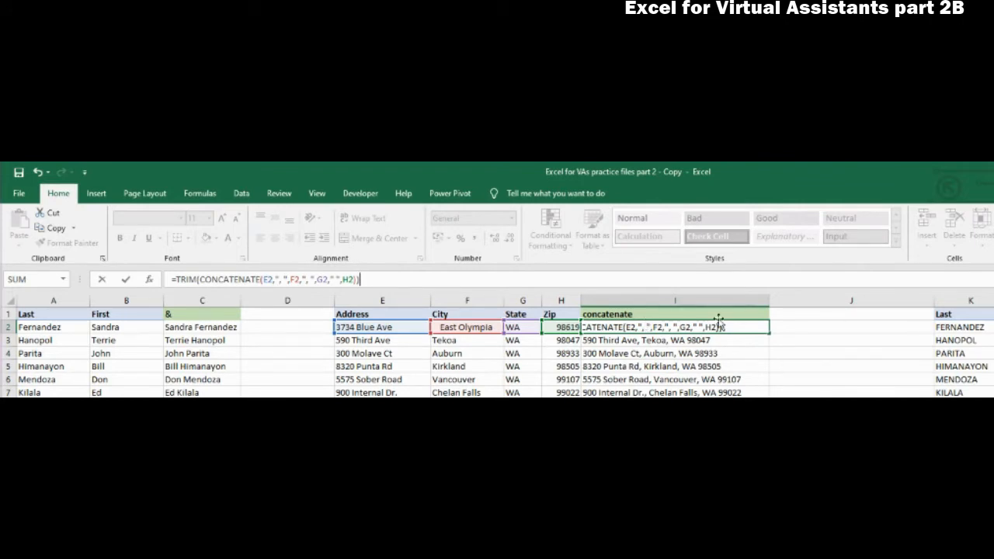
{"action": "key", "text": "Return"}
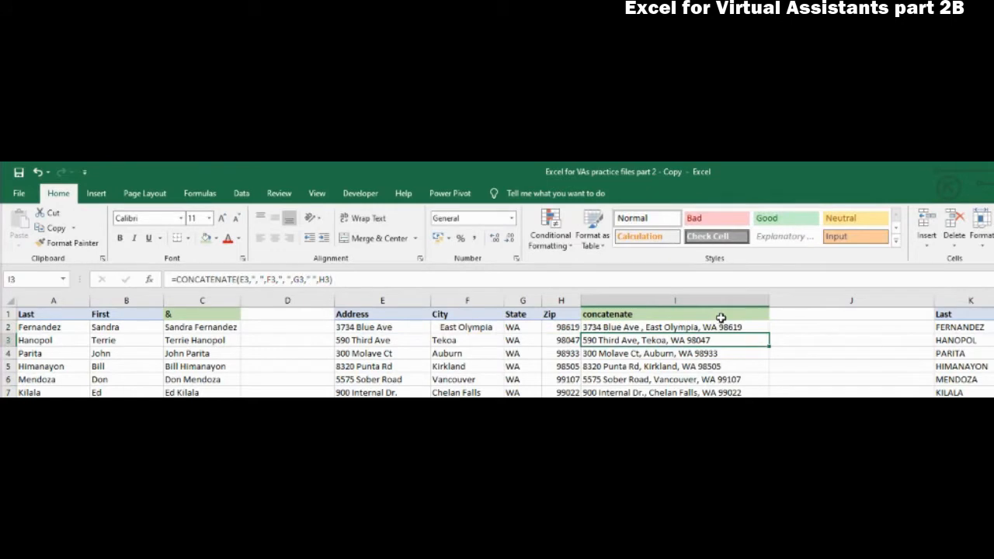
{"action": "left_click", "coordinate": [697, 327]}
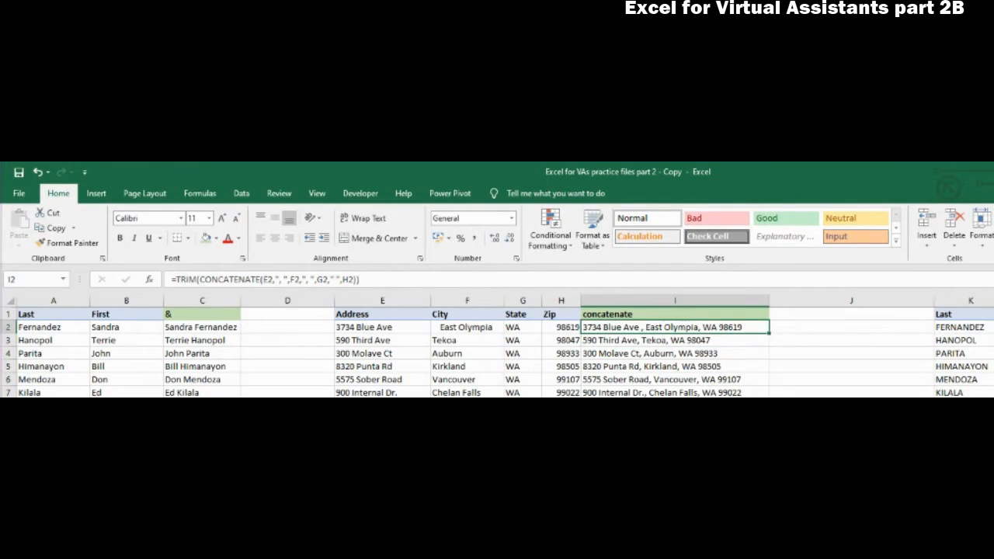
{"action": "key", "text": "ctrl+z"}
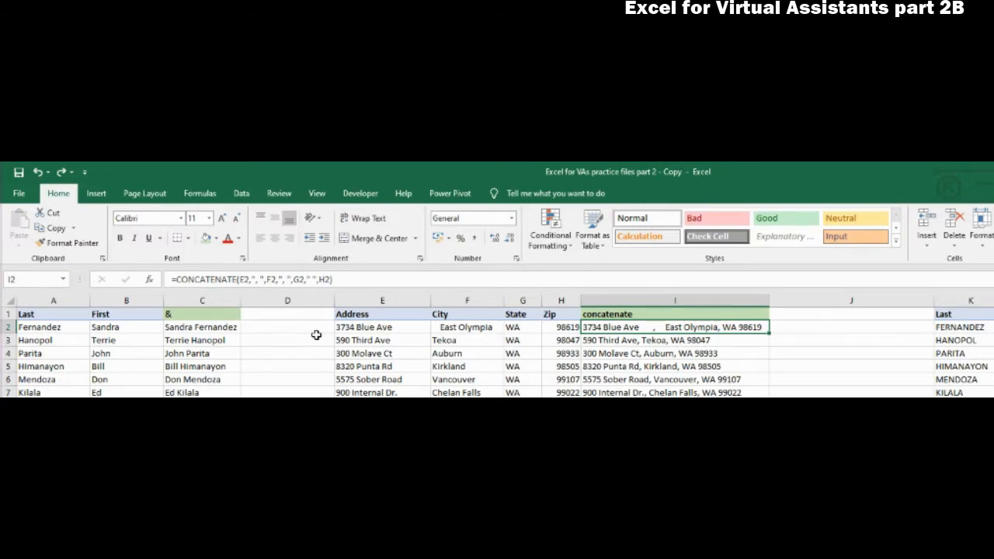
Copy the CONCATENATE formula text from I2 into J2, keeping its references to E2 through H2.
{"action": "left_click_drag", "start_coordinate": [340, 282], "coordinate": [143, 259]}
{"action": "key", "text": "ctrl+c"}
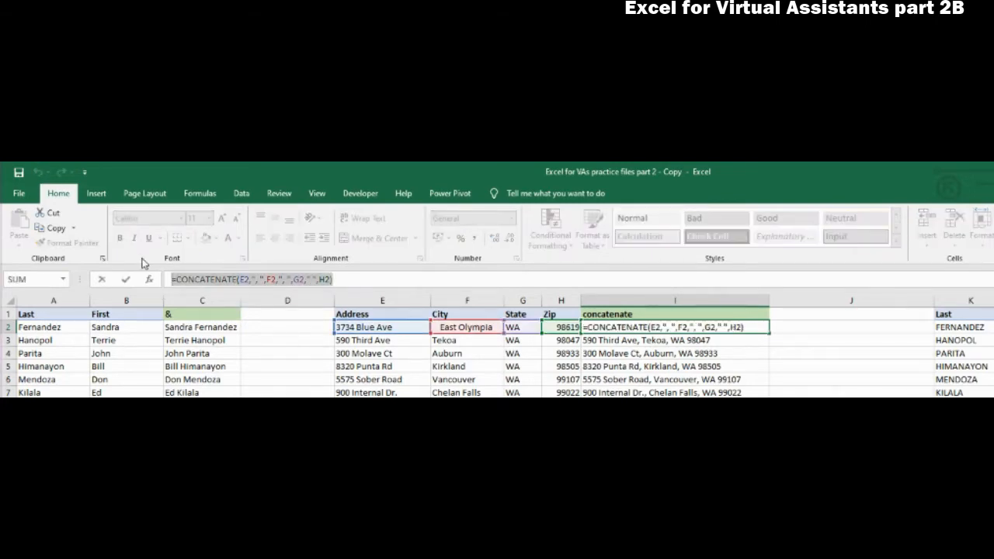
{"action": "key", "text": "Escape"}
{"action": "left_click", "coordinate": [812, 326]}
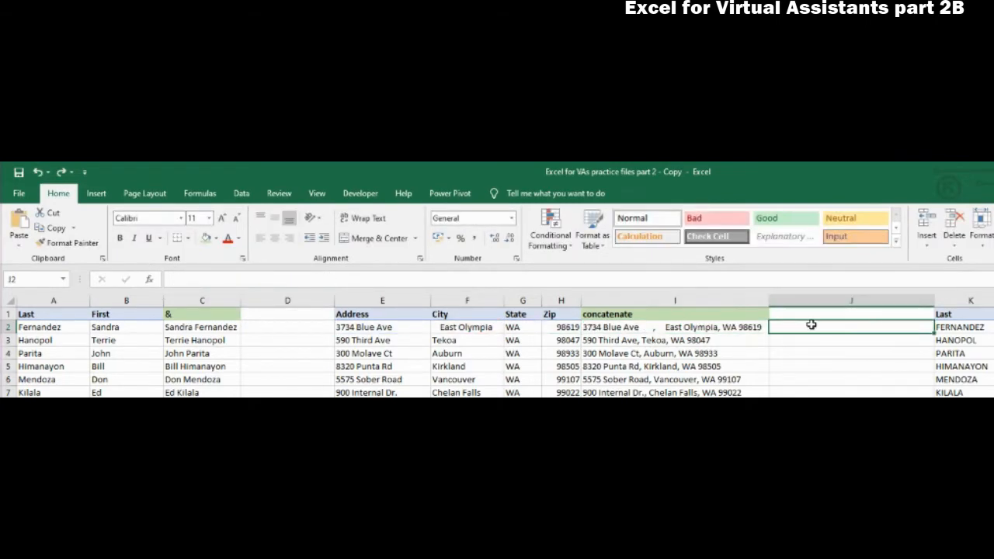
{"action": "left_click", "coordinate": [776, 283]}
{"action": "key", "text": "ctrl+v"}
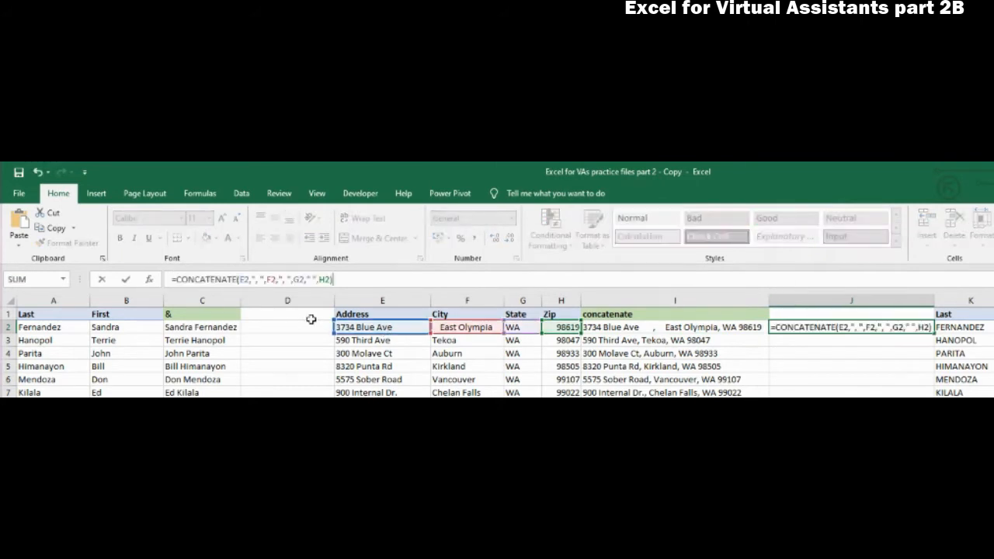
Wrap the J2 formula in TRIM as =TRIM(CONCATENATE(E2,", ",F2,", ",G2," ",H2)).
{"action": "left_click", "coordinate": [179, 279]}
{"action": "type", "text": "TRIM("}
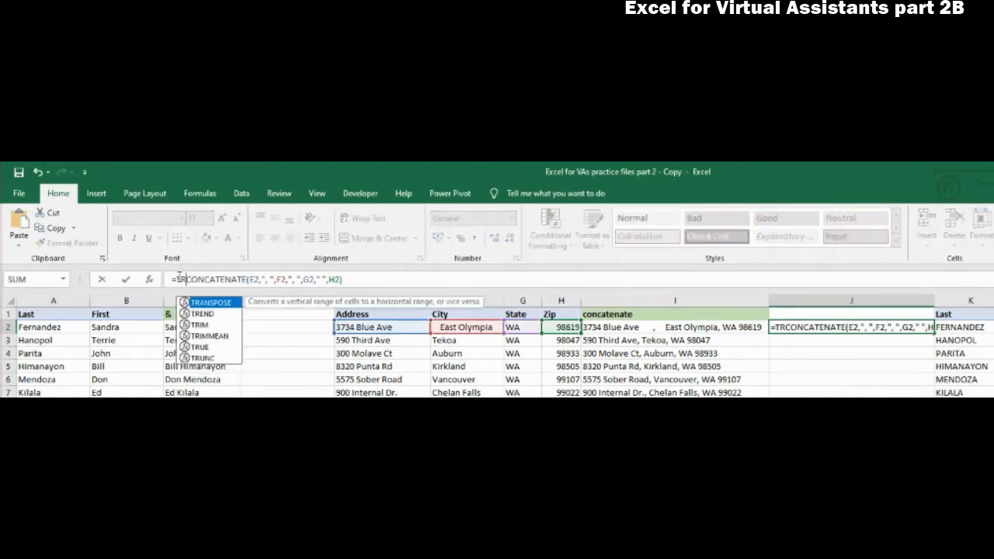
{"action": "left_click", "coordinate": [383, 278]}
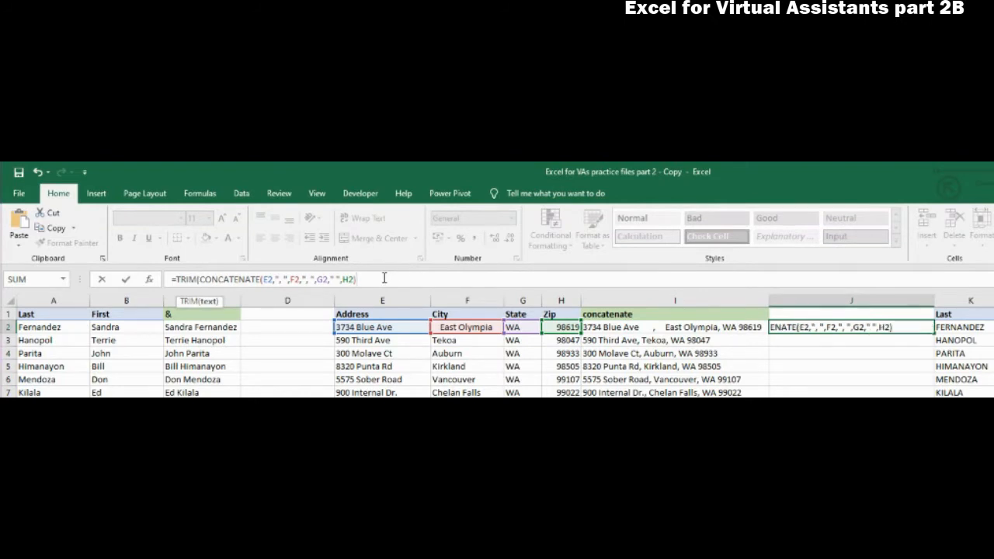
{"action": "type", "text": ")"}
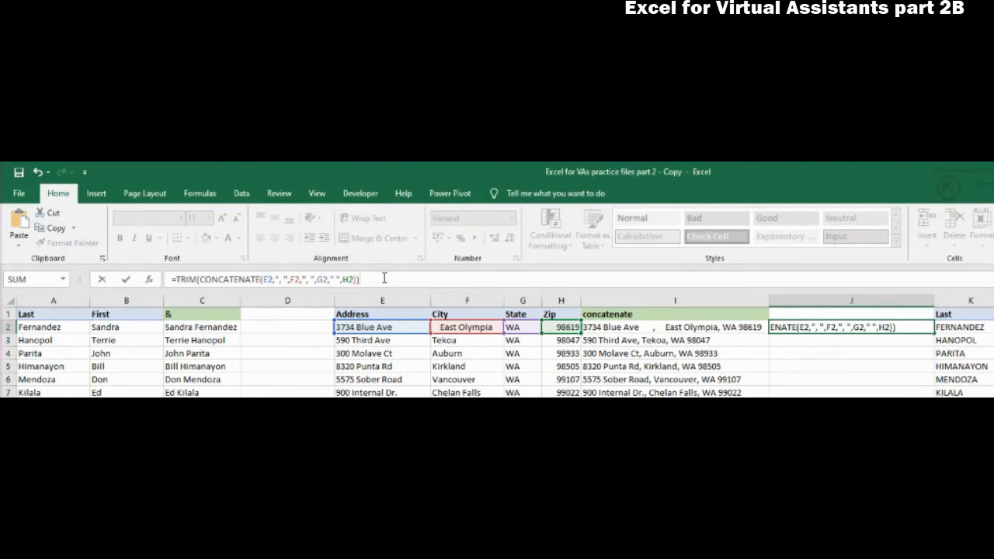
{"action": "key", "text": "Return"}
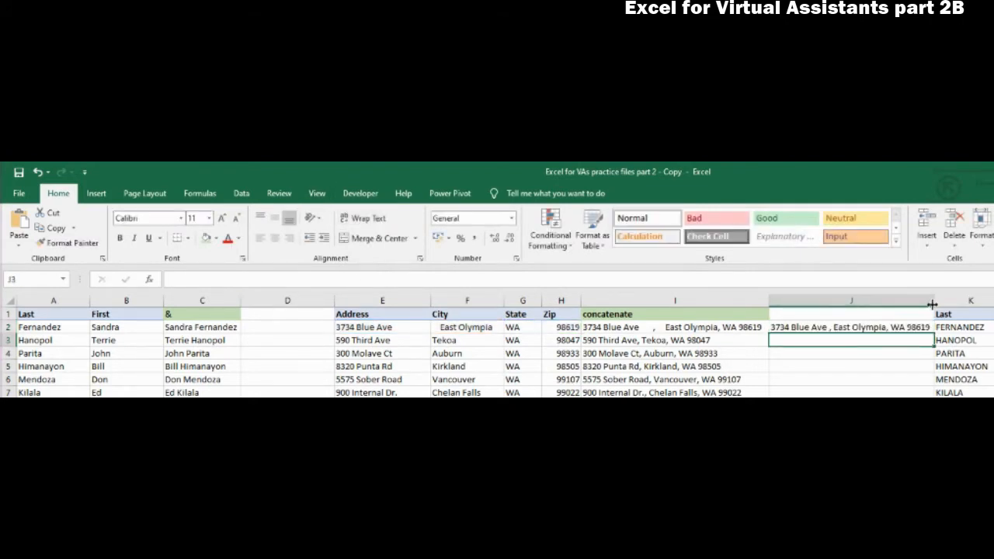
Widen column J a little more and compare the formulas in I2, J2, C2 and C13.
{"action": "left_click_drag", "start_coordinate": [935, 303], "coordinate": [971, 304]}
{"action": "left_click", "coordinate": [672, 329]}
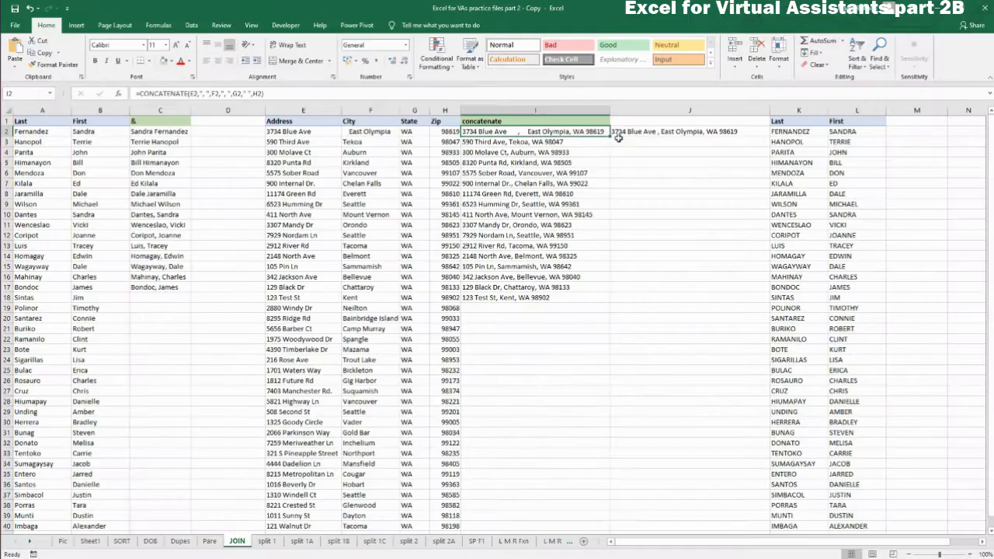
{"action": "left_click", "coordinate": [785, 327]}
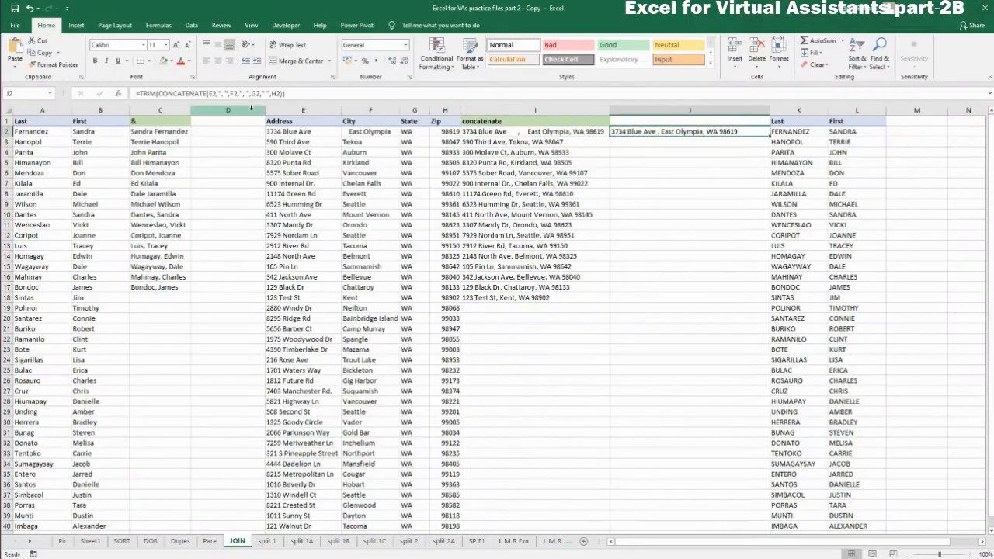
{"action": "left_click", "coordinate": [177, 131]}
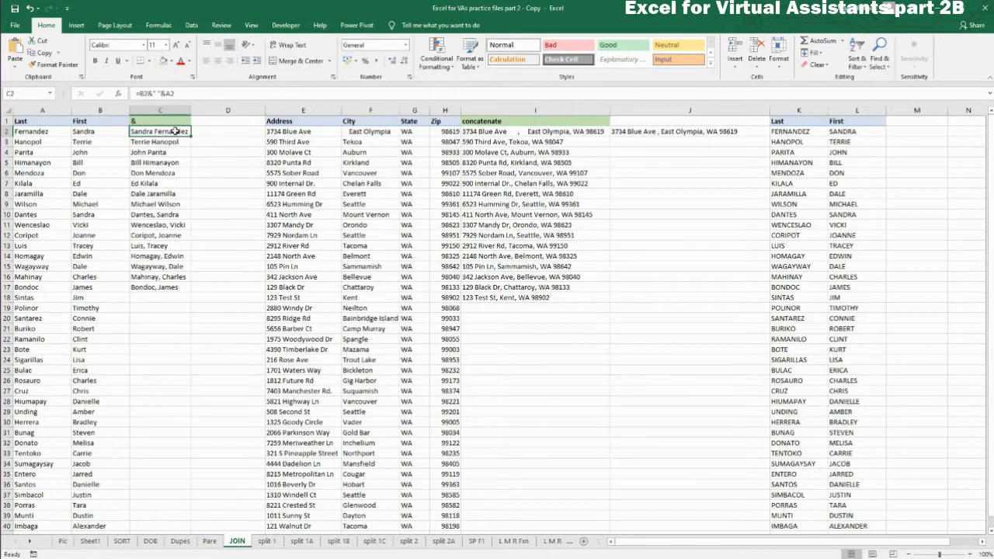
{"action": "left_click", "coordinate": [145, 247]}
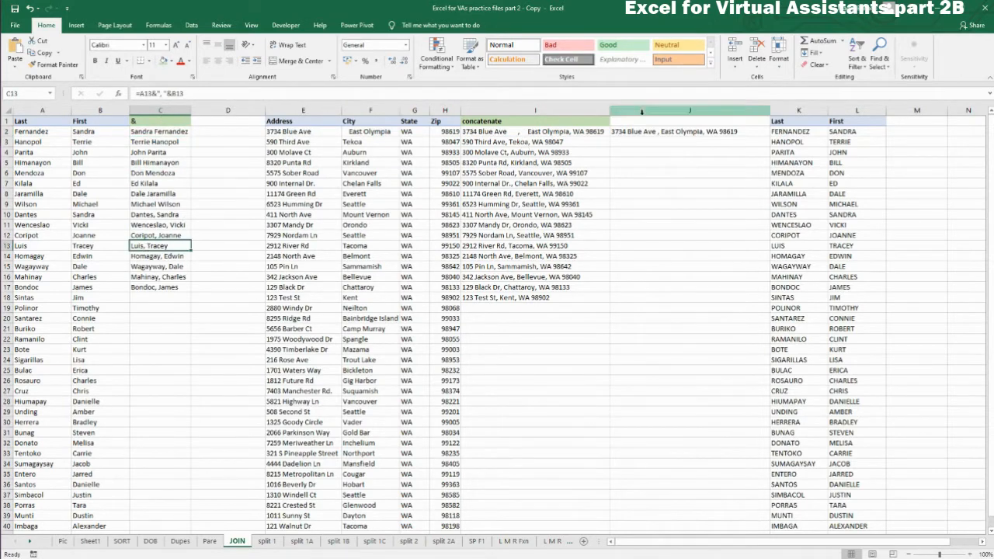
Hide columns D through I so the uppercase name columns sit closer to the joined names.
{"action": "left_click_drag", "start_coordinate": [660, 541], "coordinate": [683, 541]}
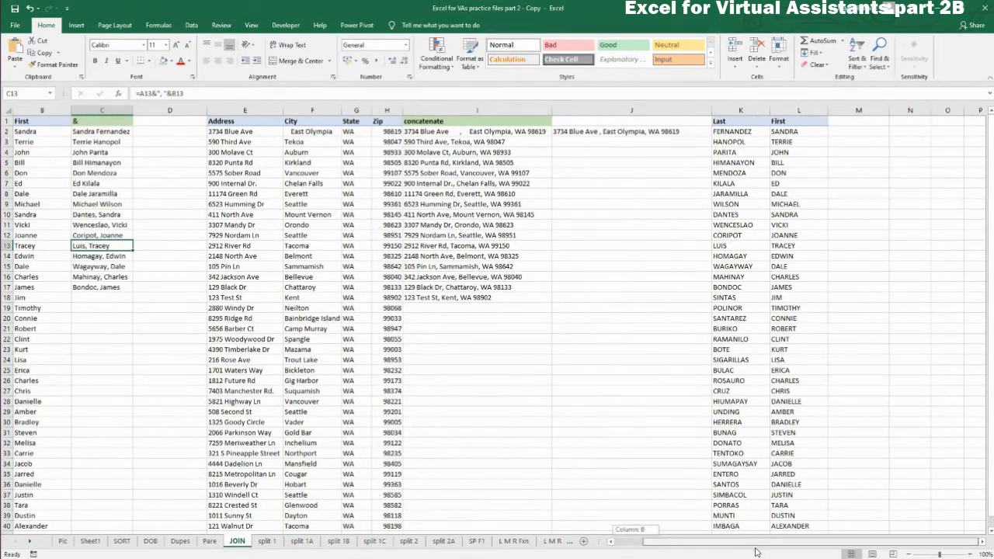
{"action": "left_click", "coordinate": [668, 114]}
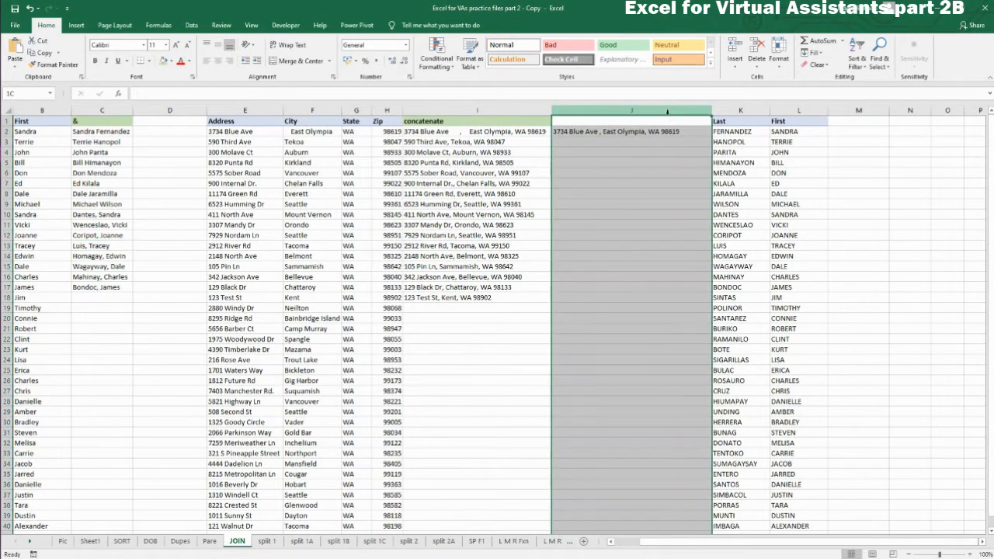
{"action": "left_click_drag", "start_coordinate": [520, 111], "coordinate": [158, 118]}
{"action": "right_click", "coordinate": [173, 155]}
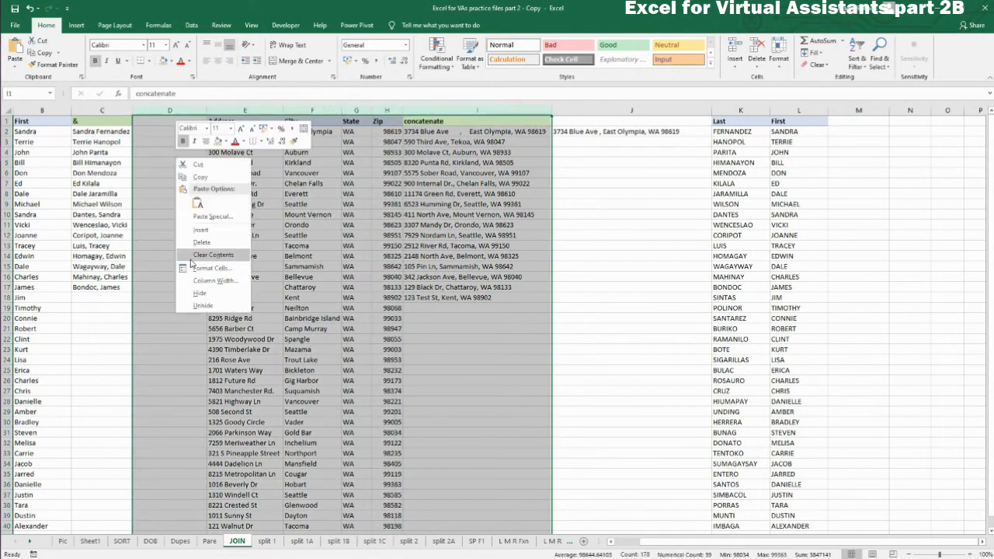
{"action": "left_click", "coordinate": [201, 297]}
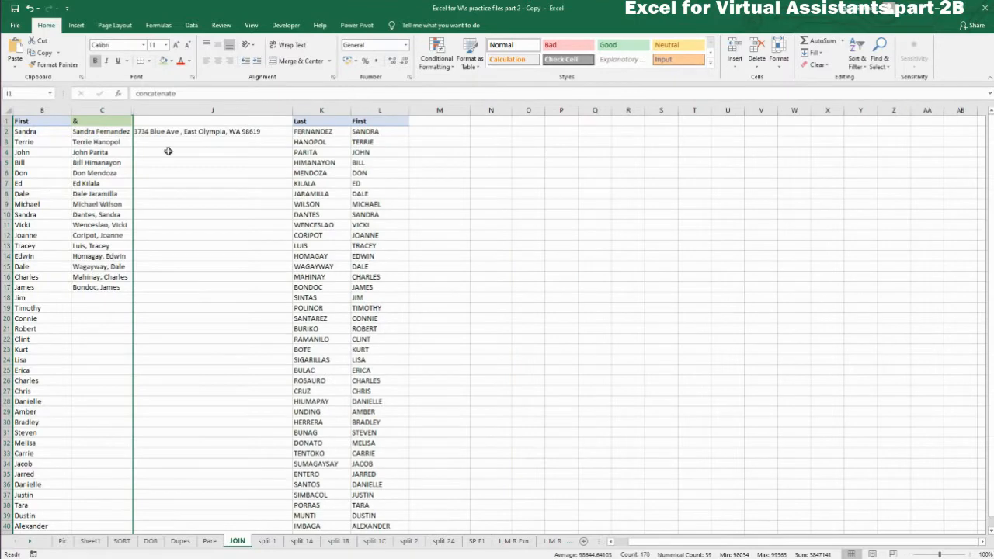
Join the uppercase first and last names in M2 with =L2&" "&K2 and widen column M.
{"action": "left_click_drag", "start_coordinate": [310, 132], "coordinate": [356, 273]}
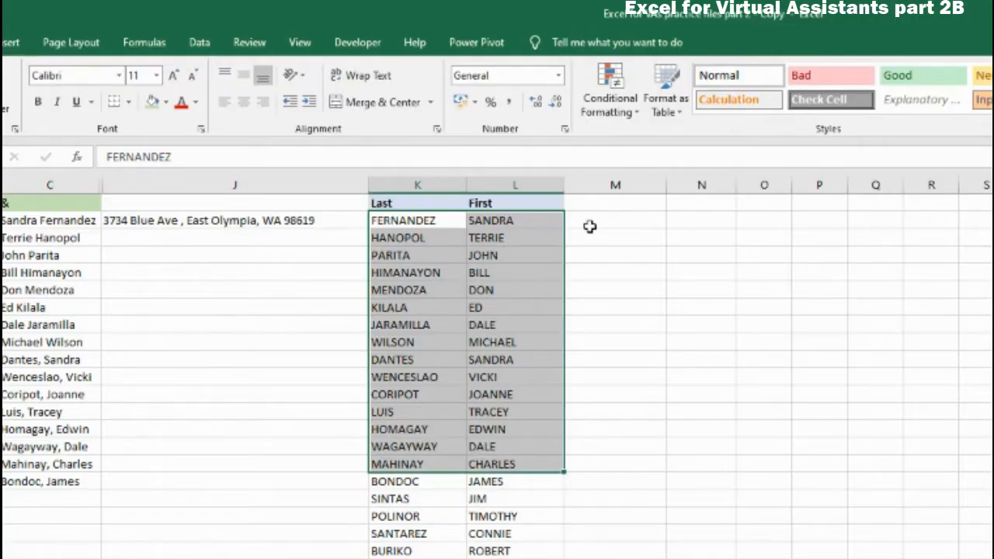
{"action": "left_click", "coordinate": [425, 133]}
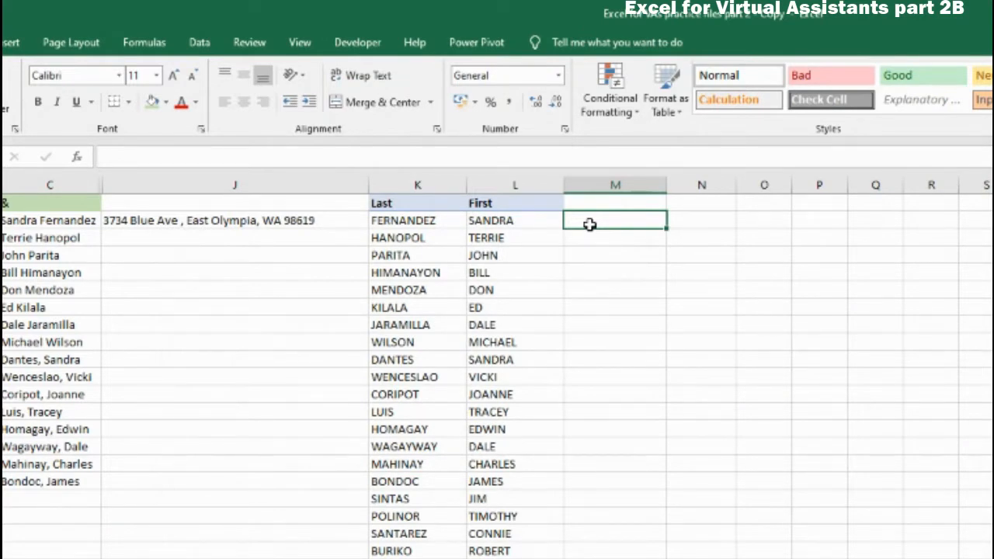
{"action": "type", "text": "="}
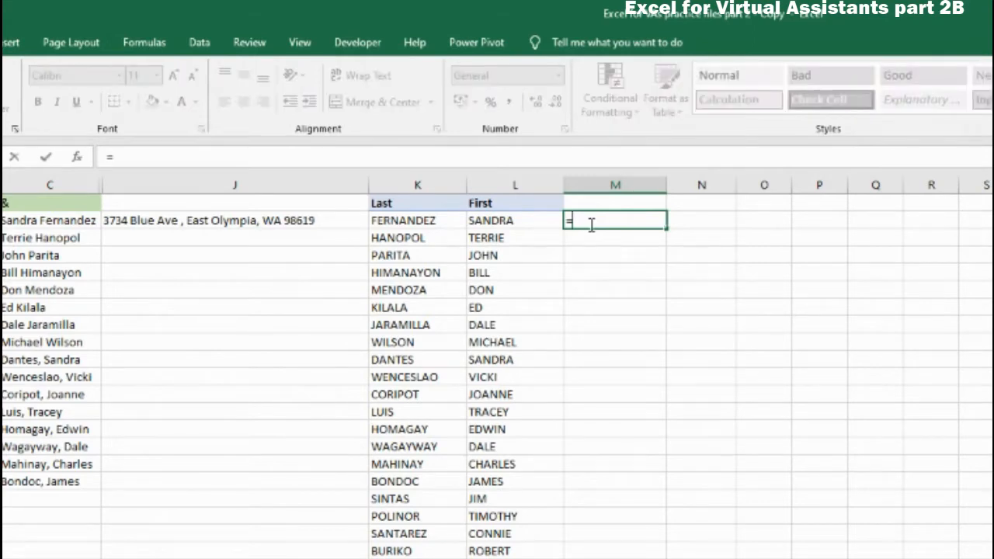
{"action": "left_click", "coordinate": [521, 221]}
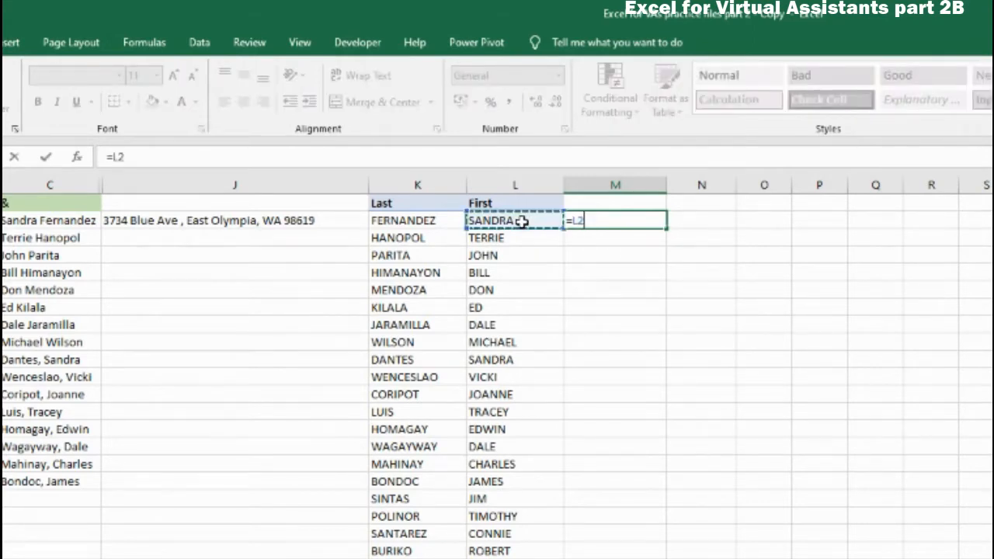
{"action": "type", "text": "&"}
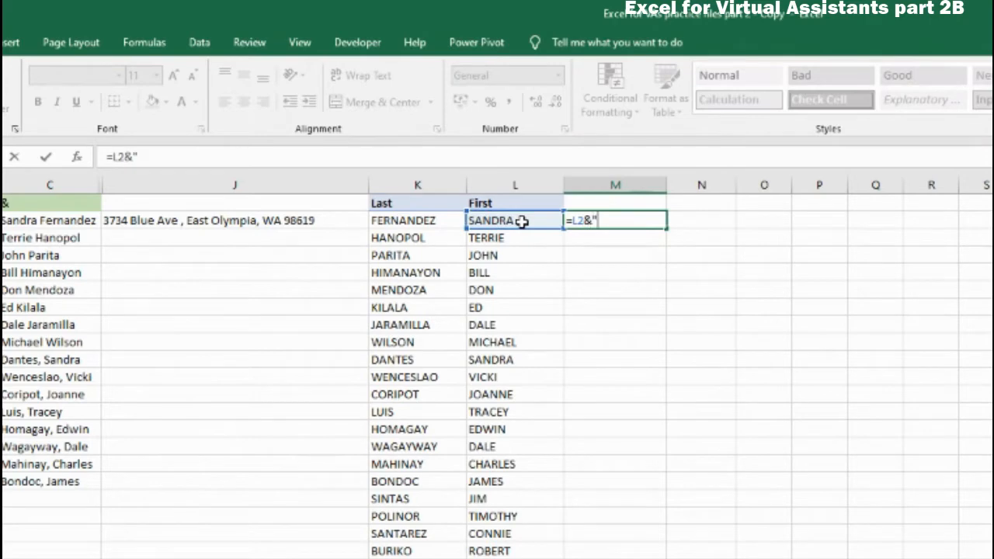
{"action": "type", "text": "\" \"&"}
{"action": "left_click", "coordinate": [453, 220]}
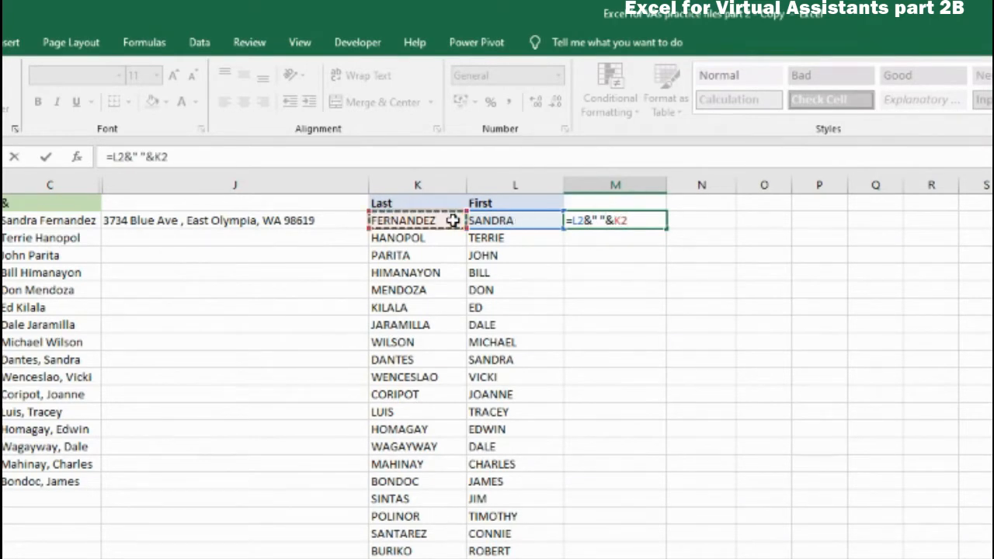
{"action": "key", "text": "Return"}
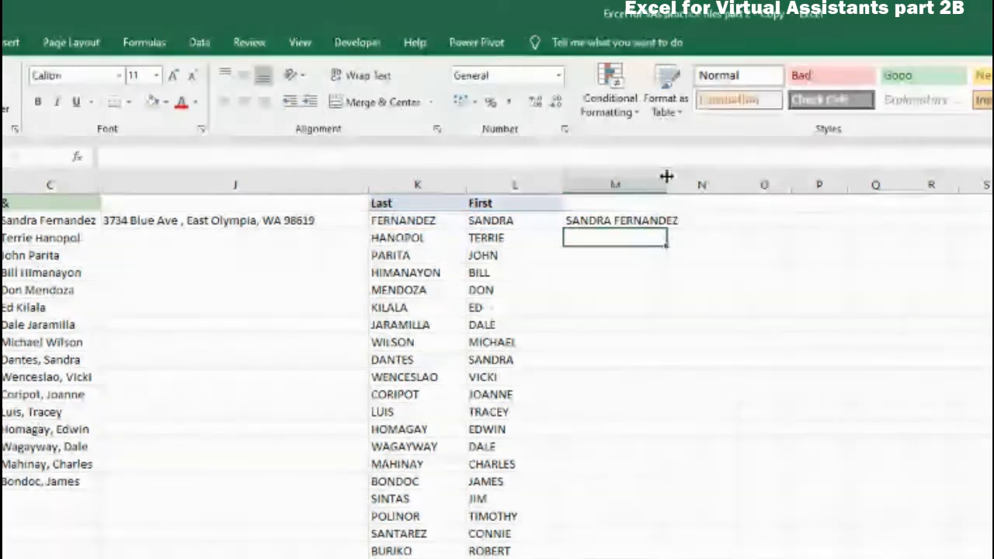
{"action": "left_click_drag", "start_coordinate": [666, 177], "coordinate": [732, 178]}
Copy the formula =L2&" "&K2 from M2 into N2 with the same cell references.
{"action": "left_click", "coordinate": [623, 221]}
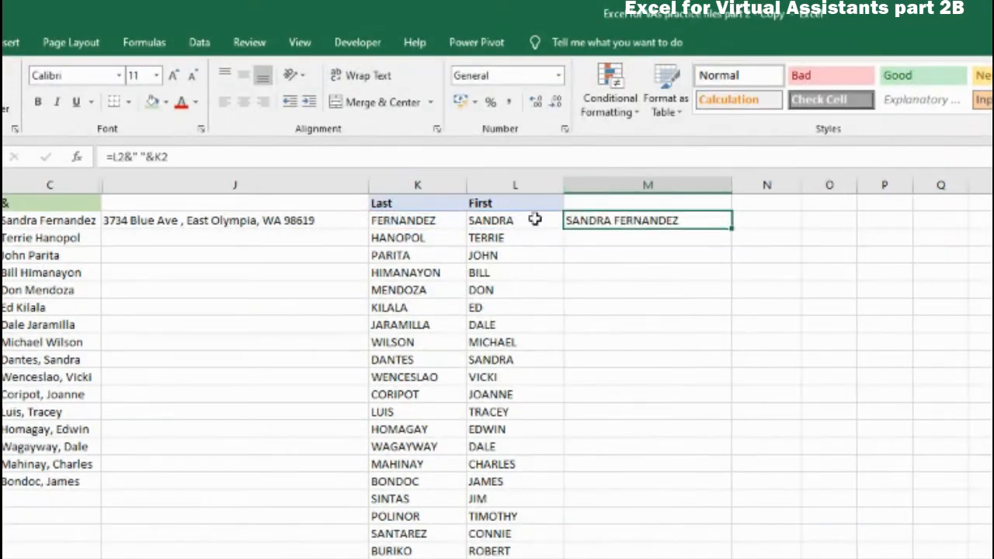
{"action": "left_click", "coordinate": [115, 156]}
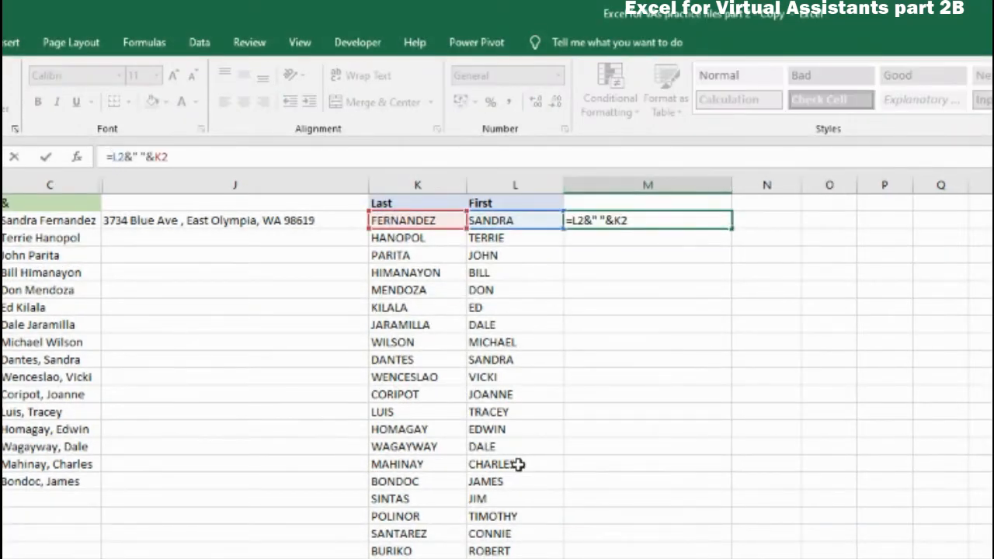
{"action": "left_click", "coordinate": [699, 399]}
{"action": "left_click", "coordinate": [649, 224]}
{"action": "left_click", "coordinate": [332, 163]}
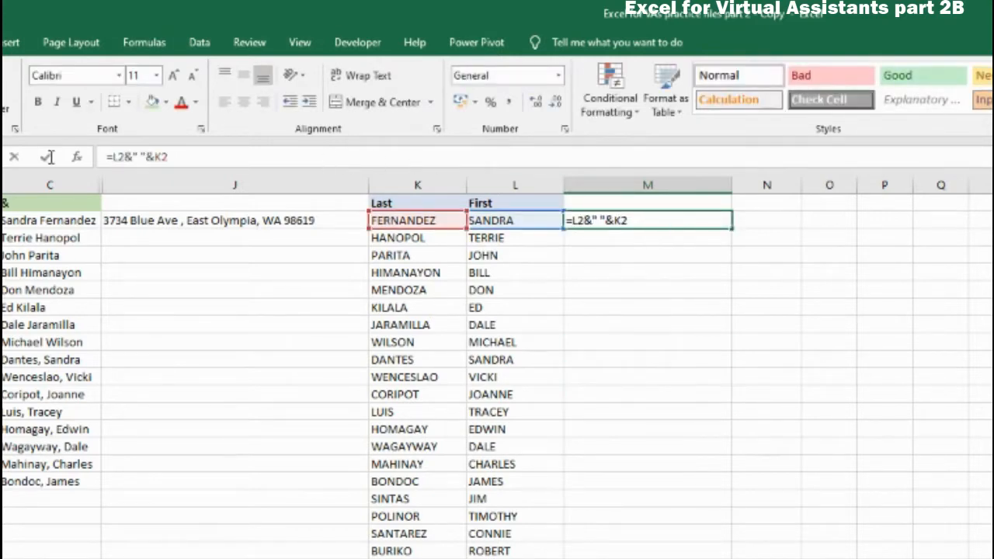
{"action": "left_click", "coordinate": [43, 158]}
{"action": "left_click", "coordinate": [772, 220]}
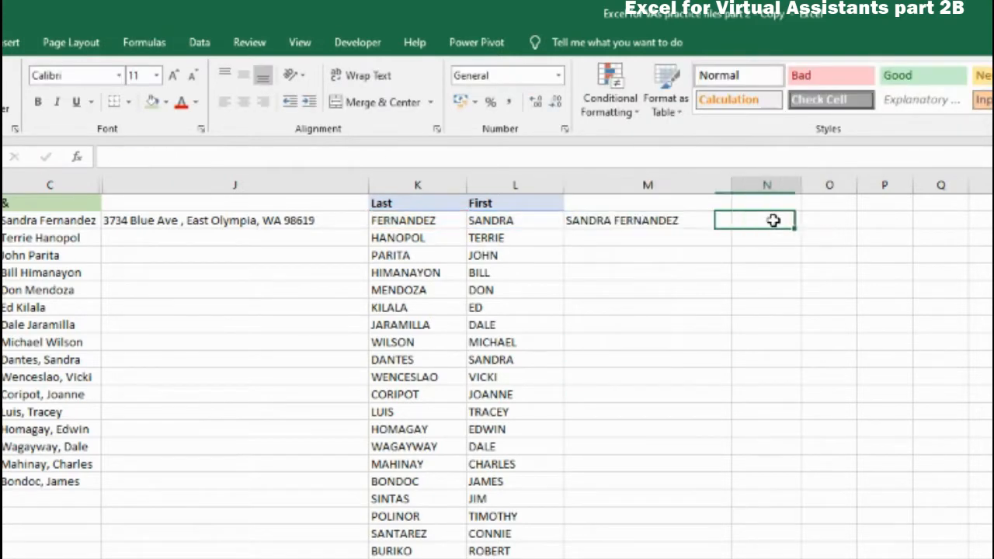
{"action": "type", "text": "=L2&\" \"&K2"}
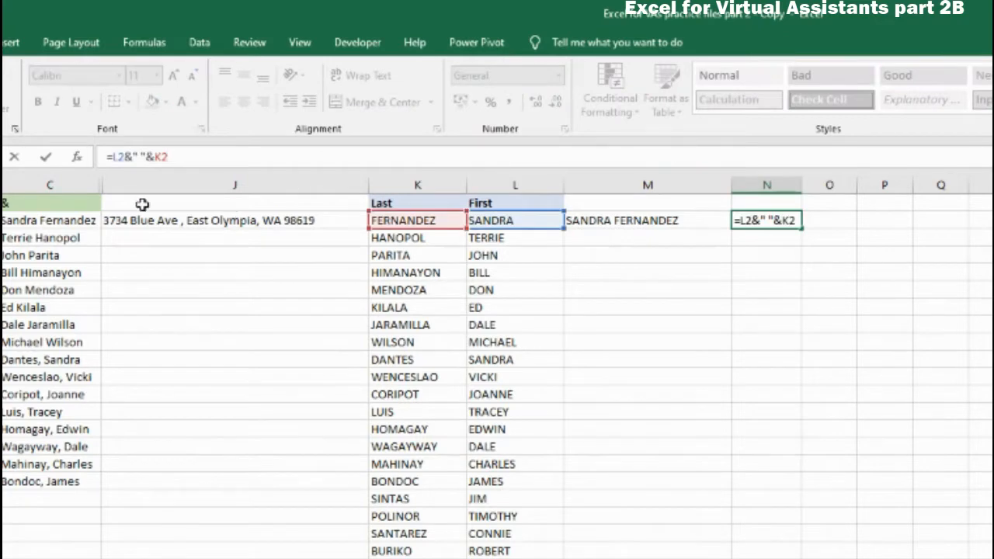
Wrap the N2 formula as =PROPER(L2&" "&K2) and widen column N.
{"action": "left_click", "coordinate": [115, 156]}
{"action": "type", "text": "proper("}
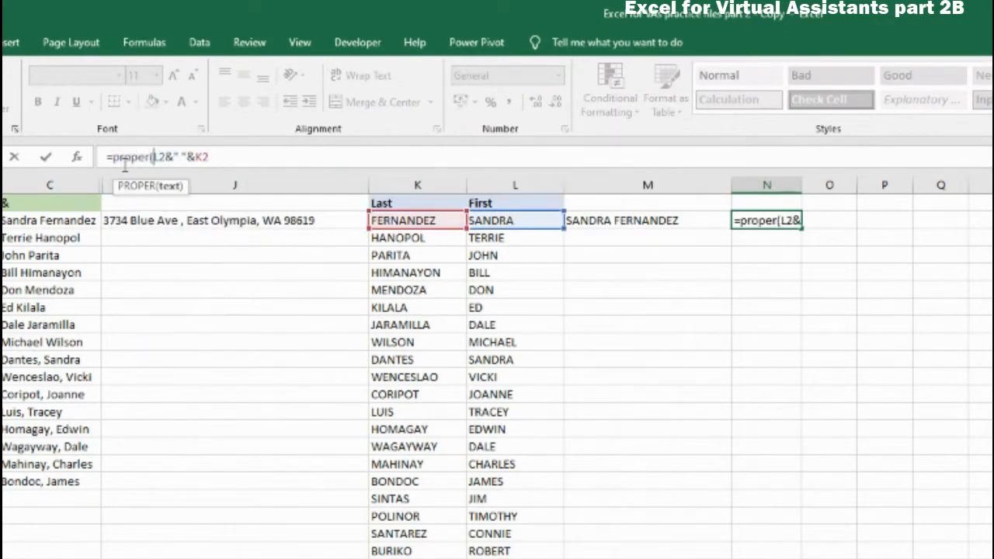
{"action": "left_click", "coordinate": [213, 156]}
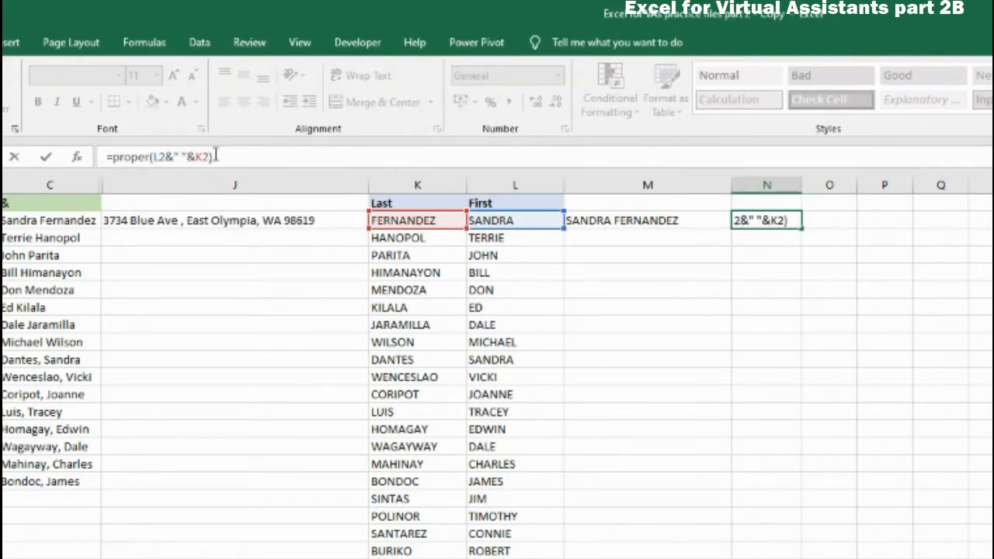
{"action": "key", "text": "Return"}
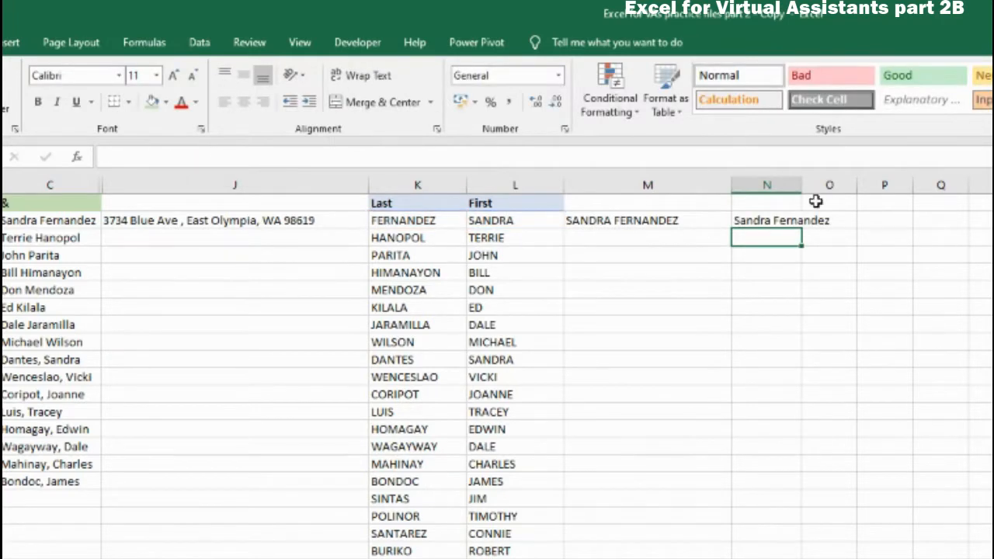
{"action": "left_click_drag", "start_coordinate": [802, 185], "coordinate": [836, 185]}
Try to join the first and last names in lowercase in O2 with =lower(L2&," "&K2).
{"action": "left_click", "coordinate": [788, 221]}
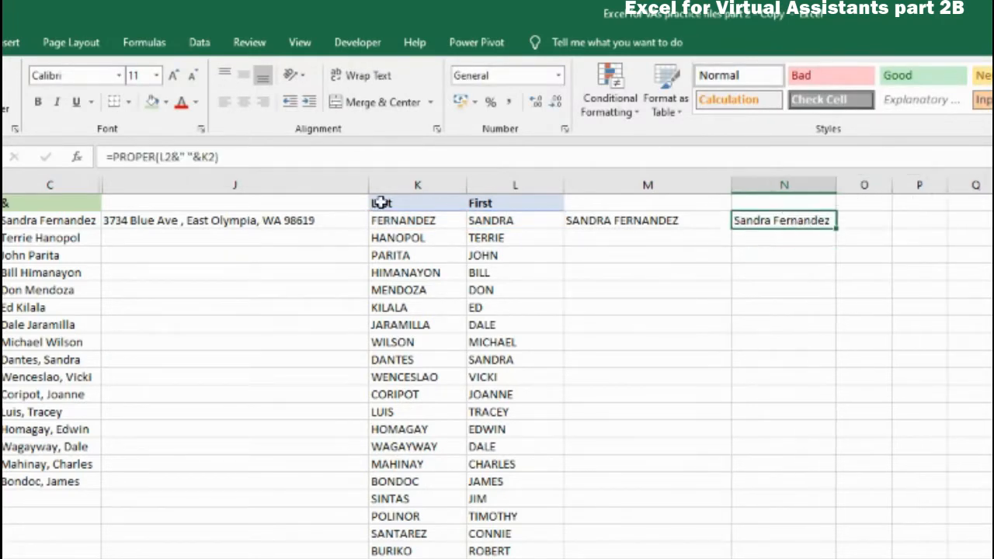
{"action": "left_click", "coordinate": [259, 155]}
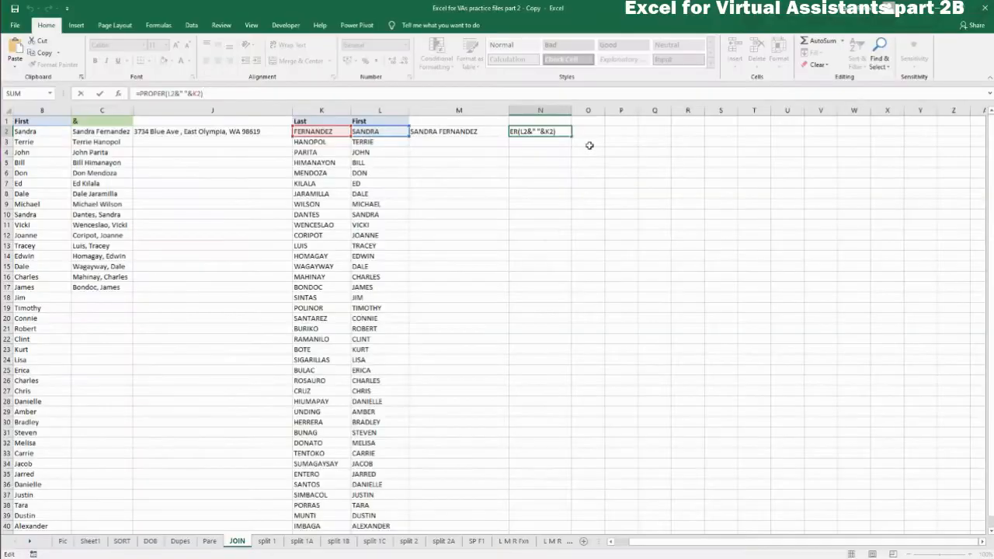
{"action": "left_click", "coordinate": [857, 222]}
{"action": "type", "text": "="}
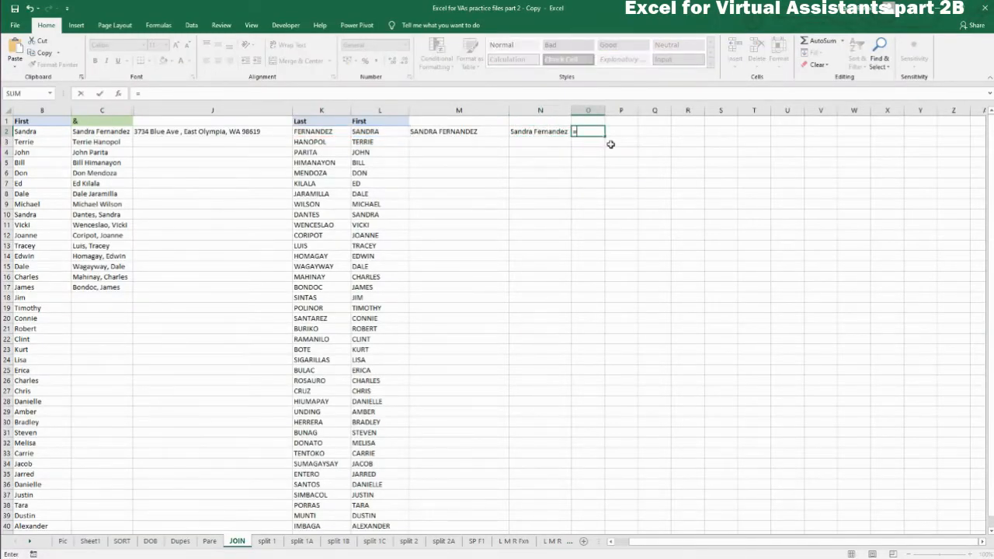
{"action": "type", "text": "lower"}
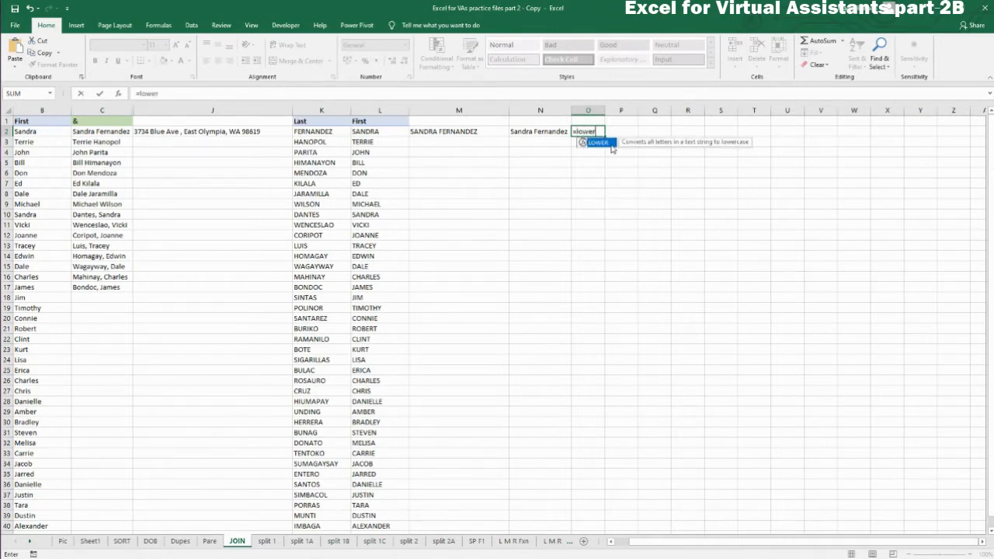
{"action": "double_click", "coordinate": [611, 144]}
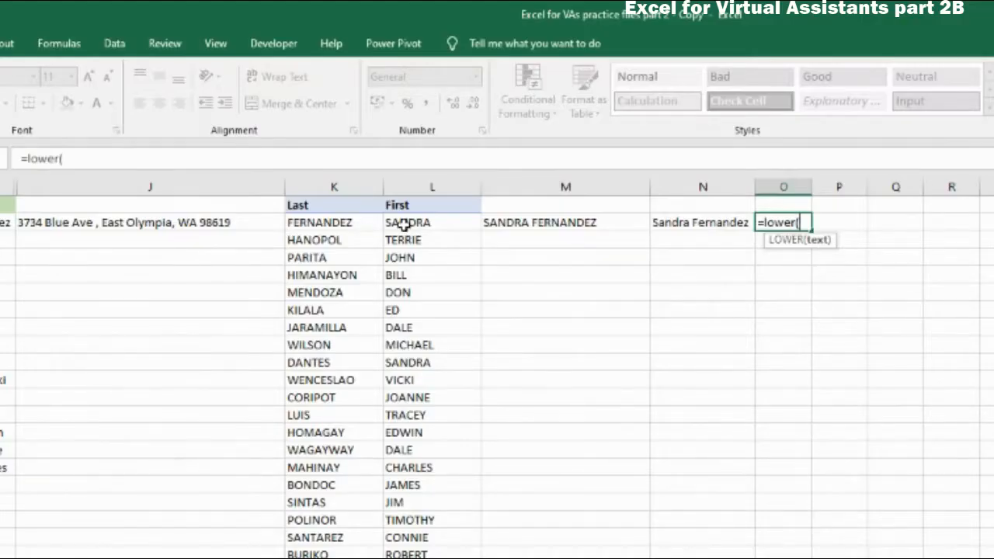
{"action": "left_click", "coordinate": [404, 223]}
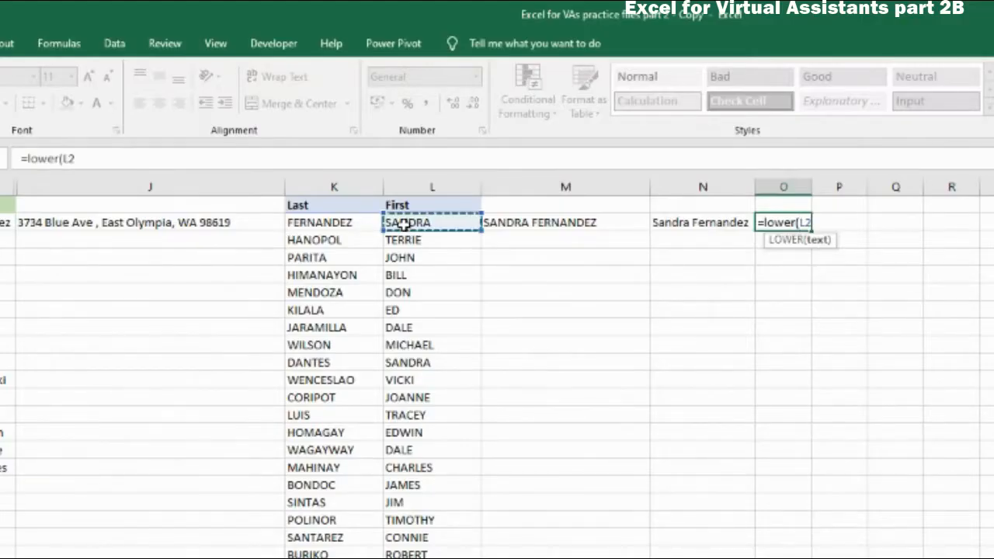
{"action": "type", "text": "&,\""}
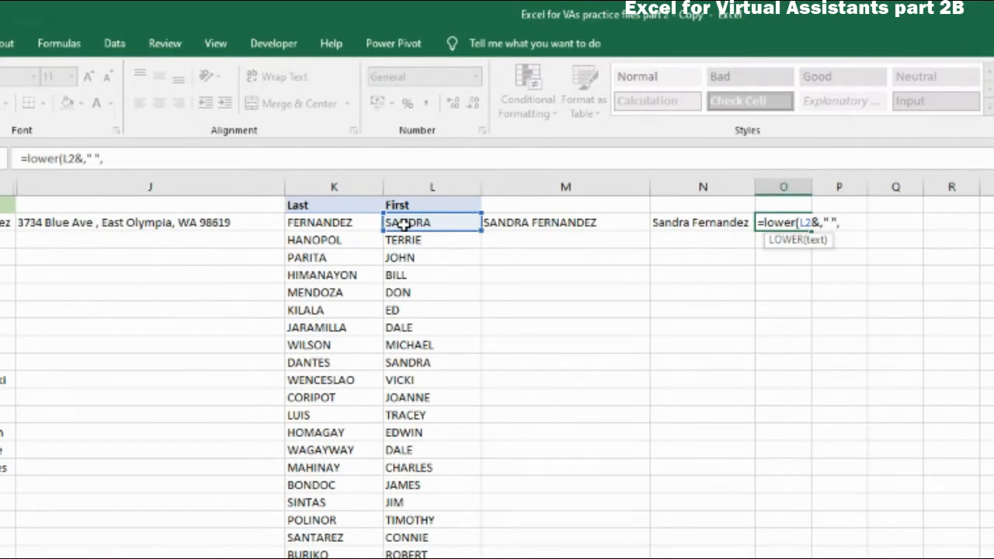
{"action": "type", "text": " \"&"}
{"action": "left_click", "coordinate": [296, 218]}
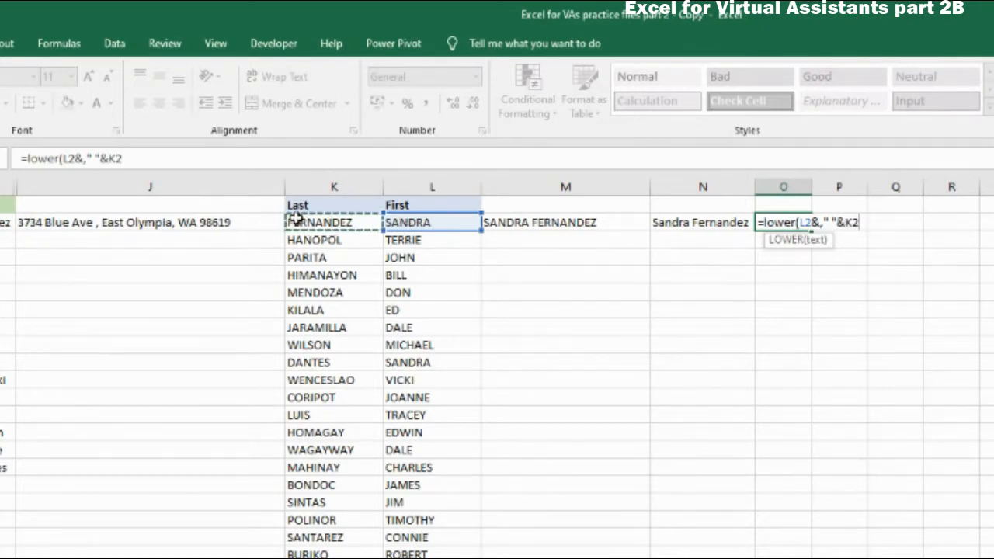
{"action": "type", "text": ")"}
{"action": "key", "text": "Return"}
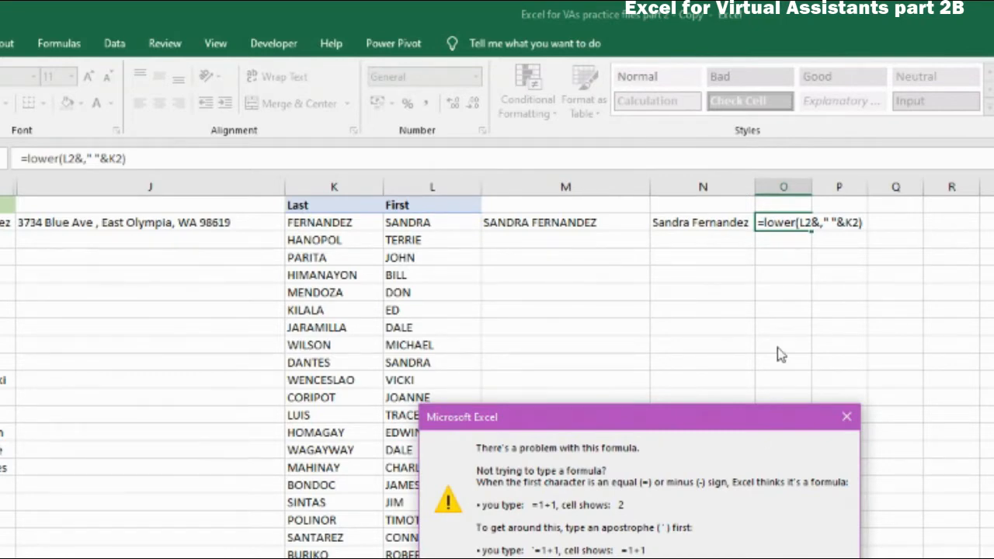
Remove the stray comma so the O2 formula reads =LOWER(L2&" "&K2), and widen column O to fit.
{"action": "left_click", "coordinate": [847, 417]}
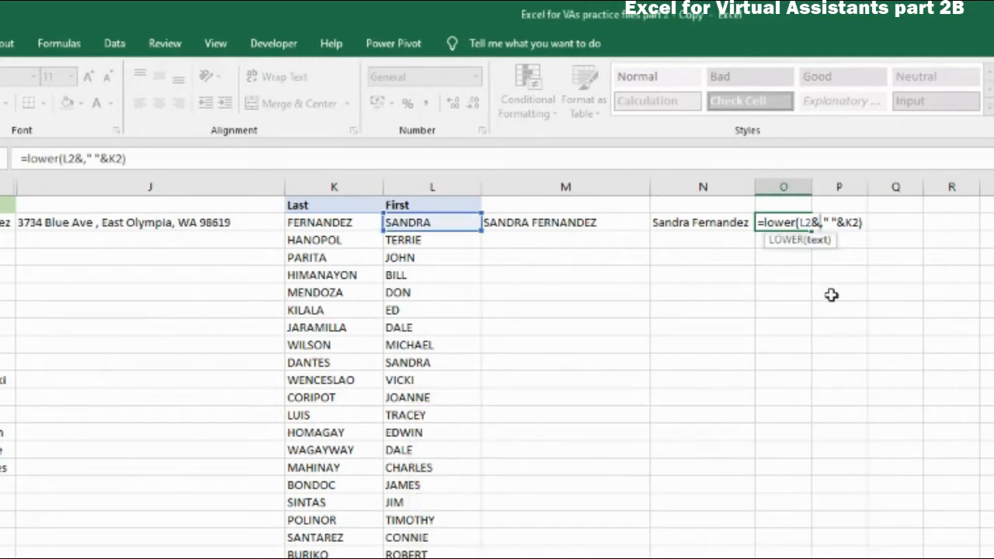
{"action": "left_click", "coordinate": [823, 223]}
{"action": "key", "text": "BackSpace"}
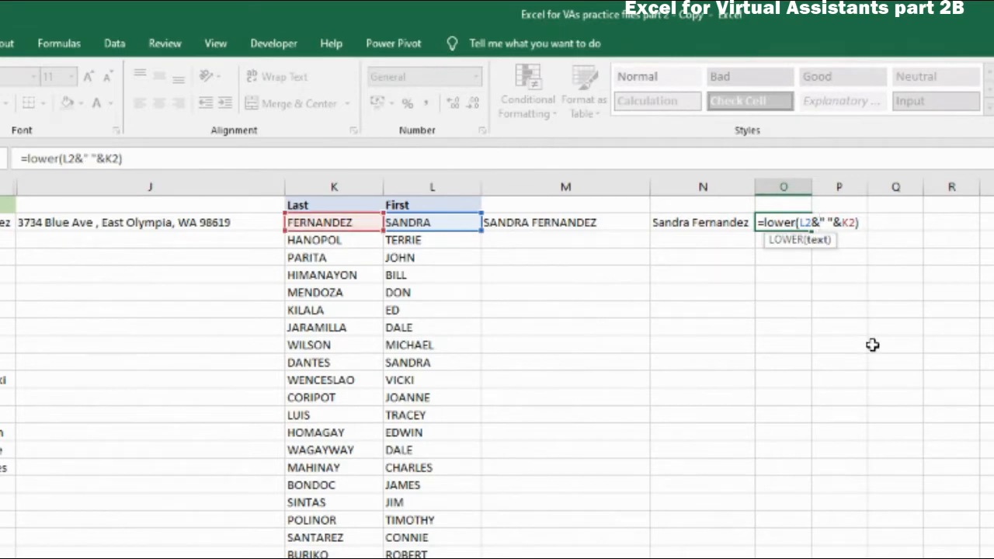
{"action": "key", "text": "Return"}
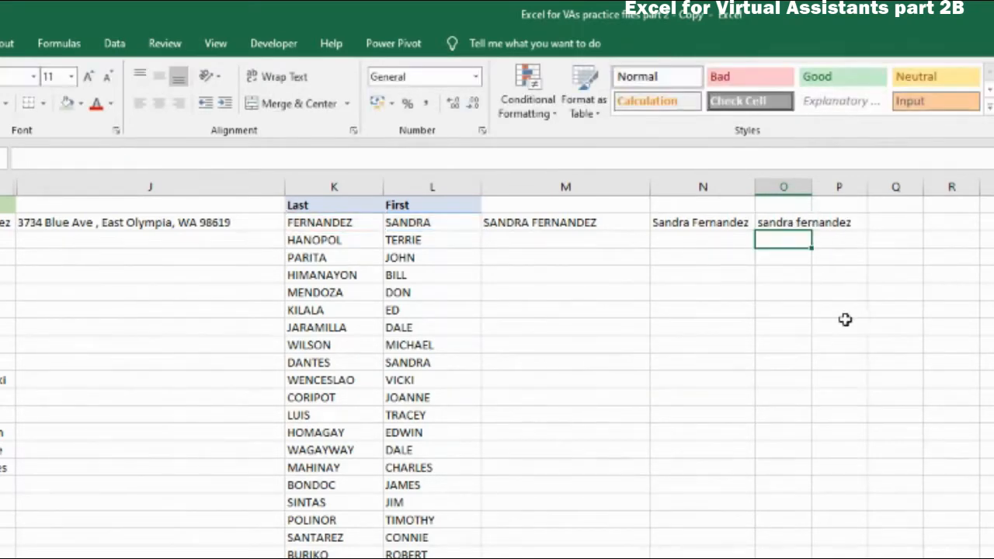
{"action": "left_click", "coordinate": [807, 186]}
{"action": "double_click", "coordinate": [812, 187]}
{"action": "left_click", "coordinate": [811, 223]}
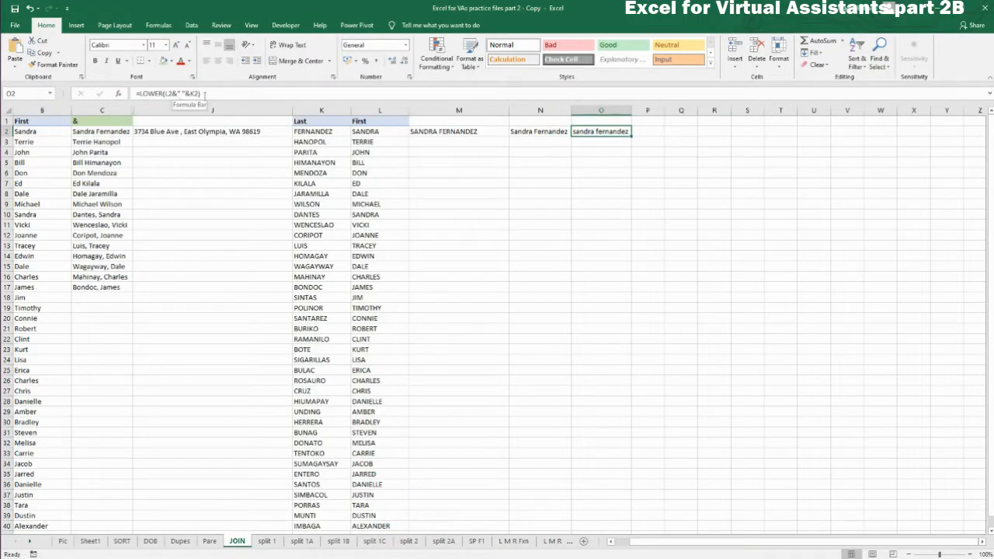
Compare the PROPER formula in N2 and the LOWER formula in O2 with the source names in K2:L2.
{"action": "left_click_drag", "start_coordinate": [325, 132], "coordinate": [355, 132]}
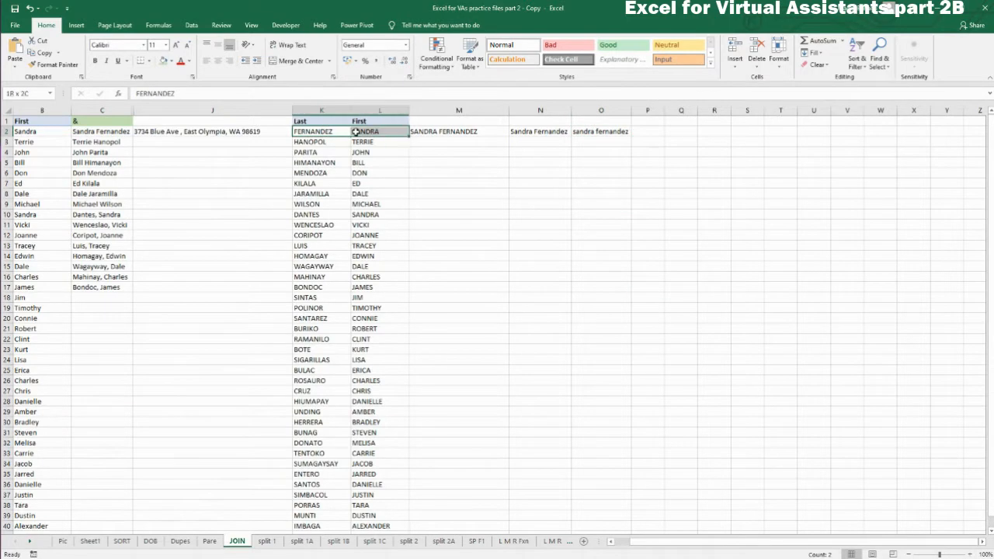
{"action": "left_click", "coordinate": [586, 132]}
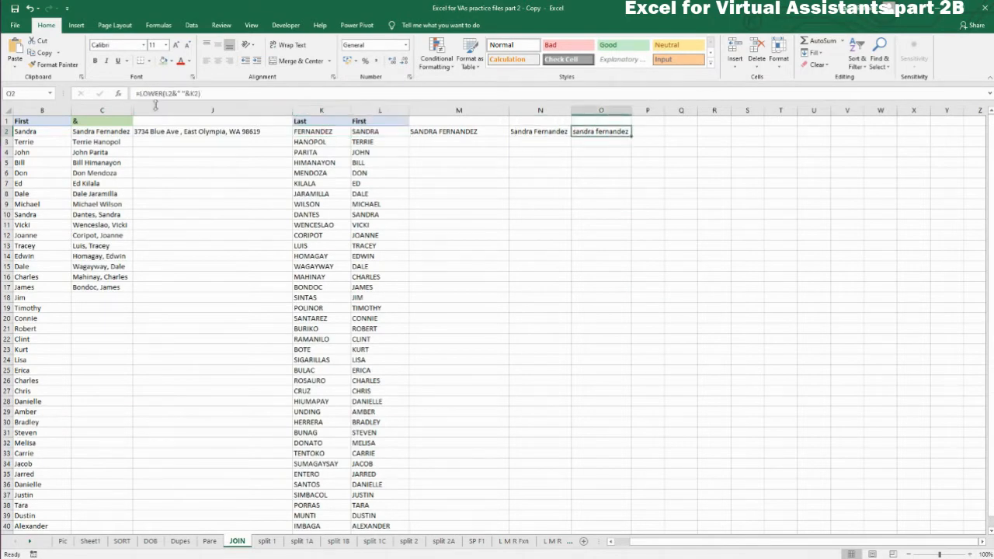
{"action": "left_click", "coordinate": [598, 285]}
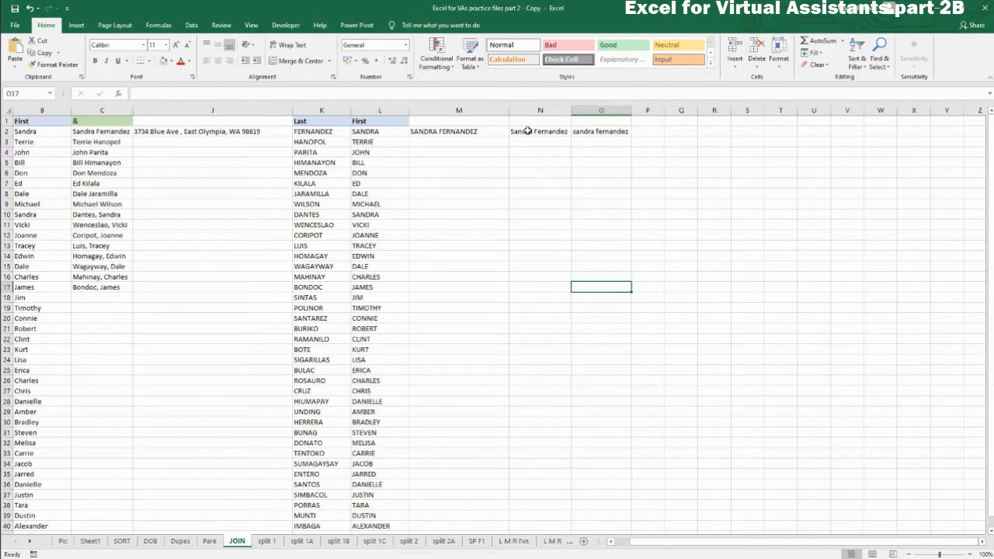
{"action": "left_click", "coordinate": [528, 131]}
{"action": "left_click", "coordinate": [594, 133]}
{"action": "left_click", "coordinate": [556, 132]}
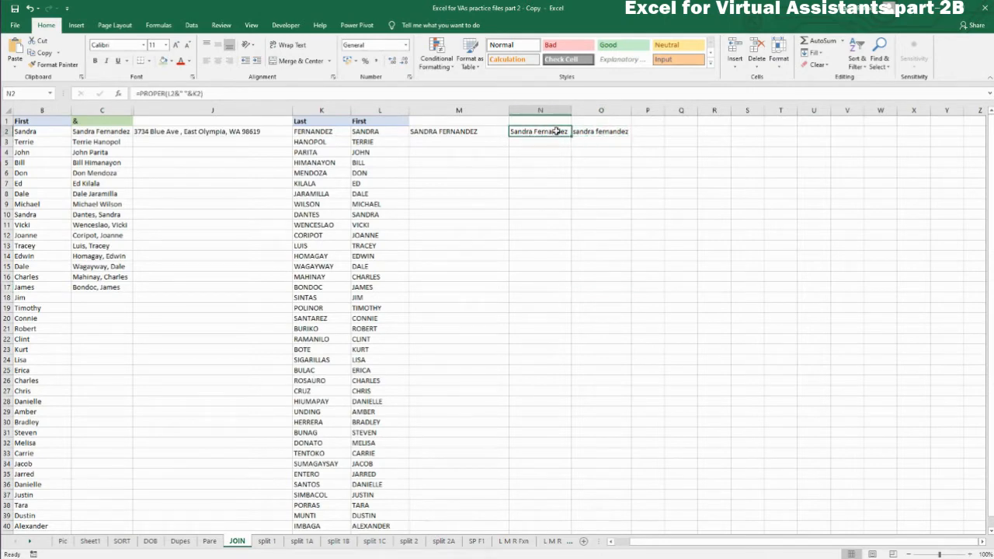
{"action": "left_click", "coordinate": [595, 131]}
{"action": "left_click", "coordinate": [553, 132]}
Wrap the joined address formula in J2 as =UPPER(TRIM(CONCATENATE(E2,", ",F2,", ",G2," ",H2))).
{"action": "left_click", "coordinate": [138, 129]}
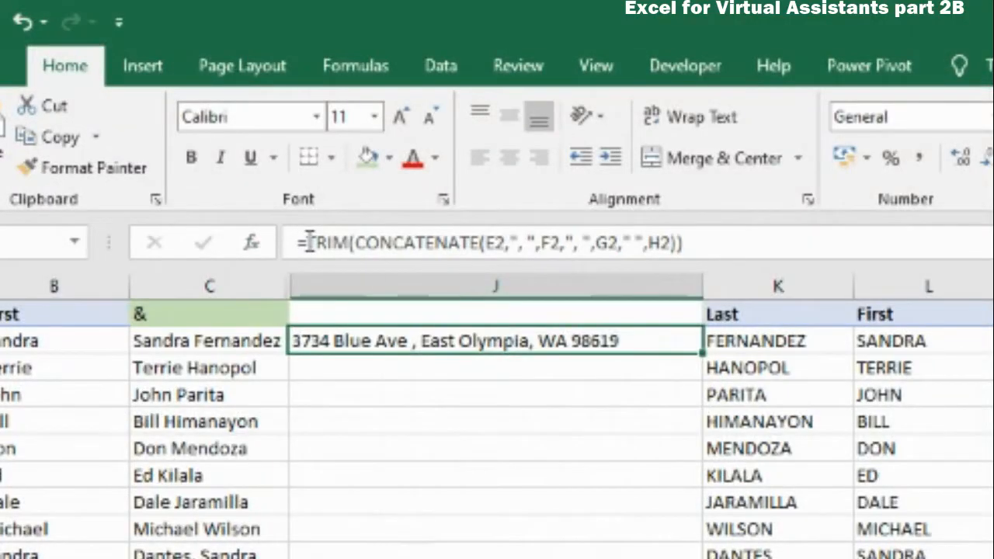
{"action": "left_click", "coordinate": [307, 244]}
{"action": "type", "text": "upper("}
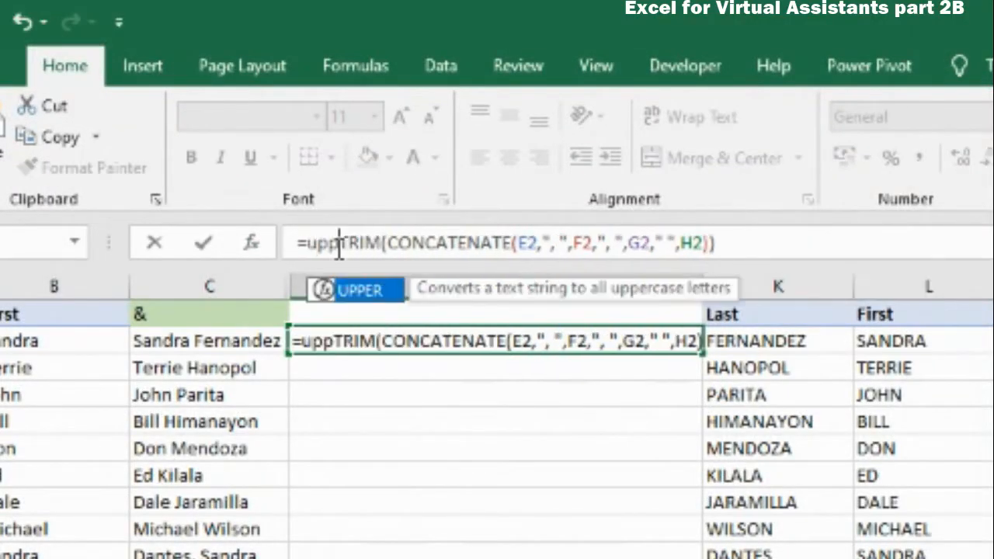
{"action": "left_click", "coordinate": [757, 246]}
{"action": "type", "text": ")"}
{"action": "key", "text": "Return"}
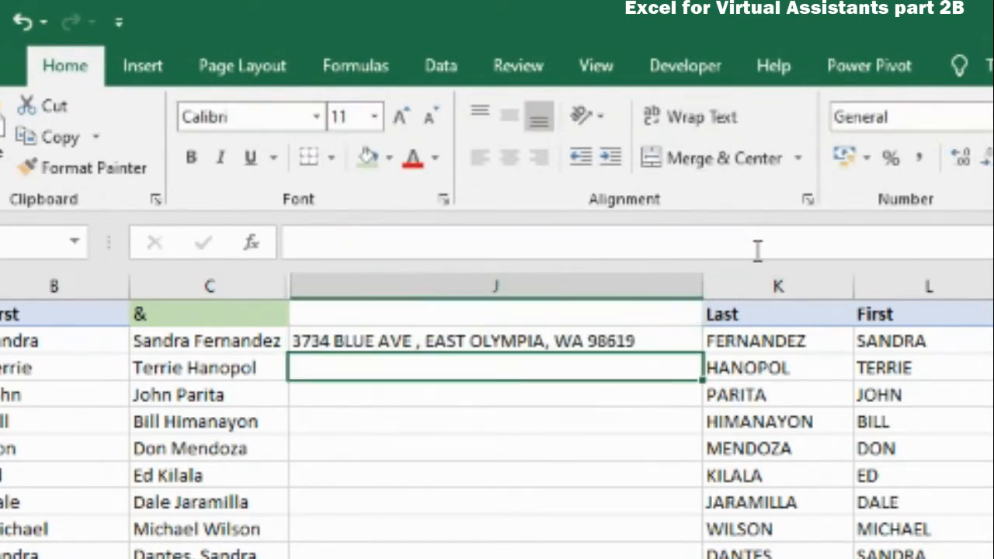
Review how UPPER is nested around TRIM and CONCATENATE in the J2 formula.
{"action": "left_click", "coordinate": [533, 316]}
{"action": "left_click", "coordinate": [535, 341]}
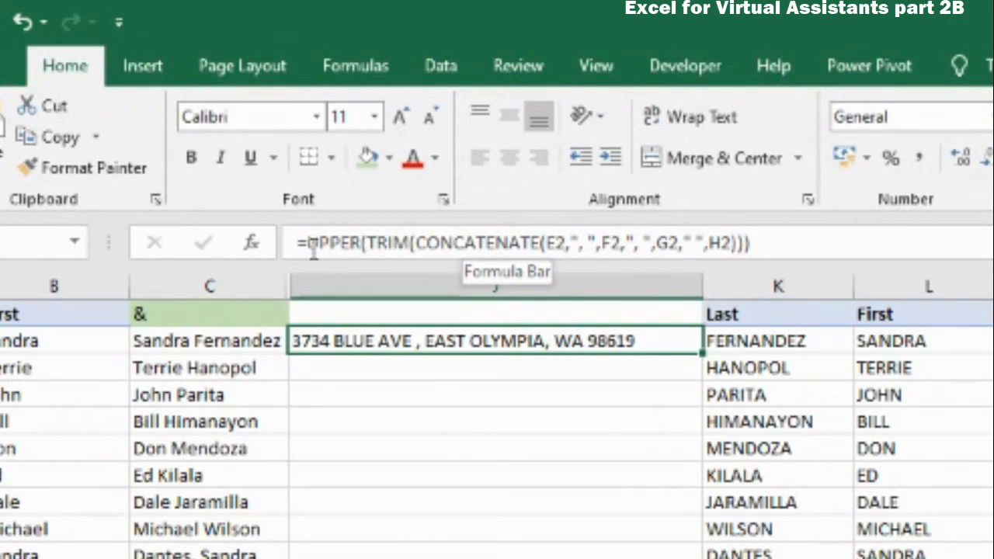
{"action": "left_click_drag", "start_coordinate": [307, 243], "coordinate": [367, 244]}
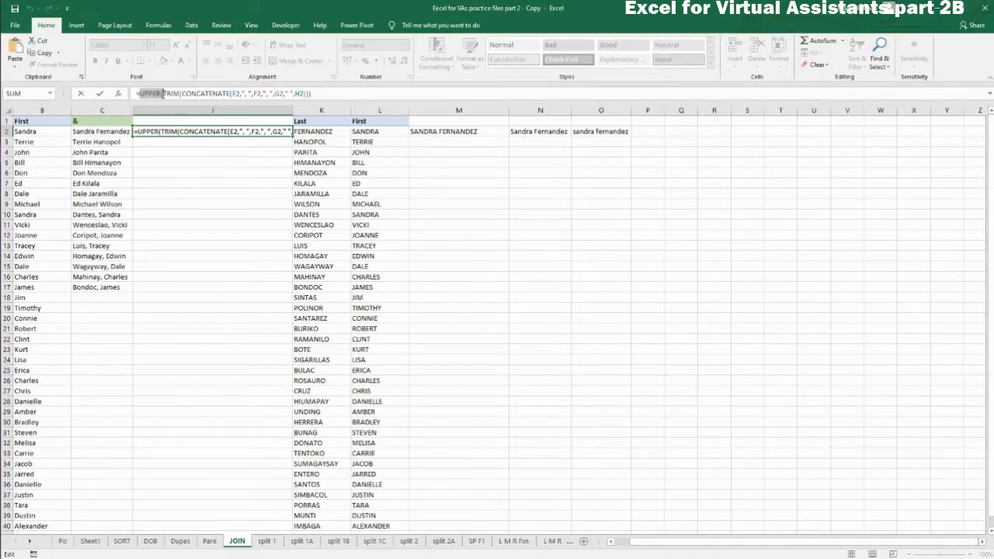
{"action": "key", "text": "Return"}
{"action": "left_click", "coordinate": [201, 132]}
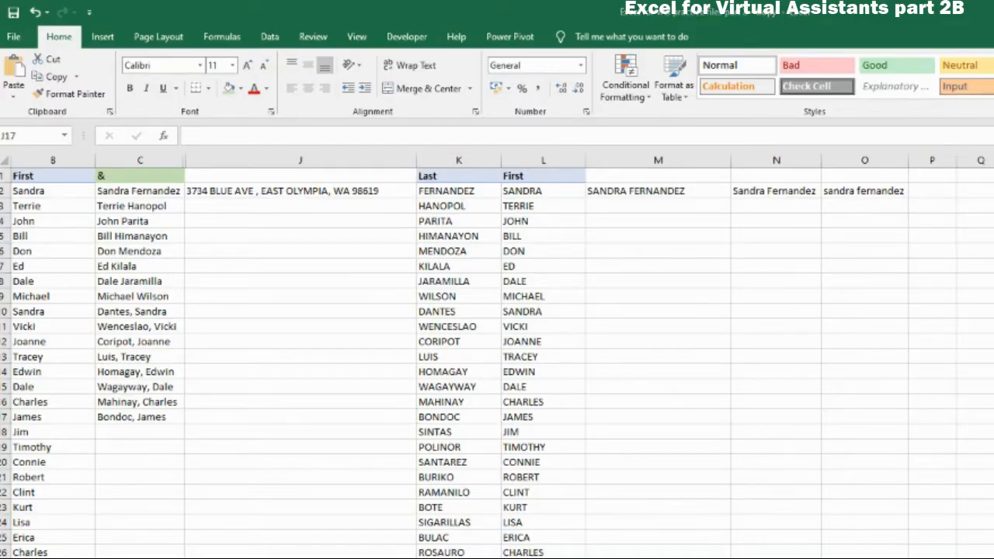
On the split 1 sheet, start Text to Columns for client names A2:A26 with the Delimited data type.
{"action": "key", "text": "ctrl+Page_Down"}
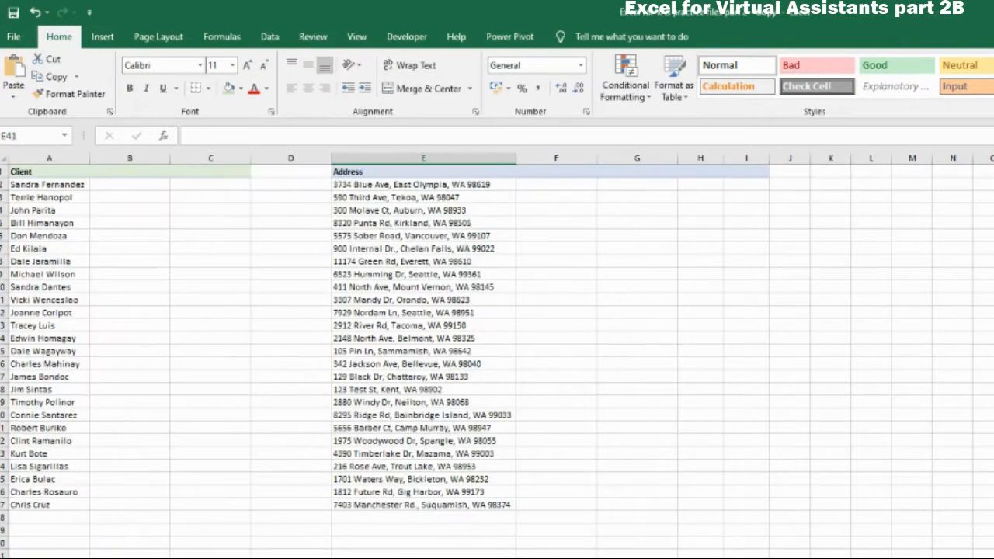
{"action": "left_click", "coordinate": [236, 556]}
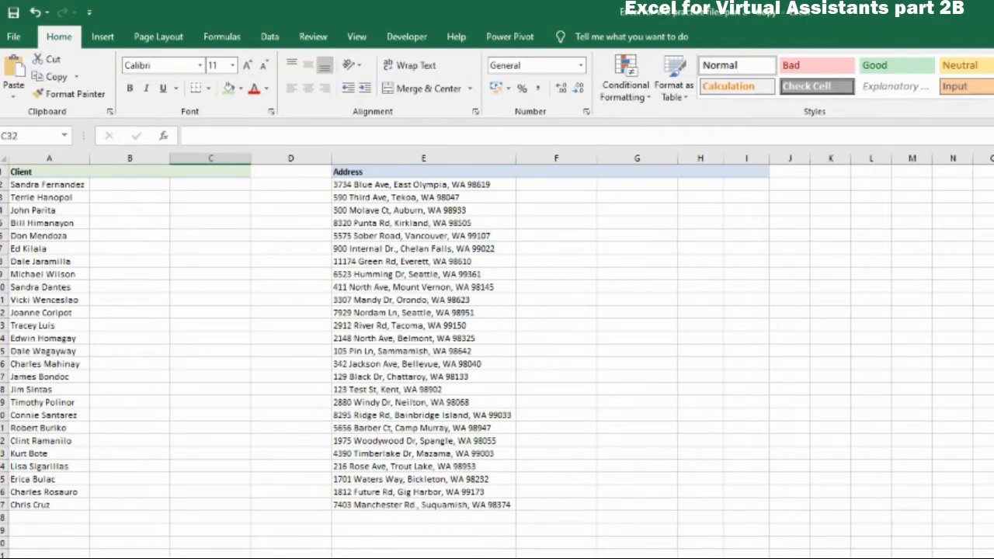
{"action": "left_click", "coordinate": [53, 185]}
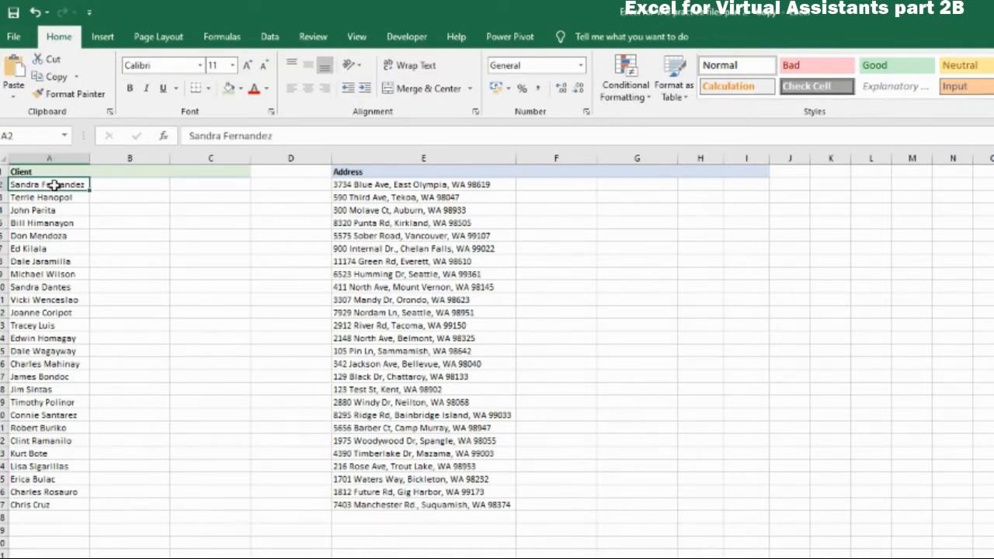
{"action": "left_click_drag", "start_coordinate": [53, 185], "coordinate": [66, 492]}
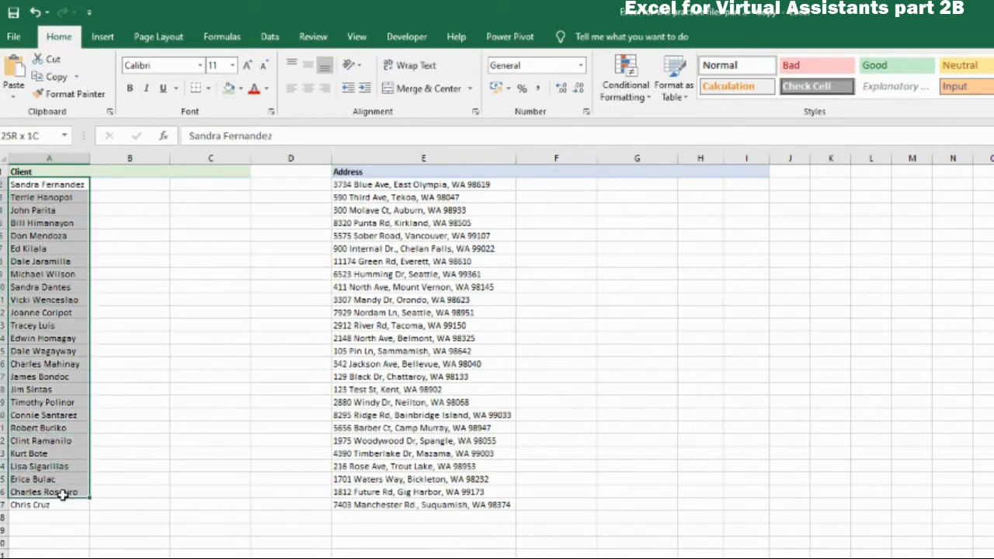
{"action": "left_click", "coordinate": [269, 36]}
{"action": "left_click", "coordinate": [629, 87]}
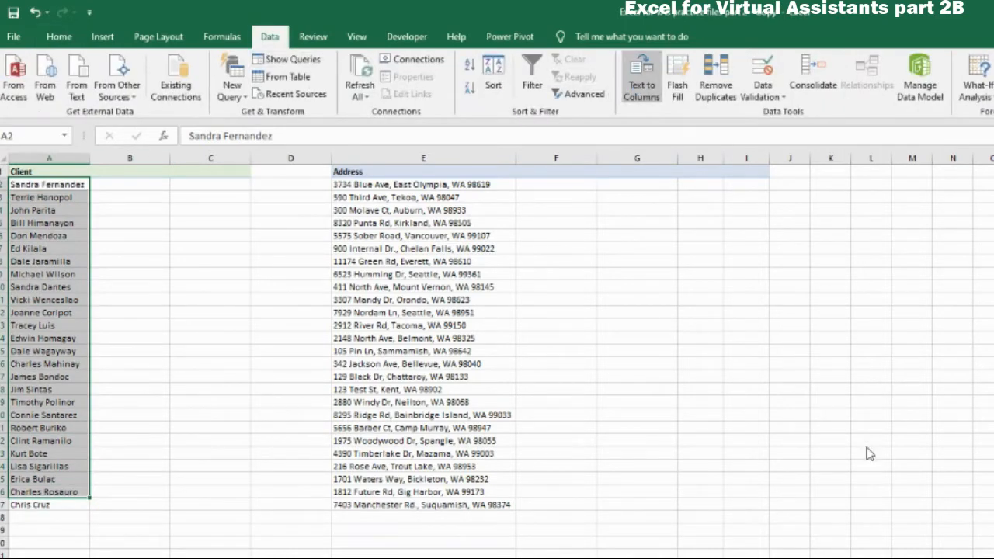
{"action": "left_click_drag", "start_coordinate": [425, 230], "coordinate": [757, 245]}
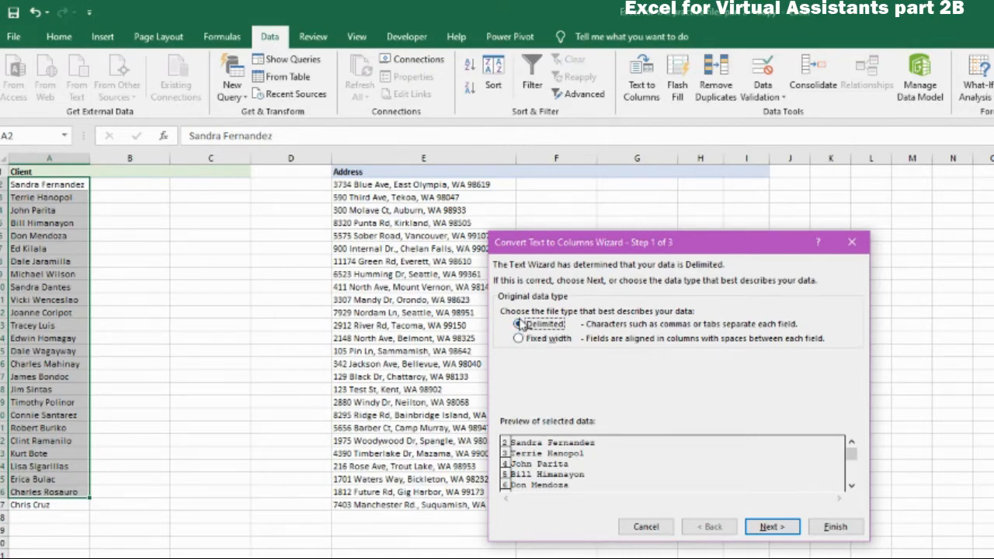
{"action": "left_click", "coordinate": [775, 528]}
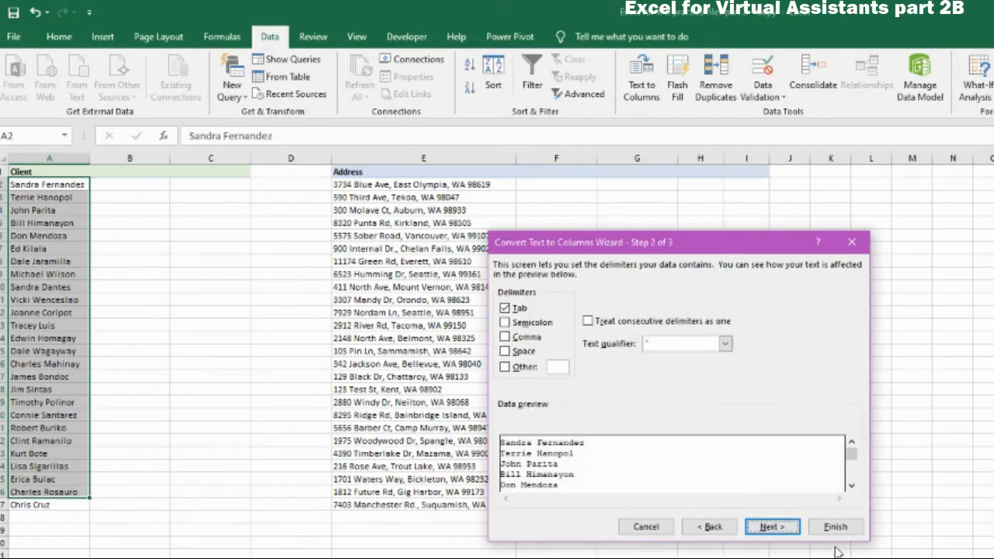
Replace the Tab delimiter with Space for the client name split and proceed to the column format and destination settings.
{"action": "left_click", "coordinate": [506, 308]}
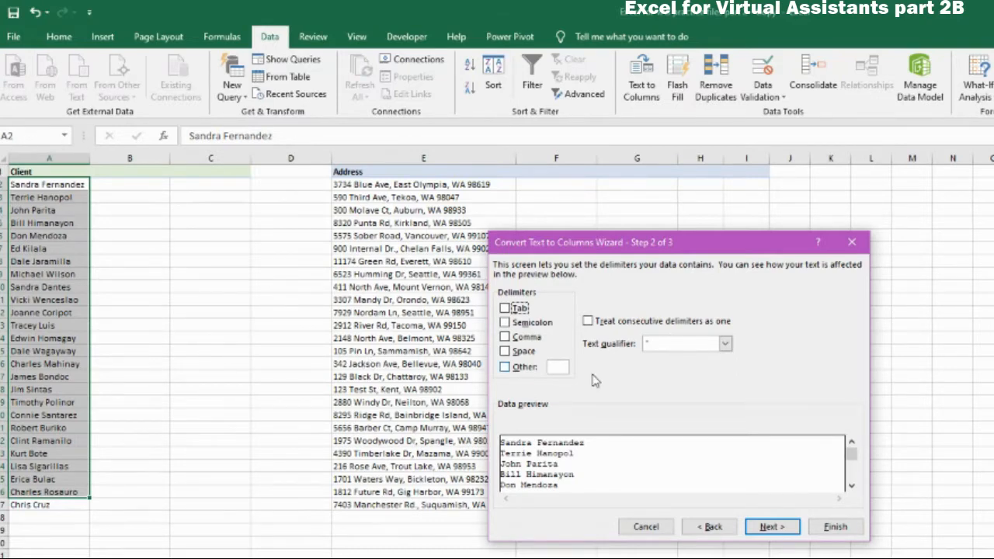
{"action": "left_click", "coordinate": [505, 351]}
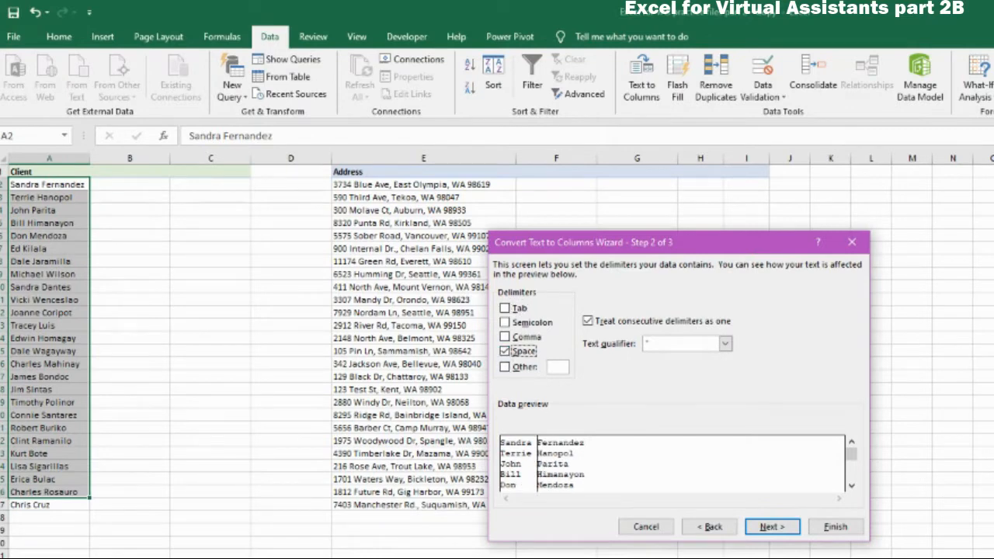
{"action": "left_click", "coordinate": [771, 526]}
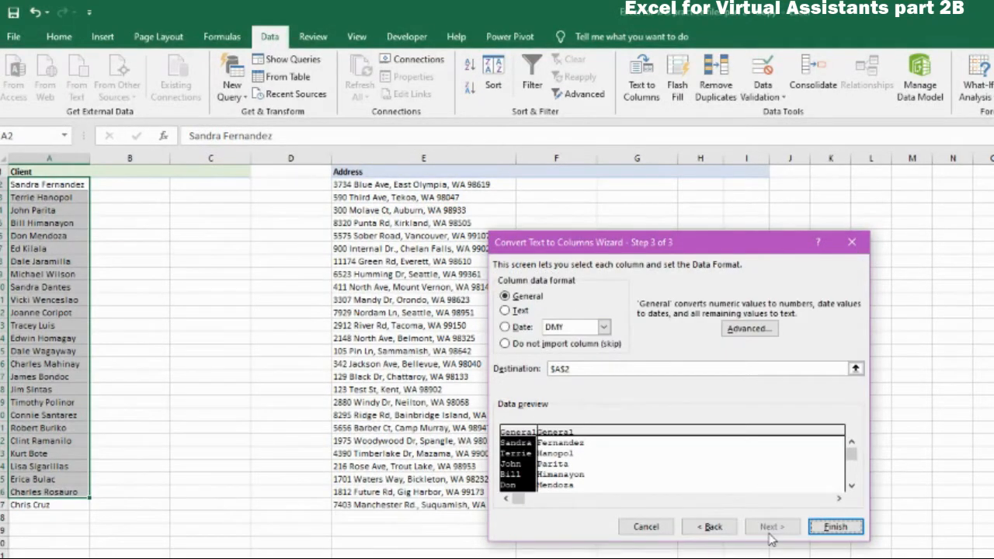
{"action": "left_click", "coordinate": [722, 531]}
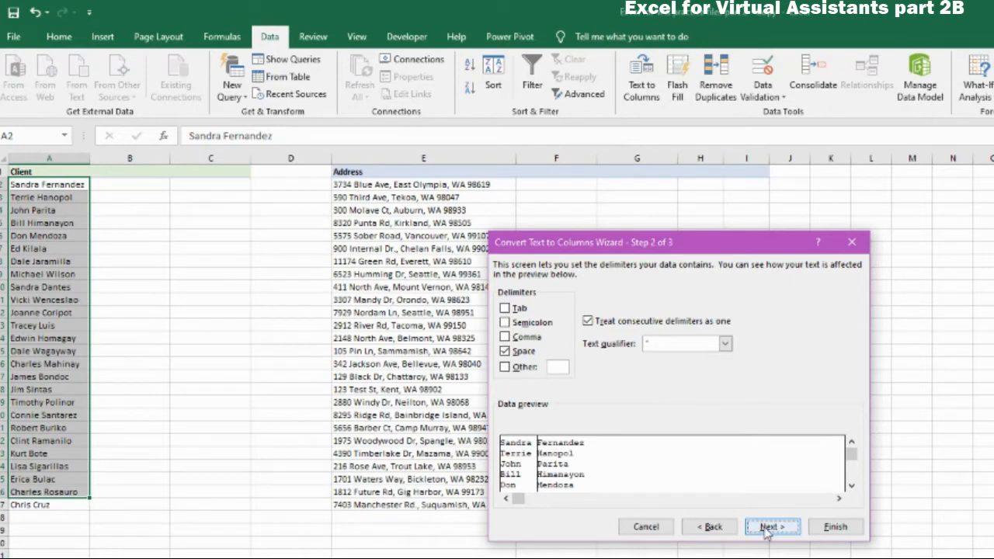
{"action": "left_click", "coordinate": [767, 527]}
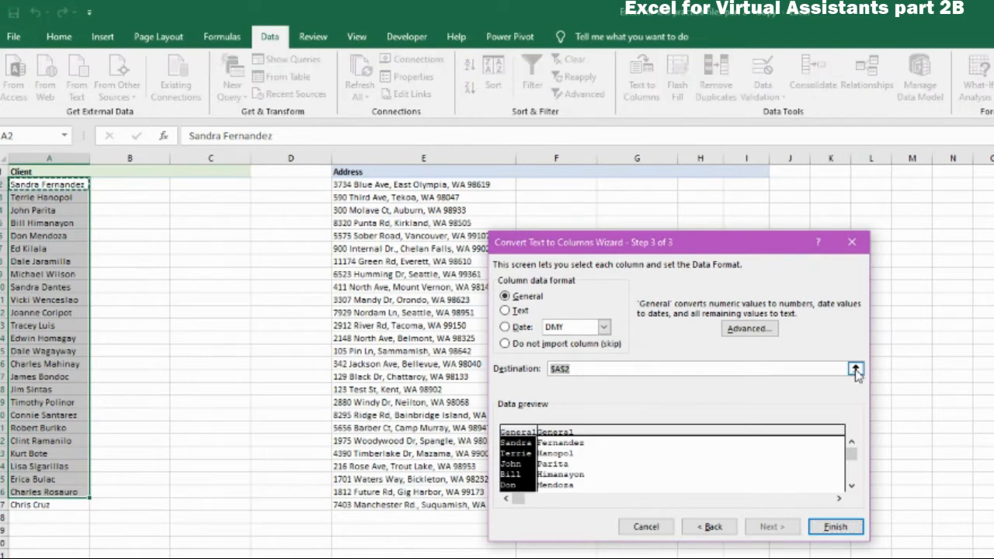
Set the client name split's destination to B2 and complete the conversion.
{"action": "left_click", "coordinate": [855, 370]}
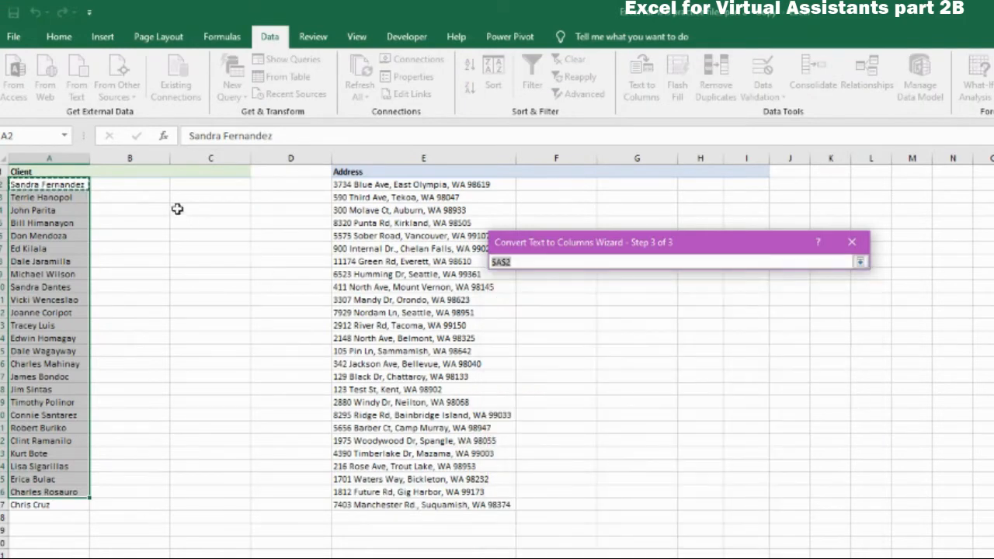
{"action": "left_click", "coordinate": [143, 185]}
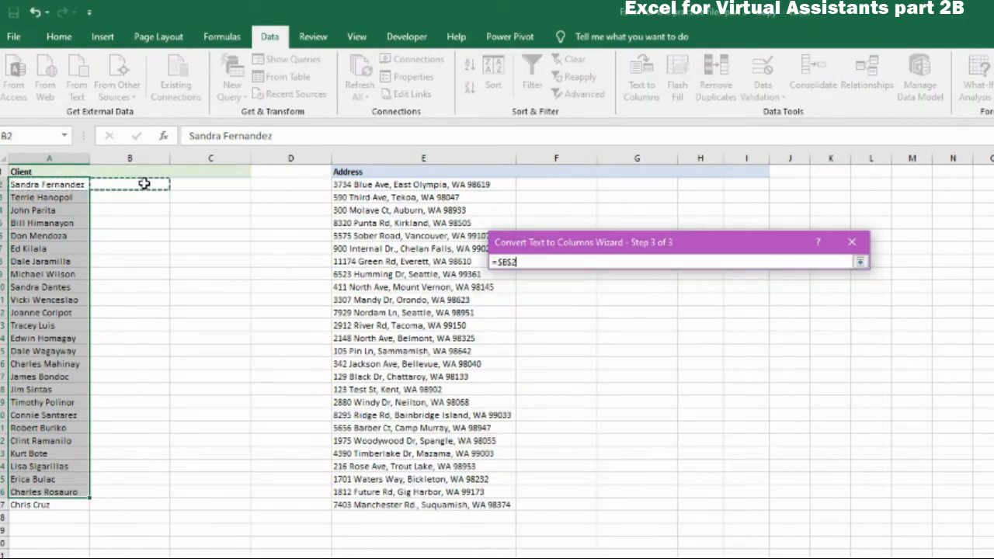
{"action": "left_click", "coordinate": [860, 264]}
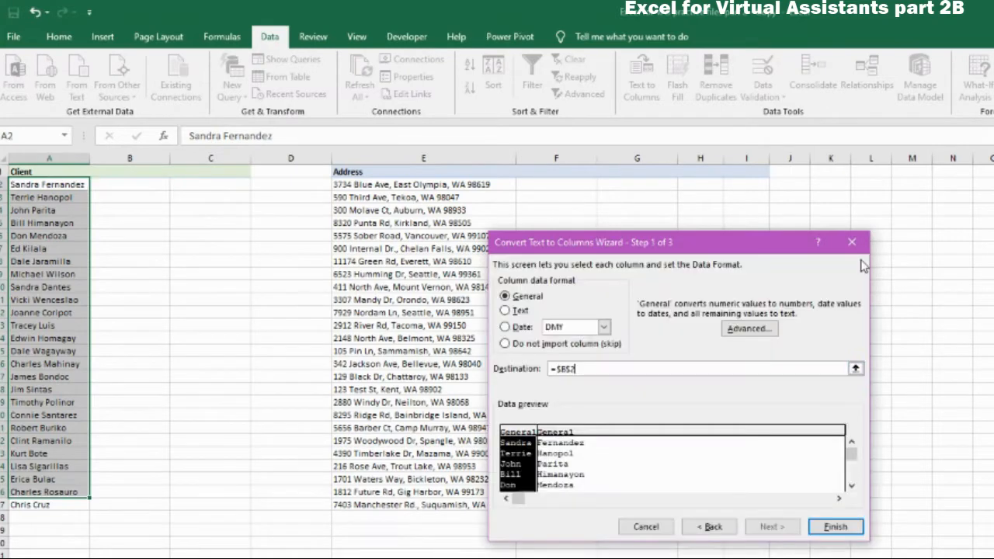
{"action": "left_click", "coordinate": [835, 527]}
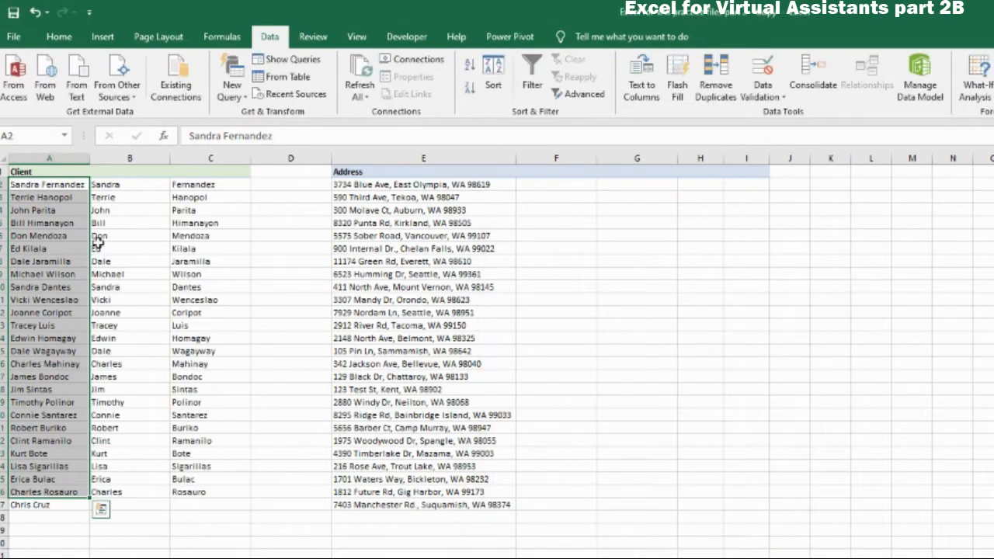
{"action": "left_click_drag", "start_coordinate": [109, 185], "coordinate": [192, 481]}
{"action": "left_click", "coordinate": [95, 478]}
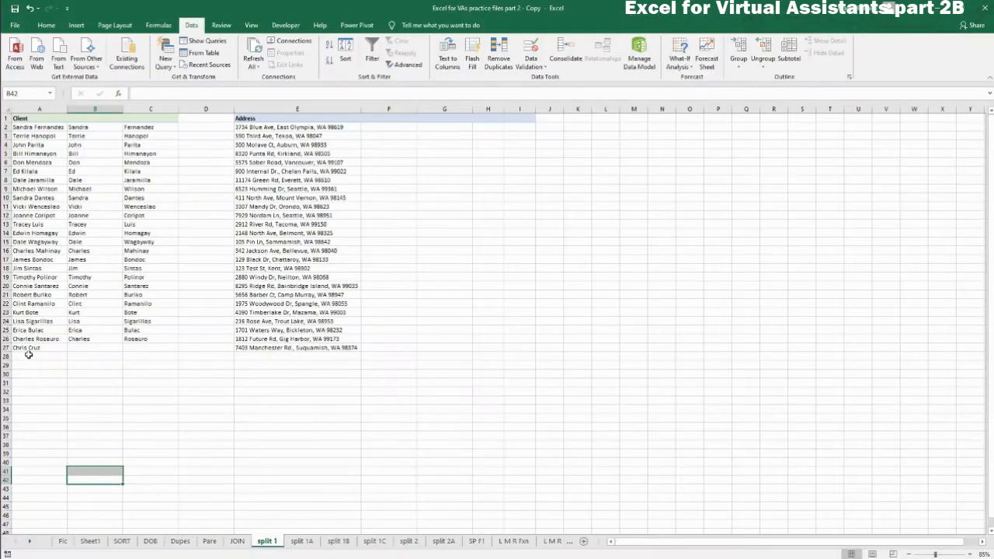
Try to fill the split names in B26:C26 down to row 27, and clear the copied cells B27:C27.
{"action": "left_click", "coordinate": [35, 505]}
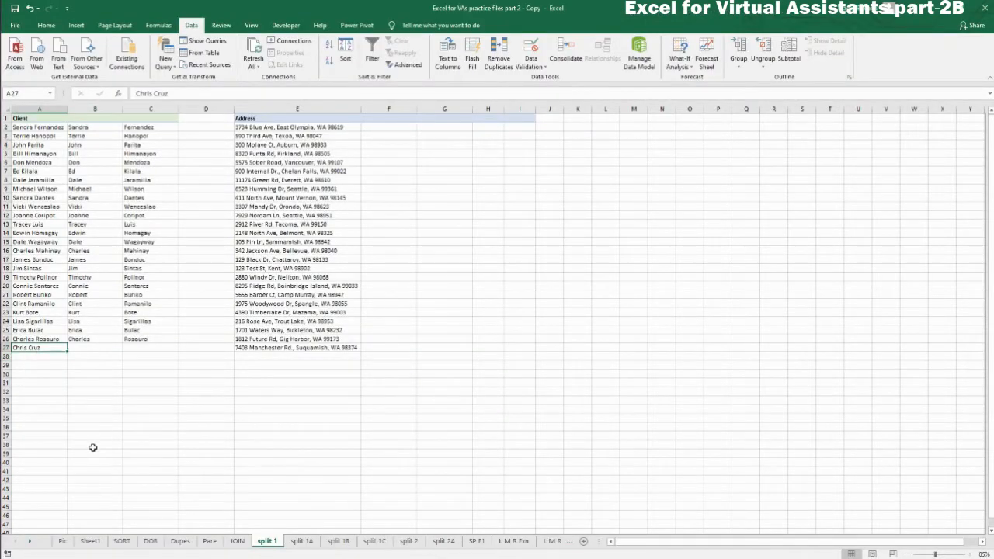
{"action": "left_click_drag", "start_coordinate": [78, 342], "coordinate": [178, 357]}
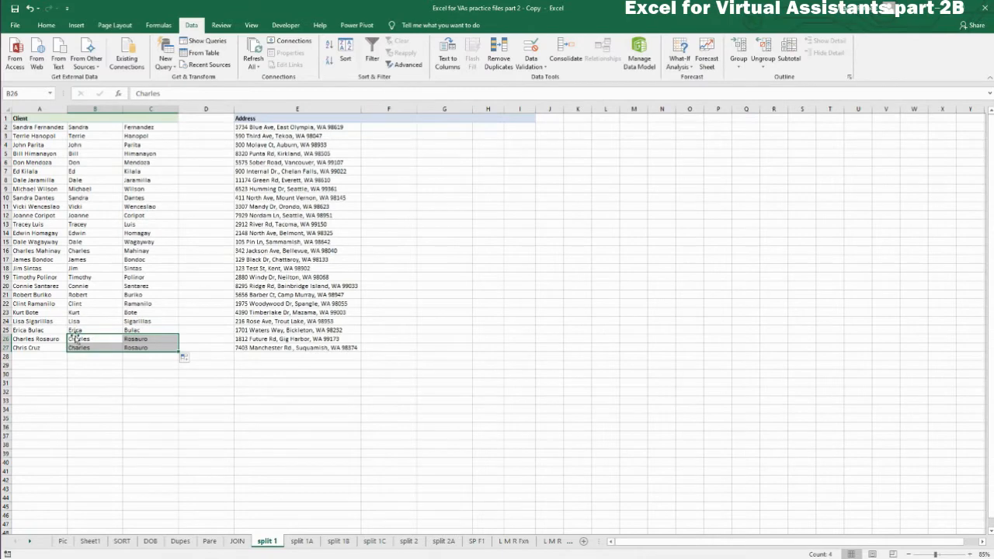
{"action": "left_click_drag", "start_coordinate": [94, 347], "coordinate": [145, 347]}
{"action": "key", "text": "Delete"}
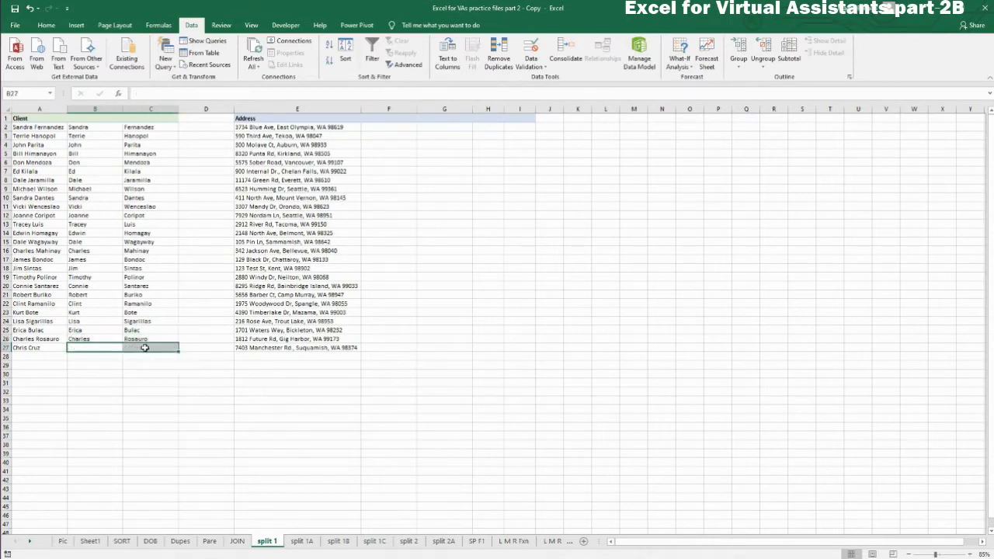
Split the client name in A27 with Text to Columns, Delimited by Space, with B27 as the destination.
{"action": "left_click", "coordinate": [39, 351]}
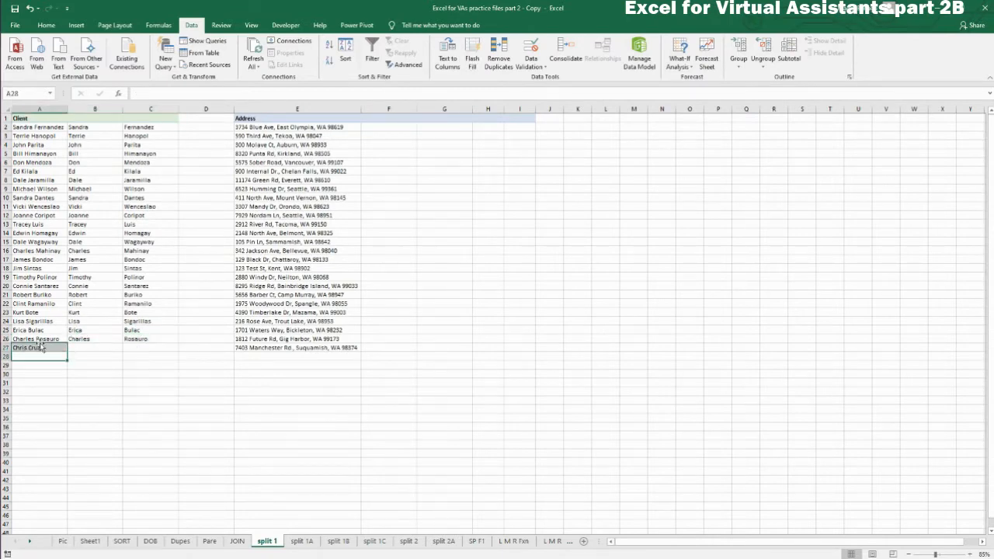
{"action": "left_click", "coordinate": [448, 62]}
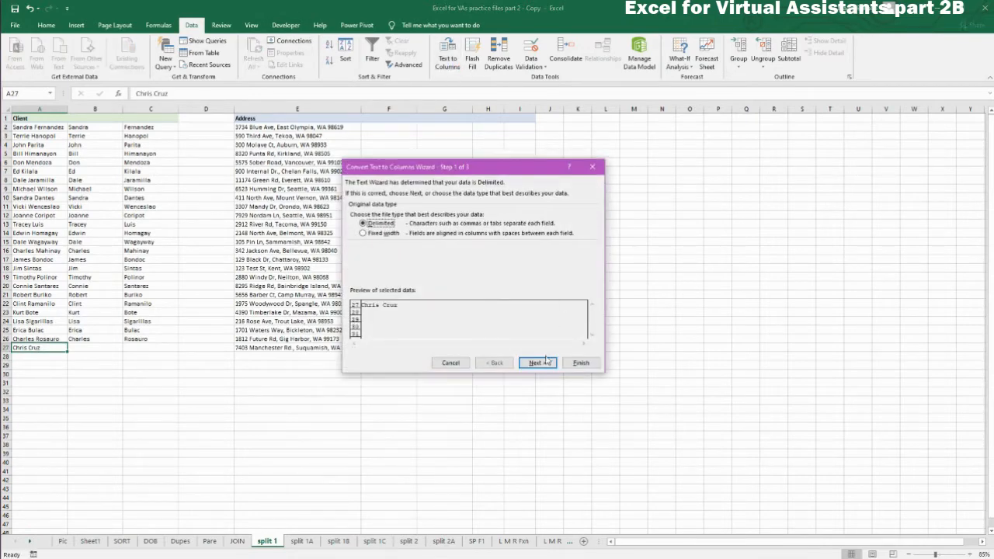
{"action": "left_click", "coordinate": [546, 361]}
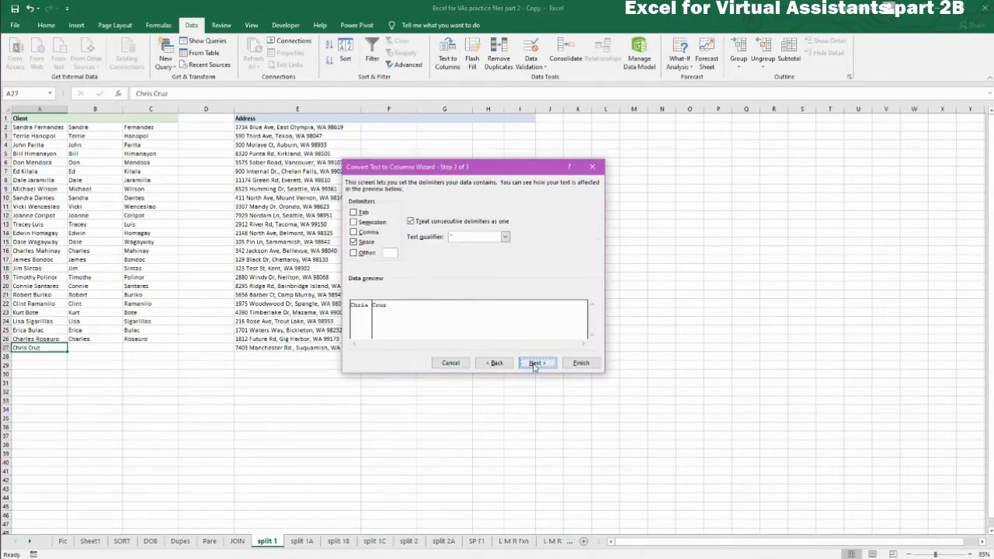
{"action": "left_click", "coordinate": [535, 362]}
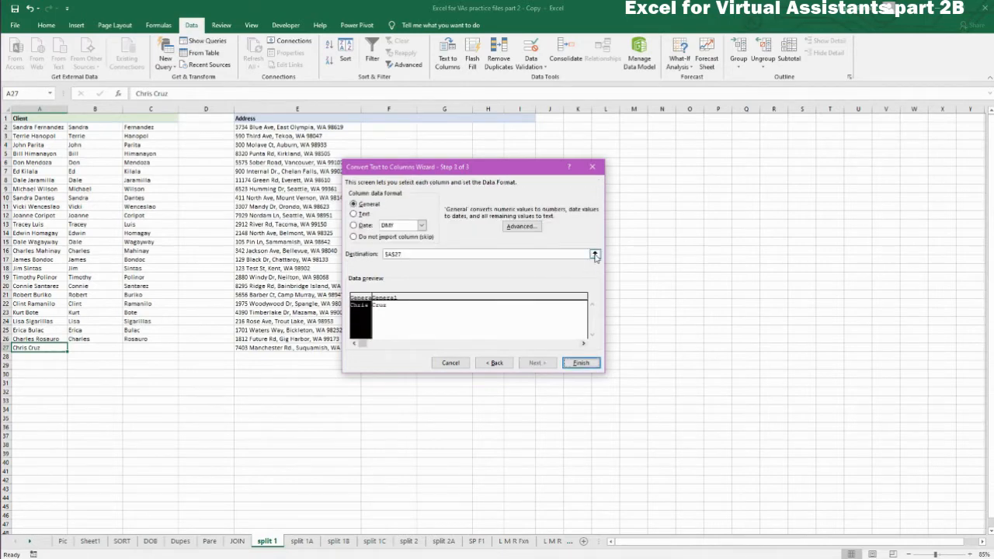
{"action": "left_click", "coordinate": [595, 255]}
{"action": "left_click", "coordinate": [95, 348]}
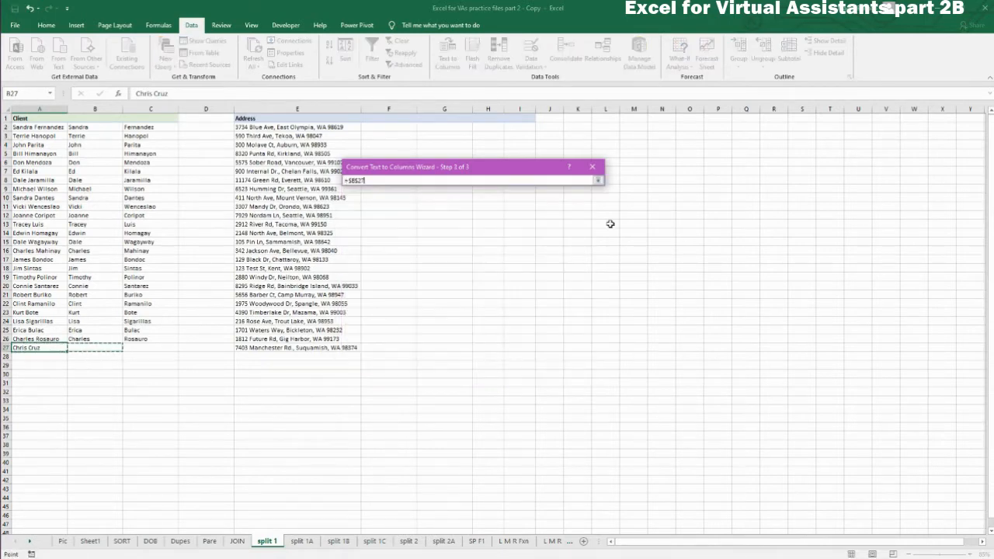
{"action": "left_click", "coordinate": [598, 181]}
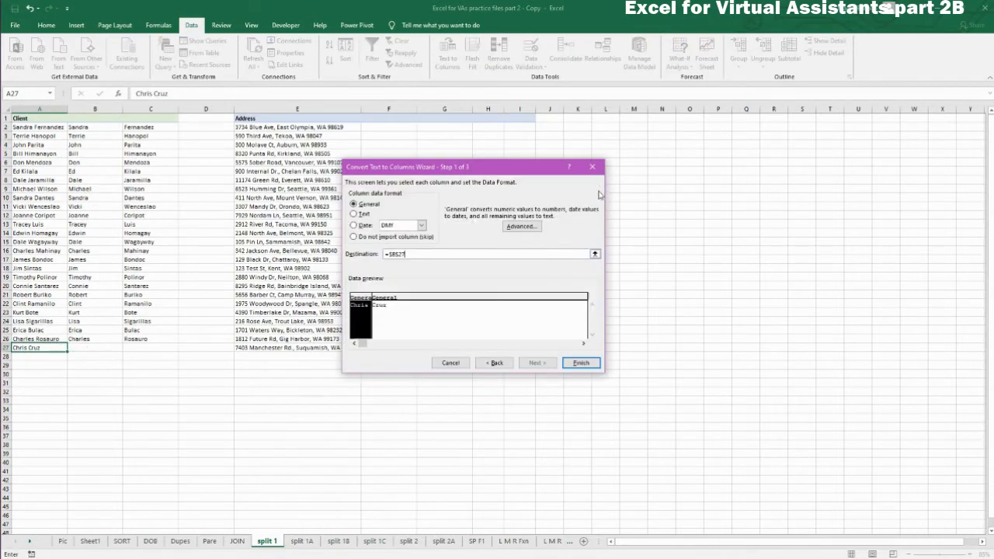
{"action": "left_click", "coordinate": [581, 365]}
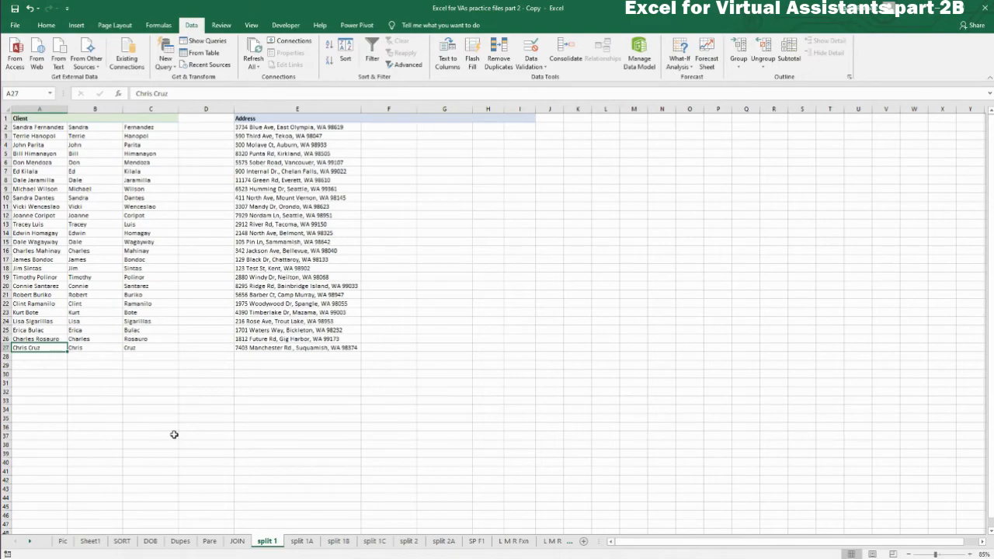
Start Text to Columns for the addresses in E2:E27 with the Delimited data type.
{"action": "left_click", "coordinate": [321, 436]}
{"action": "left_click", "coordinate": [286, 125]}
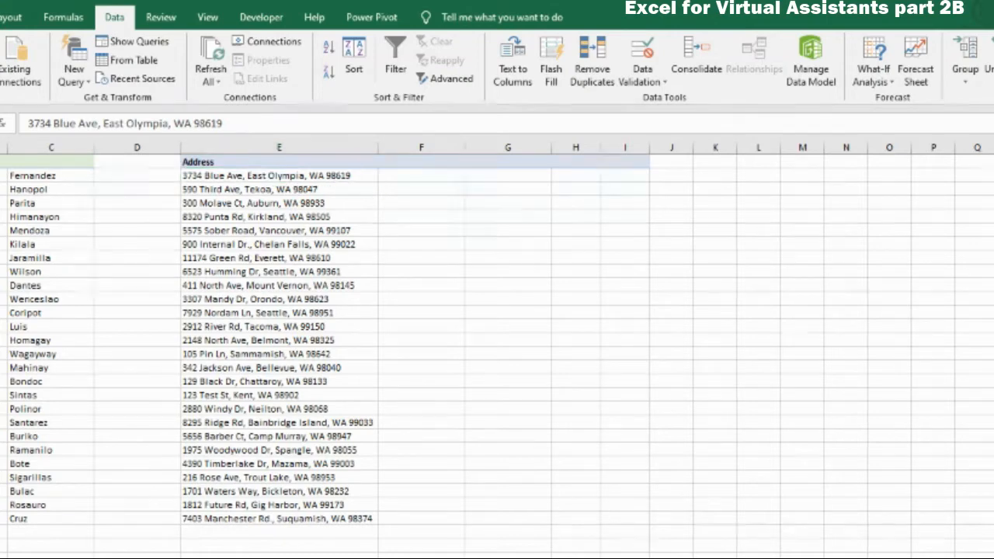
{"action": "left_click", "coordinate": [245, 176]}
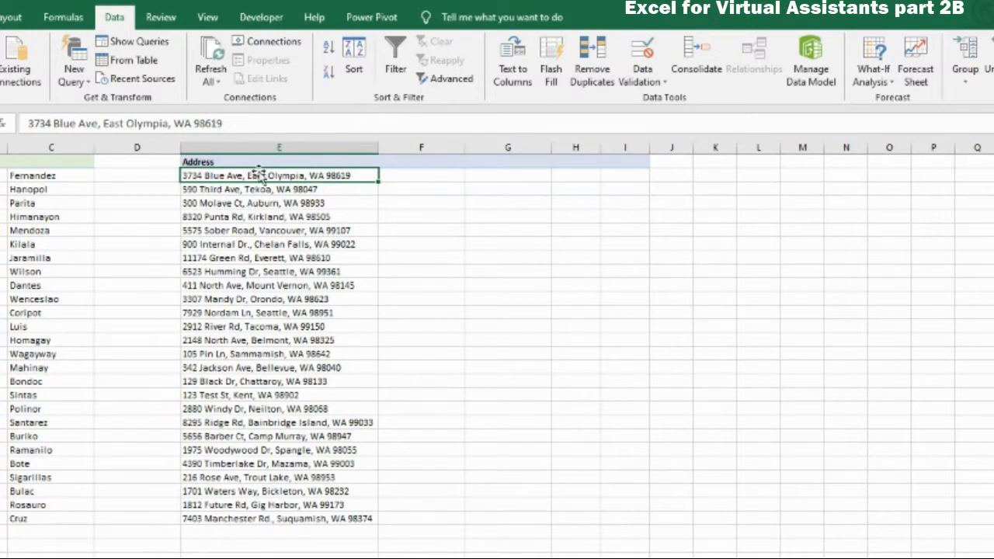
{"action": "left_click_drag", "start_coordinate": [259, 171], "coordinate": [270, 517]}
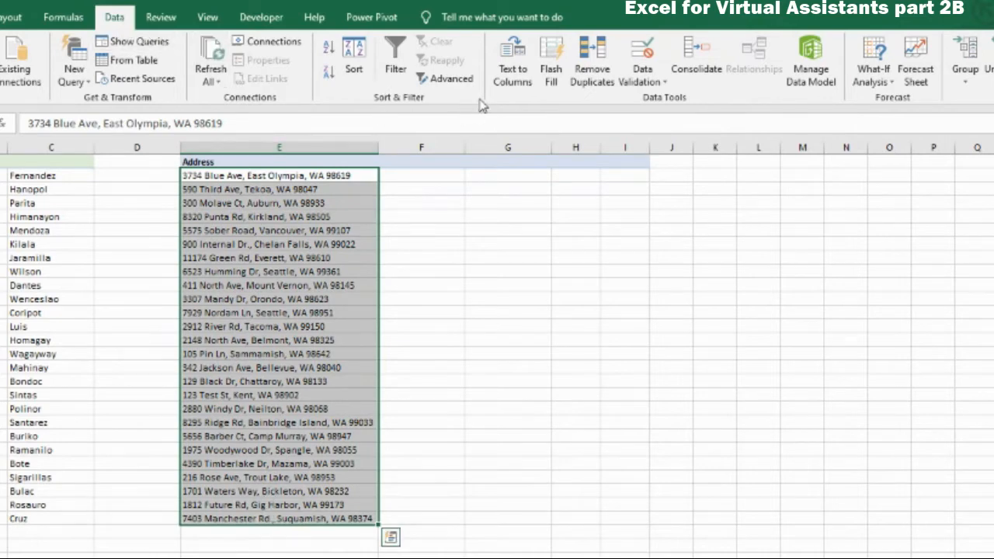
{"action": "left_click", "coordinate": [510, 74]}
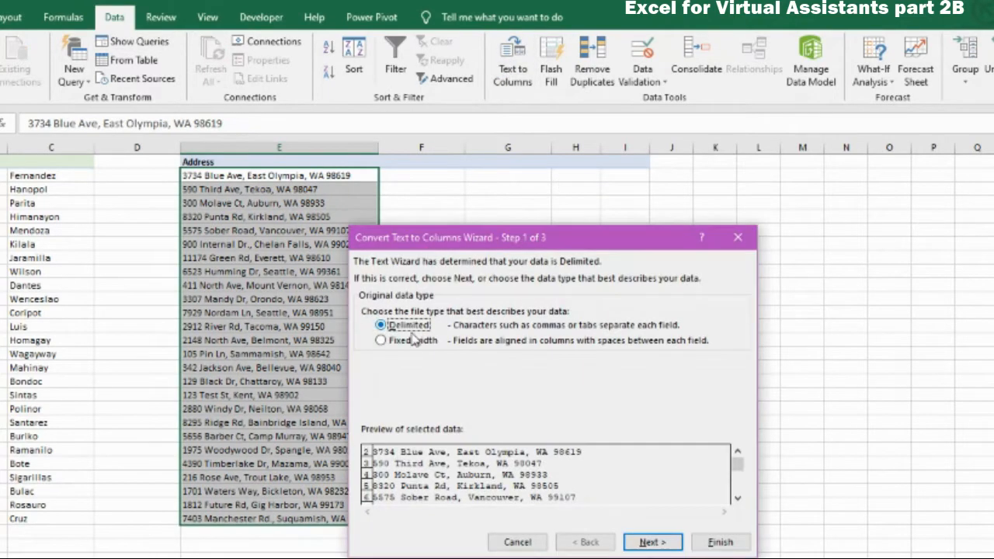
{"action": "left_click", "coordinate": [651, 542]}
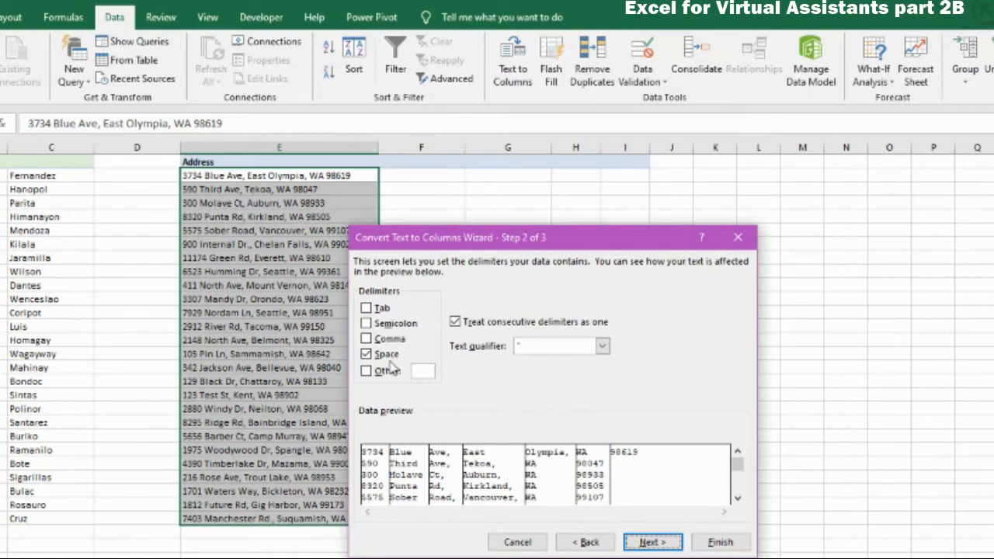
Replace the Space delimiter with Comma for the address split and proceed to the column format and destination settings.
{"action": "left_click", "coordinate": [366, 338]}
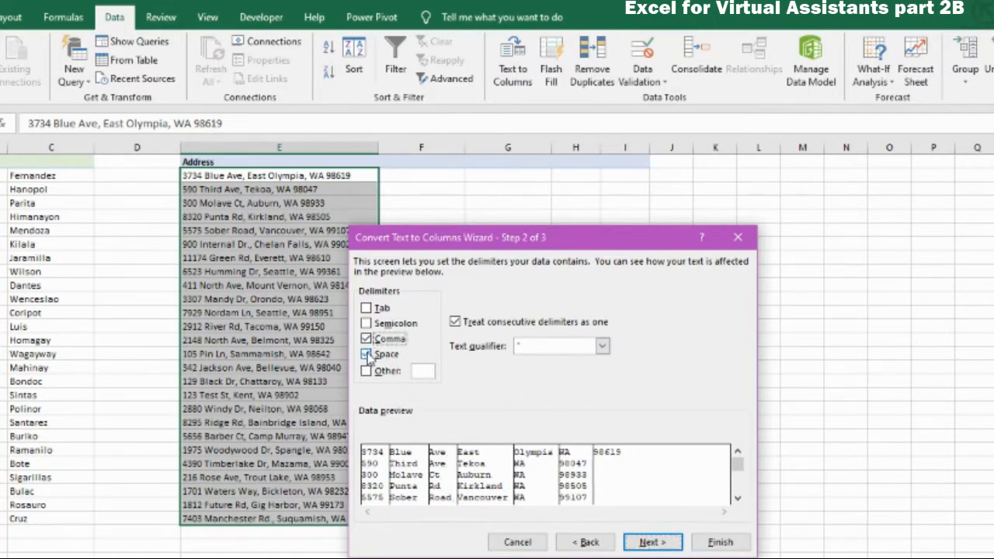
{"action": "left_click", "coordinate": [366, 354]}
{"action": "left_click_drag", "start_coordinate": [479, 237], "coordinate": [568, 179]}
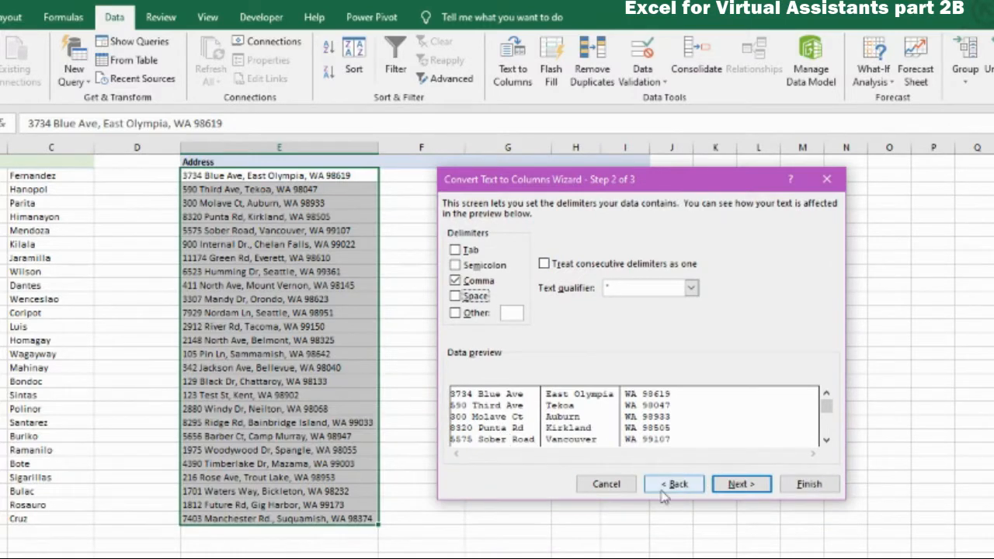
{"action": "left_click", "coordinate": [739, 489]}
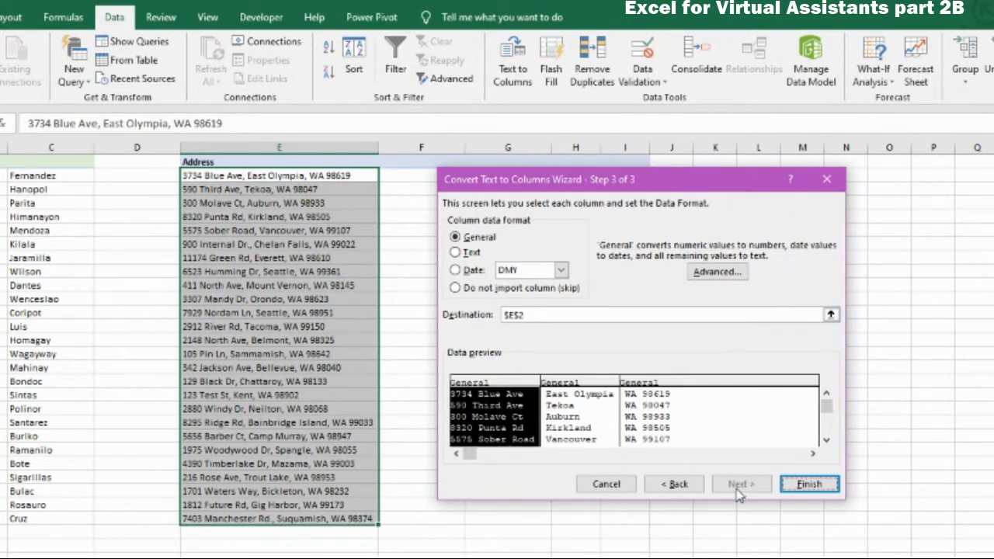
Set the address split's destination to F2 and complete the conversion.
{"action": "left_click", "coordinate": [830, 314]}
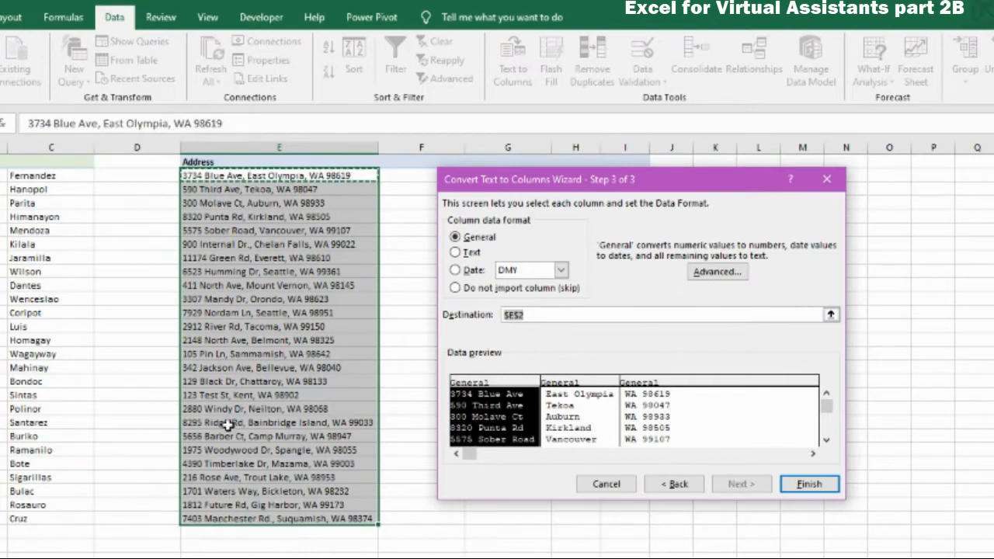
{"action": "left_click_drag", "start_coordinate": [538, 178], "coordinate": [699, 193]}
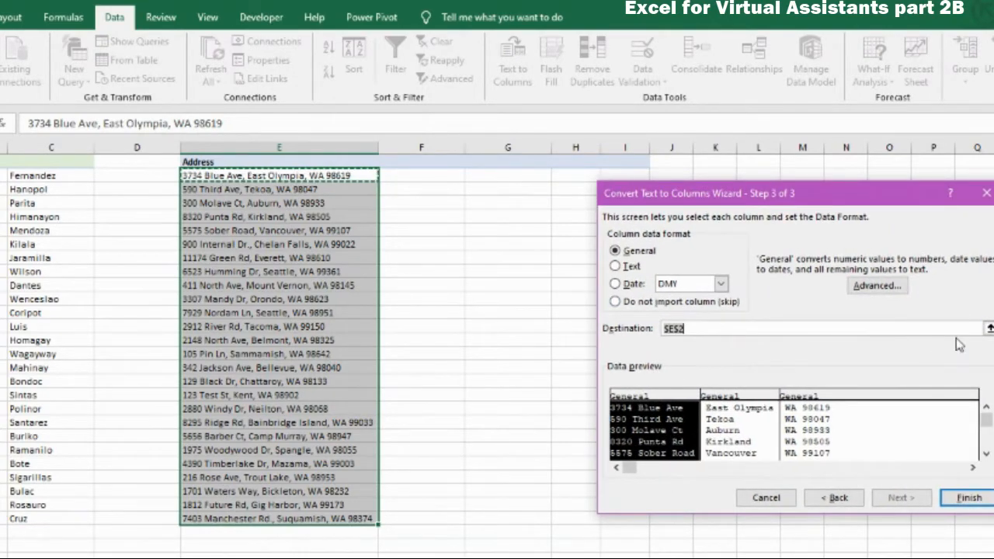
{"action": "left_click", "coordinate": [989, 328]}
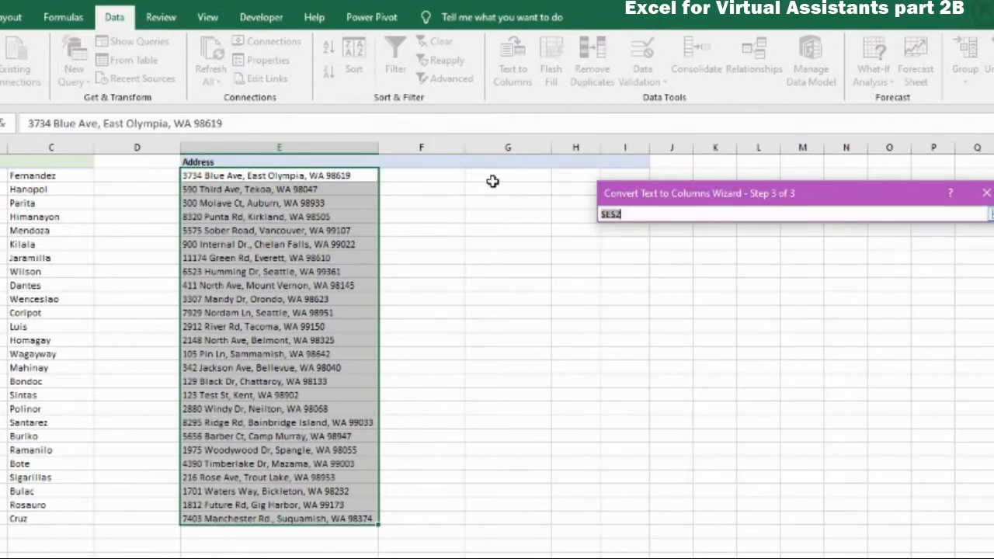
{"action": "left_click", "coordinate": [417, 175]}
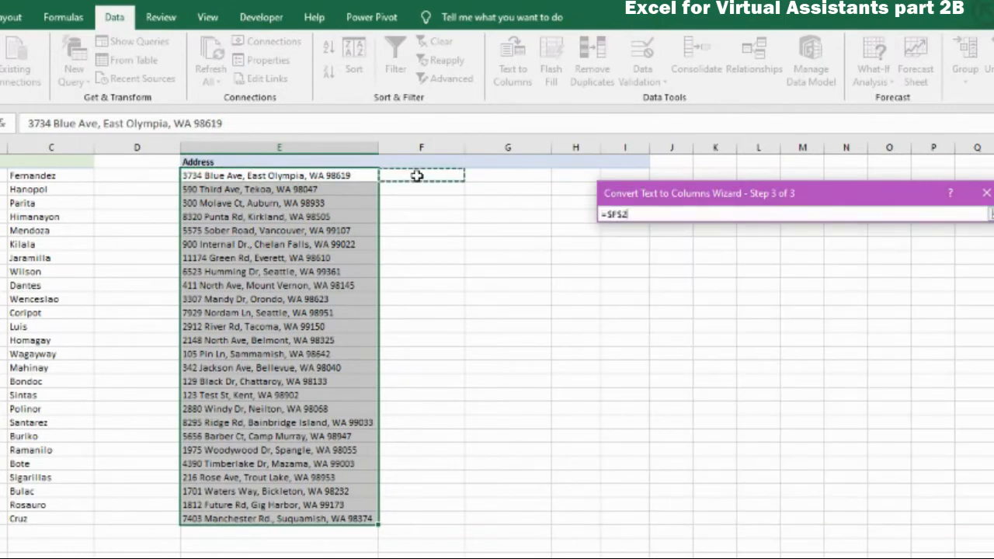
{"action": "left_click", "coordinate": [990, 214]}
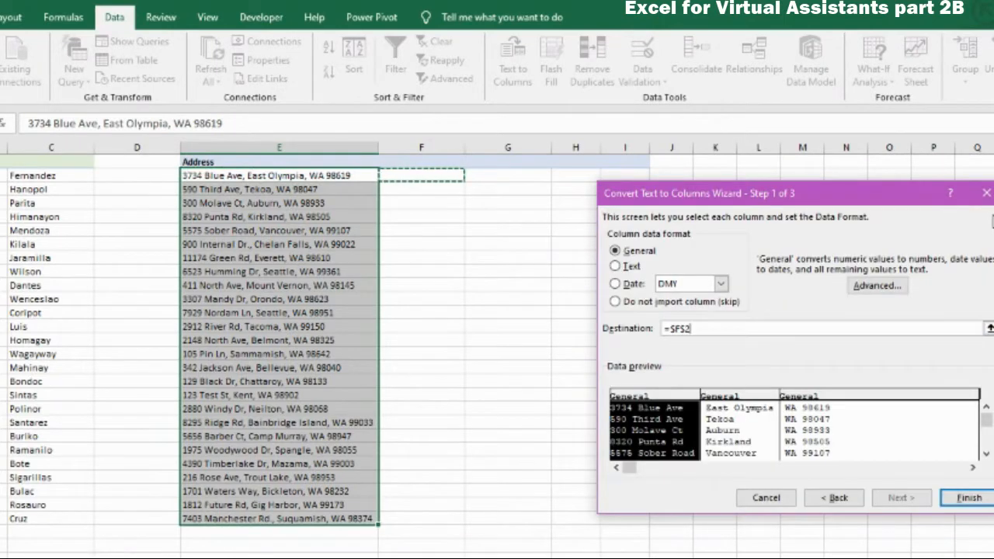
{"action": "left_click", "coordinate": [968, 497]}
{"action": "left_click", "coordinate": [482, 259]}
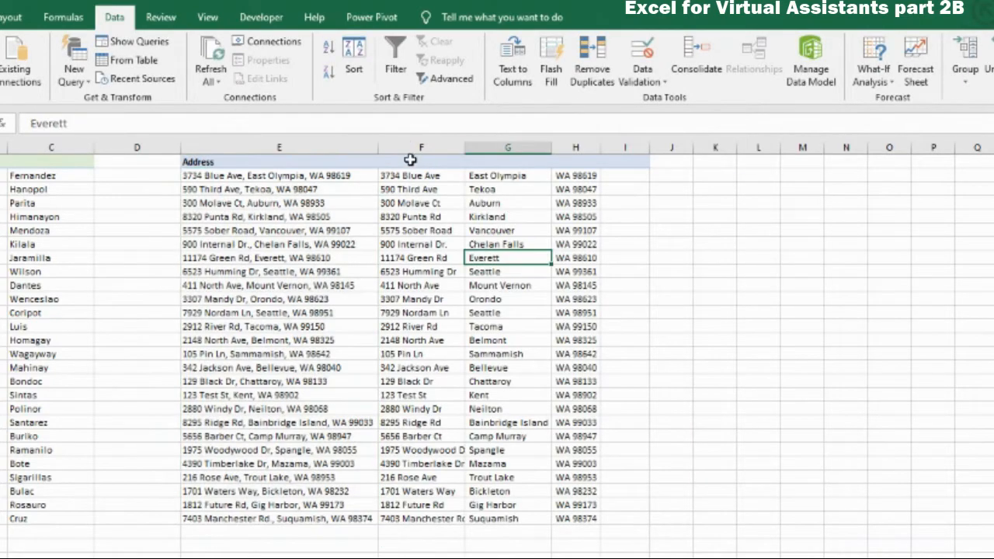
{"action": "left_click", "coordinate": [565, 190]}
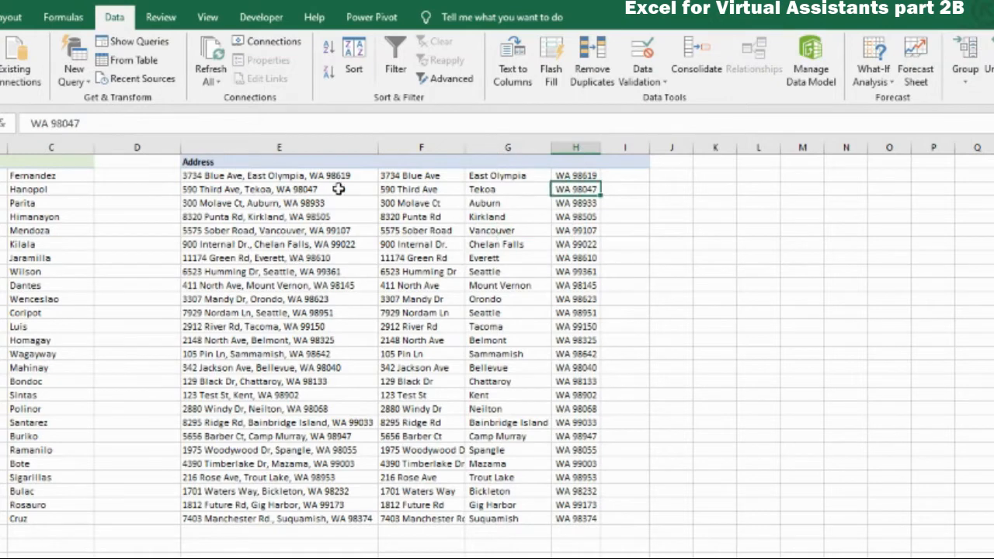
Start a Delimited Text to Columns split of the state and ZIP values in H2:H27, using Space instead of Comma, up to the destination settings.
{"action": "left_click", "coordinate": [330, 177]}
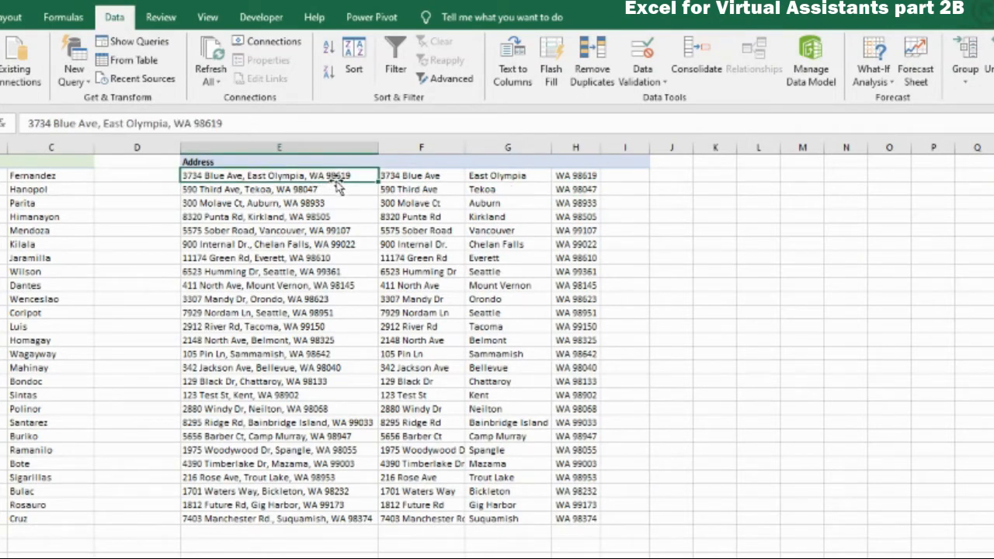
{"action": "left_click", "coordinate": [578, 216]}
{"action": "left_click_drag", "start_coordinate": [575, 179], "coordinate": [572, 513]}
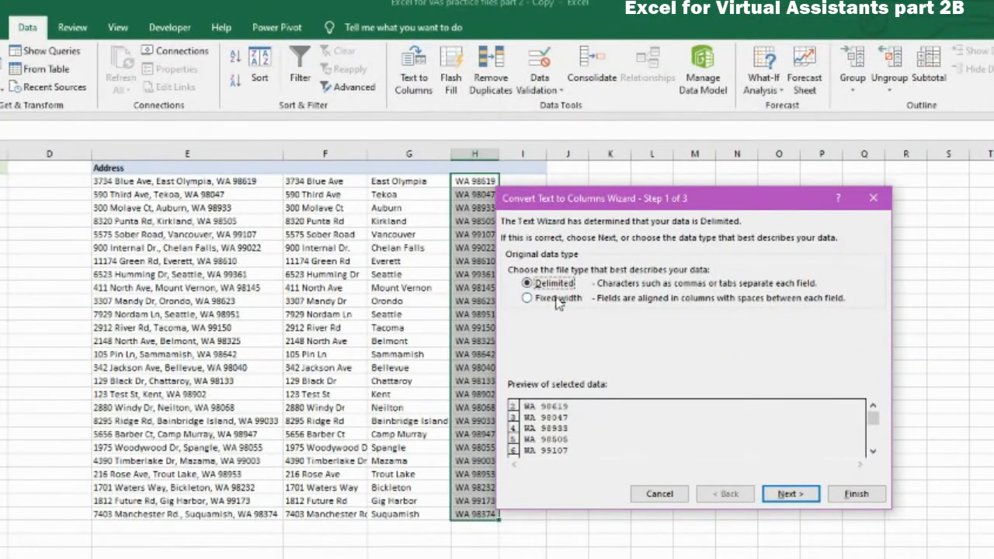
{"action": "left_click", "coordinate": [789, 494]}
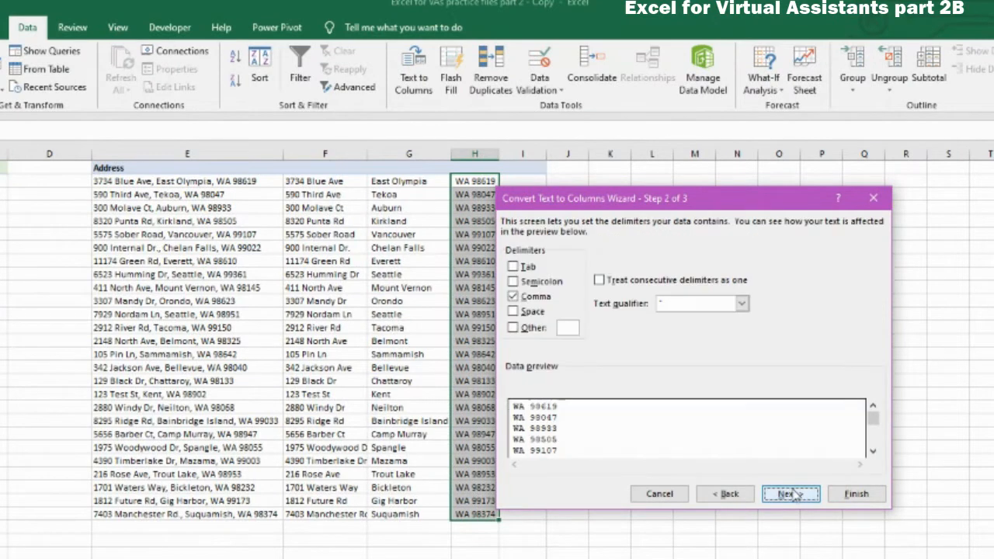
{"action": "left_click", "coordinate": [512, 312]}
{"action": "left_click", "coordinate": [513, 296]}
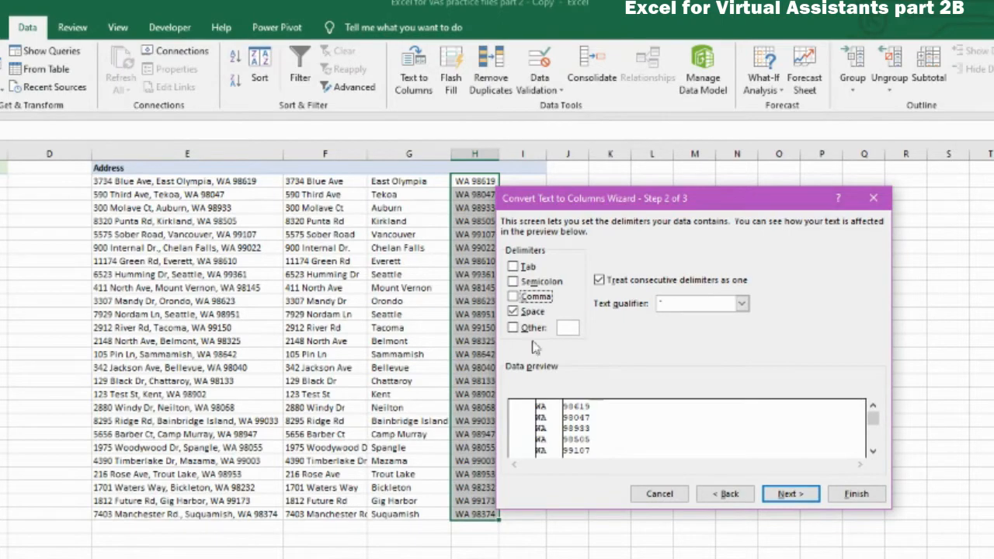
{"action": "left_click", "coordinate": [788, 493]}
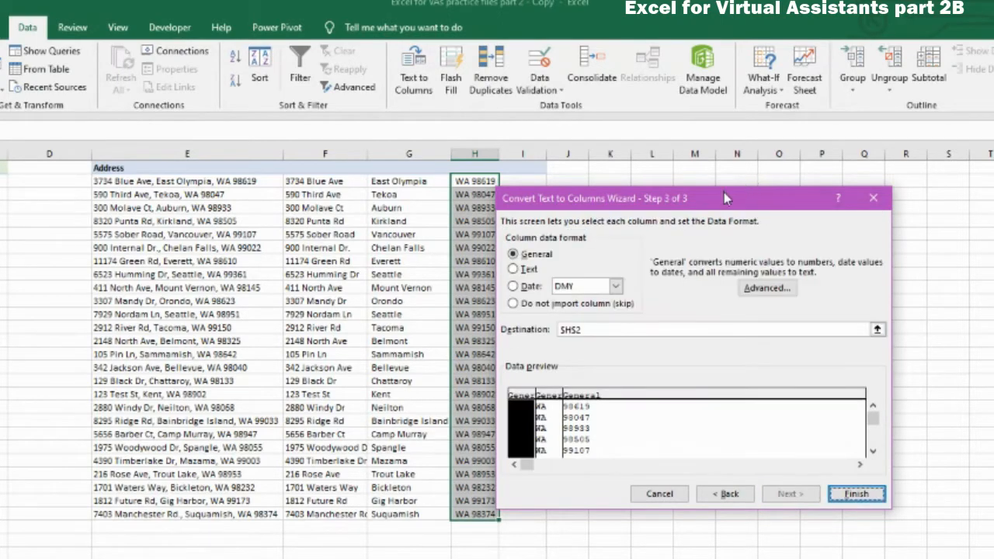
{"action": "left_click_drag", "start_coordinate": [724, 194], "coordinate": [830, 174]}
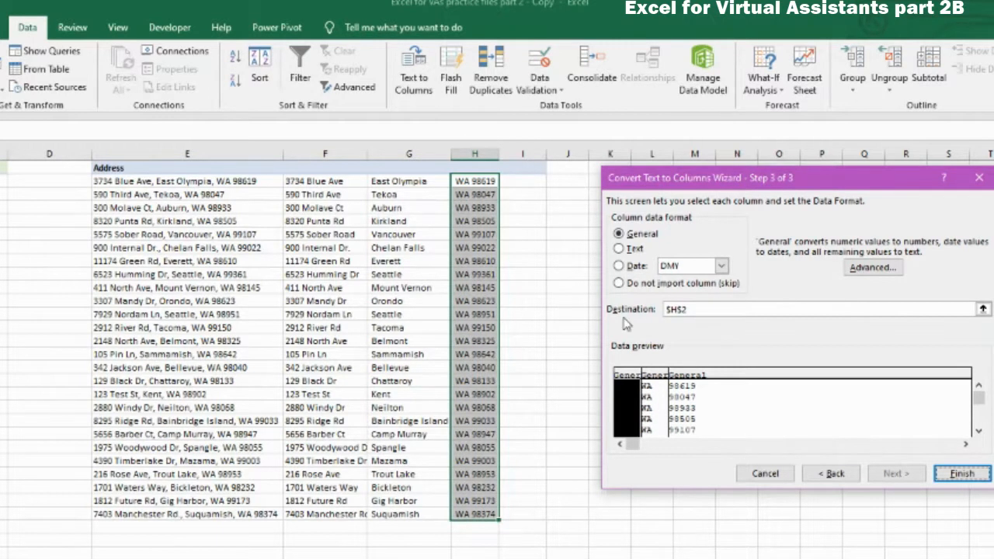
{"action": "left_click", "coordinate": [619, 284]}
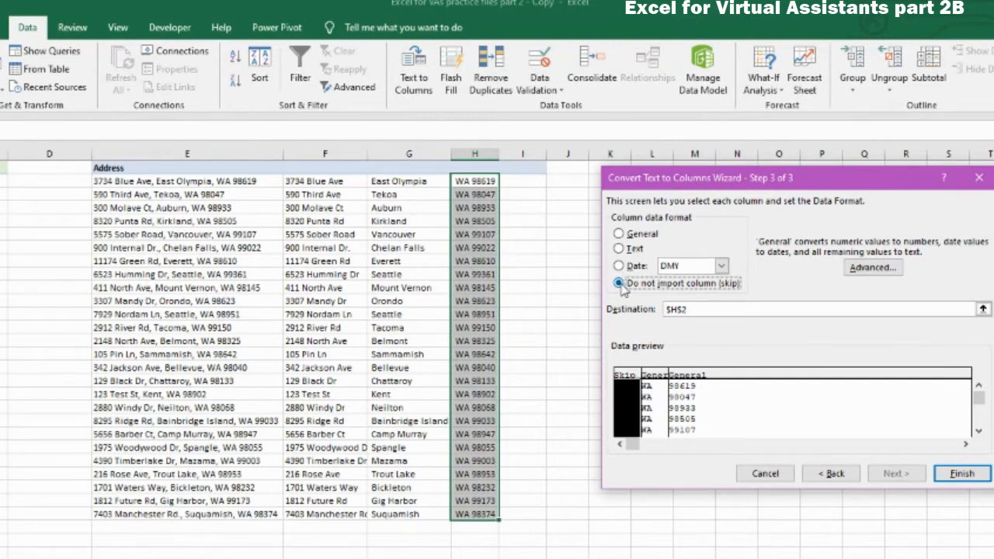
{"action": "left_click", "coordinate": [828, 473]}
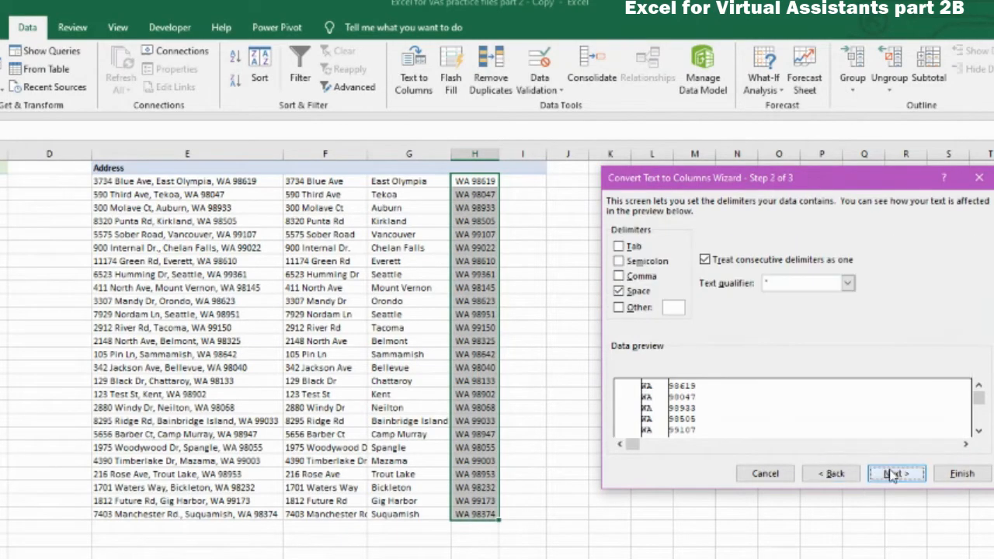
{"action": "left_click", "coordinate": [893, 474]}
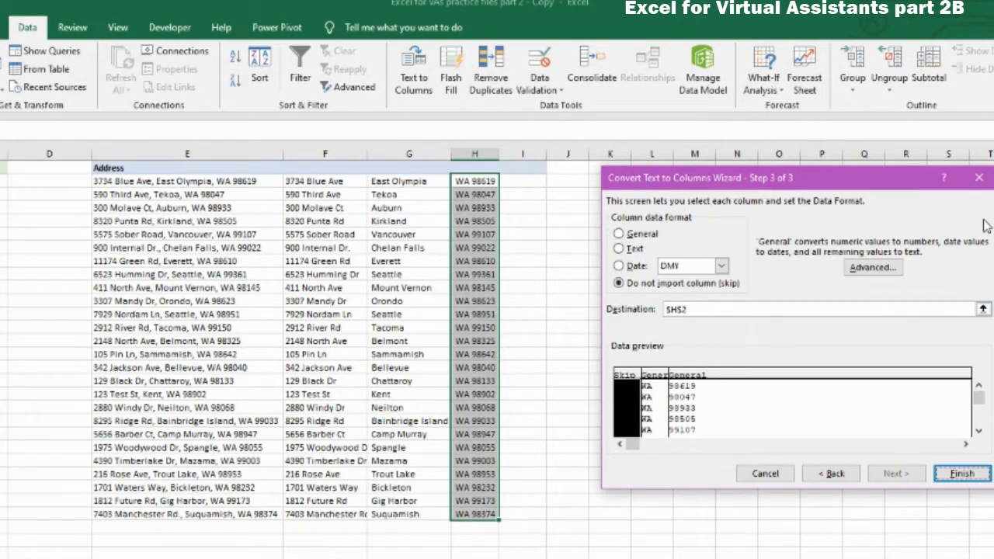
{"action": "left_click", "coordinate": [979, 178]}
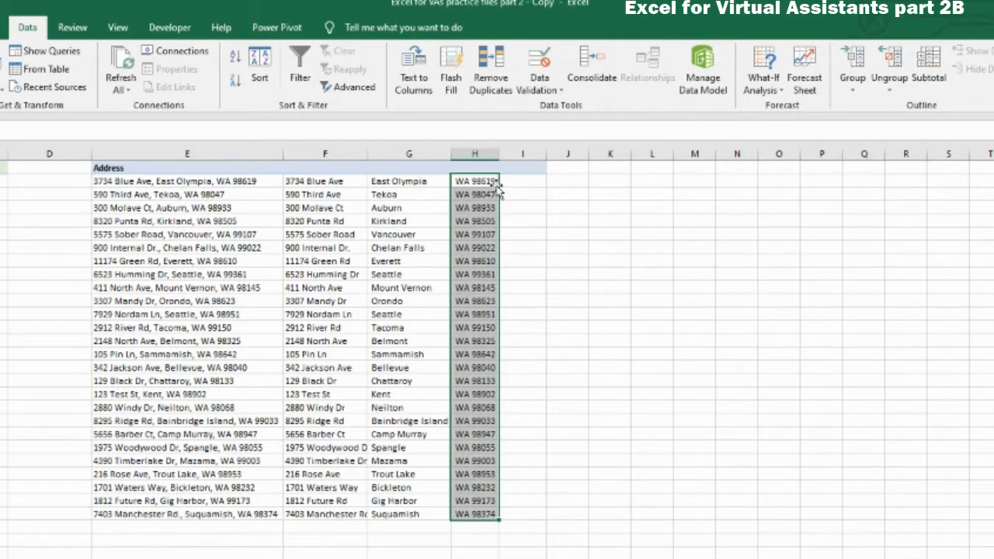
Split the state and ZIP values in H2:H27 by Space into columns starting at I2, and clear the resulting output.
{"action": "left_click", "coordinate": [418, 82]}
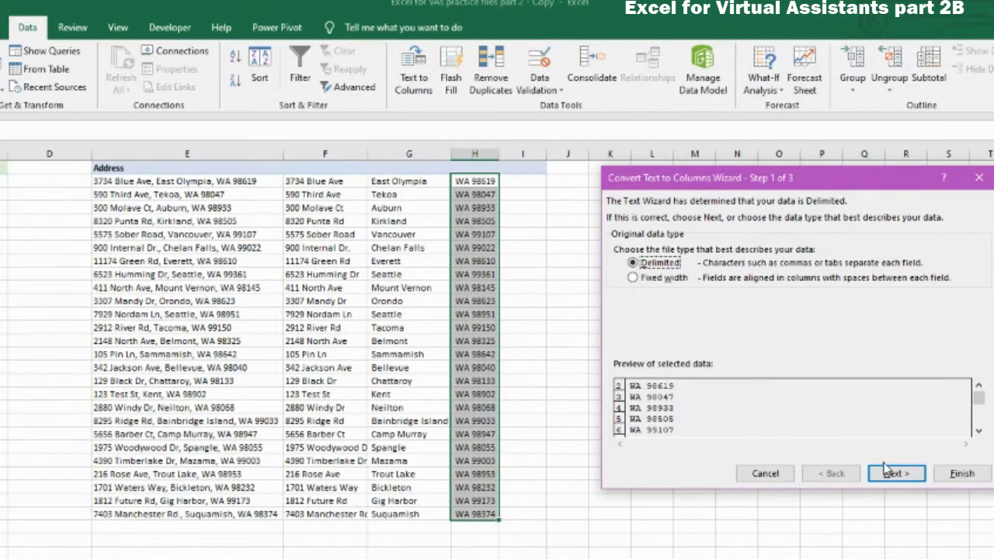
{"action": "left_click", "coordinate": [889, 469]}
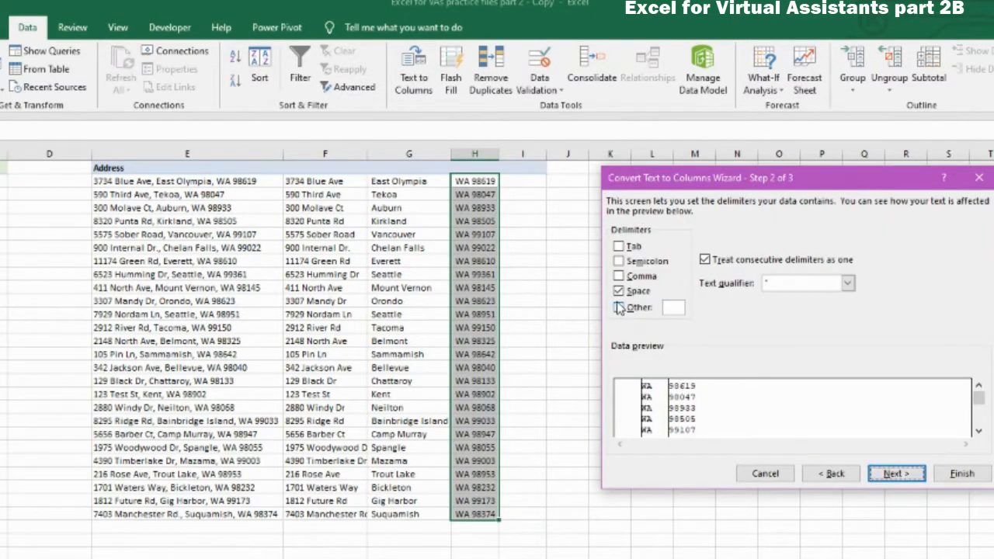
{"action": "left_click", "coordinate": [897, 473]}
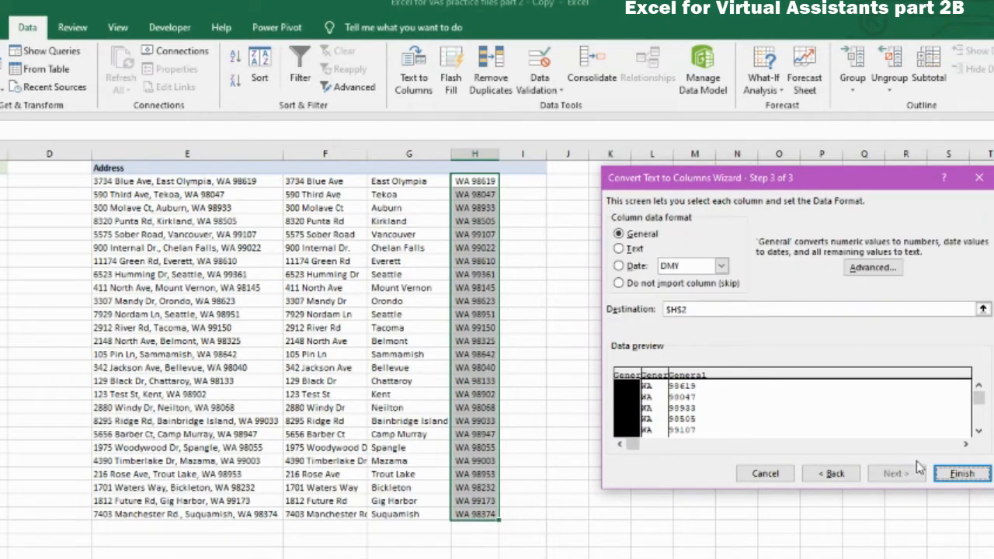
{"action": "left_click", "coordinate": [983, 309]}
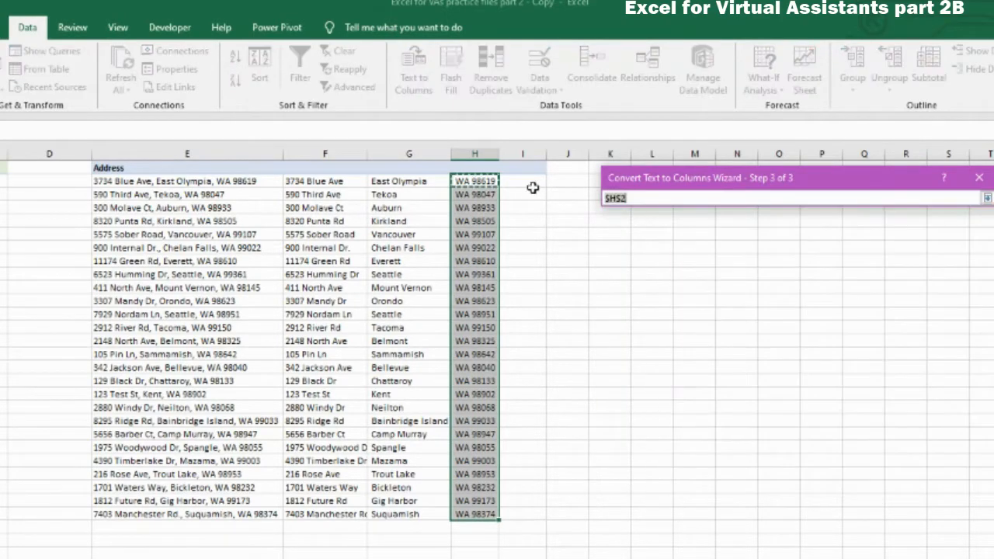
{"action": "left_click", "coordinate": [532, 188]}
{"action": "left_click", "coordinate": [986, 198]}
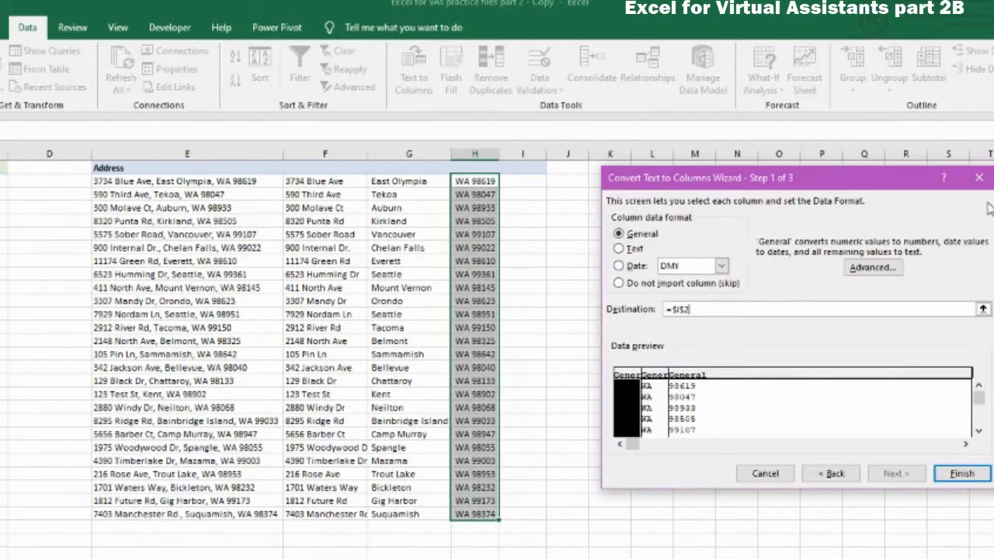
{"action": "left_click", "coordinate": [961, 474]}
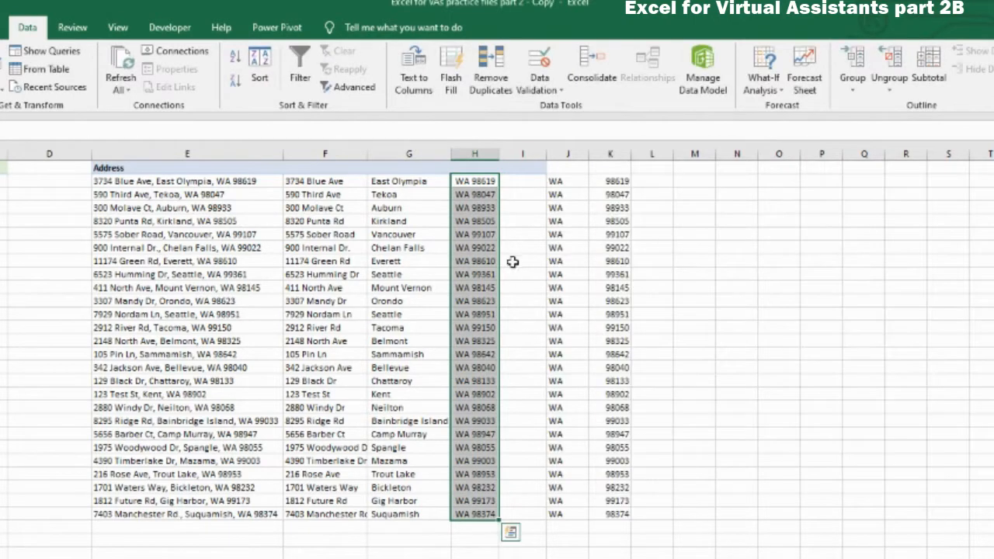
{"action": "left_click_drag", "start_coordinate": [523, 181], "coordinate": [539, 518]}
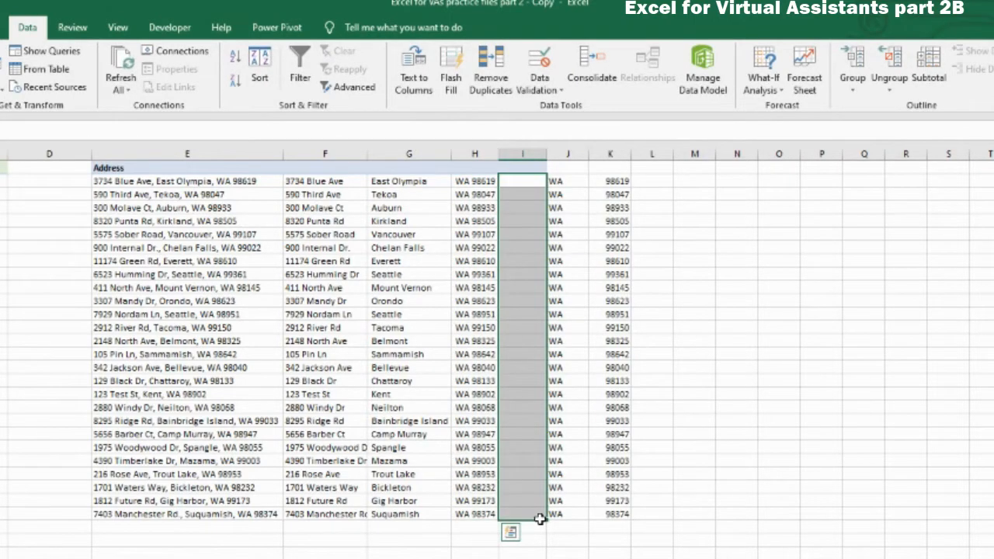
{"action": "left_click", "coordinate": [643, 539], "text": "shift"}
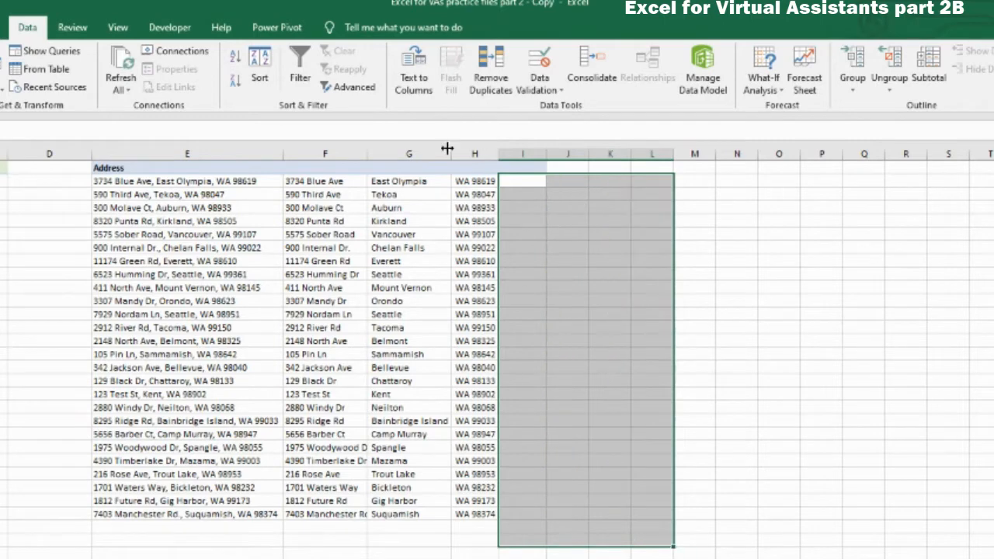
Start a Delimited Text to Columns split of H2:H27 with Space as the delimiter, up to the column format and destination settings.
{"action": "left_click_drag", "start_coordinate": [469, 181], "coordinate": [485, 513]}
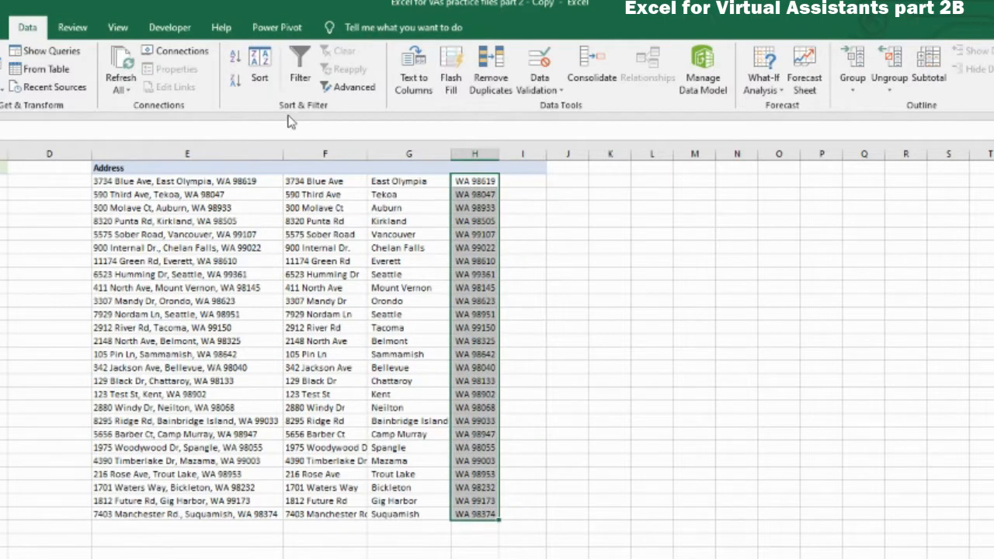
{"action": "left_click", "coordinate": [417, 87]}
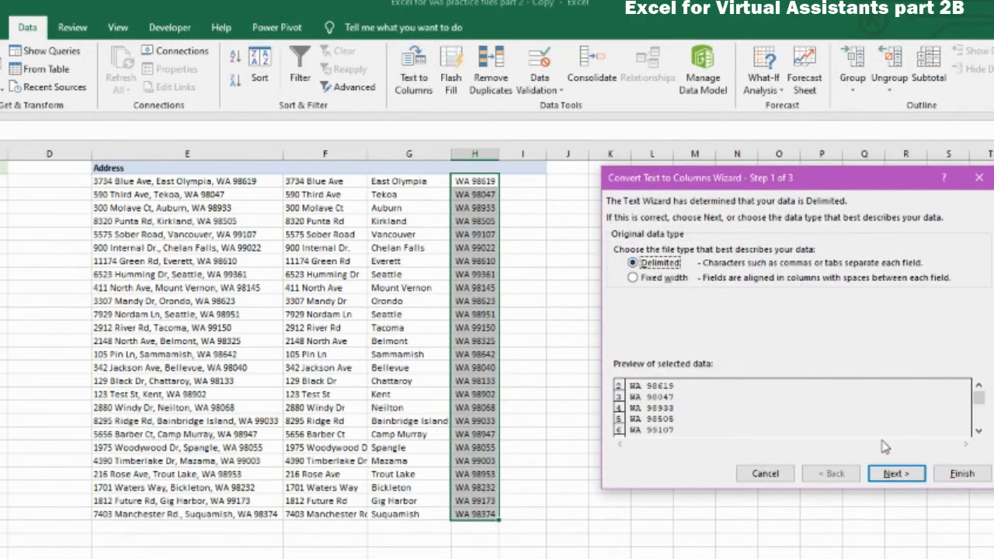
{"action": "left_click", "coordinate": [894, 472]}
{"action": "left_click", "coordinate": [618, 291]}
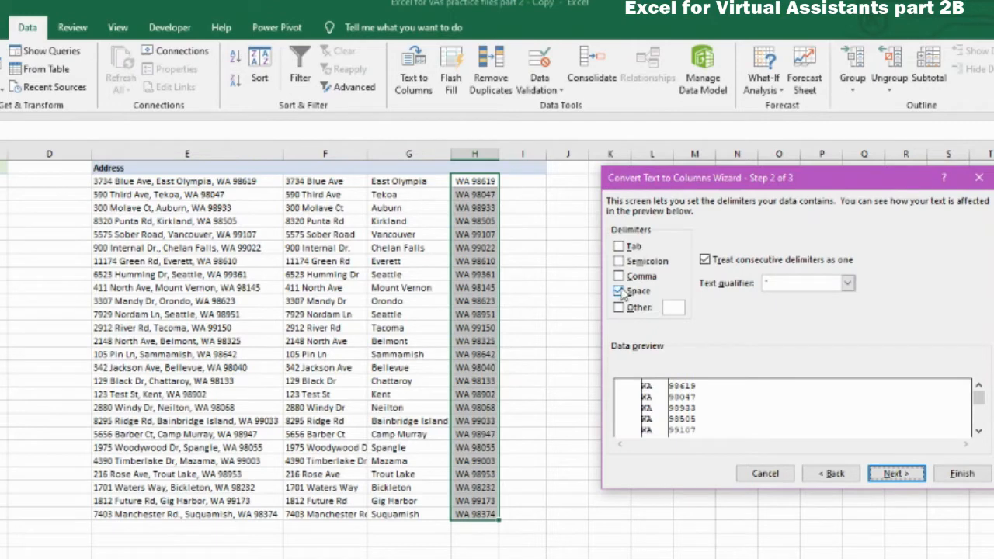
{"action": "left_click", "coordinate": [896, 473]}
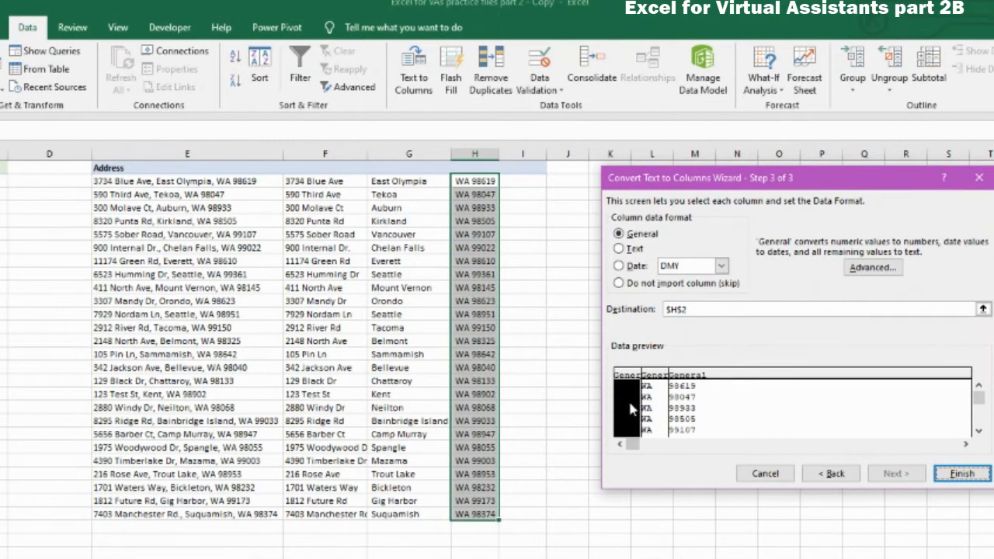
Skip importing the blank first column, set the state and ZIP split's destination to I2, and complete the conversion.
{"action": "left_click", "coordinate": [619, 284]}
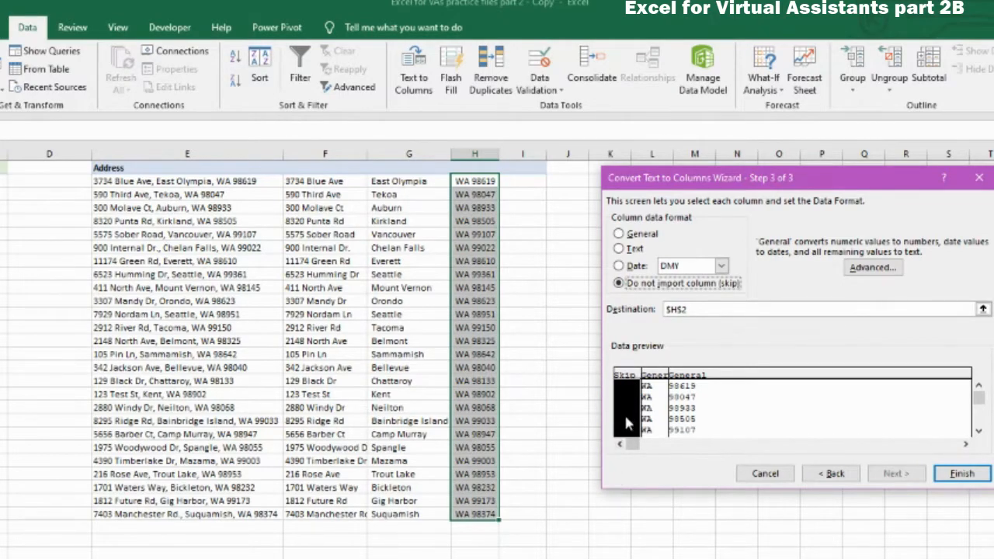
{"action": "left_click", "coordinate": [982, 309]}
{"action": "left_click", "coordinate": [520, 180]}
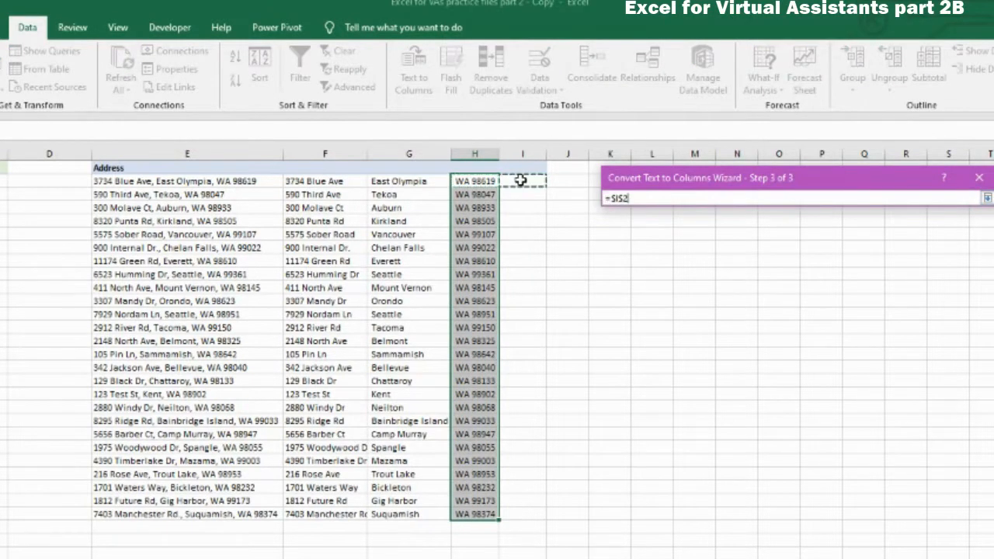
{"action": "left_click", "coordinate": [987, 198]}
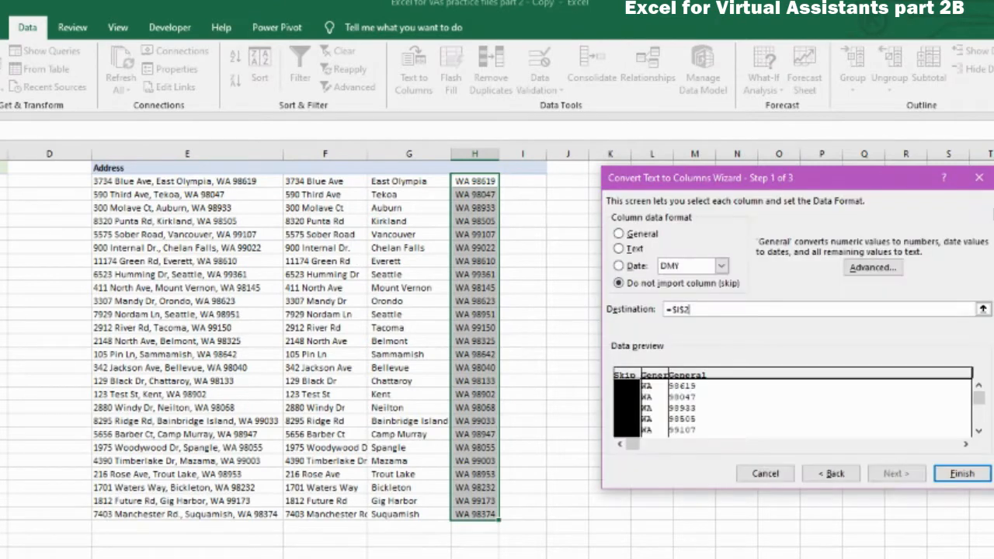
{"action": "left_click", "coordinate": [976, 478]}
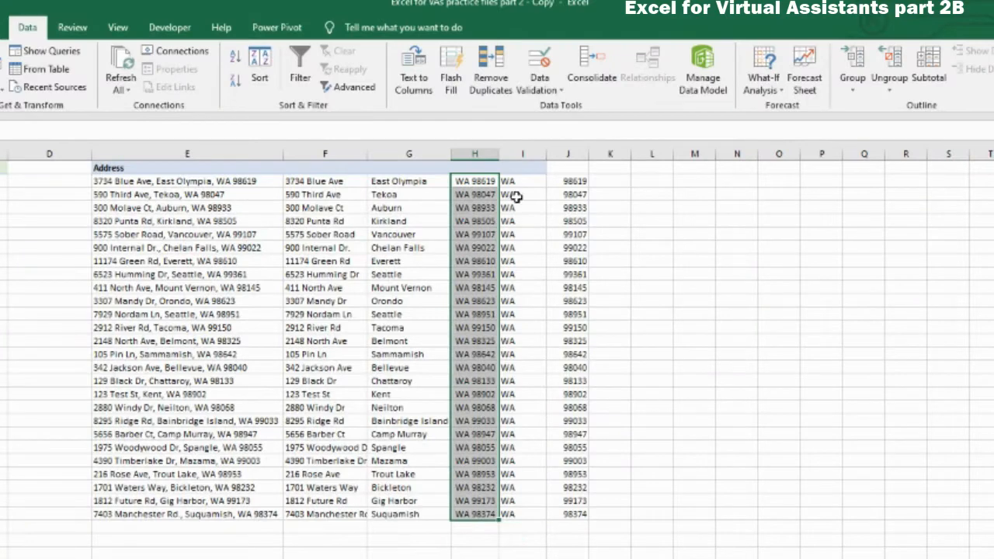
Examine the contents of H2 and I2 for a leading space before the state abbreviation.
{"action": "left_click", "coordinate": [472, 181]}
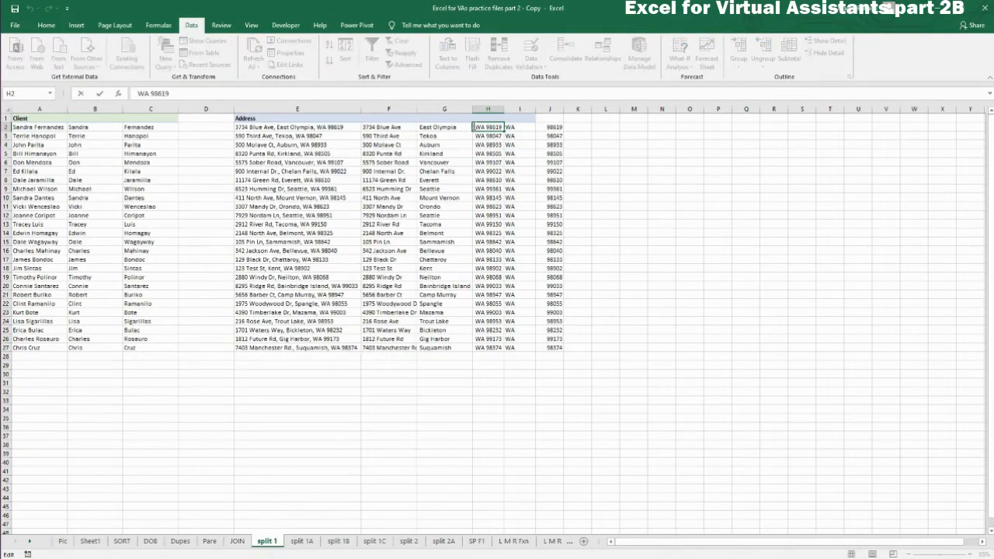
{"action": "left_click", "coordinate": [507, 197]}
{"action": "key", "text": "alt"}
{"action": "left_click", "coordinate": [492, 191]}
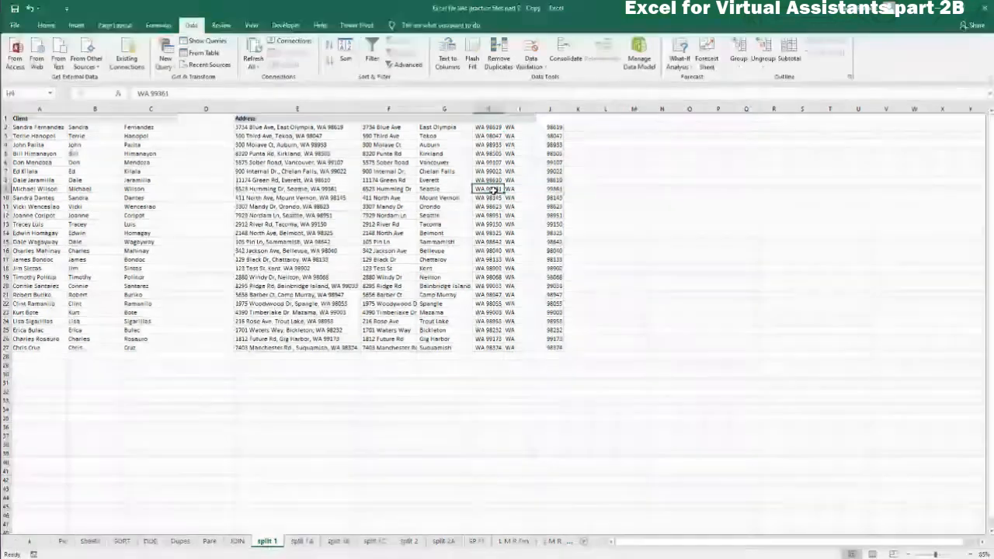
{"action": "scroll", "coordinate": [497, 191], "scroll_direction": "up", "scroll_amount": 3}
{"action": "left_click", "coordinate": [620, 192]}
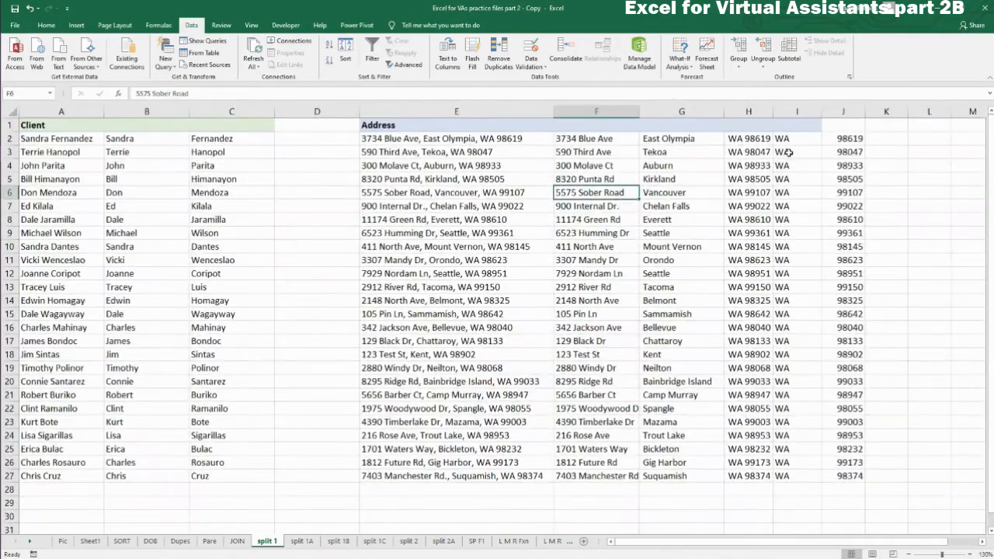
{"action": "left_click", "coordinate": [729, 137]}
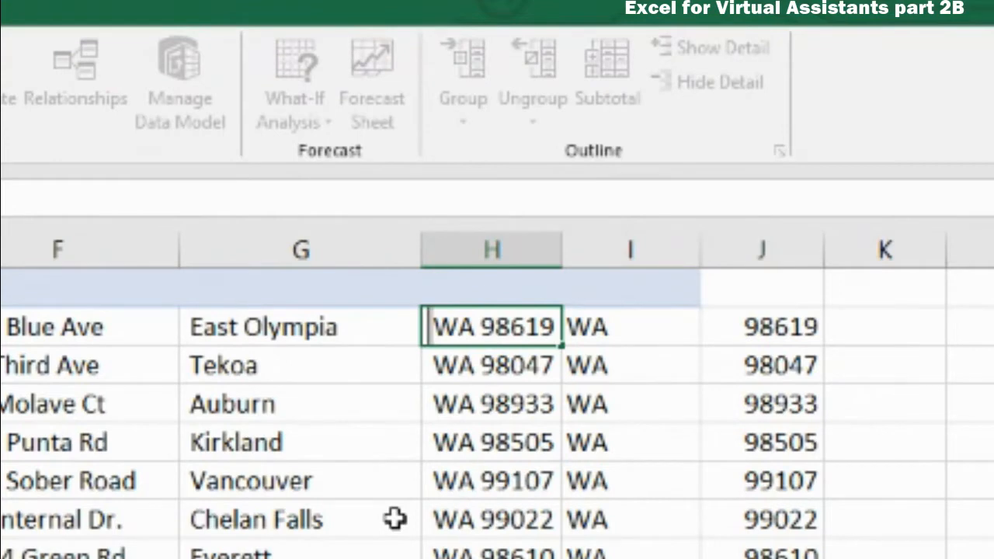
{"action": "left_click", "coordinate": [597, 394]}
{"action": "double_click", "coordinate": [570, 327]}
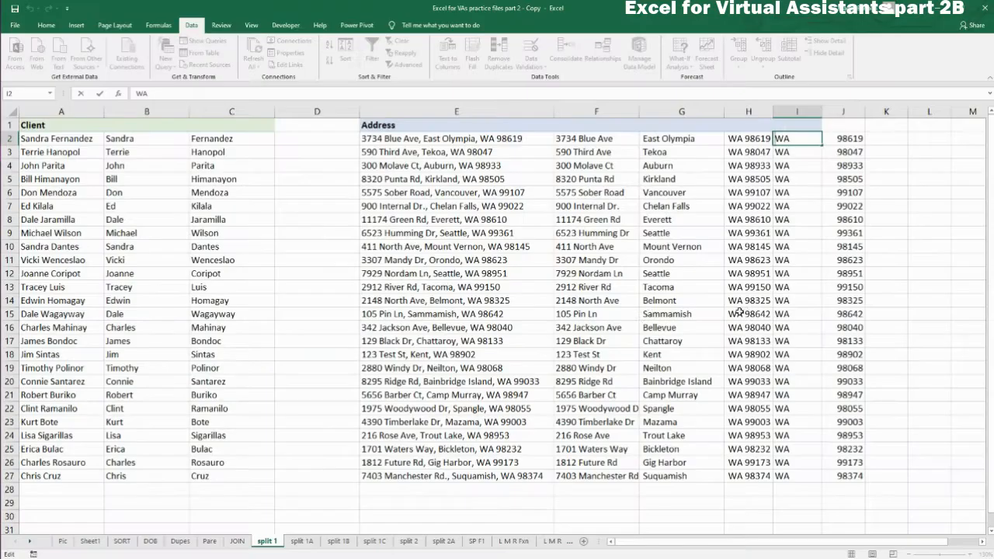
{"action": "left_click", "coordinate": [655, 311]}
{"action": "scroll", "coordinate": [646, 309], "scroll_direction": "down", "scroll_amount": 3}
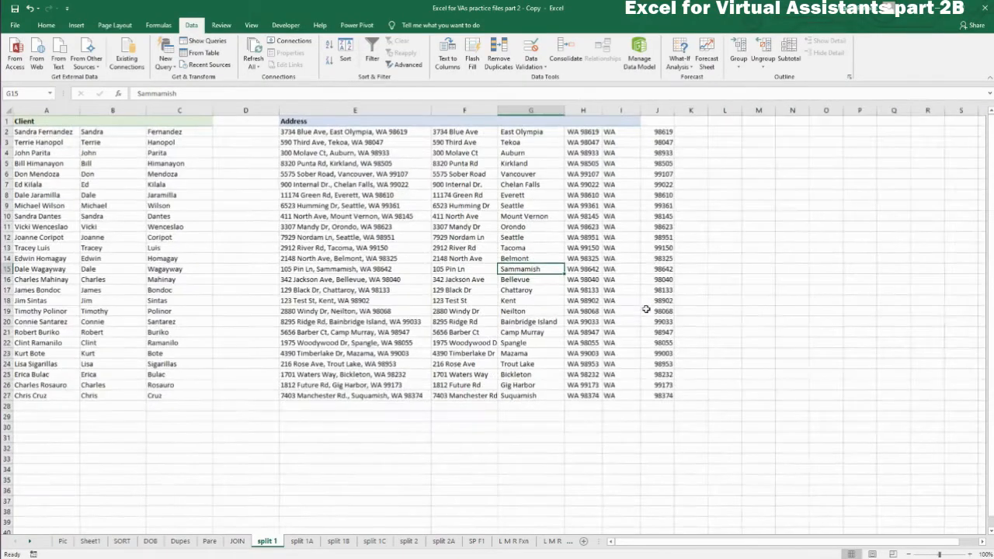
{"action": "left_click", "coordinate": [427, 339]}
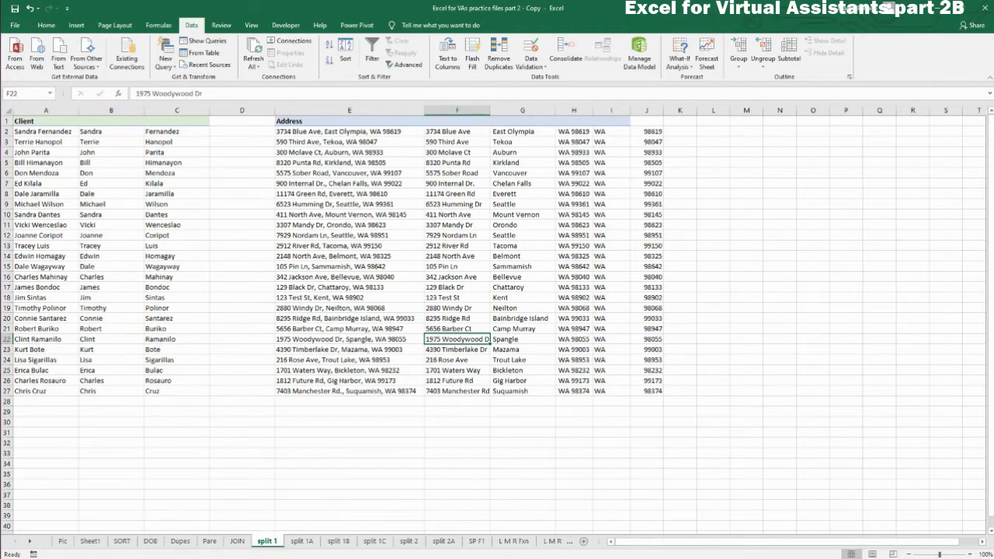
On the split 1A sheet, start a Delimited Text to Columns split of the client names in A2:A27, up to the delimiter settings.
{"action": "left_click", "coordinate": [303, 541]}
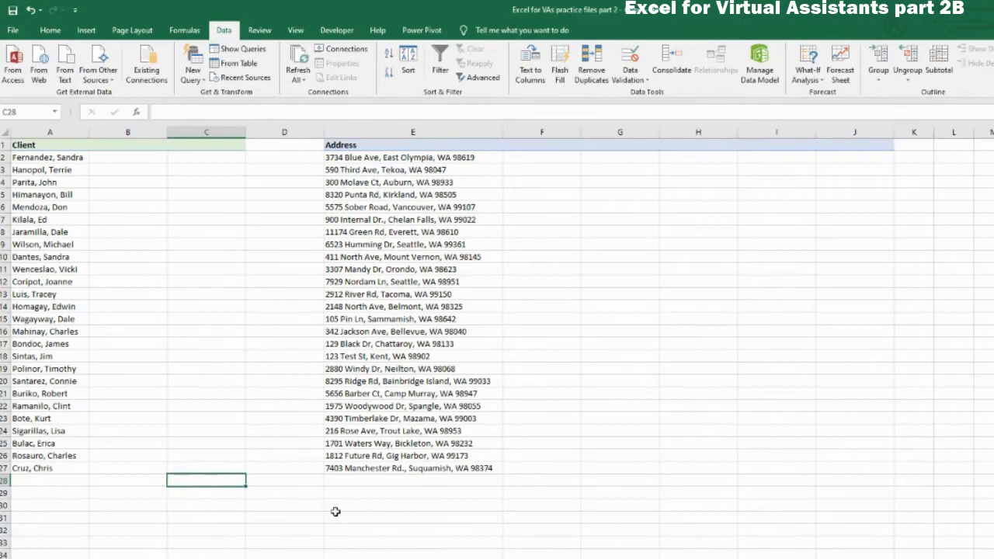
{"action": "left_click", "coordinate": [287, 431]}
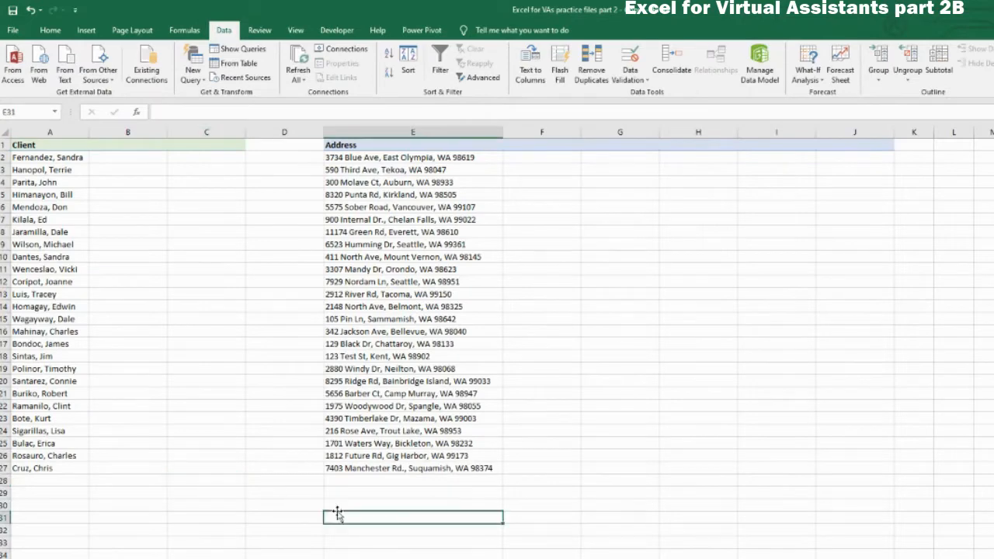
{"action": "left_click_drag", "start_coordinate": [48, 160], "coordinate": [44, 468]}
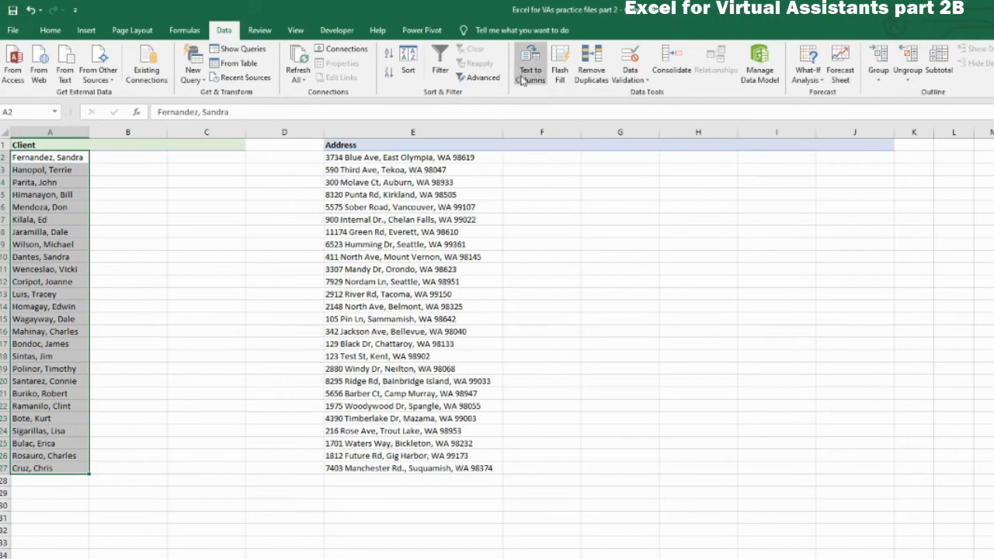
{"action": "left_click", "coordinate": [528, 71]}
{"action": "left_click", "coordinate": [911, 383]}
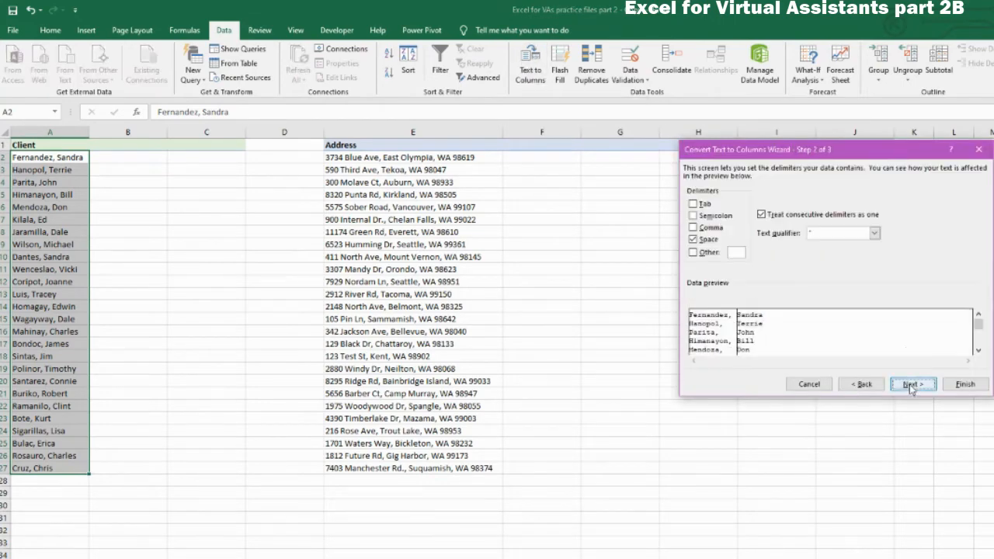
Replace the Space delimiter with Comma for the client name split, comparing the preview with and without Space.
{"action": "left_click", "coordinate": [692, 227]}
{"action": "left_click", "coordinate": [693, 240]}
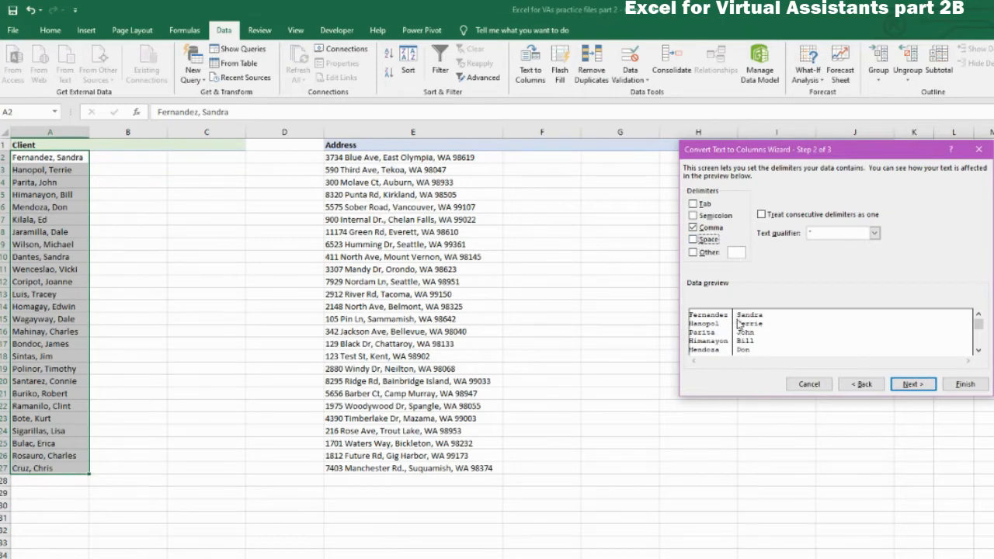
{"action": "left_click", "coordinate": [693, 240]}
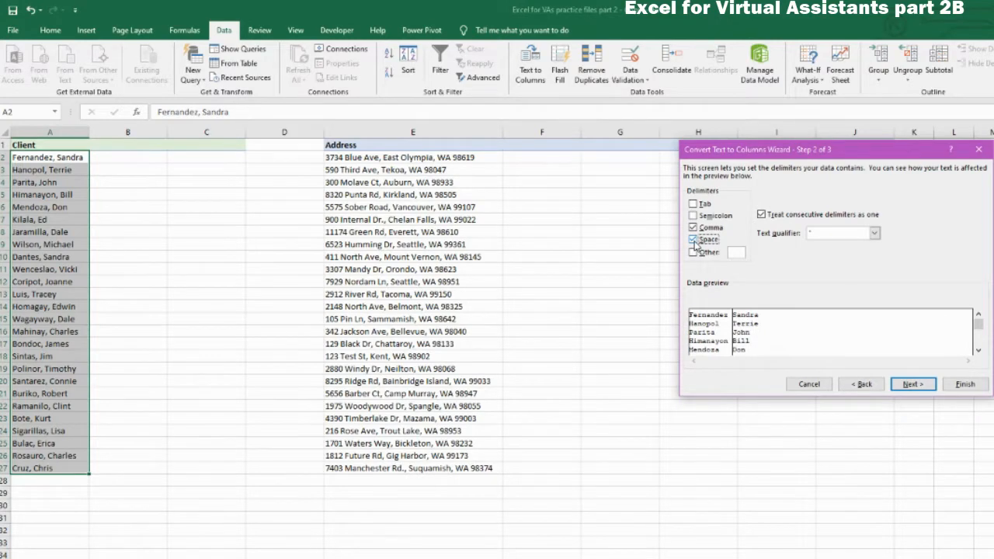
{"action": "left_click", "coordinate": [696, 240]}
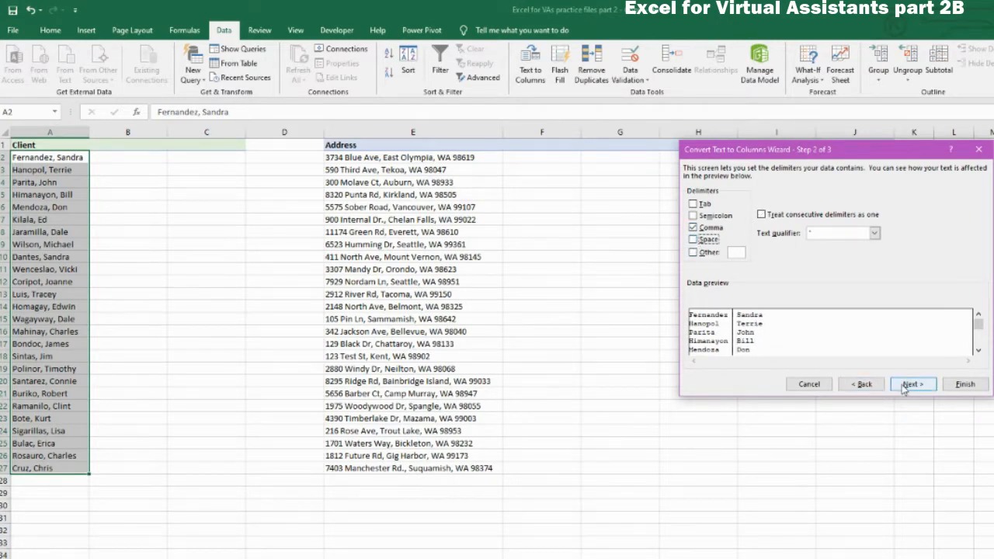
Complete the comma-only client name split with B2 as the destination, and clear its output from columns B and C.
{"action": "left_click", "coordinate": [908, 385]}
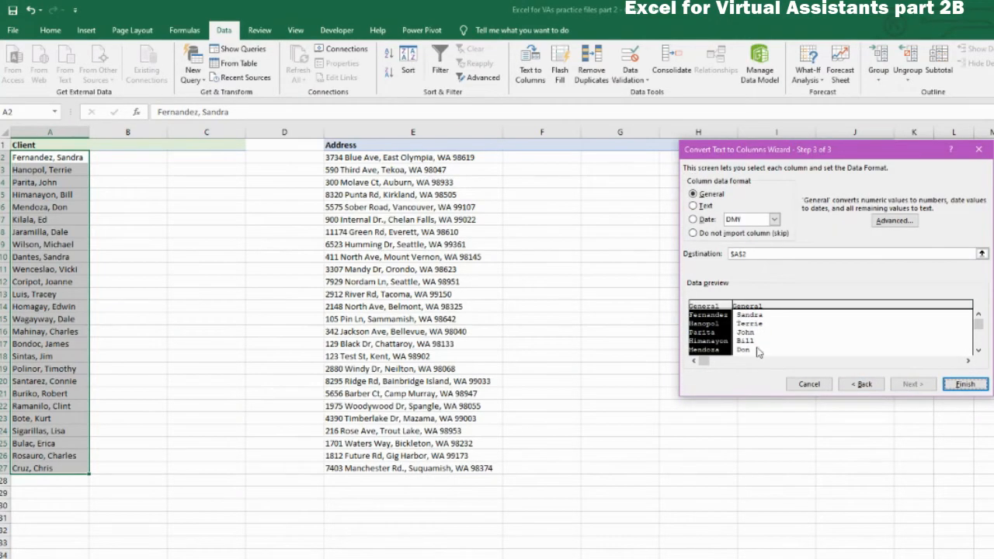
{"action": "left_click", "coordinate": [981, 254]}
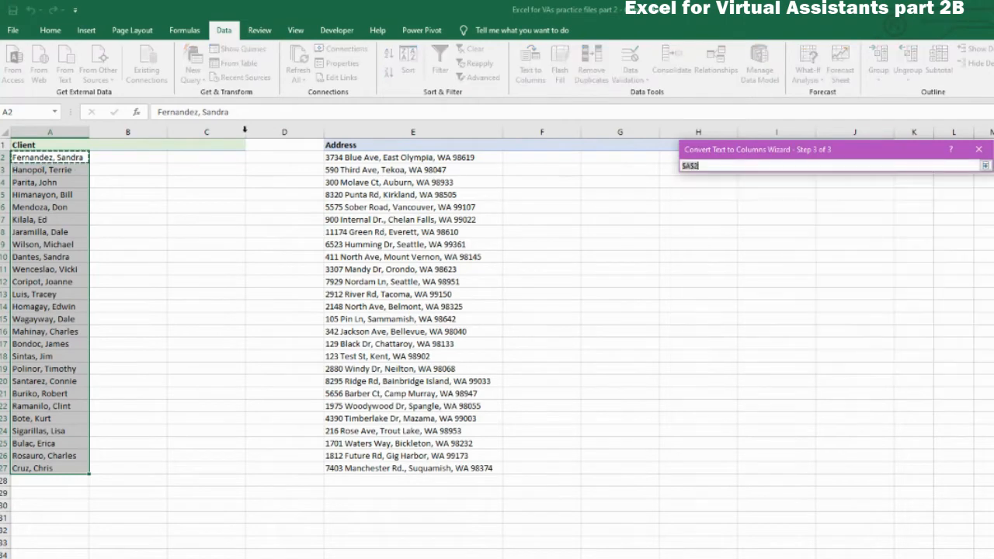
{"action": "left_click", "coordinate": [132, 157]}
{"action": "left_click", "coordinate": [985, 165]}
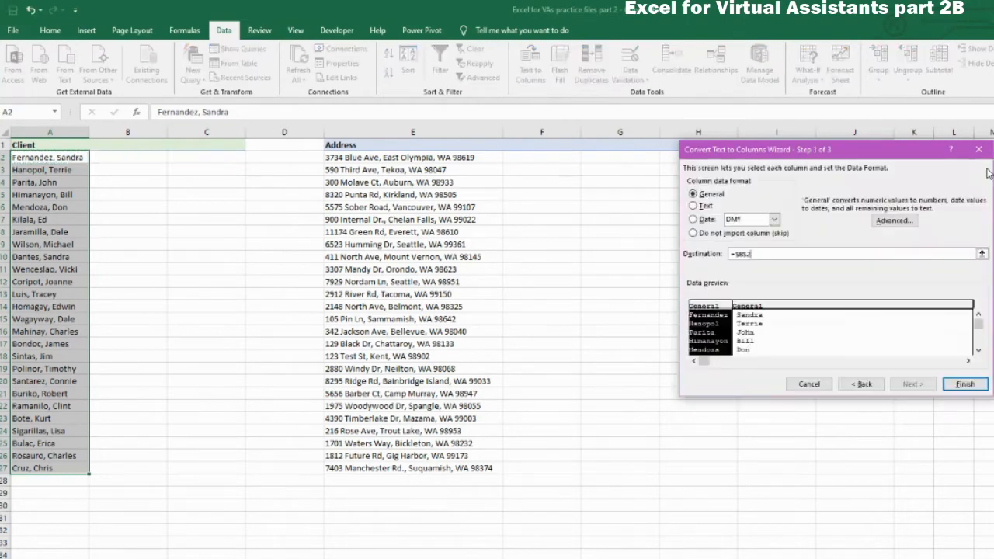
{"action": "left_click", "coordinate": [974, 383]}
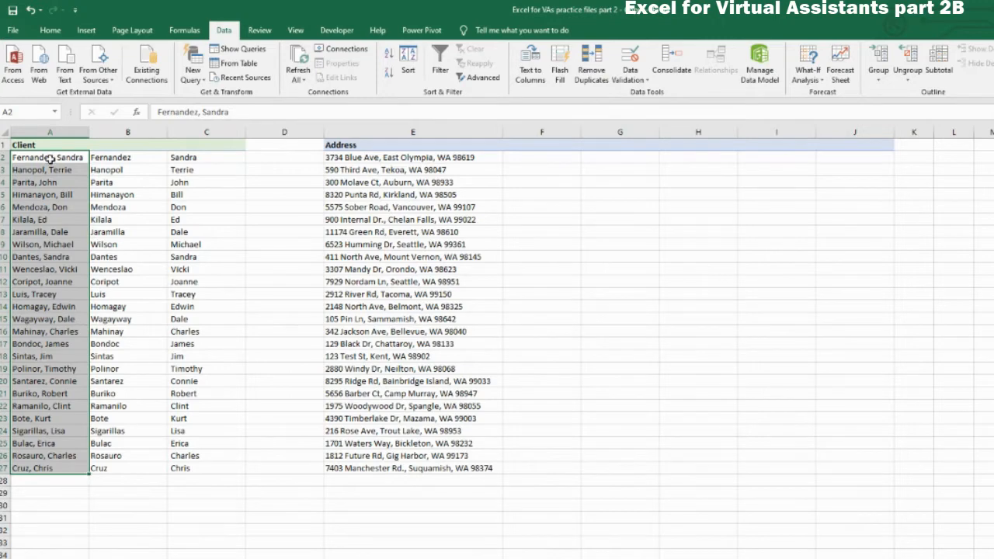
{"action": "left_click_drag", "start_coordinate": [134, 158], "coordinate": [217, 526]}
{"action": "key", "text": "Delete"}
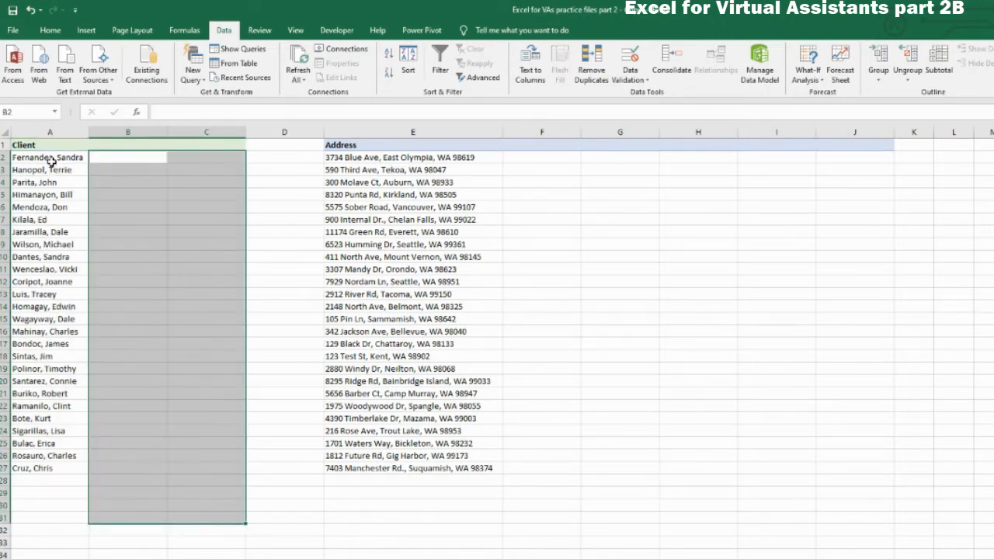
Start a Delimited Text to Columns split of the client names in A2:A27 using both Comma and Space as delimiters.
{"action": "left_click_drag", "start_coordinate": [51, 159], "coordinate": [78, 469]}
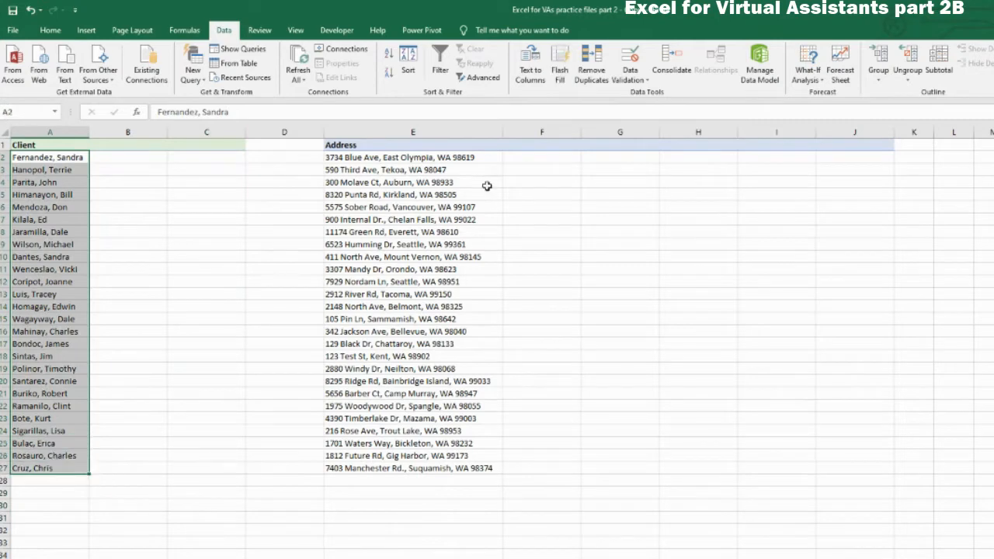
{"action": "left_click", "coordinate": [530, 74]}
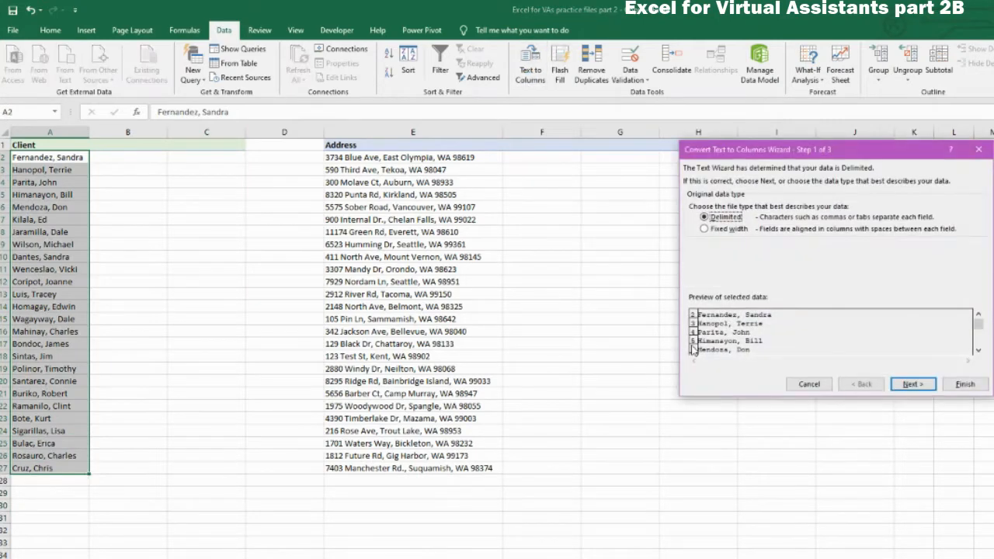
{"action": "left_click", "coordinate": [904, 382]}
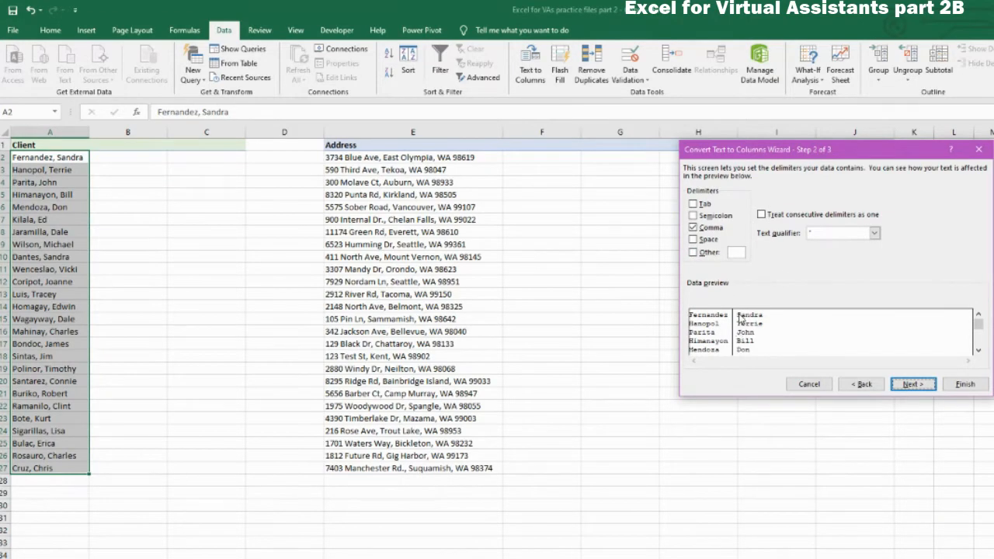
{"action": "left_click", "coordinate": [693, 240]}
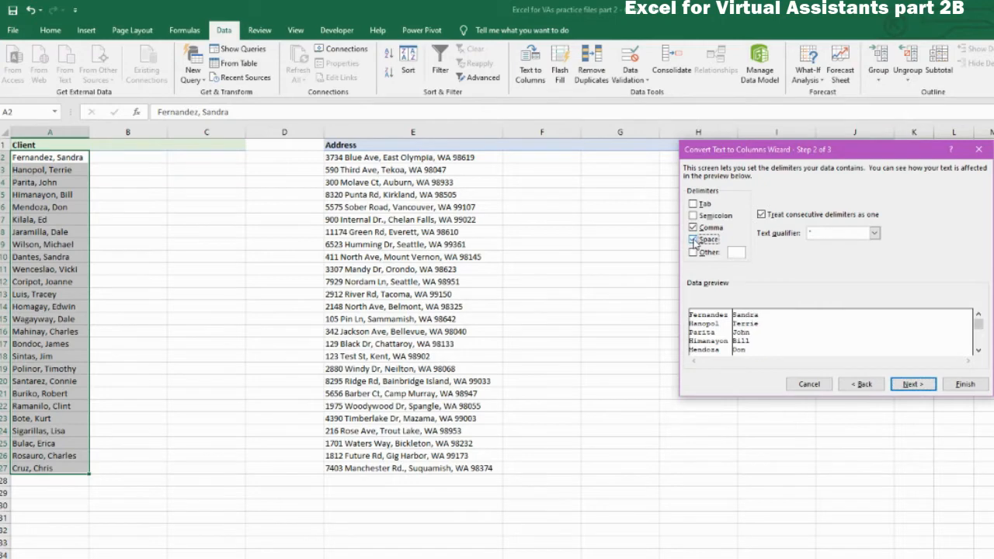
Set the client name split's destination to B2 and complete the conversion.
{"action": "left_click", "coordinate": [910, 384]}
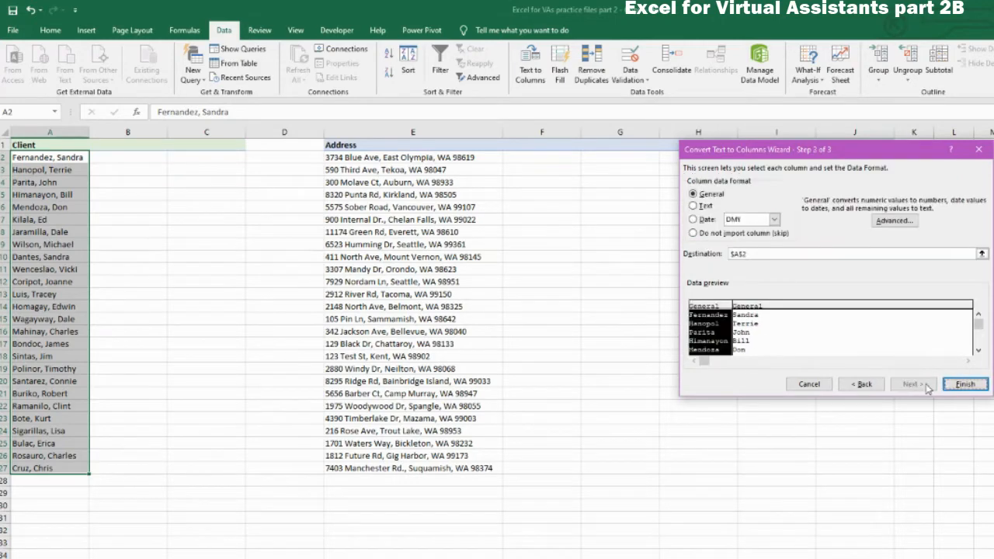
{"action": "left_click", "coordinate": [980, 255]}
{"action": "left_click", "coordinate": [127, 157]}
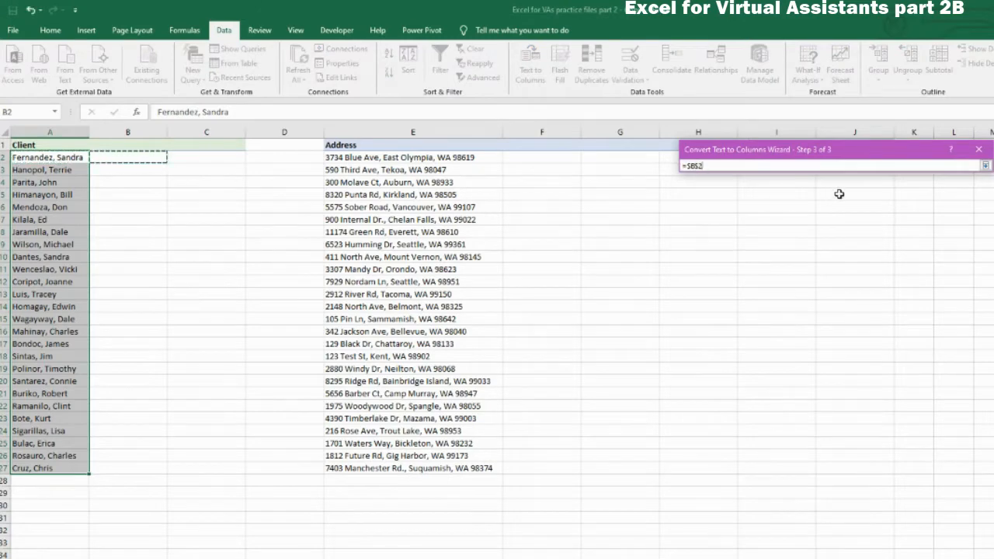
{"action": "left_click", "coordinate": [984, 165]}
{"action": "left_click", "coordinate": [967, 381]}
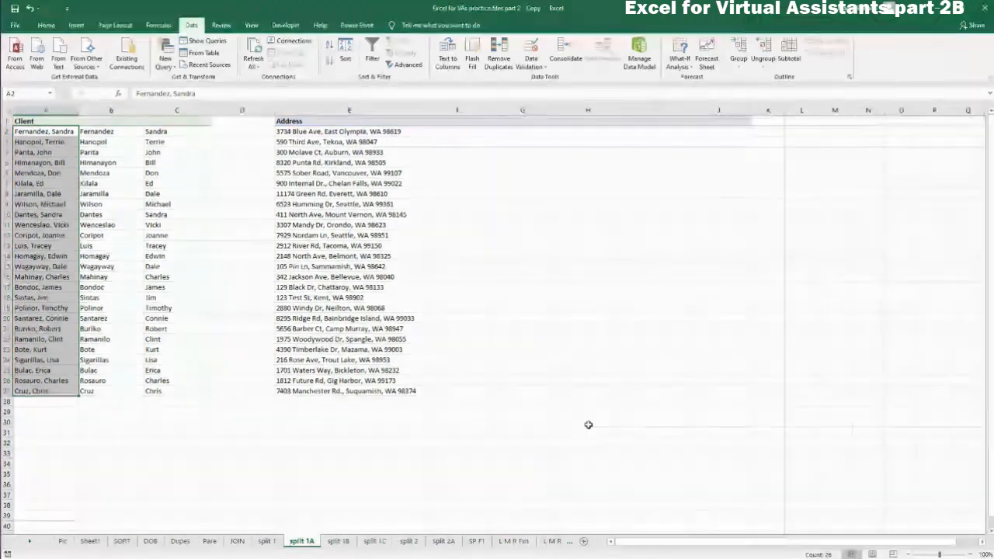
On the split 1B sheet, start a Delimited Text to Columns split of the numbered names in A2:A27 with only Space as delimiter.
{"action": "left_click", "coordinate": [338, 540]}
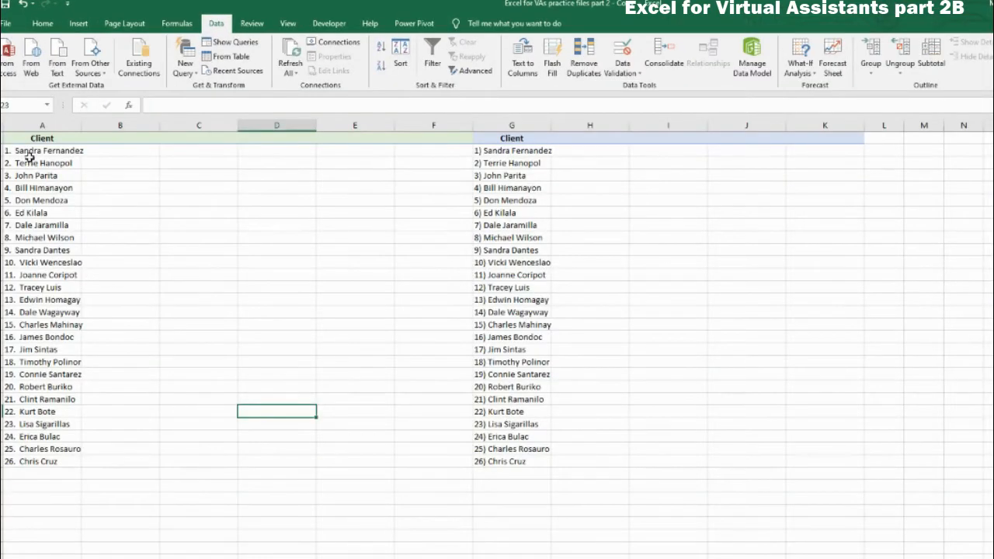
{"action": "left_click_drag", "start_coordinate": [28, 155], "coordinate": [45, 462]}
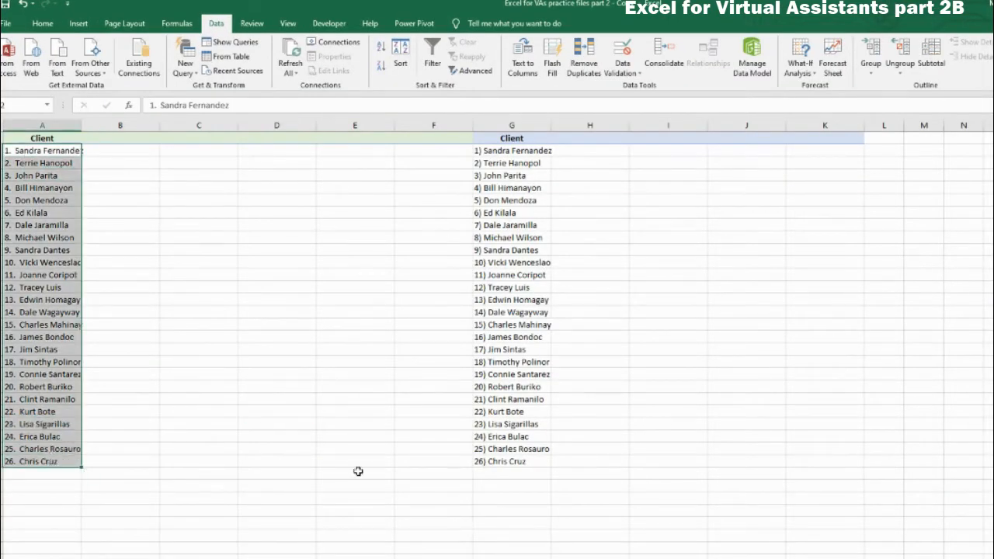
{"action": "left_click", "coordinate": [526, 70]}
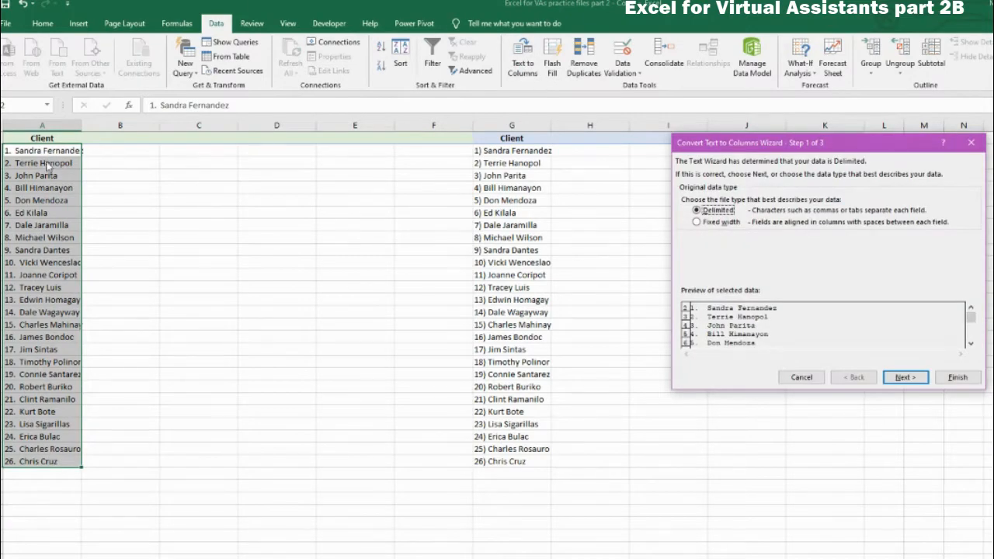
{"action": "left_click", "coordinate": [903, 378]}
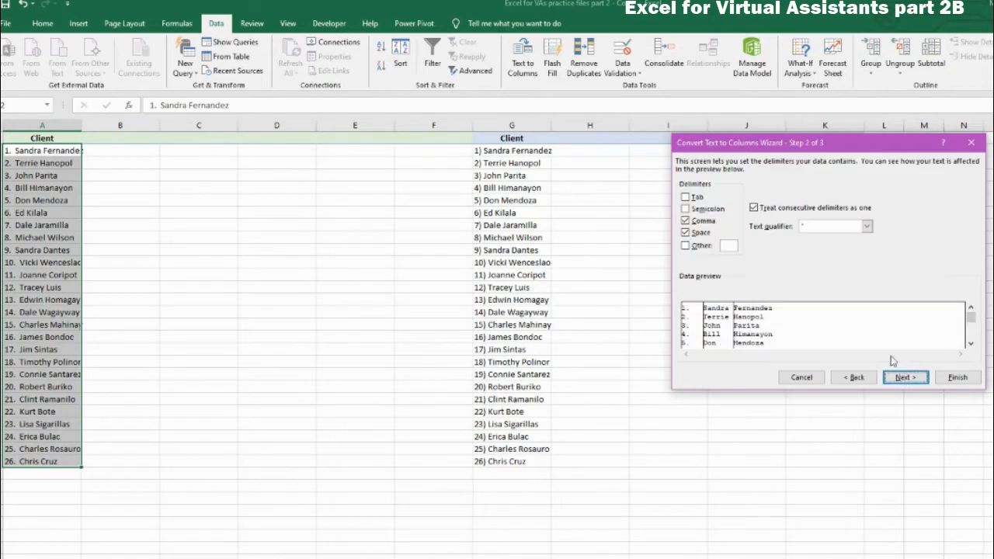
{"action": "left_click", "coordinate": [686, 221]}
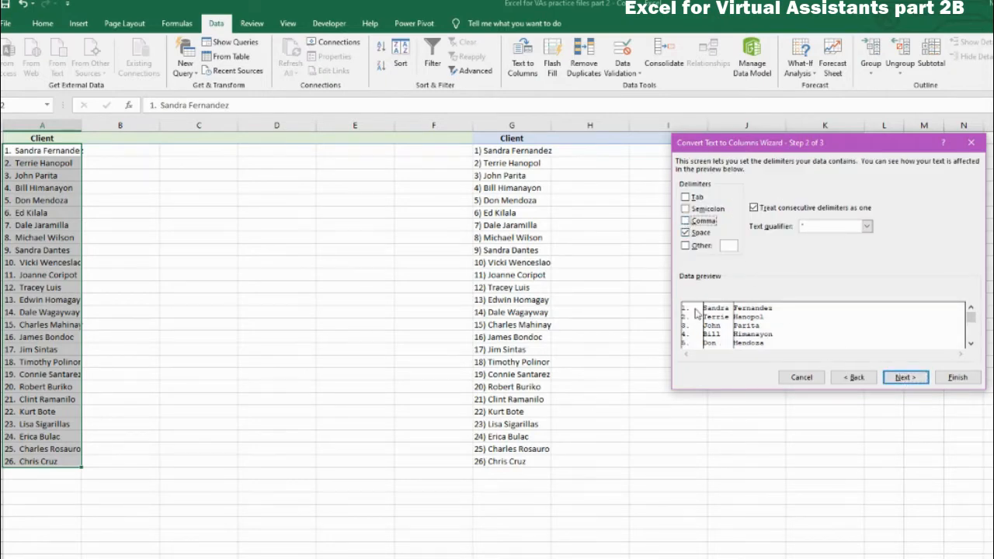
Skip importing the number column, output the split names from A2:A27 at B2, and check the resulting columns.
{"action": "left_click", "coordinate": [903, 377]}
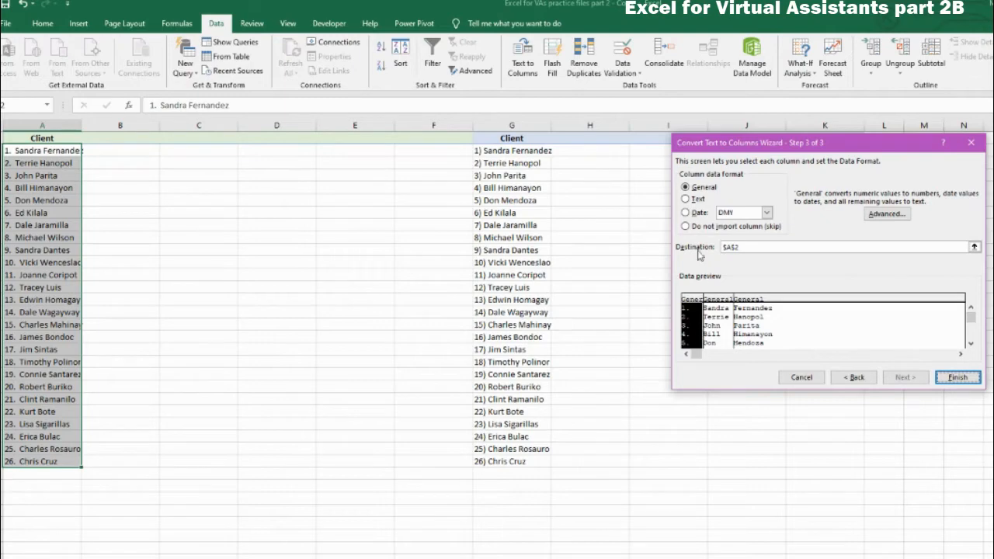
{"action": "left_click", "coordinate": [685, 227]}
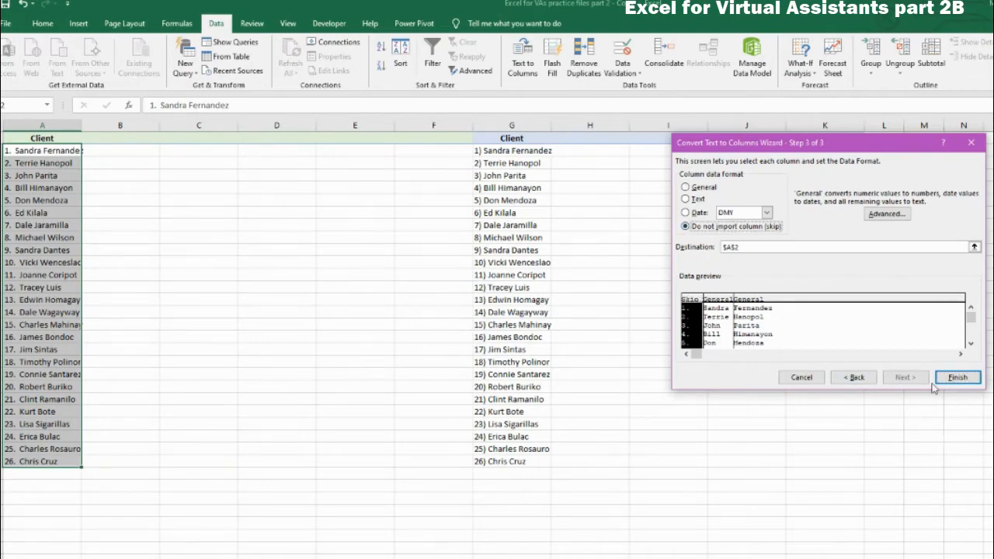
{"action": "left_click", "coordinate": [975, 247]}
{"action": "left_click", "coordinate": [974, 247]}
{"action": "left_click", "coordinate": [138, 150]}
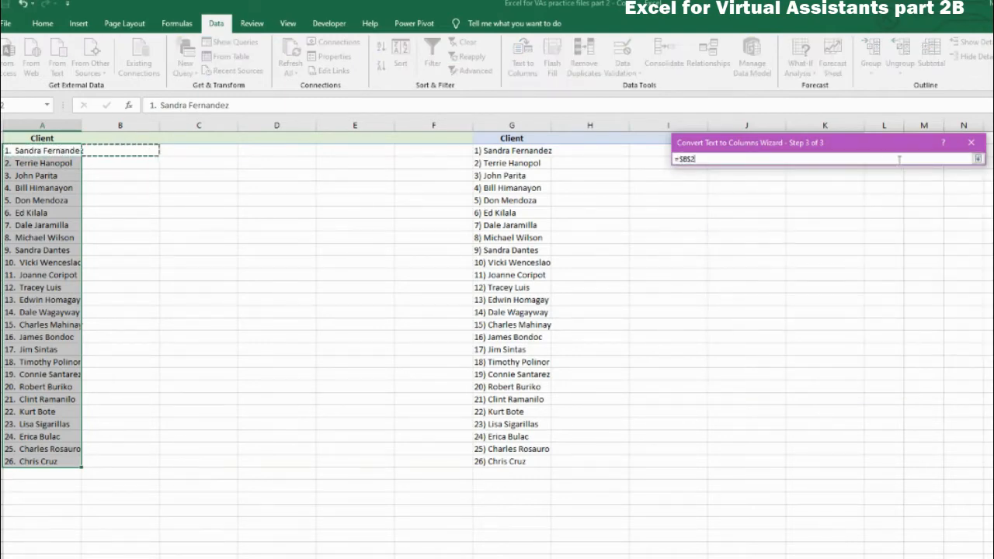
{"action": "left_click", "coordinate": [978, 159]}
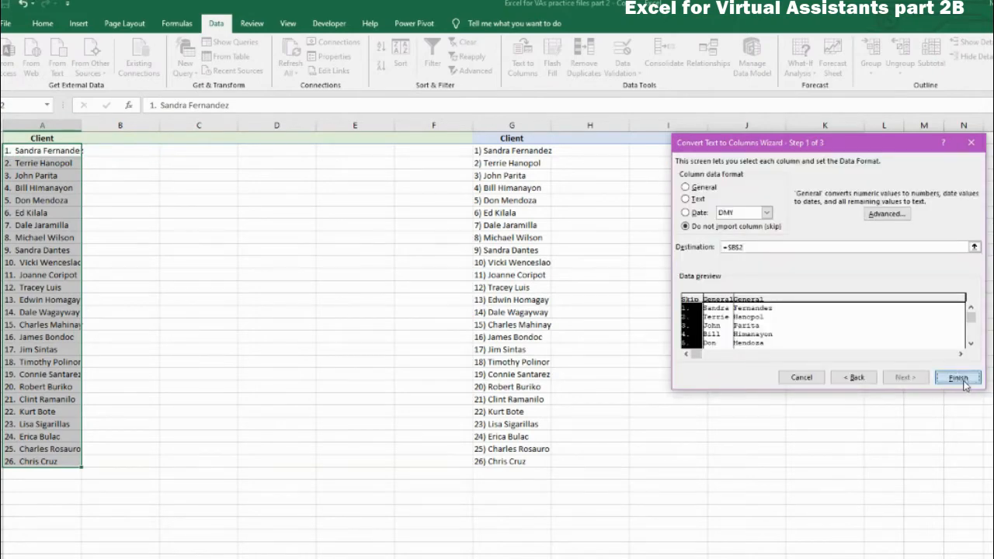
{"action": "left_click", "coordinate": [960, 375]}
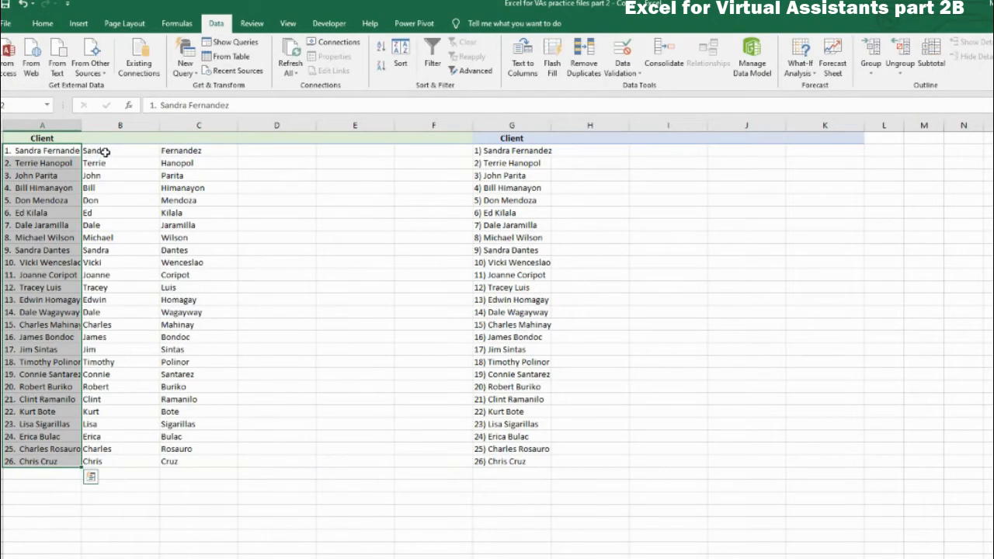
{"action": "left_click_drag", "start_coordinate": [105, 152], "coordinate": [182, 466]}
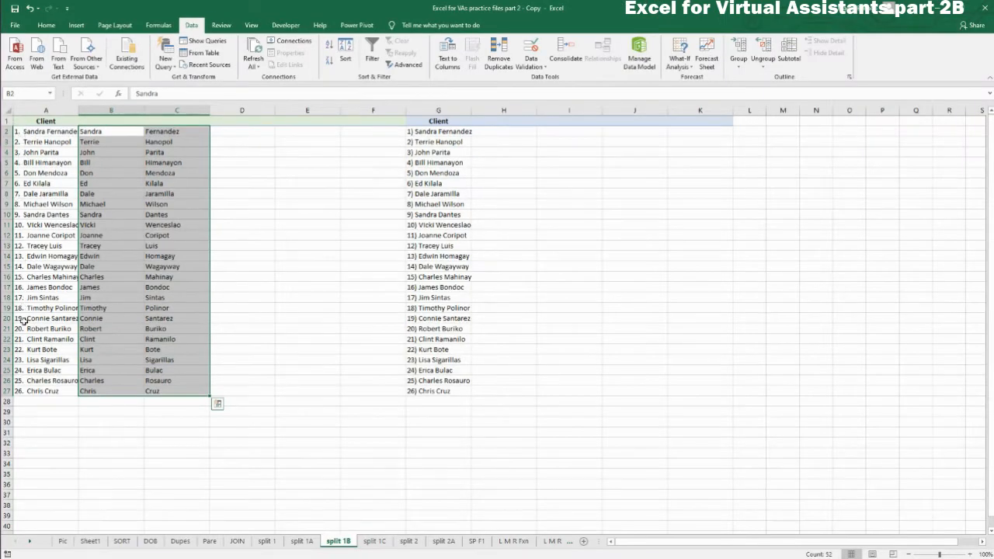
{"action": "left_click", "coordinate": [569, 380]}
Start a Delimited Text to Columns split of the numbered client names in G2:G27, keeping Space as the delimiter.
{"action": "left_click_drag", "start_coordinate": [427, 131], "coordinate": [438, 392]}
{"action": "left_click", "coordinate": [407, 74]}
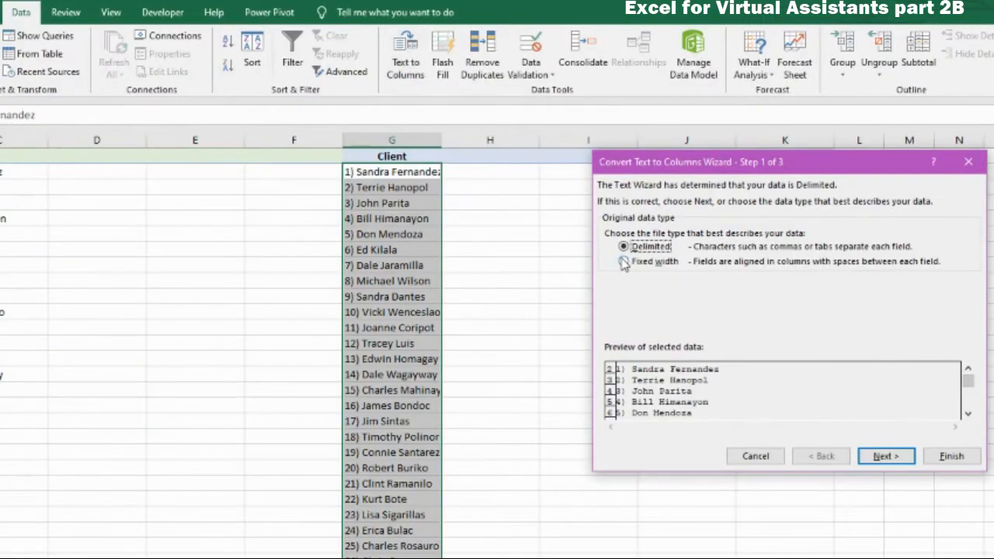
{"action": "left_click", "coordinate": [885, 456]}
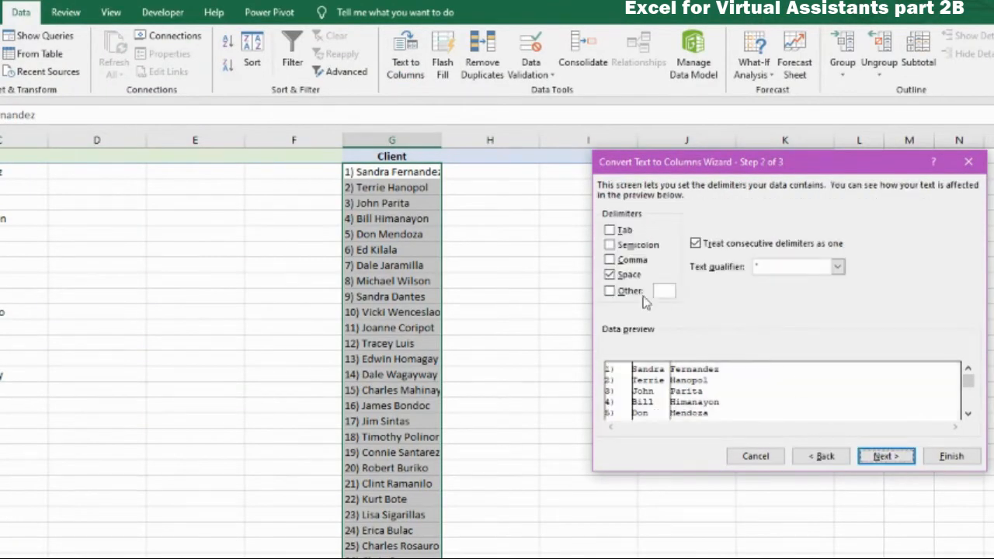
Skip importing the number column of the G2:G27 split, set the destination to H2, and complete the conversion.
{"action": "left_click", "coordinate": [886, 457]}
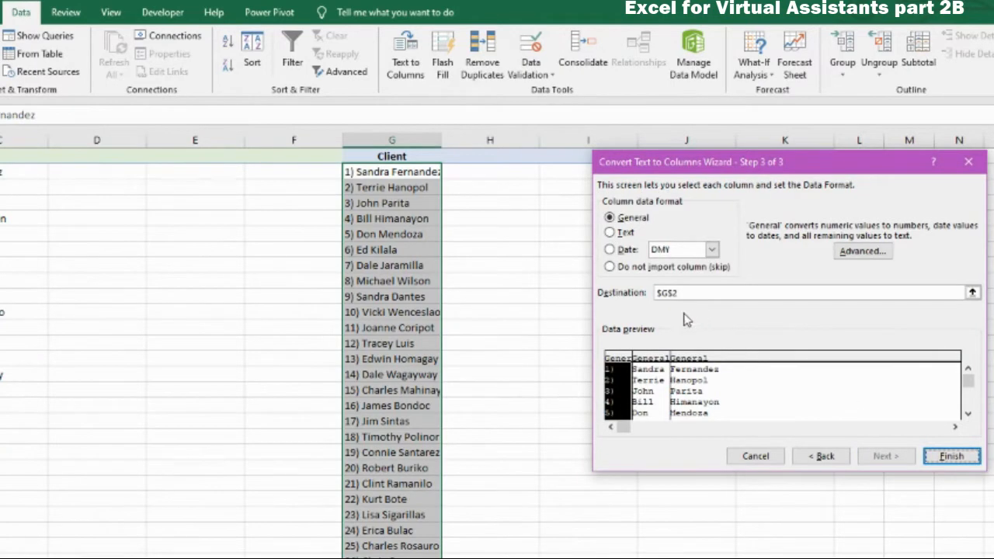
{"action": "left_click", "coordinate": [609, 266]}
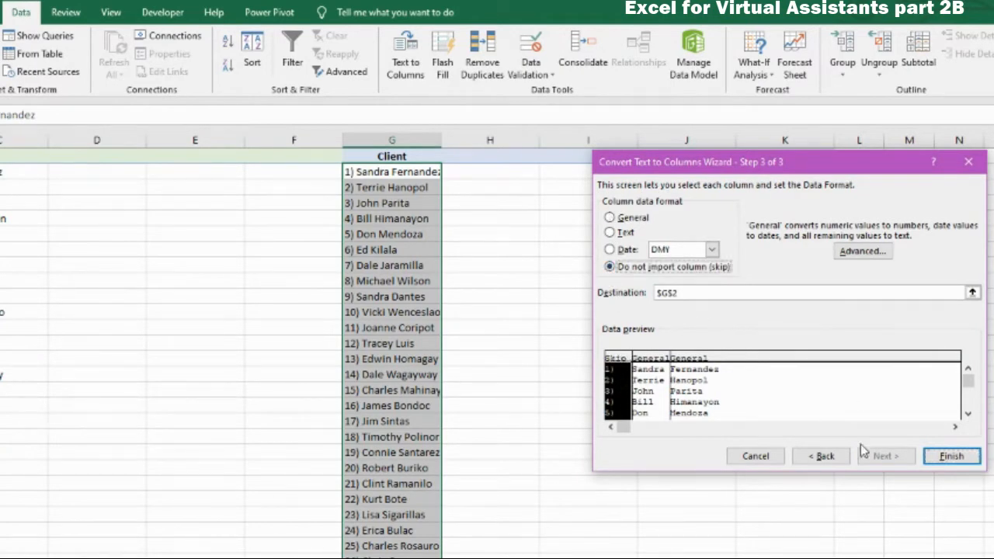
{"action": "left_click", "coordinate": [971, 292]}
{"action": "left_click", "coordinate": [465, 172]}
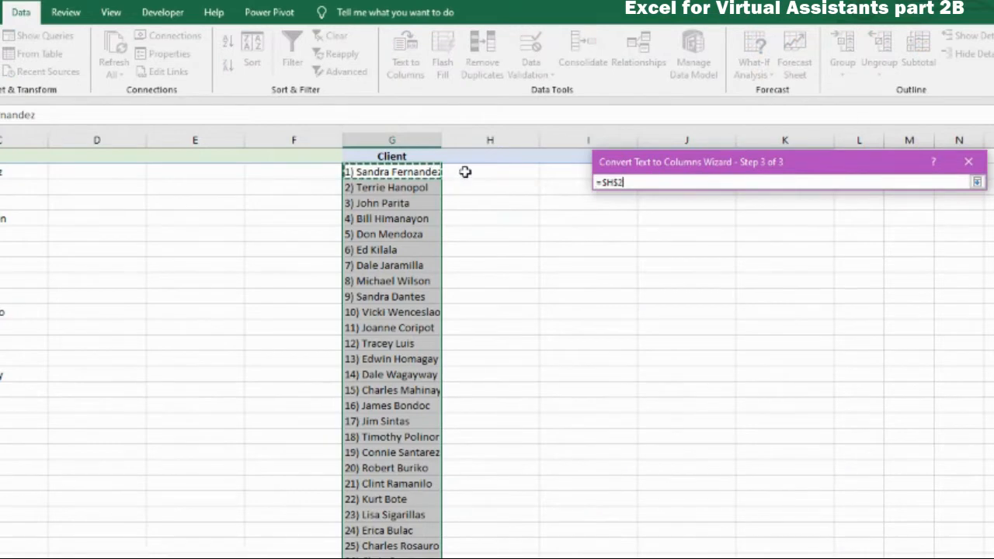
{"action": "left_click", "coordinate": [977, 182]}
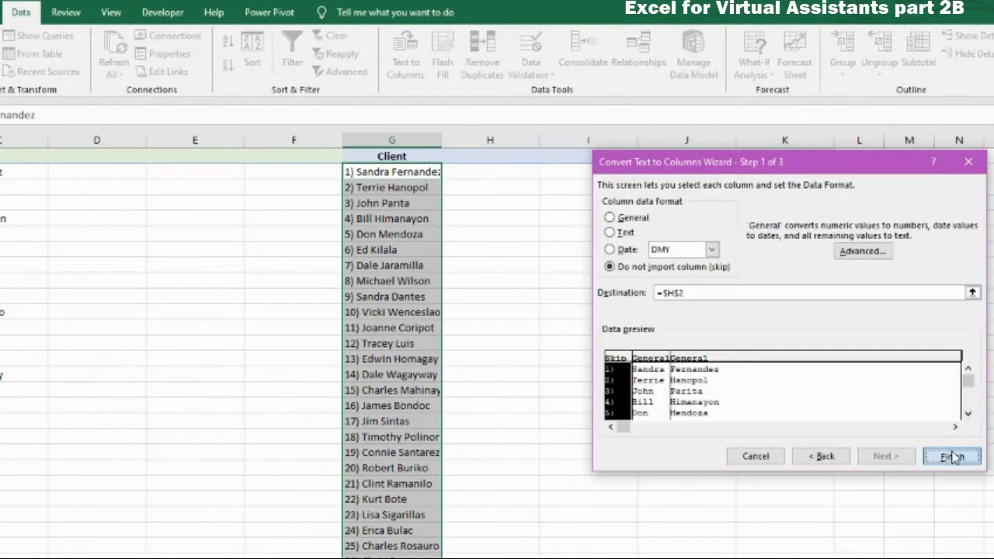
{"action": "left_click", "coordinate": [952, 457]}
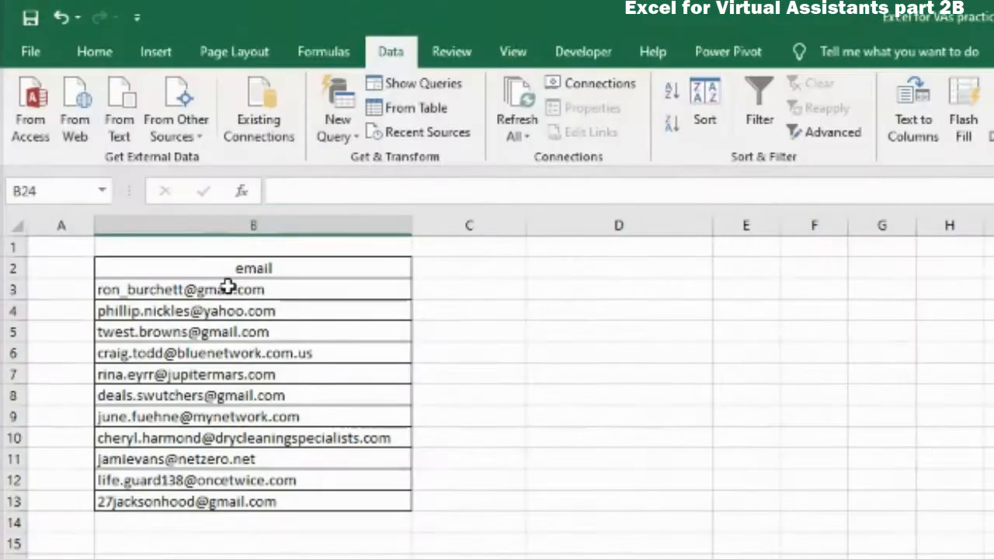
Start a Delimited Text to Columns split of the emails in B3:B13 on the split 2 sheet, replacing Space with @ as a custom delimiter.
{"action": "left_click_drag", "start_coordinate": [228, 290], "coordinate": [228, 506]}
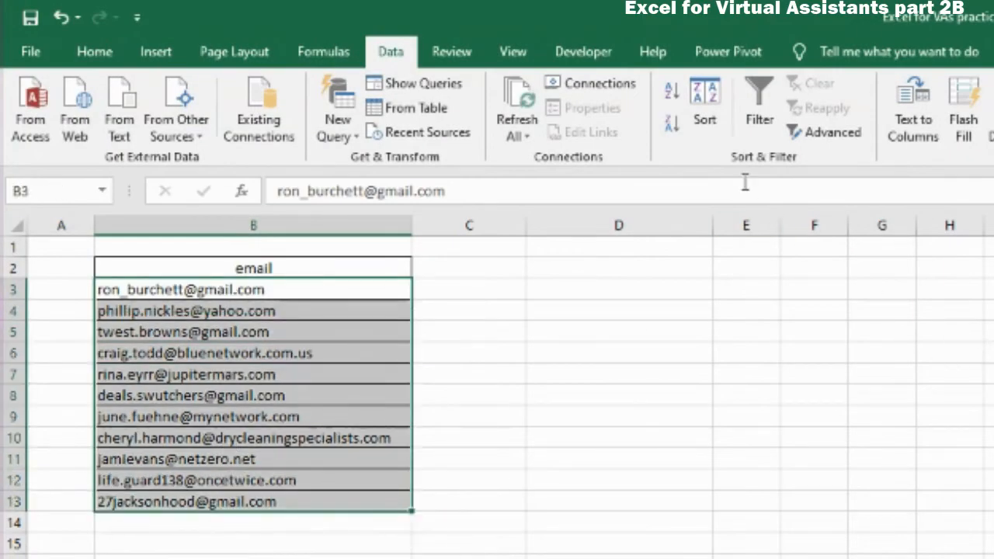
{"action": "left_click", "coordinate": [897, 118]}
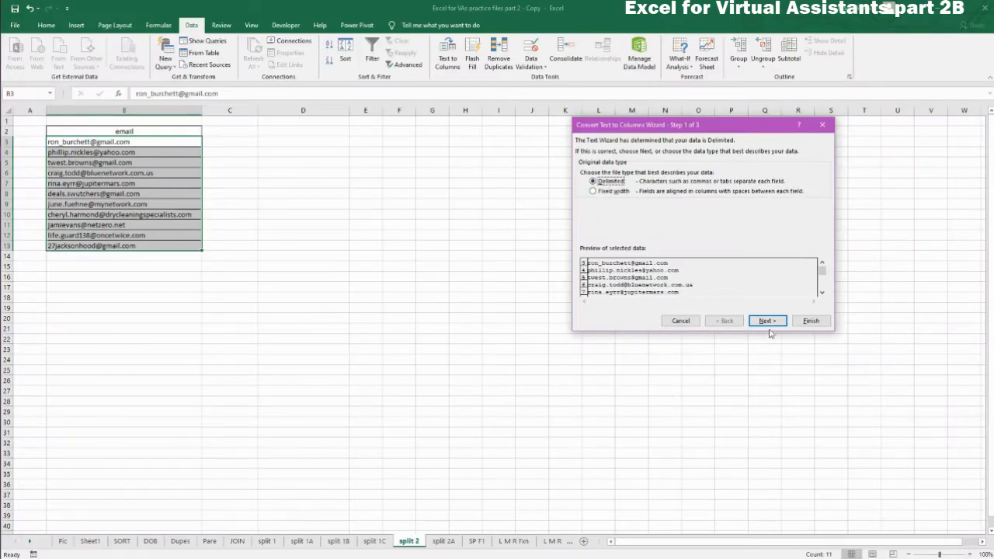
{"action": "left_click", "coordinate": [767, 321]}
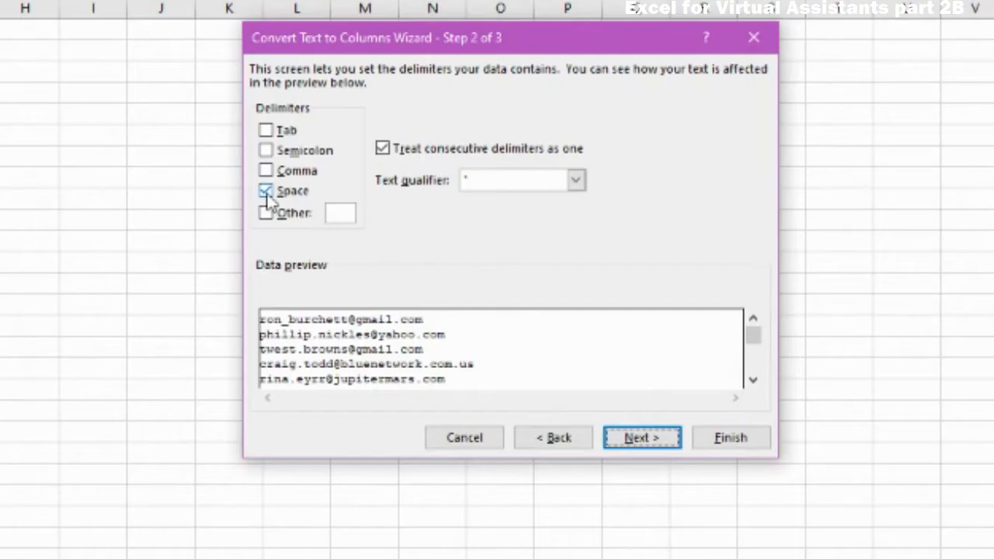
{"action": "left_click", "coordinate": [590, 202]}
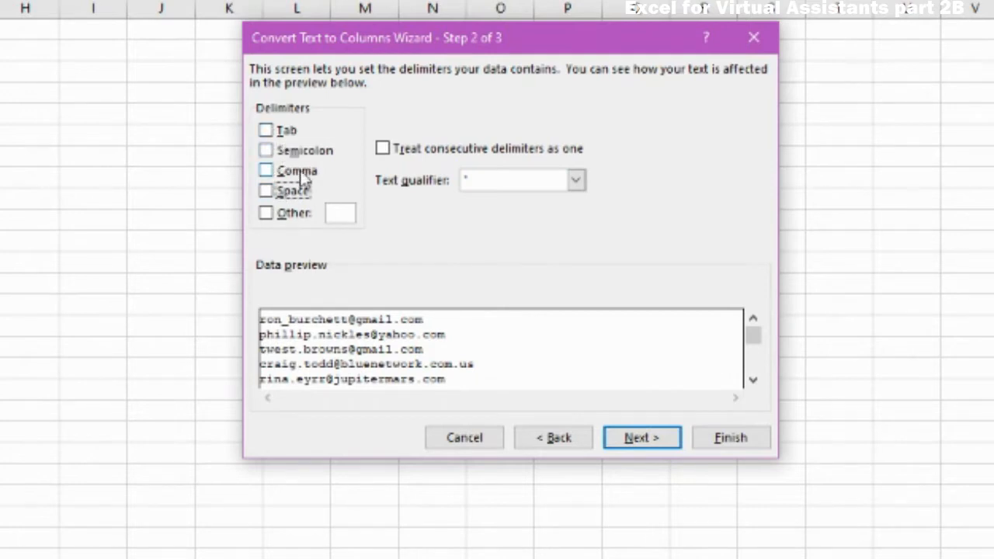
{"action": "left_click", "coordinate": [266, 212]}
{"action": "type", "text": "@"}
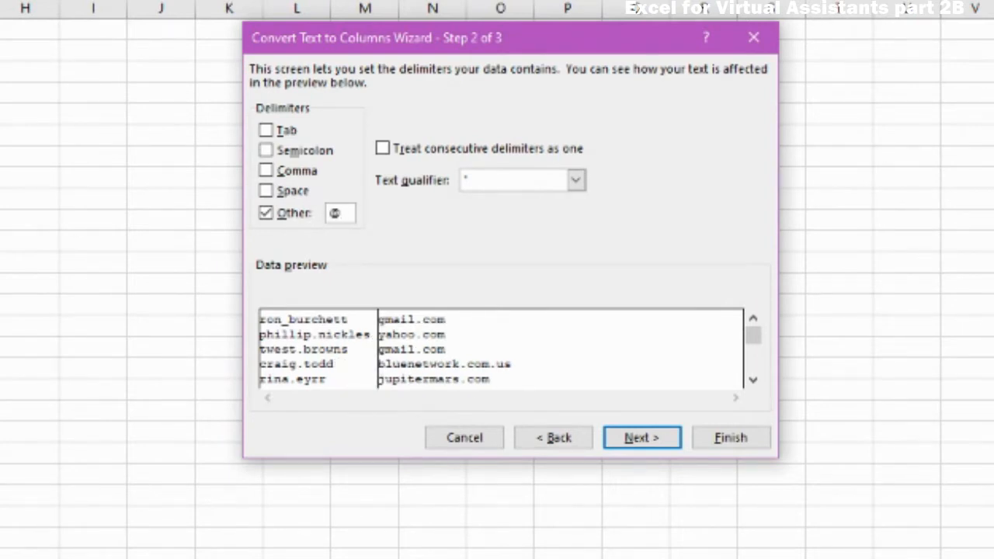
Output the split emails from B3:B13 at C3, complete the conversion, and check the username and domain columns.
{"action": "left_click", "coordinate": [640, 437]}
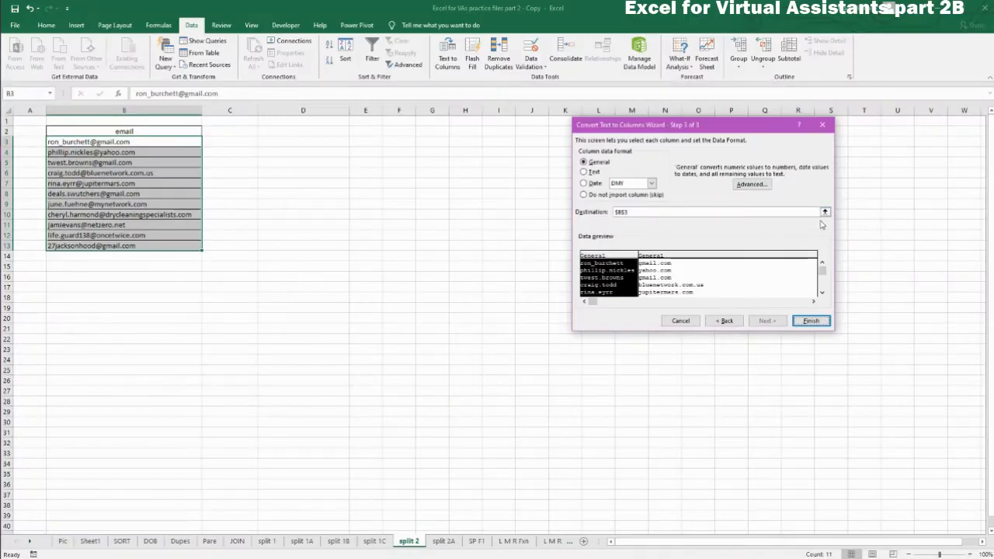
{"action": "left_click", "coordinate": [825, 212]}
{"action": "left_click", "coordinate": [238, 141]}
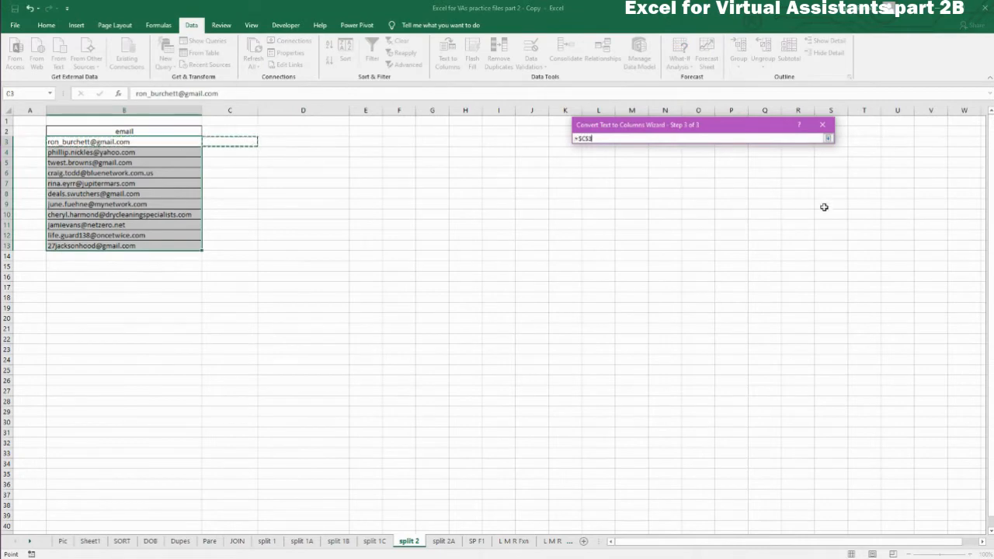
{"action": "left_click", "coordinate": [828, 138]}
{"action": "left_click", "coordinate": [812, 320]}
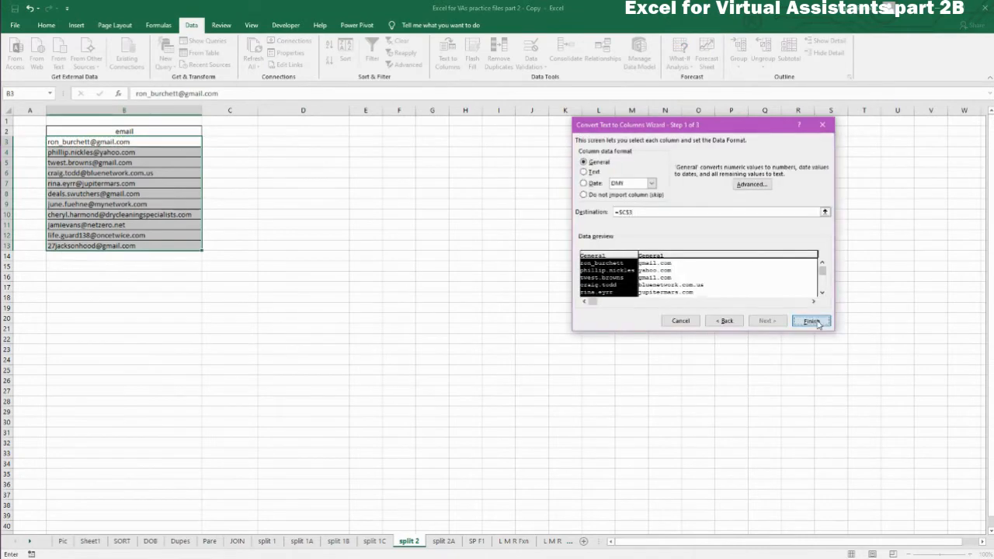
{"action": "left_click_drag", "start_coordinate": [206, 143], "coordinate": [214, 246]}
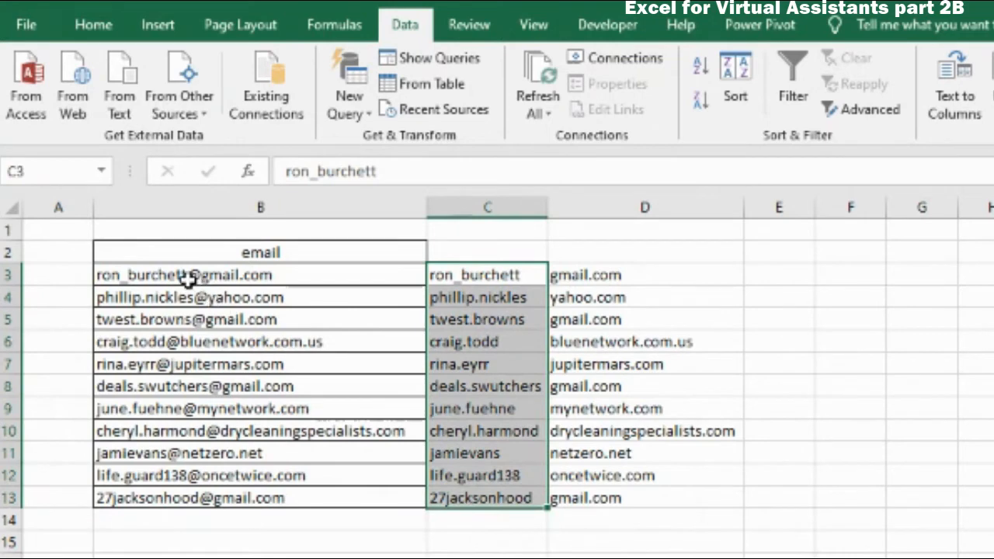
{"action": "left_click_drag", "start_coordinate": [613, 278], "coordinate": [616, 297]}
{"action": "left_click", "coordinate": [616, 277]}
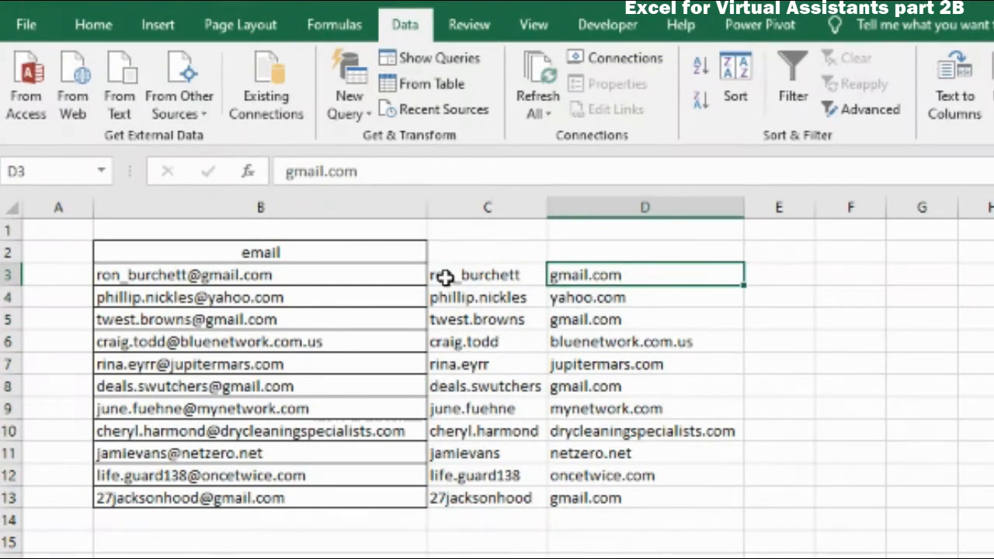
{"action": "left_click_drag", "start_coordinate": [443, 277], "coordinate": [451, 497]}
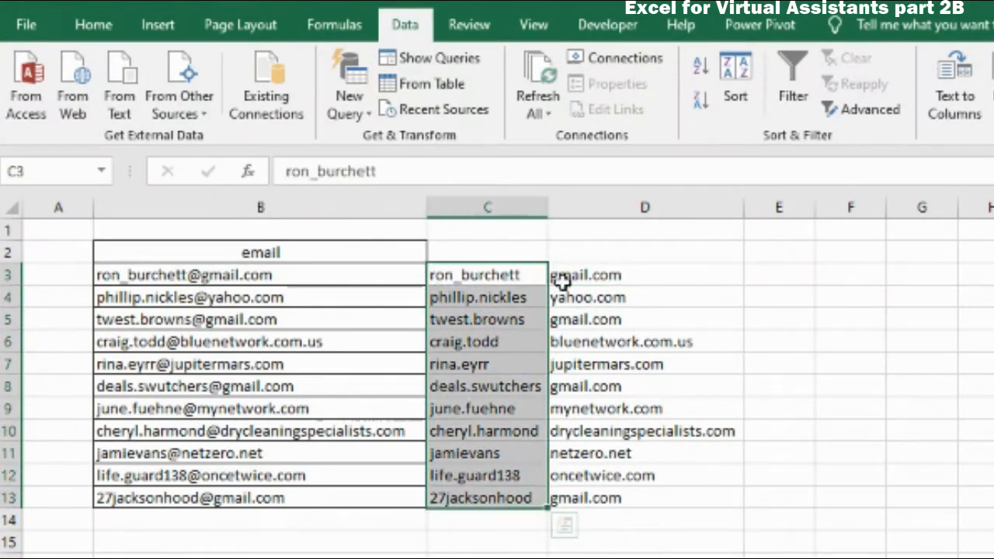
{"action": "left_click_drag", "start_coordinate": [593, 278], "coordinate": [593, 497]}
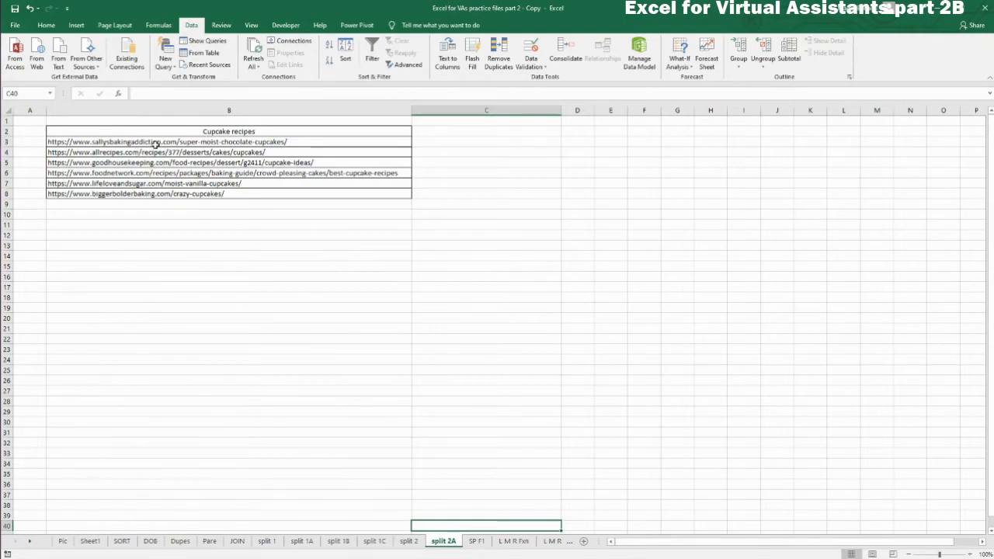
Start a Delimited Text to Columns split of the cupcake recipe URLs in B3:B8 on the split 2A sheet, with / as custom delimiter.
{"action": "left_click", "coordinate": [204, 143]}
{"action": "left_click", "coordinate": [199, 265]}
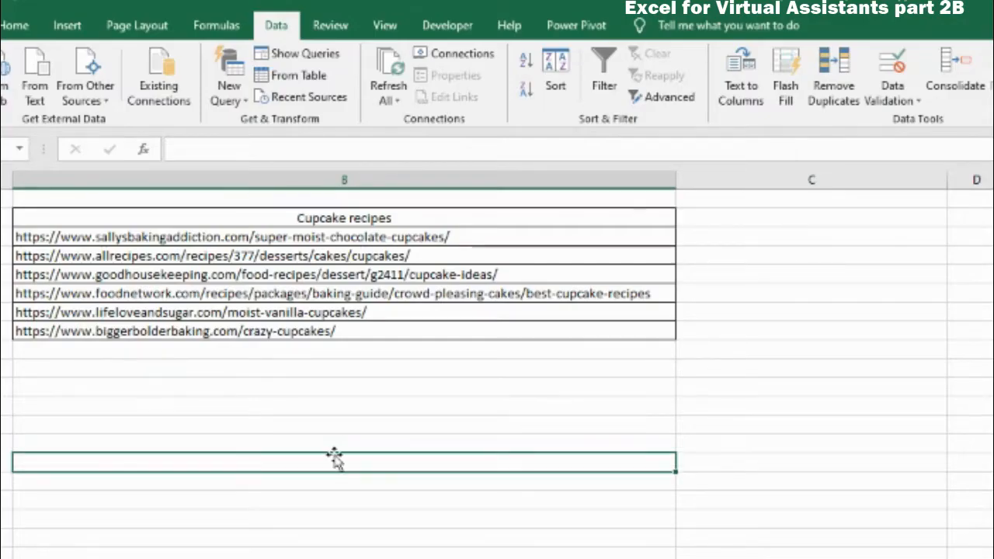
{"action": "left_click", "coordinate": [211, 238]}
{"action": "left_click_drag", "start_coordinate": [211, 237], "coordinate": [203, 324]}
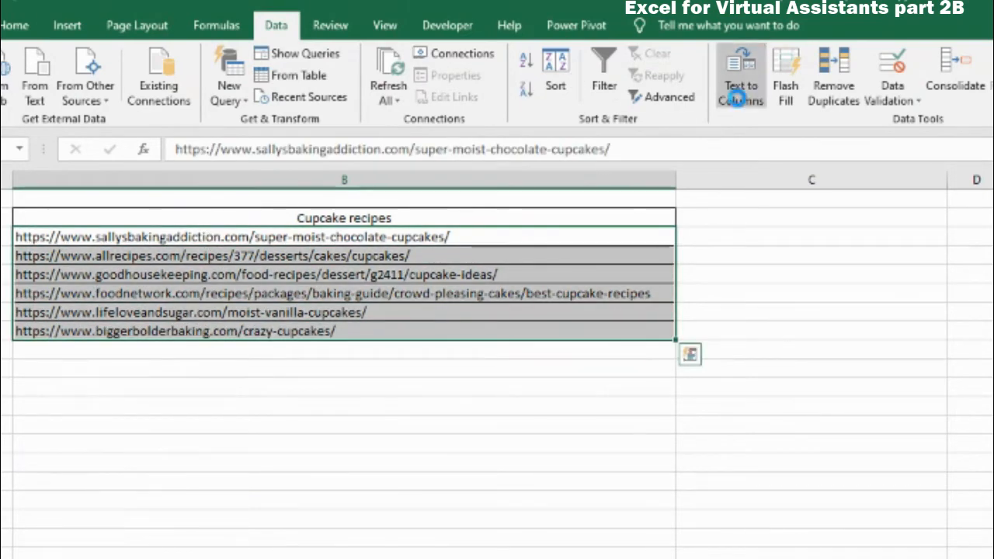
{"action": "left_click", "coordinate": [739, 87]}
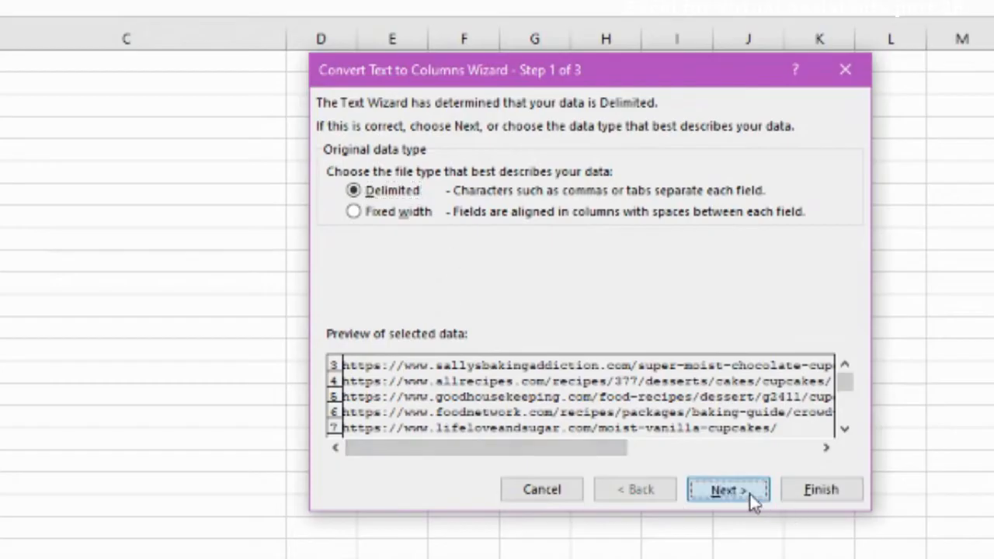
{"action": "left_click", "coordinate": [747, 491]}
{"action": "left_click_drag", "start_coordinate": [413, 250], "coordinate": [392, 256]}
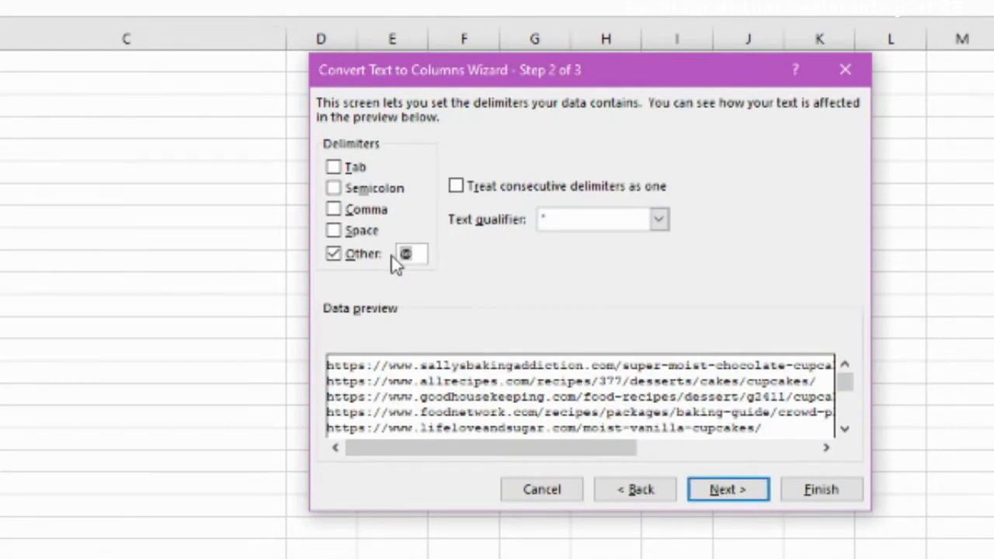
{"action": "type", "text": "/"}
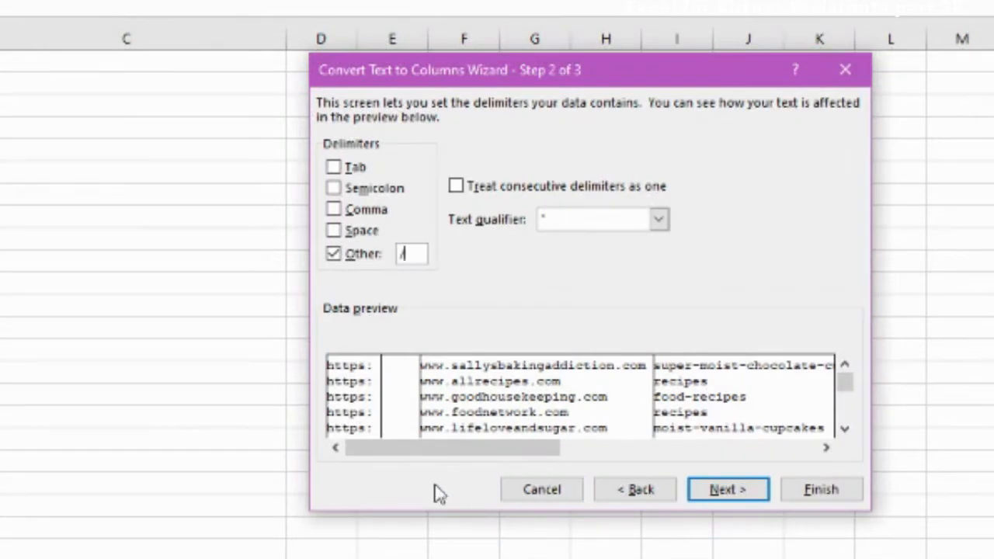
Skip importing the https: column and the empty column of the URL split, set the destination to C3, and complete the conversion.
{"action": "left_click", "coordinate": [725, 494]}
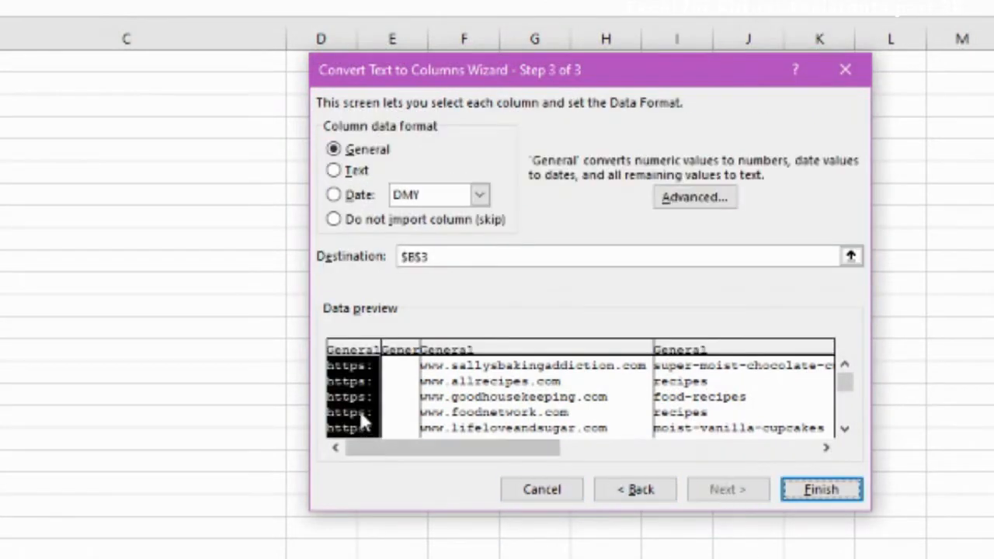
{"action": "left_click", "coordinate": [336, 221]}
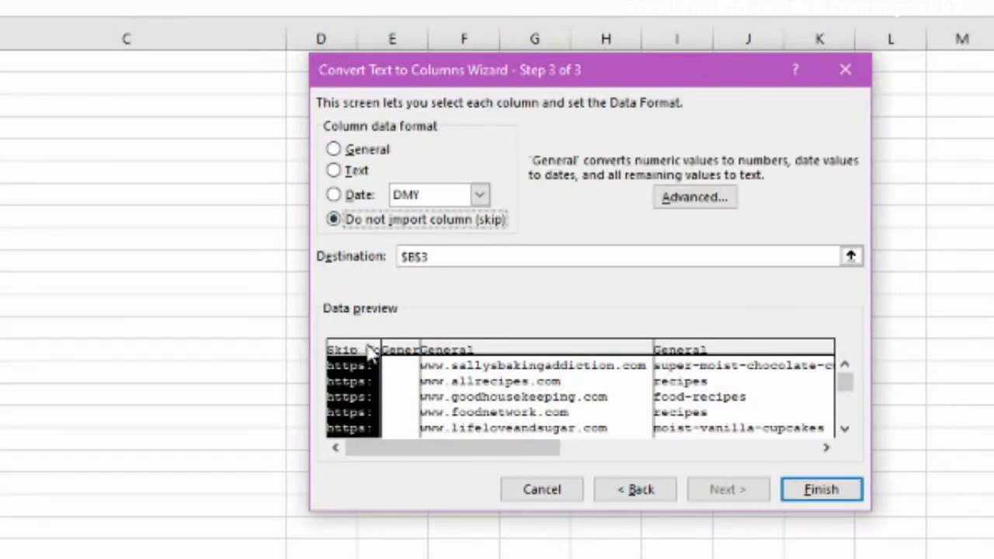
{"action": "left_click", "coordinate": [397, 398]}
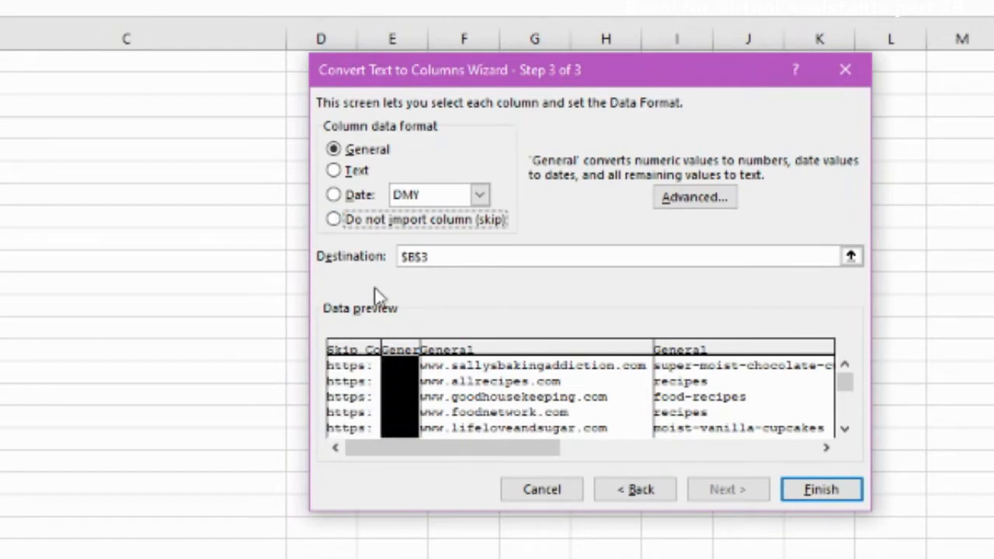
{"action": "left_click", "coordinate": [334, 221]}
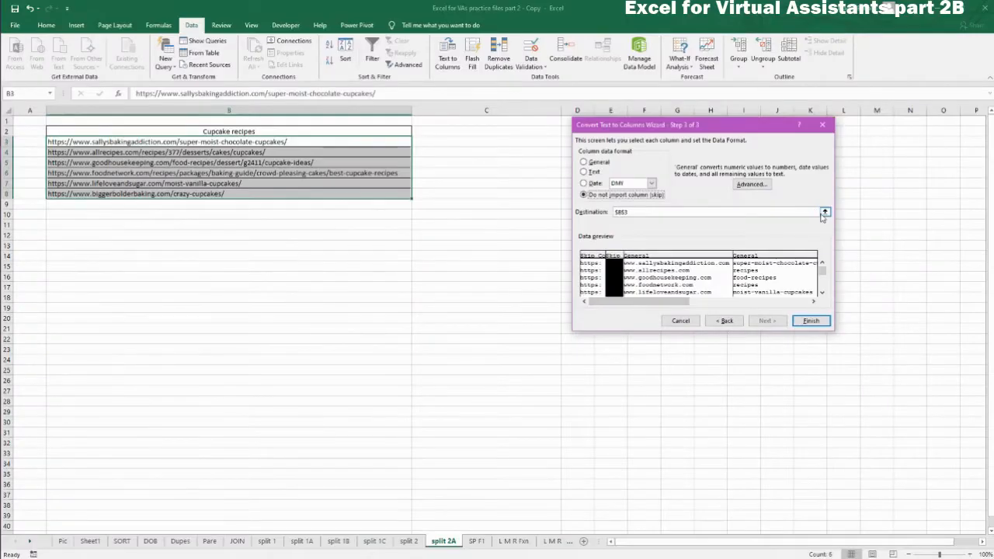
{"action": "left_click", "coordinate": [825, 212]}
{"action": "left_click", "coordinate": [461, 141]}
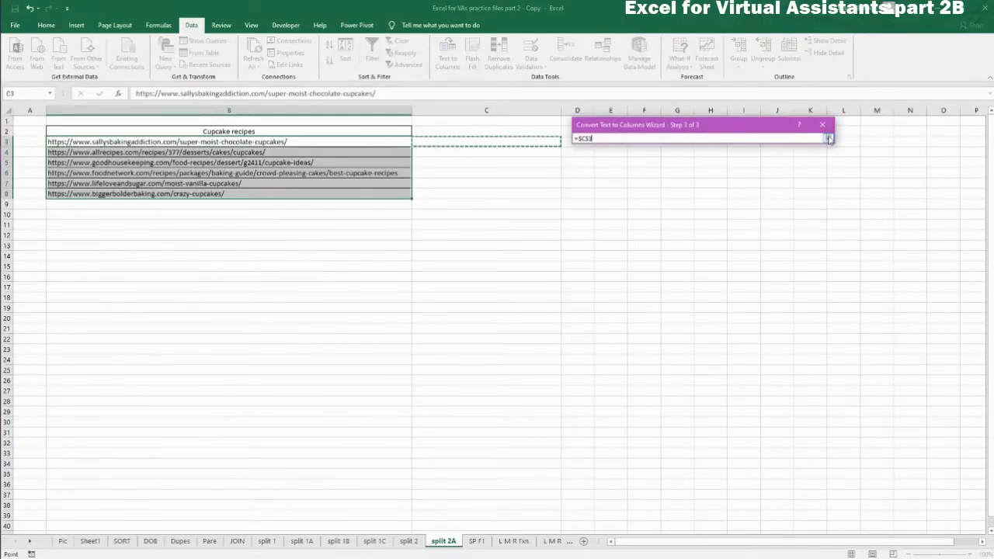
{"action": "left_click", "coordinate": [829, 138]}
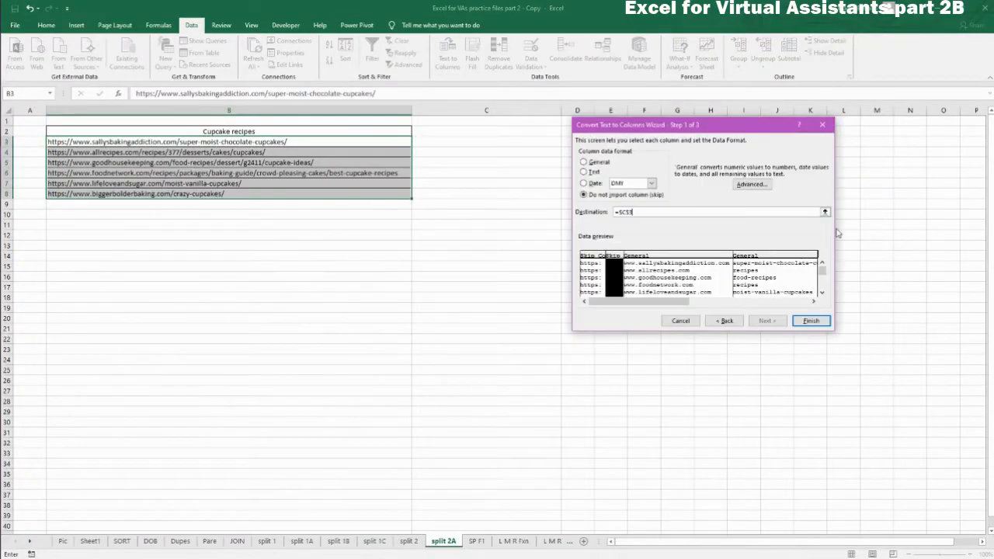
{"action": "left_click", "coordinate": [810, 321]}
Clear the leftover URL parts from columns D to L and check the website names in C3:C8.
{"action": "left_click_drag", "start_coordinate": [577, 110], "coordinate": [846, 110]}
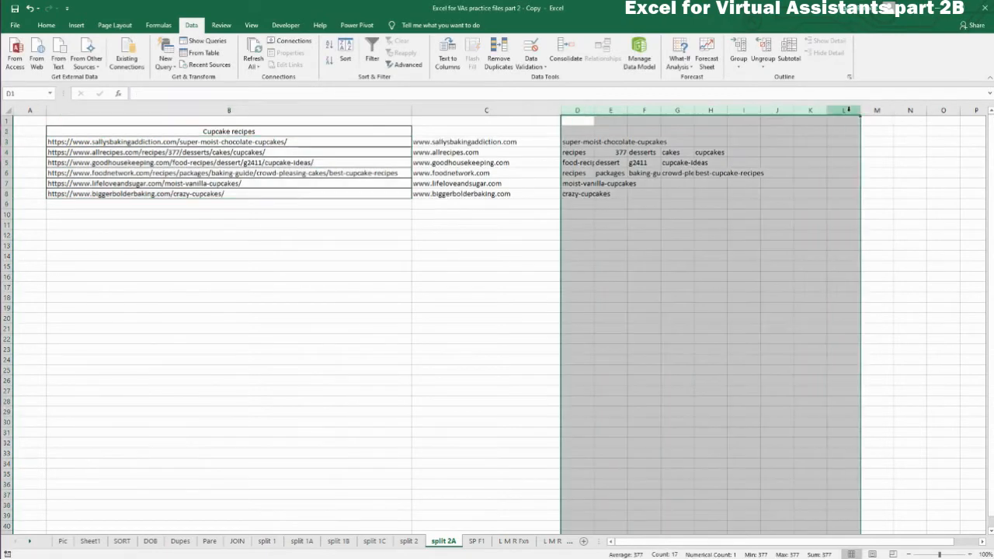
{"action": "key", "text": "Delete"}
{"action": "left_click", "coordinate": [757, 207]}
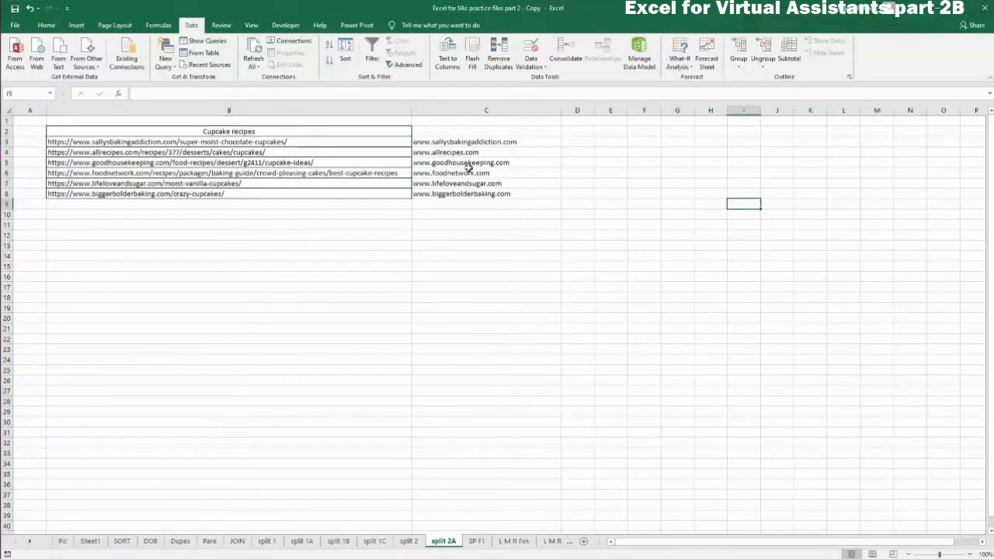
{"action": "left_click_drag", "start_coordinate": [456, 142], "coordinate": [455, 193]}
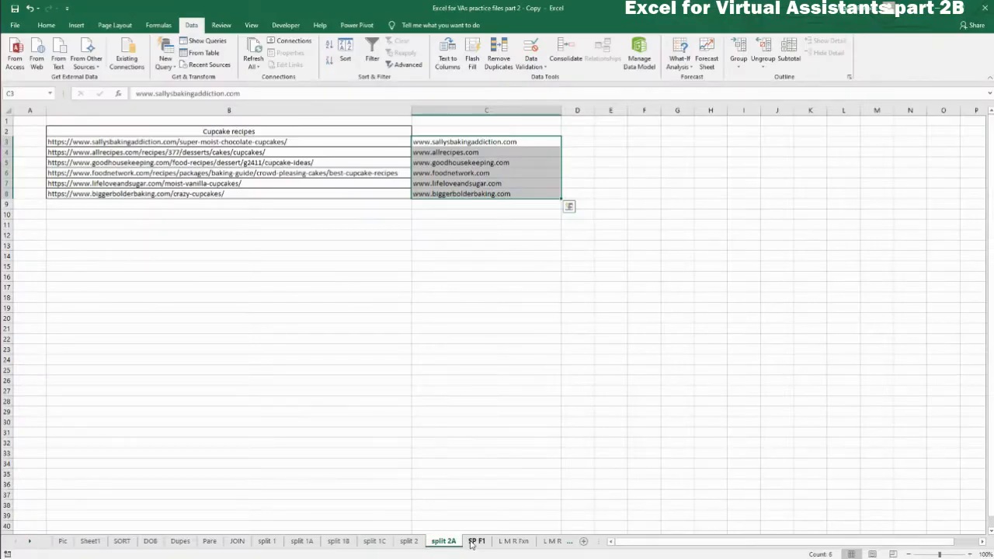
Start a Fixed width Text to Columns split of the hire dates in B2:B14 on the SP F1 sheet.
{"action": "left_click", "coordinate": [475, 541]}
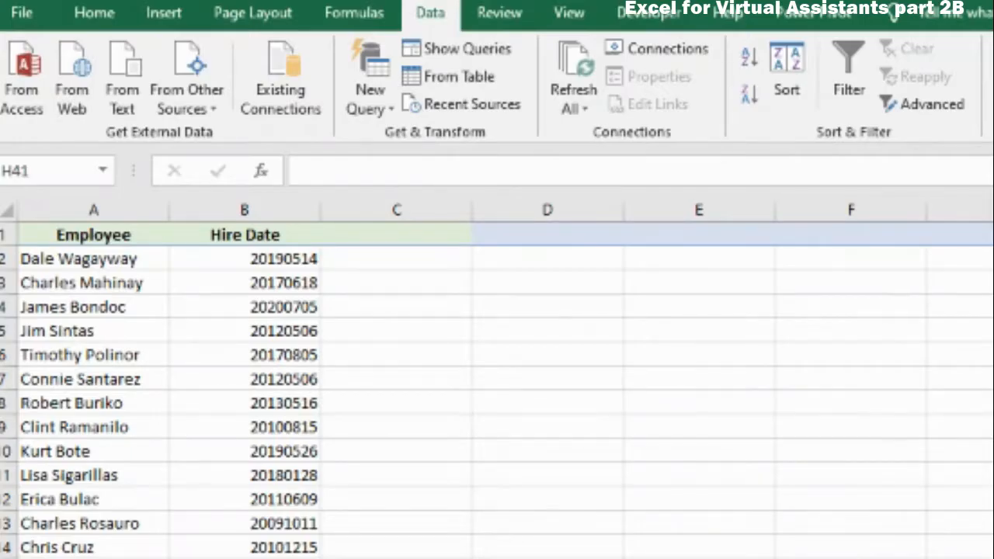
{"action": "left_click", "coordinate": [226, 259]}
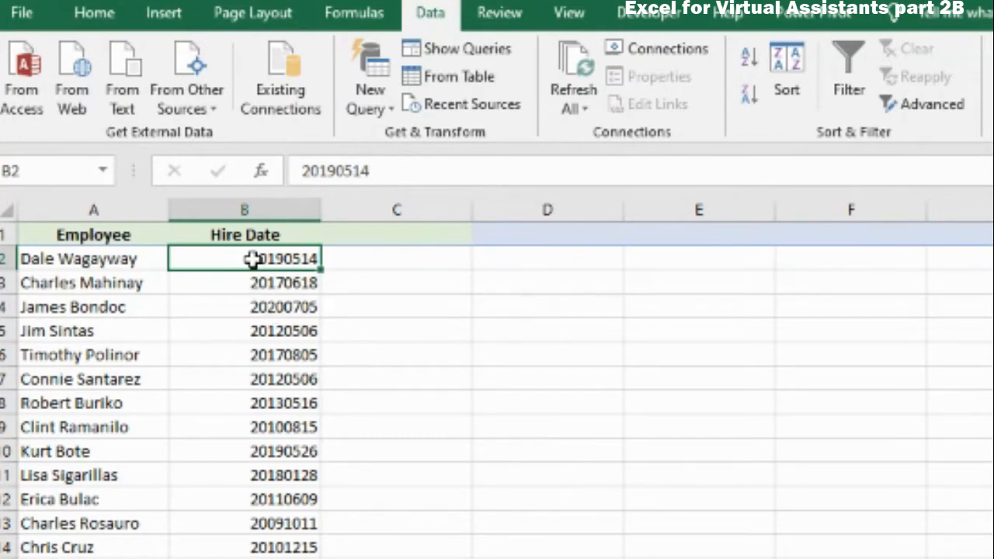
{"action": "left_click_drag", "start_coordinate": [252, 260], "coordinate": [241, 548]}
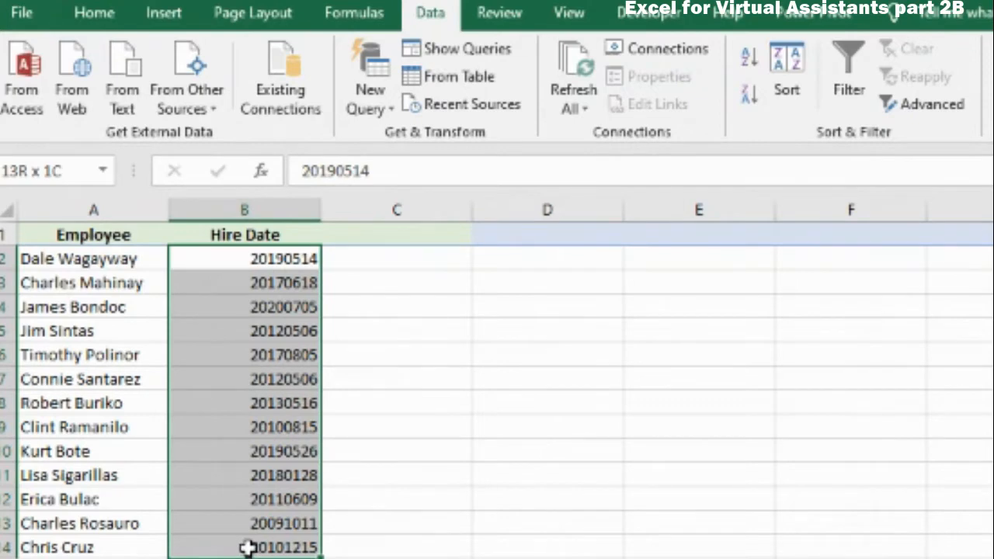
{"action": "left_click_drag", "start_coordinate": [247, 548], "coordinate": [246, 548]}
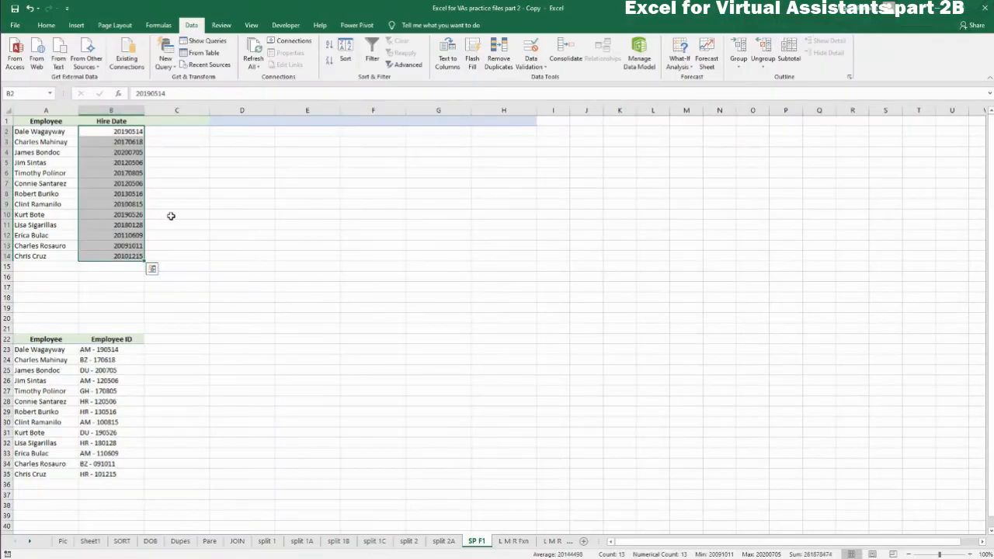
{"action": "left_click", "coordinate": [446, 68]}
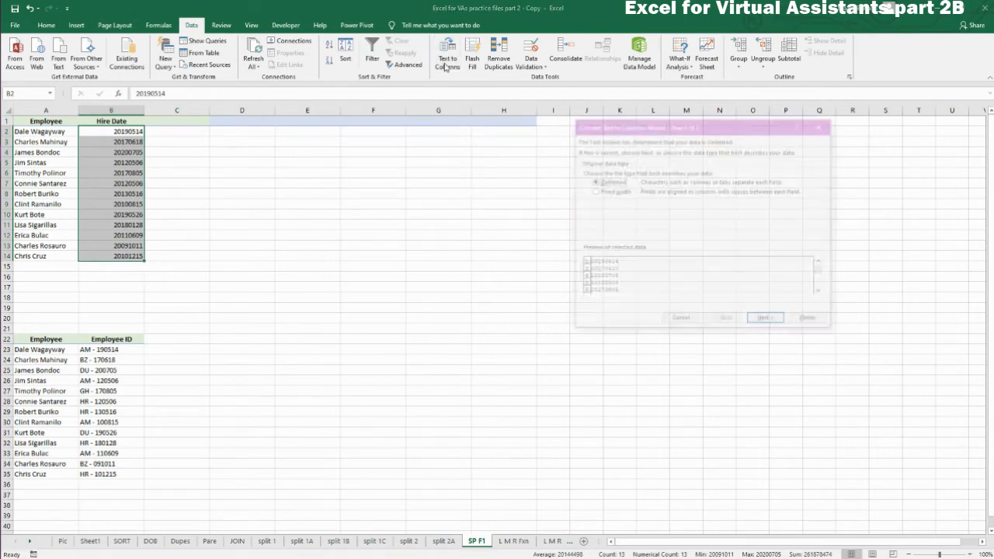
{"action": "left_click", "coordinate": [594, 192]}
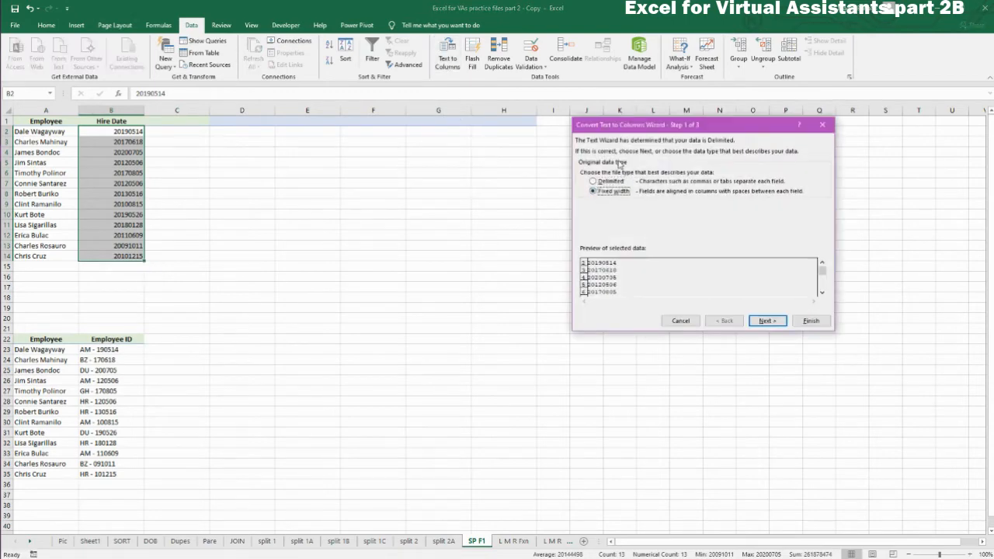
{"action": "left_click_drag", "start_coordinate": [648, 130], "coordinate": [353, 161]}
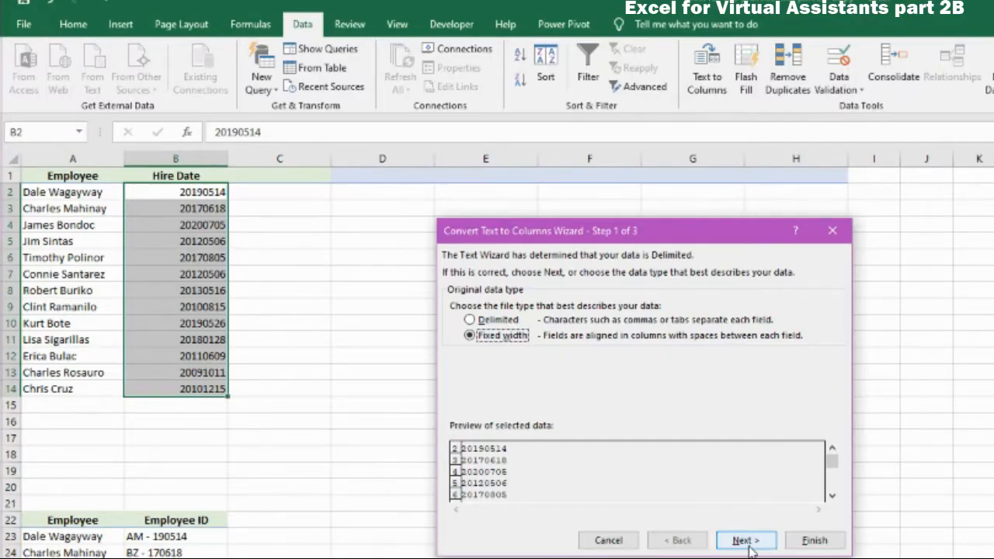
{"action": "left_click", "coordinate": [747, 543]}
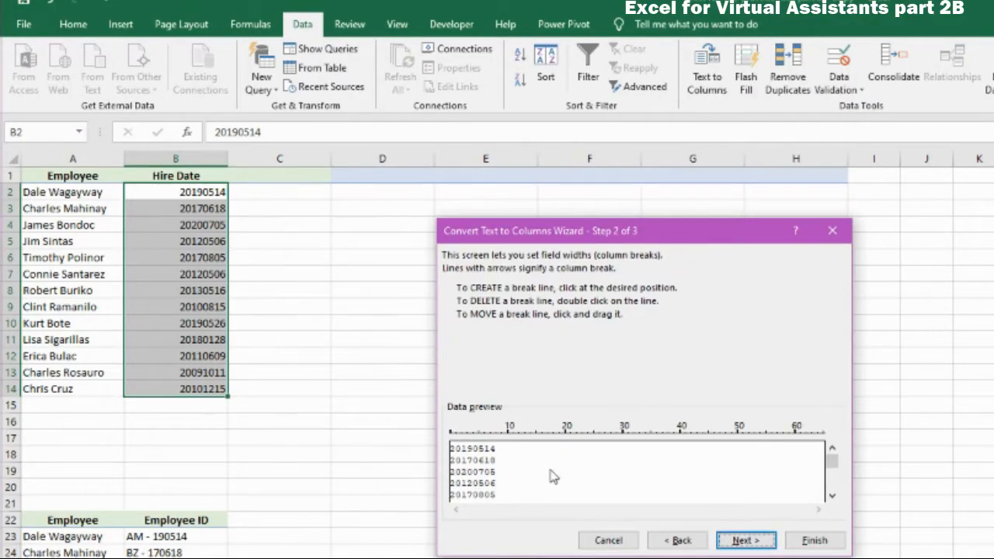
Add a column break after the four-digit year, set the destination to C2, and complete the hire date split.
{"action": "left_click", "coordinate": [473, 455]}
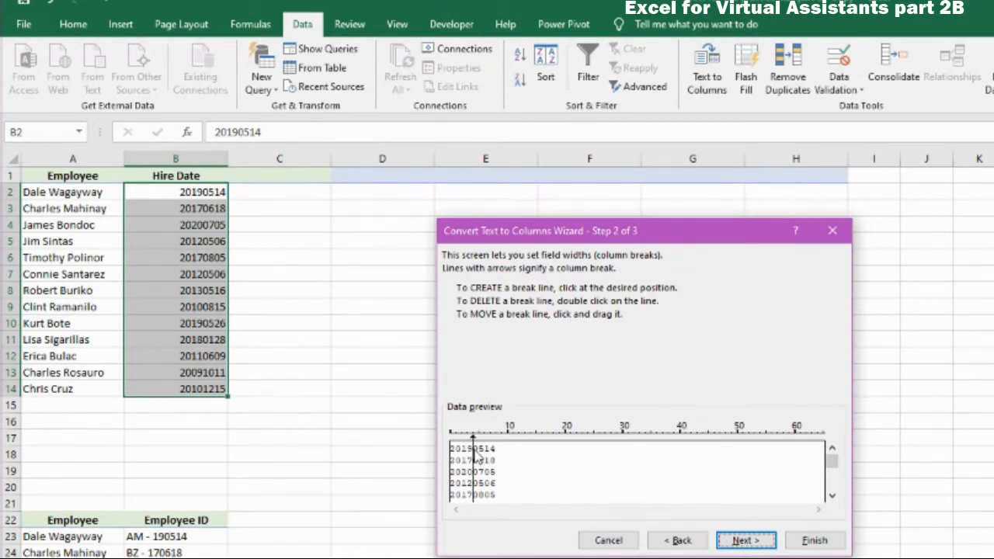
{"action": "left_click", "coordinate": [746, 540]}
{"action": "left_click", "coordinate": [836, 369]}
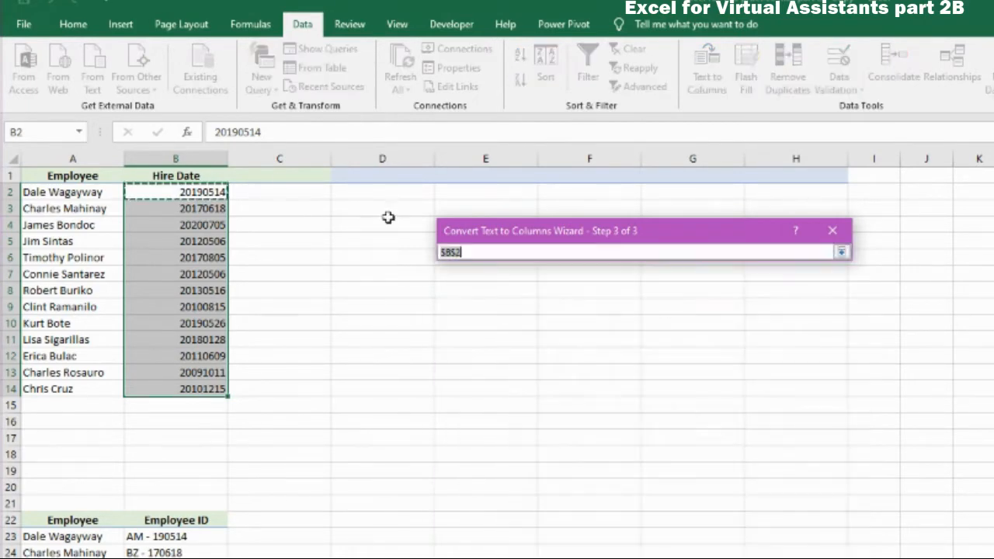
{"action": "left_click", "coordinate": [279, 192]}
{"action": "left_click", "coordinate": [841, 253]}
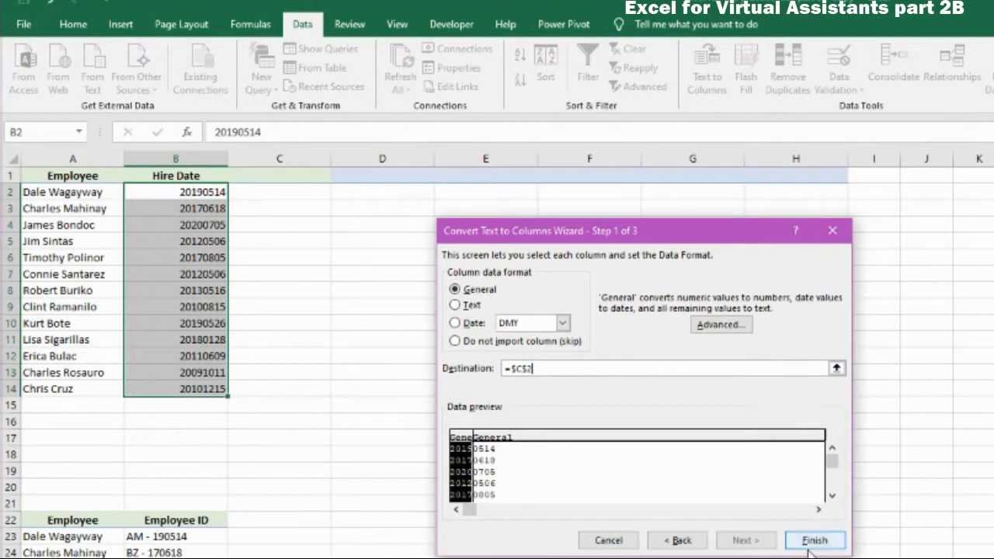
{"action": "left_click", "coordinate": [815, 538]}
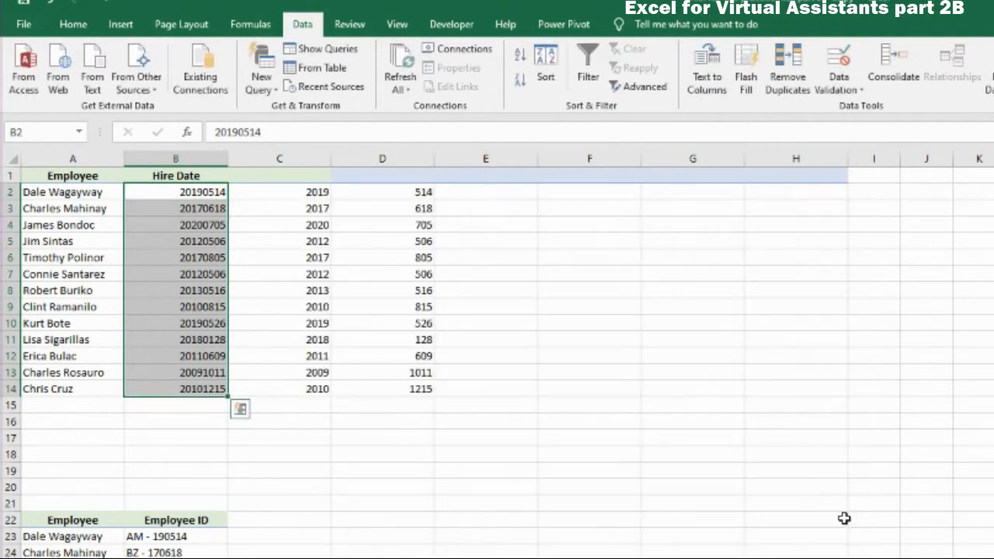
Add the headers Year in C1 and Mo/Da in D1 above the split hire date values.
{"action": "left_click", "coordinate": [261, 191]}
{"action": "left_click", "coordinate": [272, 172]}
{"action": "type", "text": "Year"}
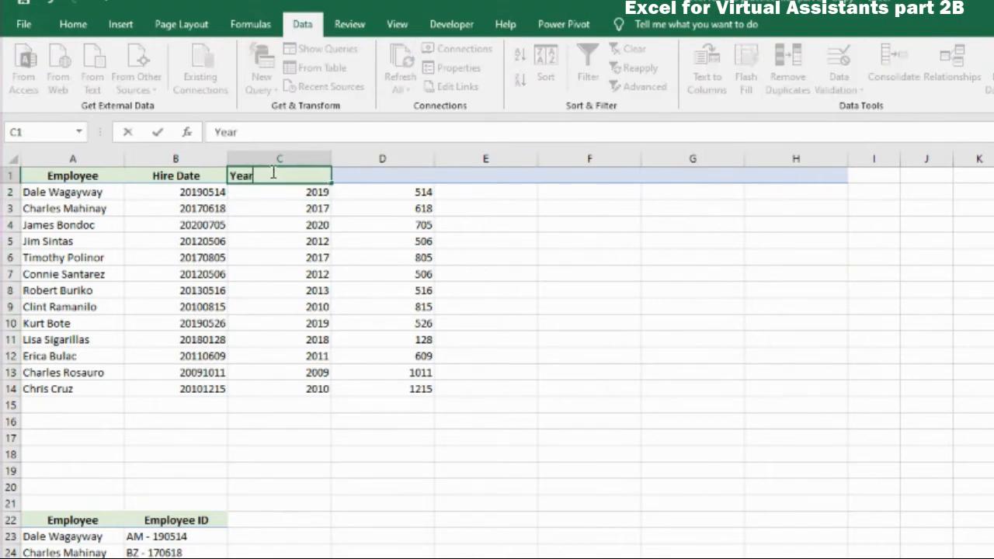
{"action": "key", "text": "Tab"}
{"action": "type", "text": "Mo/Da"}
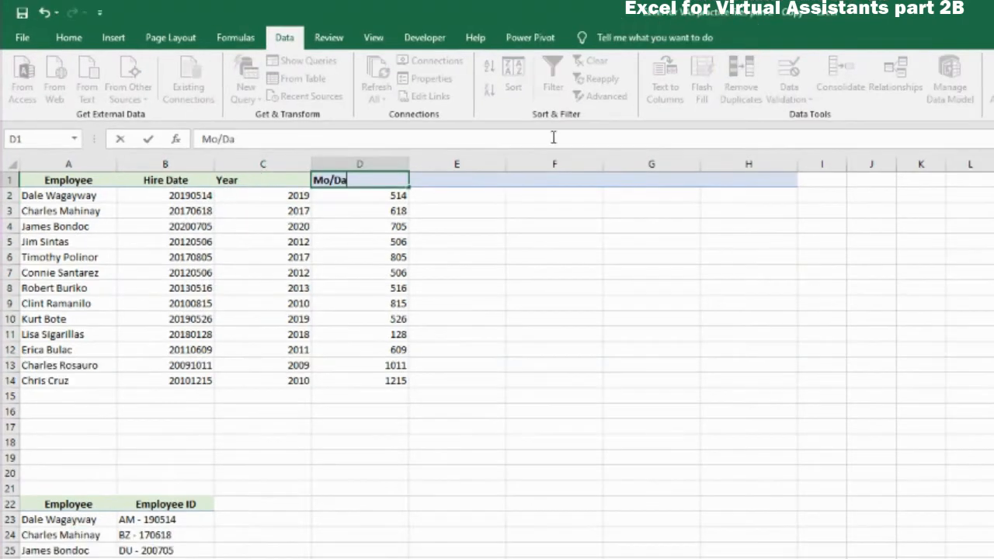
{"action": "left_click", "coordinate": [566, 492]}
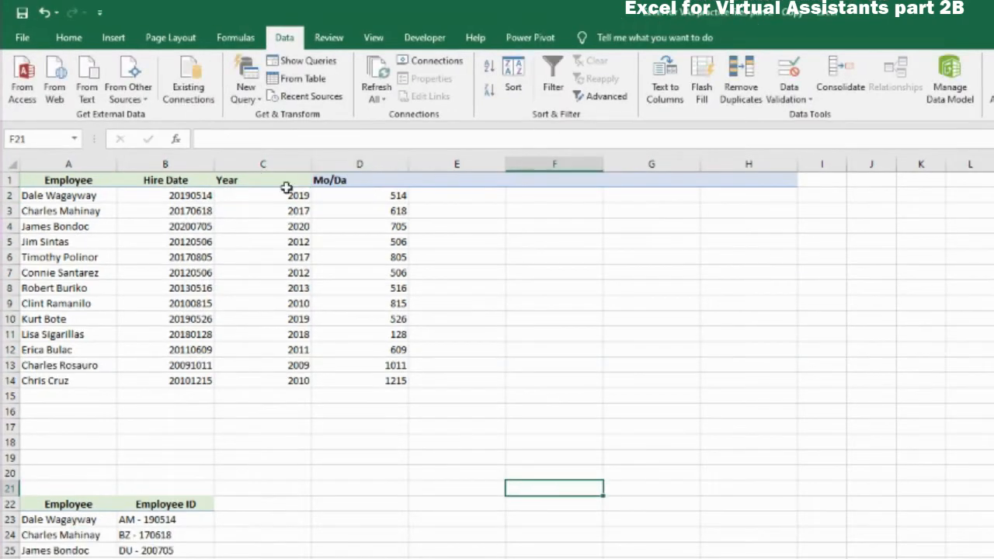
Sort the employee table by the Year column from smallest to largest and review the years in C2:C14.
{"action": "right_click", "coordinate": [288, 194]}
{"action": "mouse_move", "coordinate": [380, 413]}
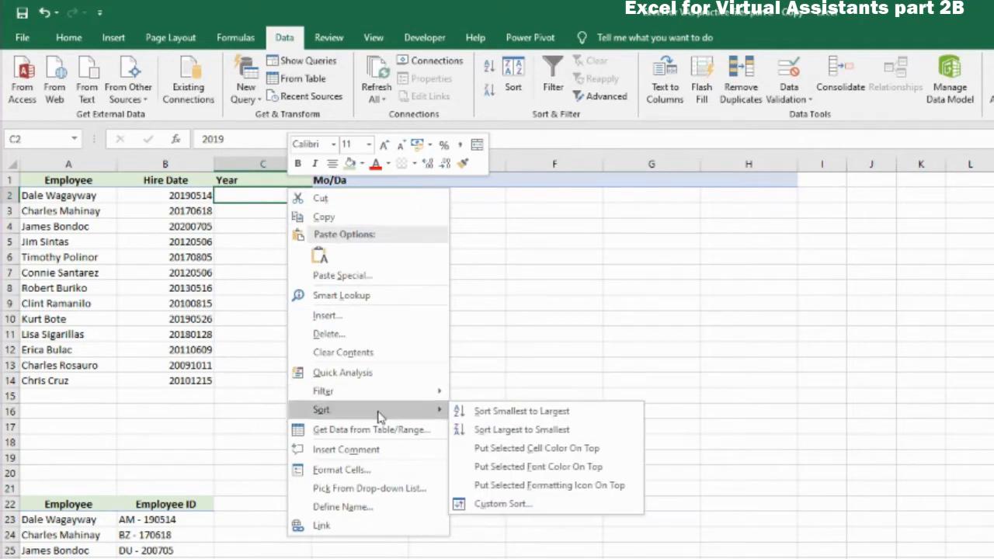
{"action": "left_click", "coordinate": [514, 418]}
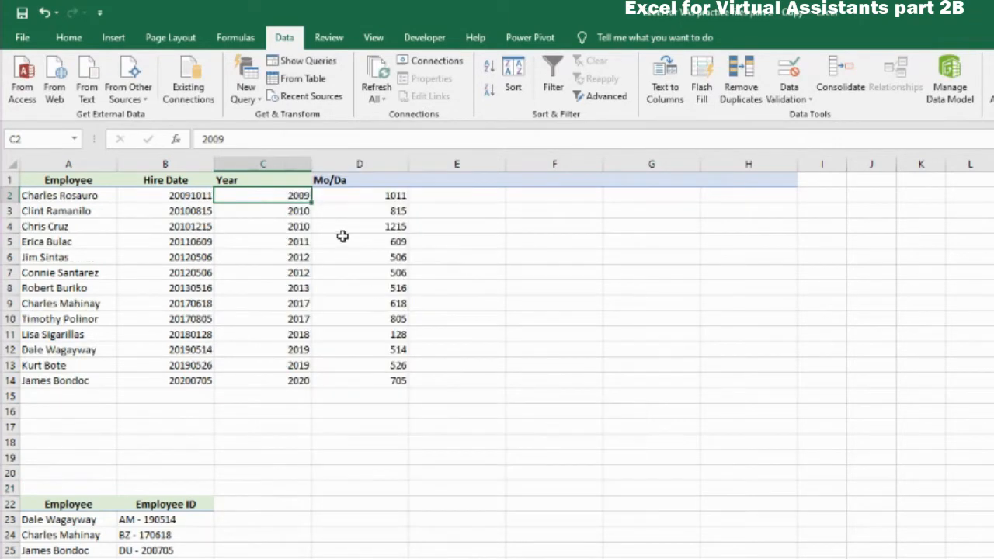
{"action": "left_click_drag", "start_coordinate": [280, 199], "coordinate": [294, 379]}
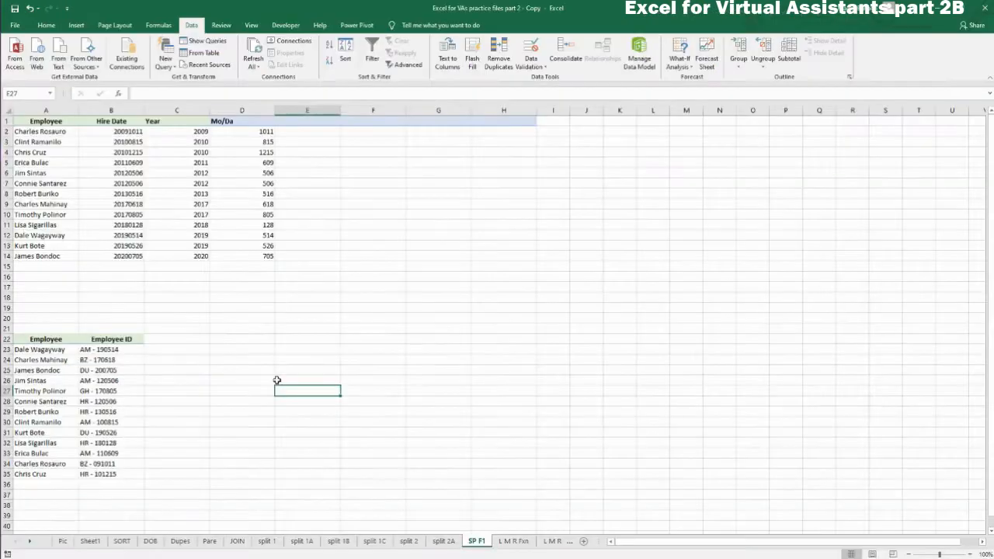
Clear the split year and month/day values from C2:D14, keeping the headers.
{"action": "left_click_drag", "start_coordinate": [182, 130], "coordinate": [256, 254]}
{"action": "key", "text": "Delete"}
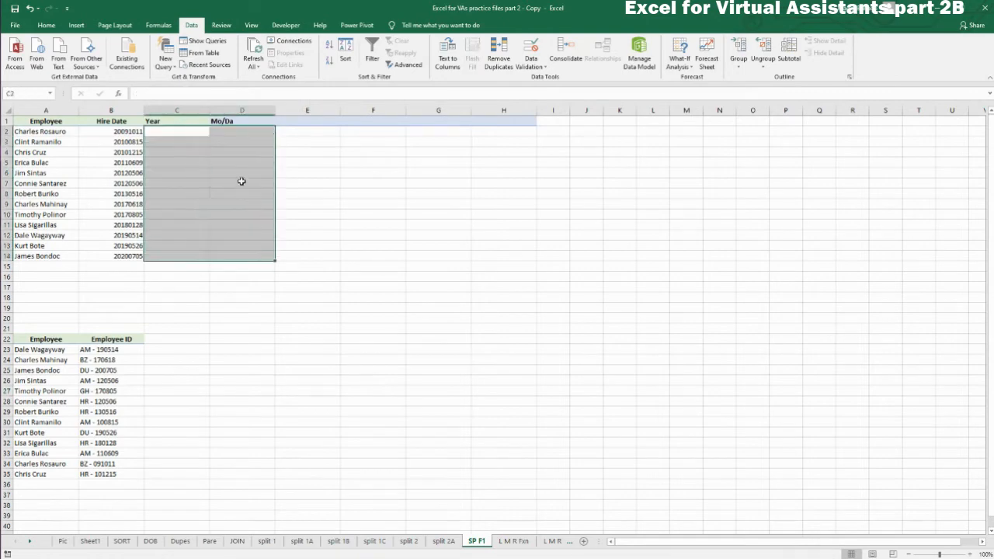
{"action": "left_click", "coordinate": [290, 130]}
Shorten the D1 header to Mo and enter Da as the header in E1.
{"action": "double_click", "coordinate": [226, 120]}
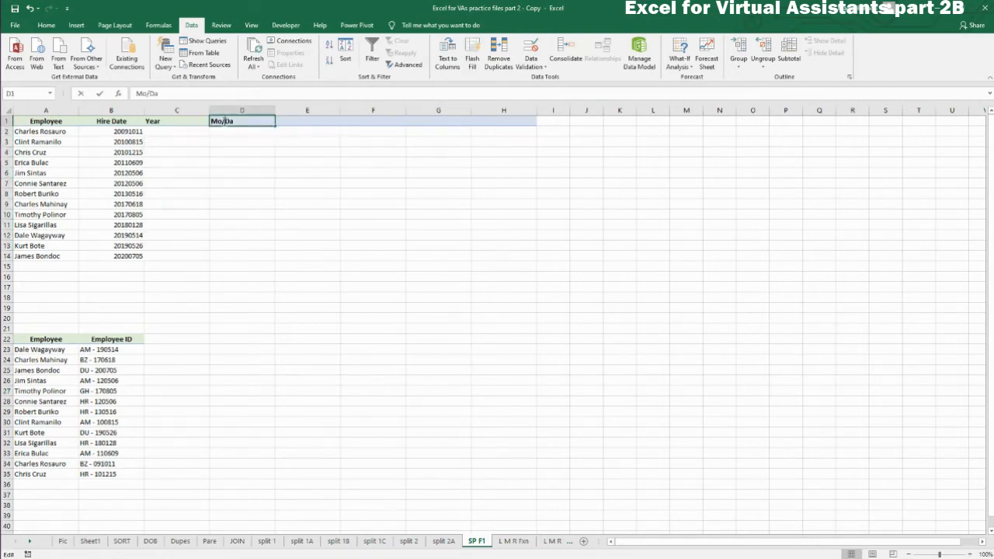
{"action": "left_click_drag", "start_coordinate": [222, 121], "coordinate": [270, 129]}
{"action": "key", "text": "BackSpace"}
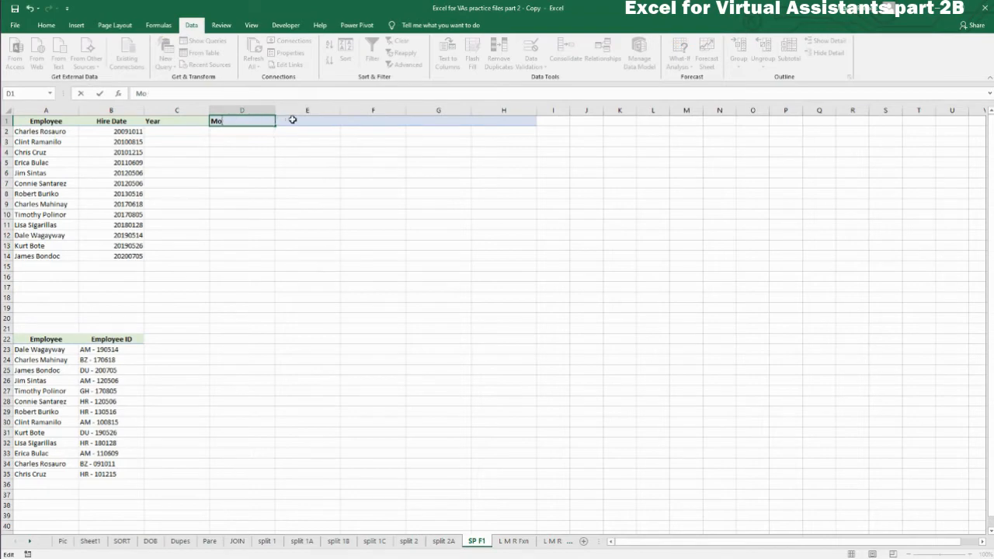
{"action": "left_click", "coordinate": [292, 119]}
{"action": "type", "text": "Da"}
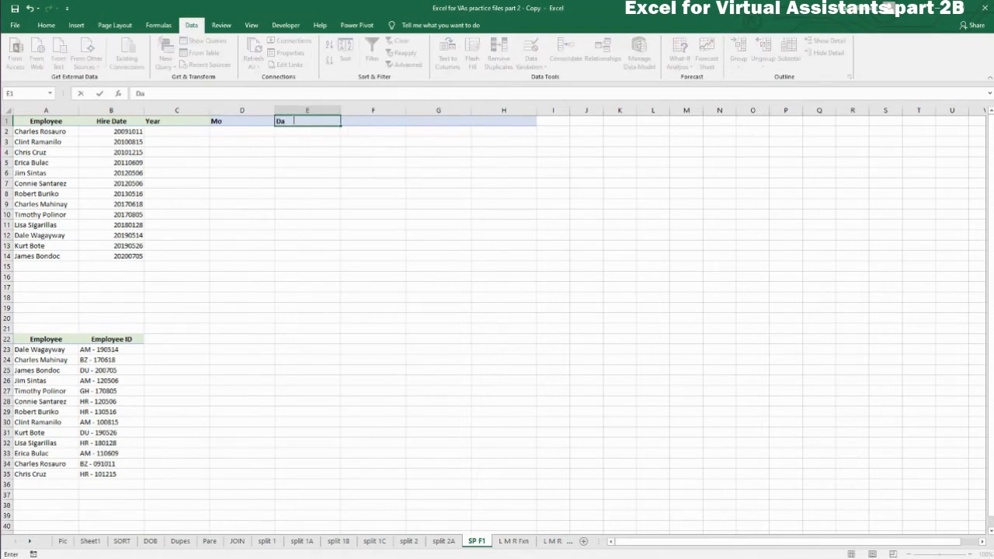
{"action": "left_click_drag", "start_coordinate": [282, 288], "coordinate": [278, 279]}
Start a Fixed width Text to Columns split of the hire dates in B2:B14 and open its column break settings.
{"action": "left_click", "coordinate": [171, 132]}
{"action": "left_click_drag", "start_coordinate": [128, 134], "coordinate": [142, 257]}
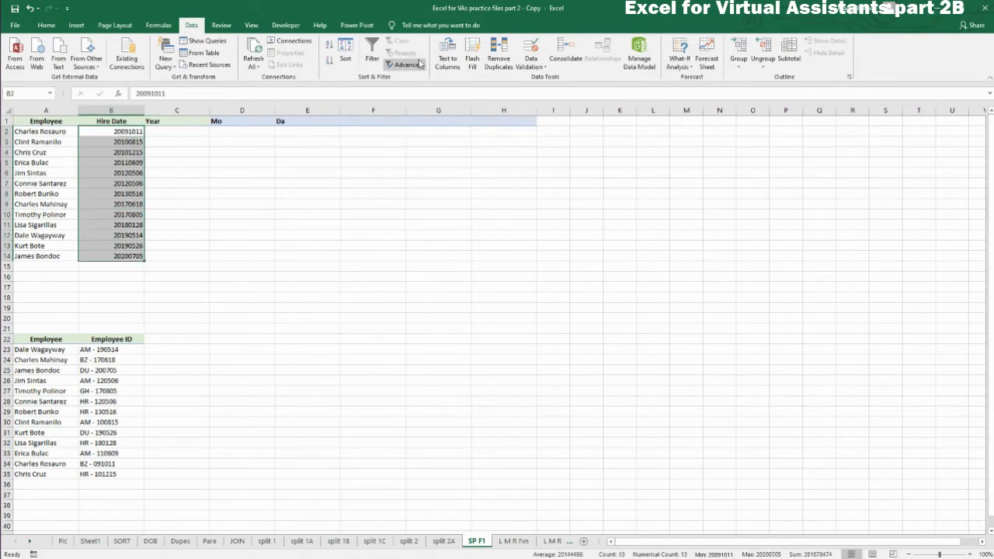
{"action": "left_click", "coordinate": [439, 71]}
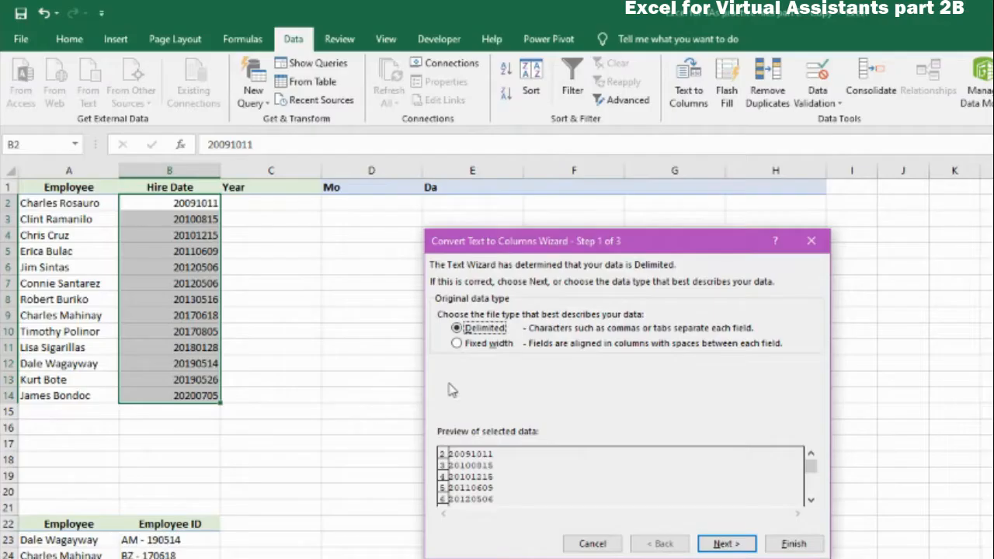
{"action": "left_click", "coordinate": [295, 222]}
{"action": "left_click", "coordinate": [458, 343]}
{"action": "left_click", "coordinate": [725, 543]}
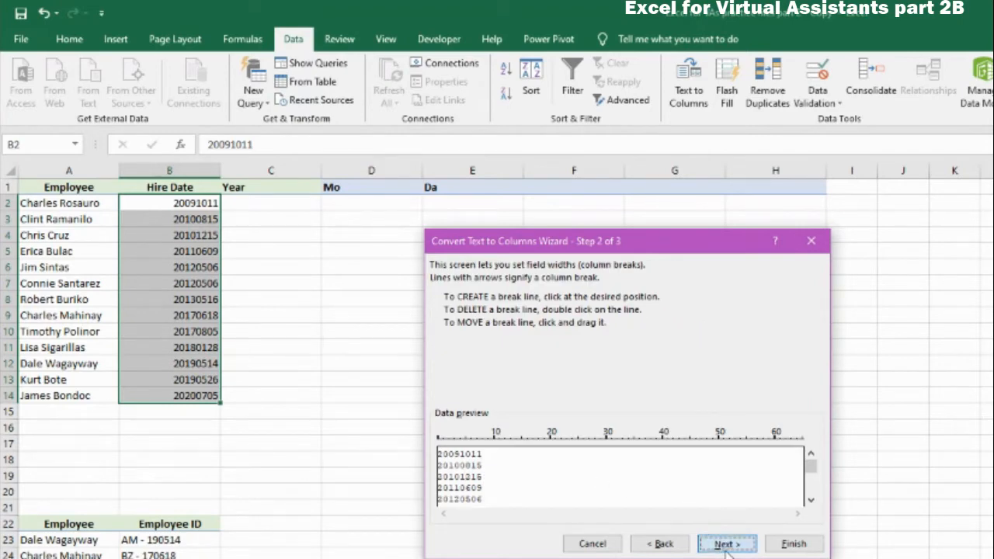
{"action": "left_click", "coordinate": [725, 544]}
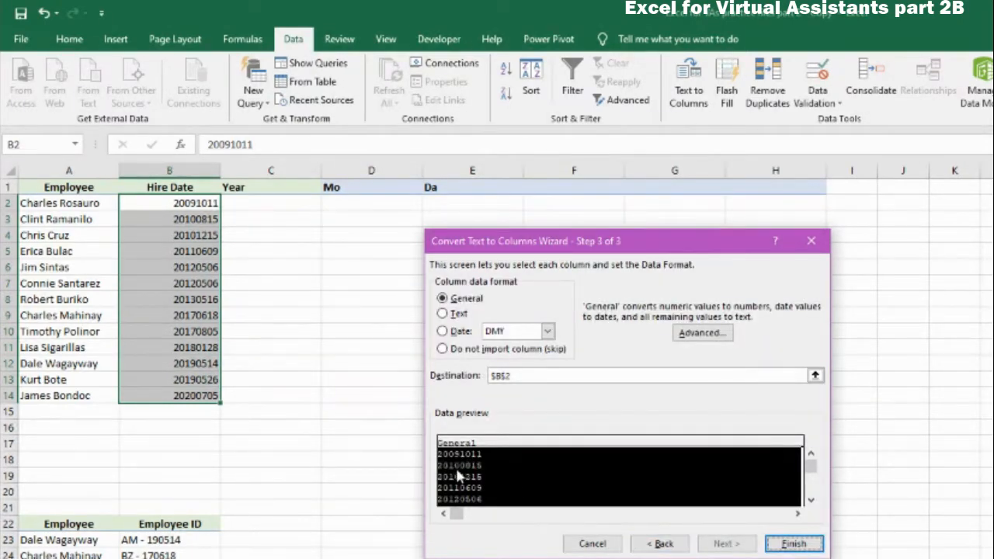
{"action": "left_click", "coordinate": [662, 543]}
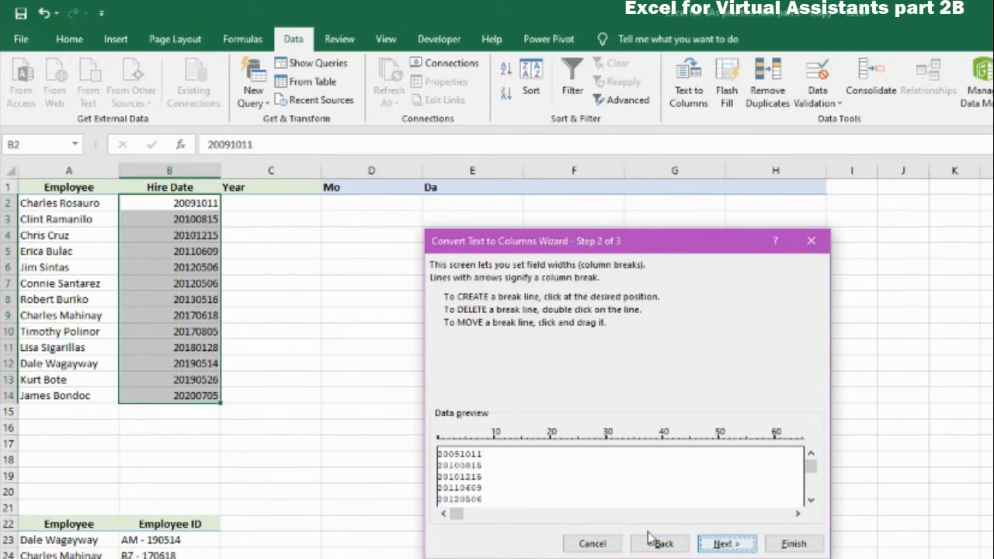
Add column breaks after the four-digit year and after the two-digit month, and continue to the column format settings.
{"action": "left_click", "coordinate": [460, 458]}
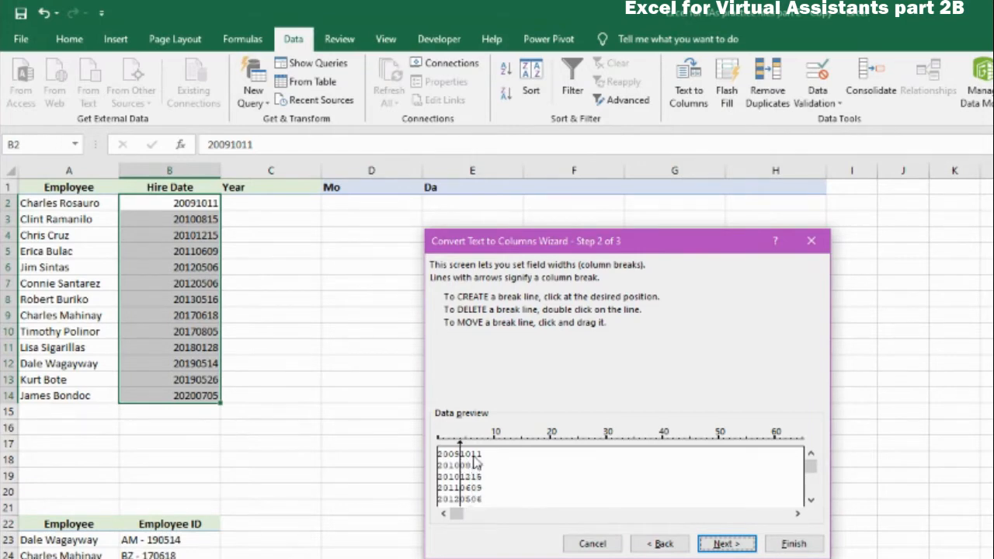
{"action": "left_click", "coordinate": [471, 465]}
{"action": "left_click", "coordinate": [724, 544]}
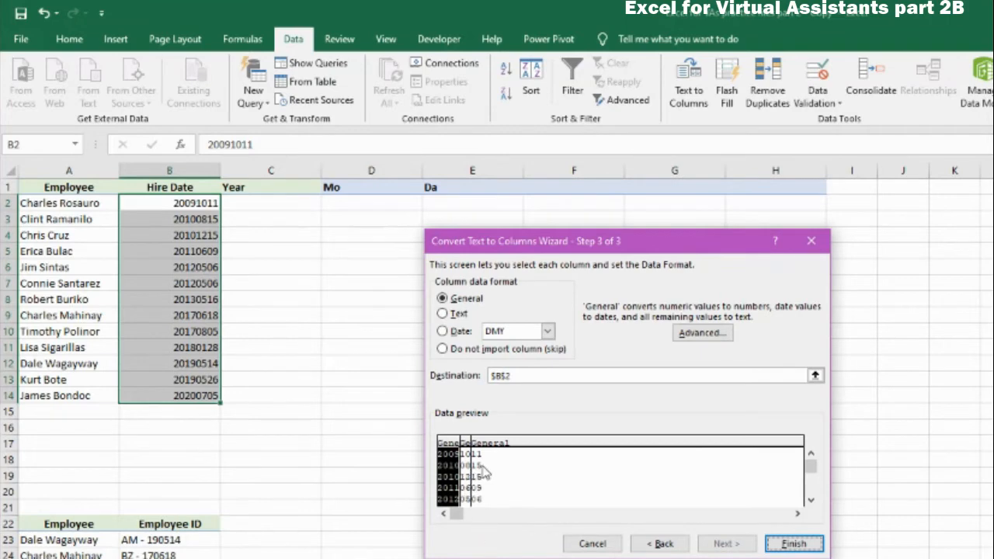
Set the destination to C2, complete the hire date split, and check the year, month and day columns.
{"action": "left_click", "coordinate": [815, 375]}
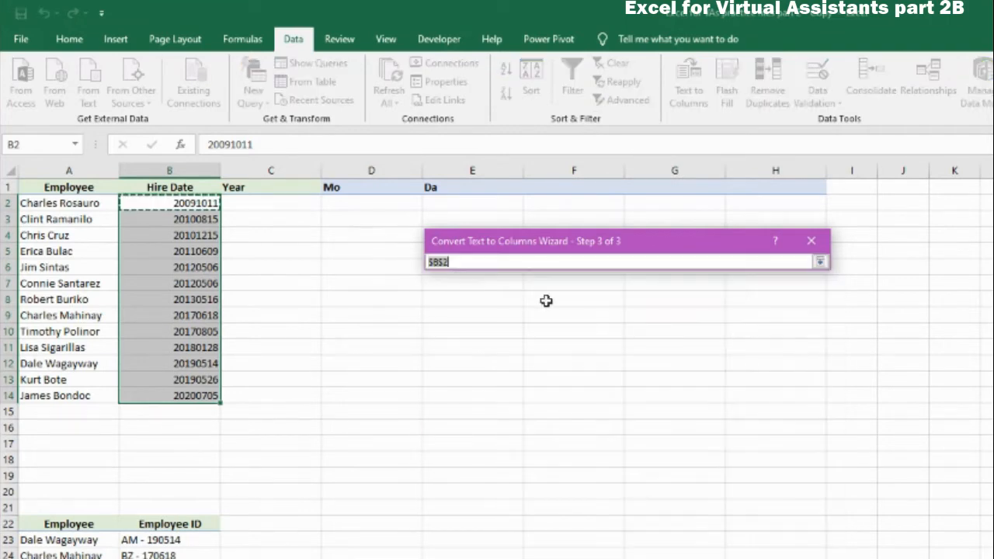
{"action": "left_click", "coordinate": [271, 204]}
{"action": "left_click", "coordinate": [819, 264]}
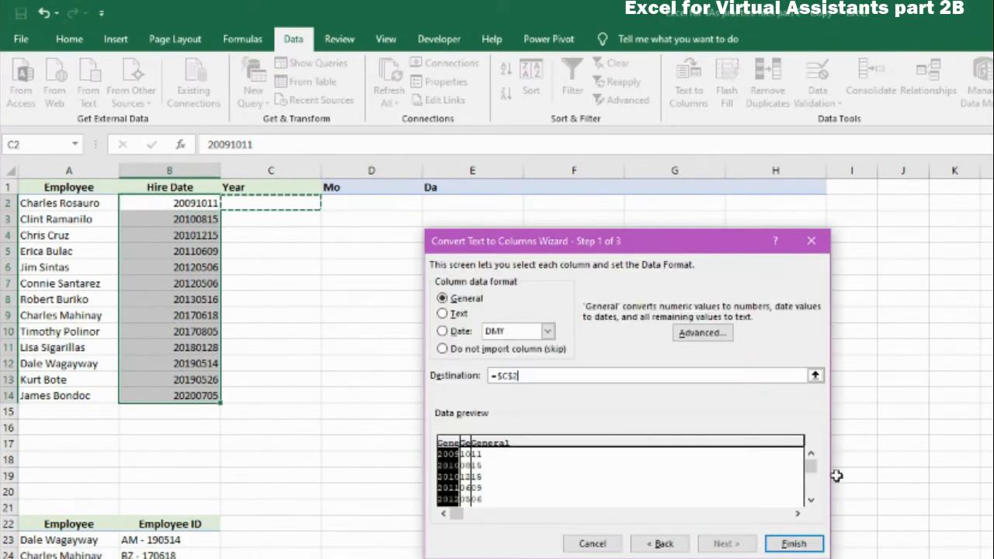
{"action": "left_click", "coordinate": [808, 543]}
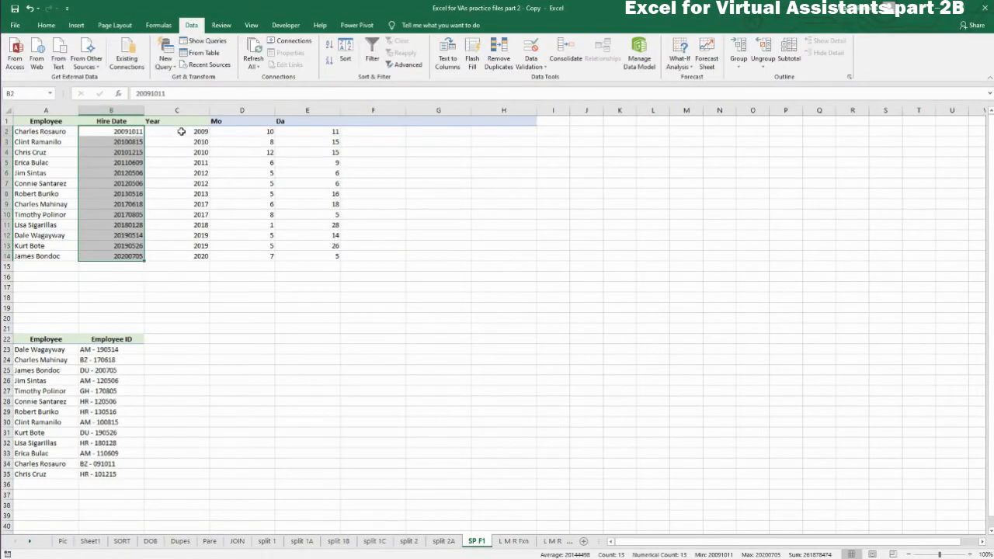
{"action": "left_click_drag", "start_coordinate": [181, 131], "coordinate": [182, 195]}
{"action": "left_click_drag", "start_coordinate": [231, 133], "coordinate": [260, 151]}
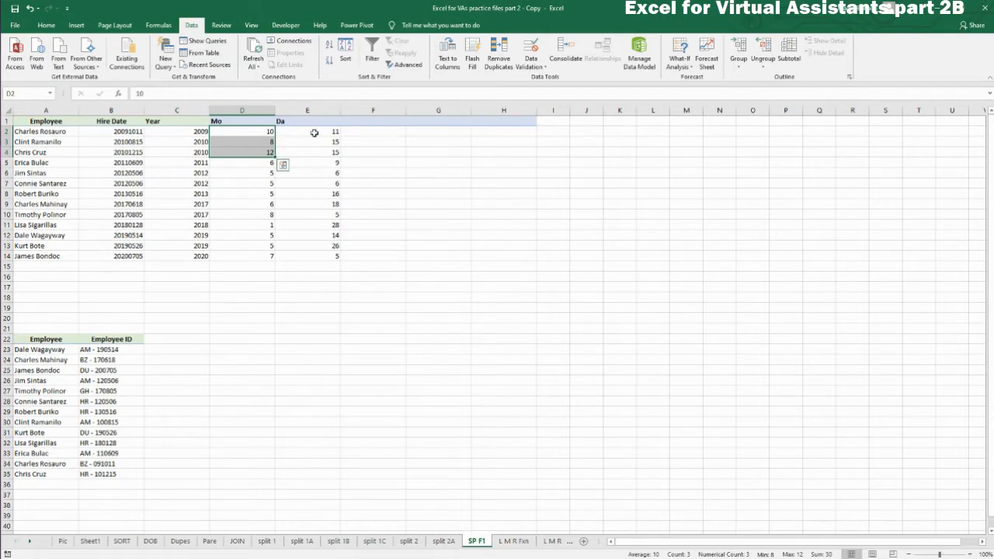
{"action": "left_click_drag", "start_coordinate": [314, 133], "coordinate": [320, 225]}
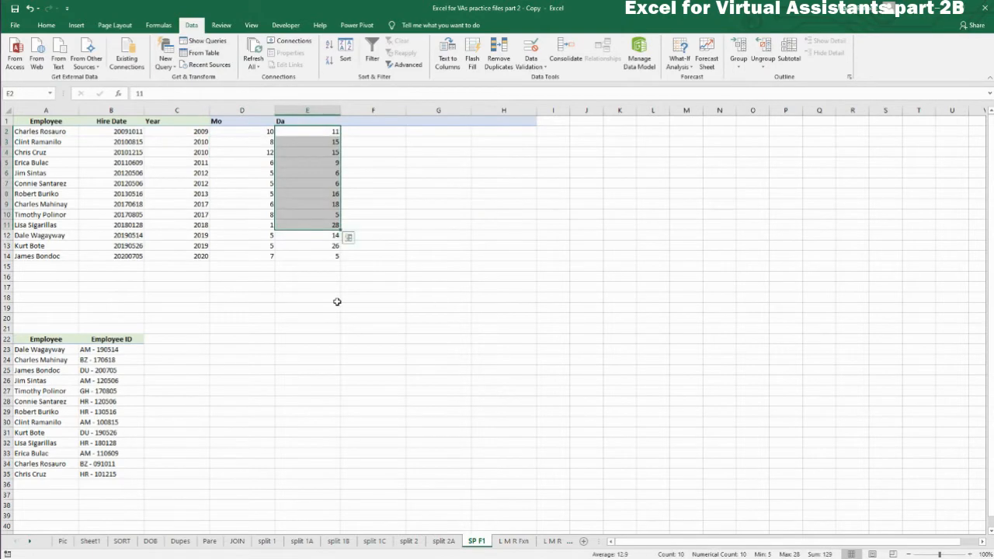
Sort the employee table by the Mo column from smallest to largest and select the month 8 rows, A11:E12.
{"action": "left_click", "coordinate": [235, 129]}
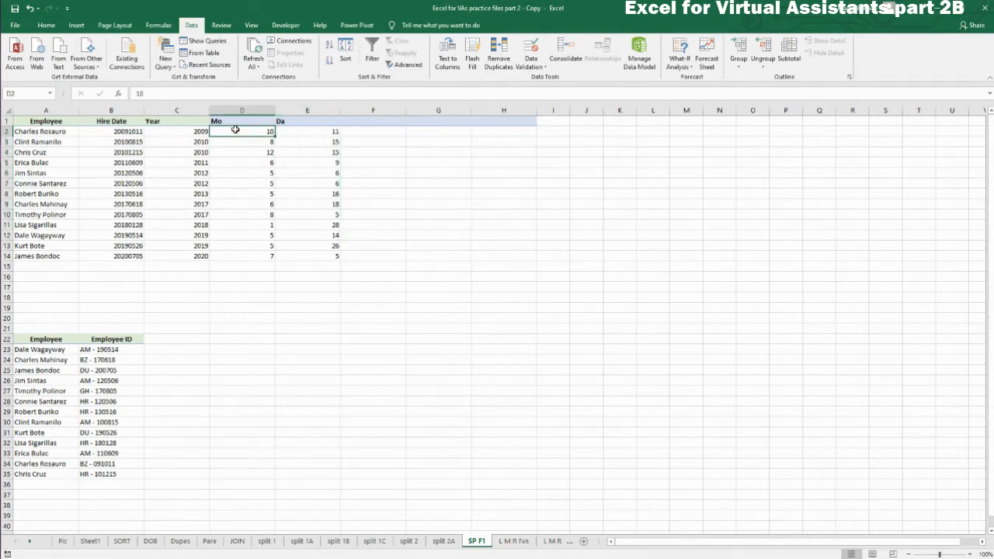
{"action": "right_click", "coordinate": [235, 130]}
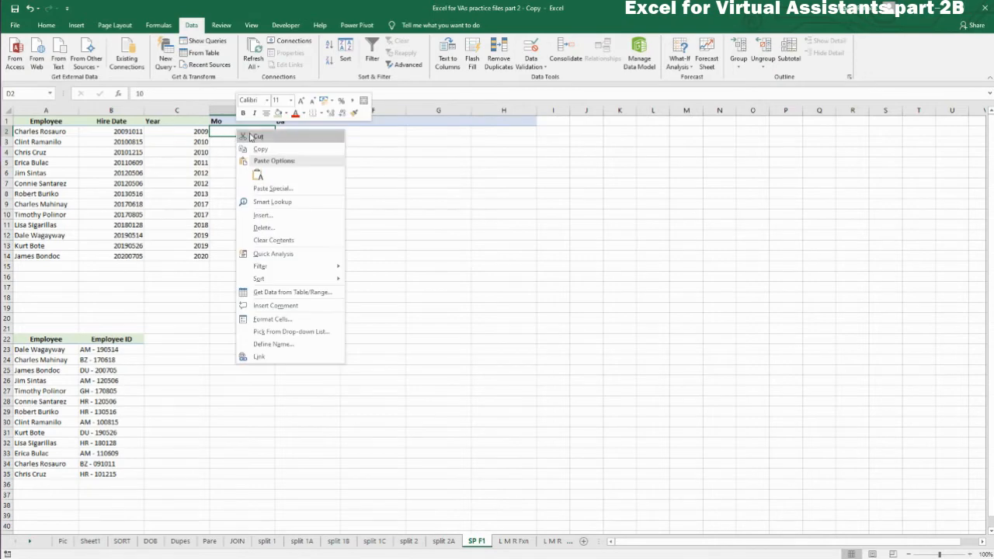
{"action": "mouse_move", "coordinate": [303, 279]}
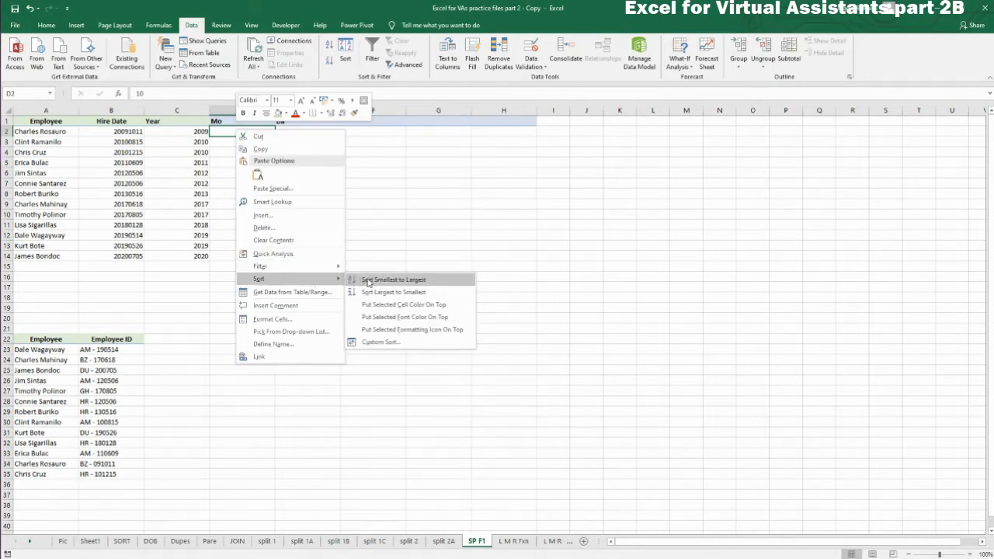
{"action": "left_click", "coordinate": [368, 281]}
{"action": "left_click_drag", "start_coordinate": [268, 227], "coordinate": [268, 235]}
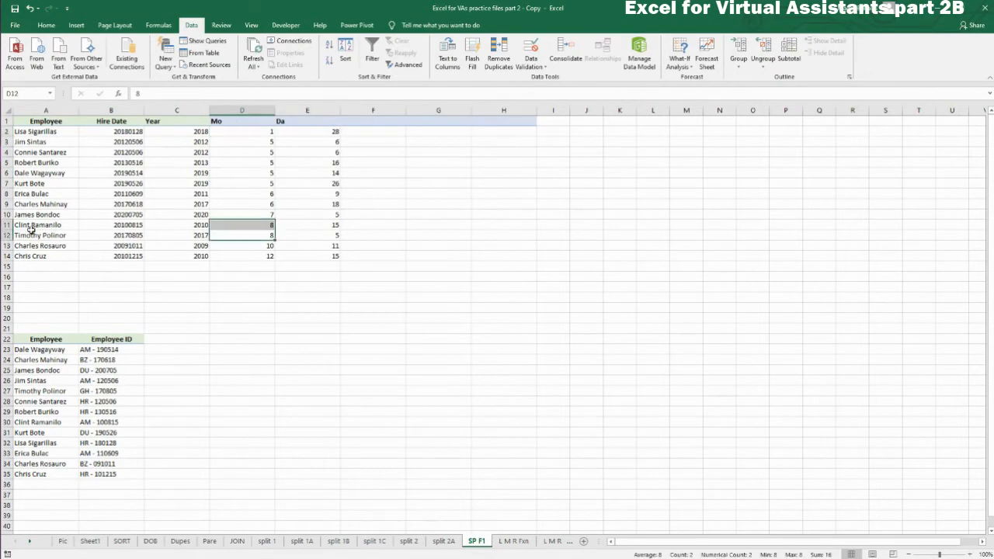
{"action": "left_click_drag", "start_coordinate": [29, 225], "coordinate": [326, 238]}
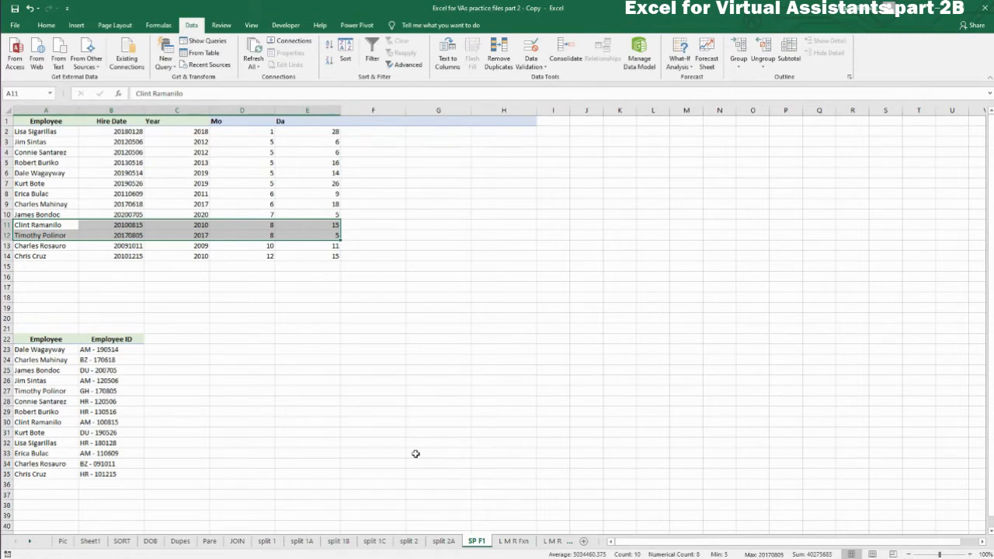
Start a Text to Columns split of the employee IDs in B23:B35.
{"action": "left_click", "coordinate": [260, 432]}
{"action": "scroll", "coordinate": [285, 427], "scroll_direction": "down", "scroll_amount": 1}
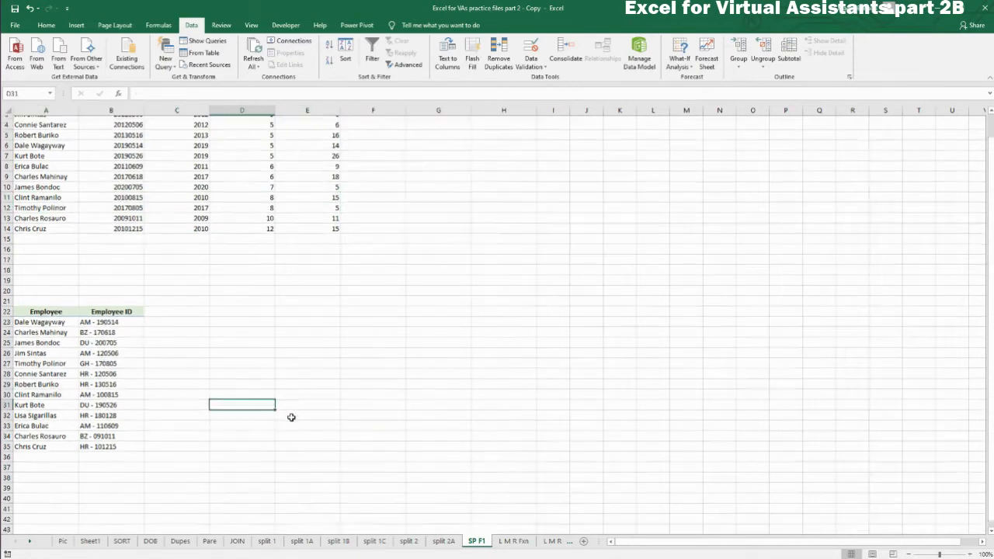
{"action": "left_click_drag", "start_coordinate": [97, 319], "coordinate": [102, 441]}
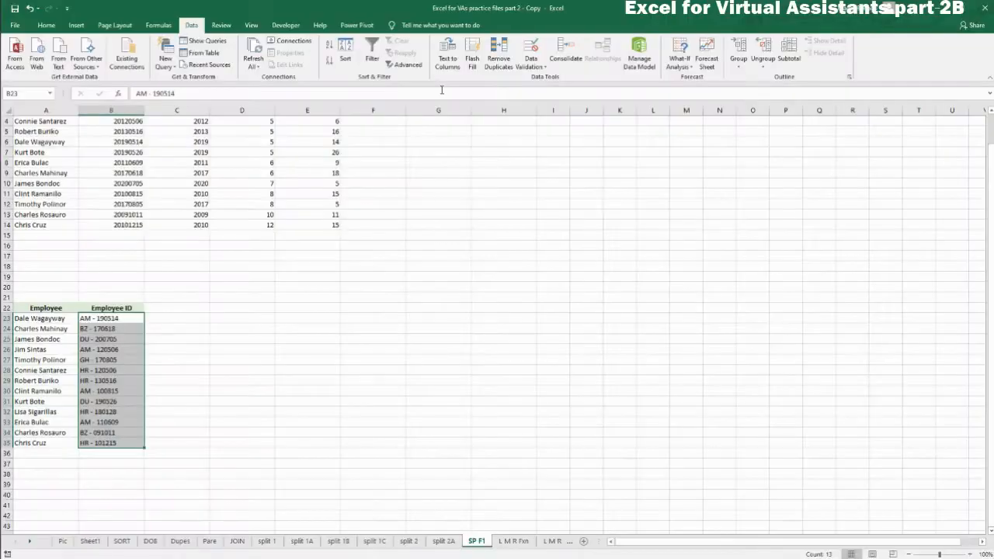
{"action": "left_click", "coordinate": [447, 56]}
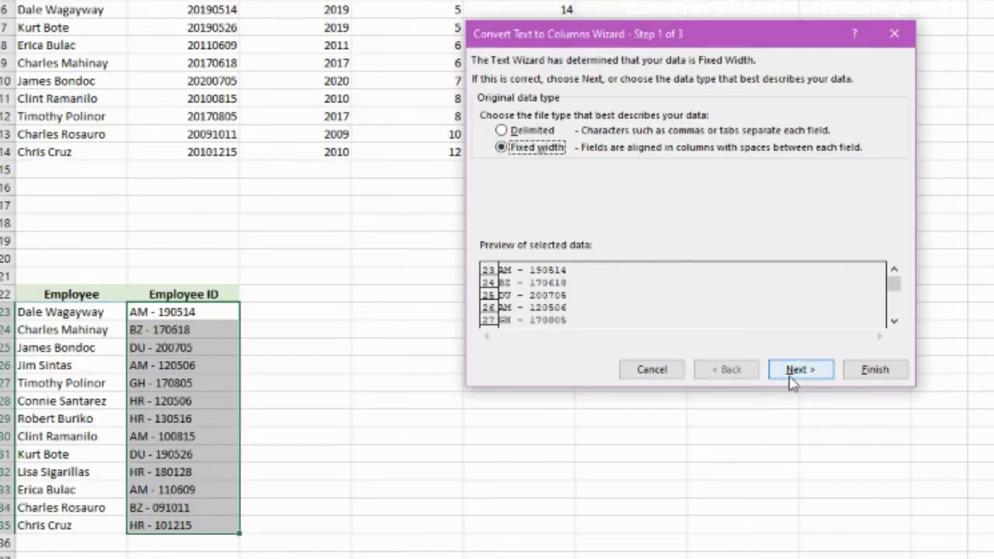
For the fixed-width split of the Employee IDs, move the second column break to just before the digits.
{"action": "left_click", "coordinate": [472, 352]}
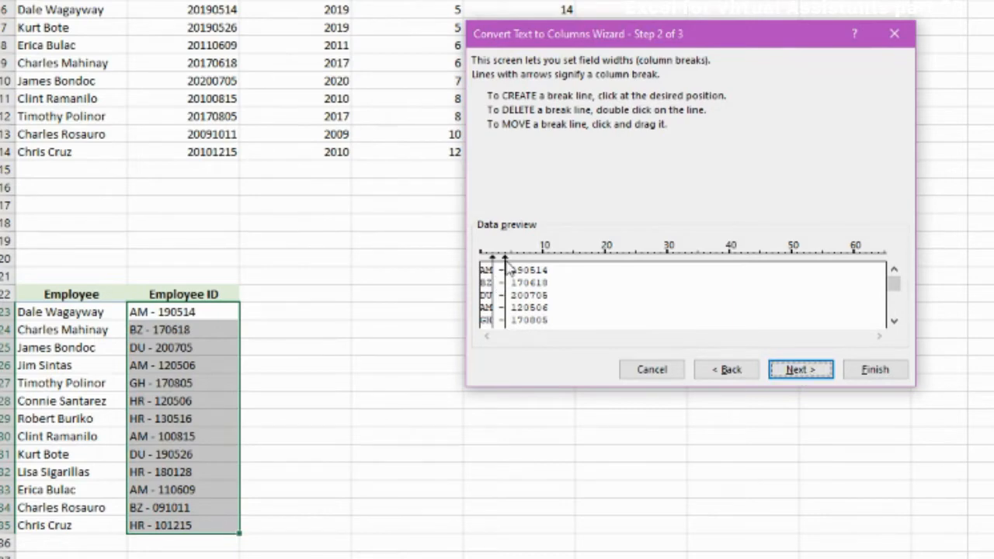
{"action": "left_click_drag", "start_coordinate": [506, 266], "coordinate": [510, 268]}
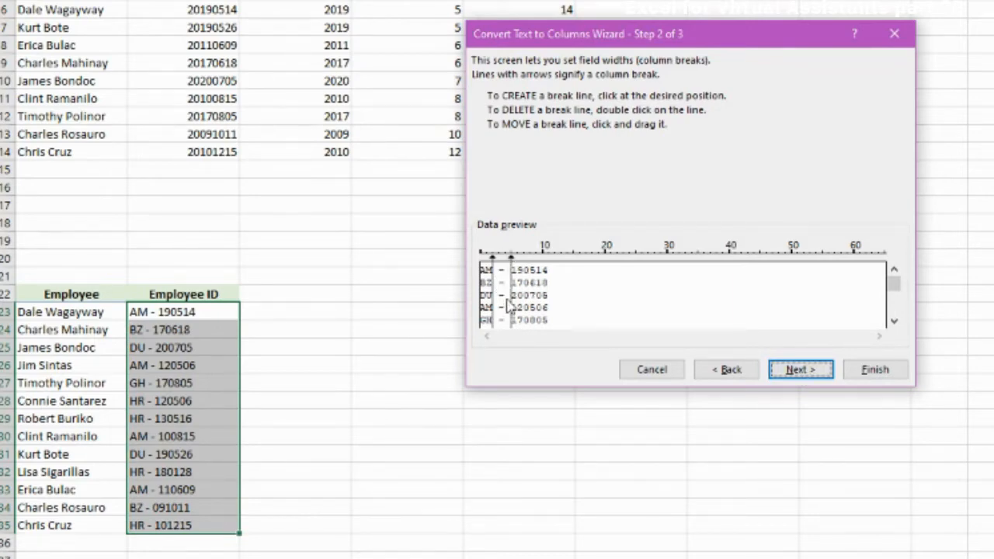
{"action": "left_click", "coordinate": [802, 372]}
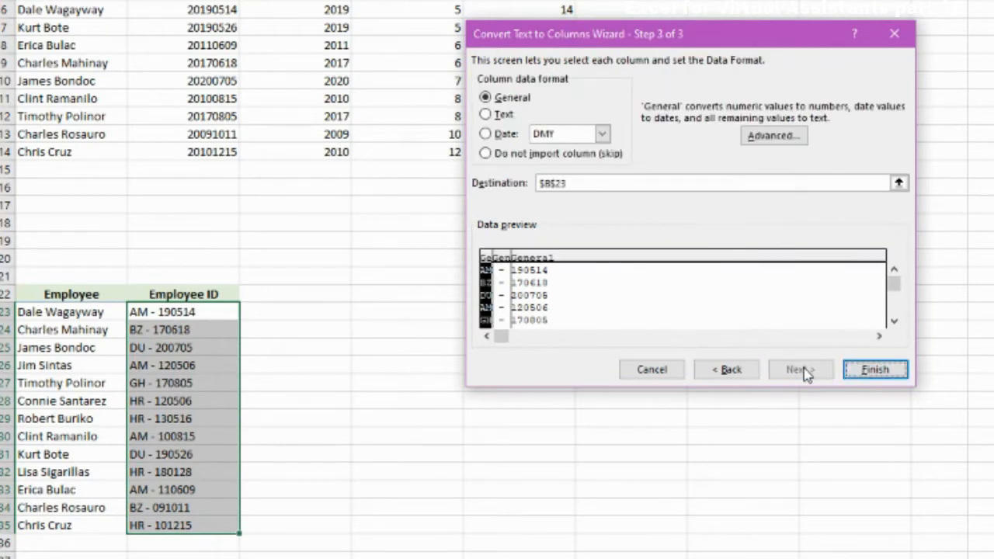
Exclude the hyphen column from the import, set the destination to cell C23, and finish splitting the Employee IDs.
{"action": "left_click", "coordinate": [505, 281]}
{"action": "left_click", "coordinate": [484, 153]}
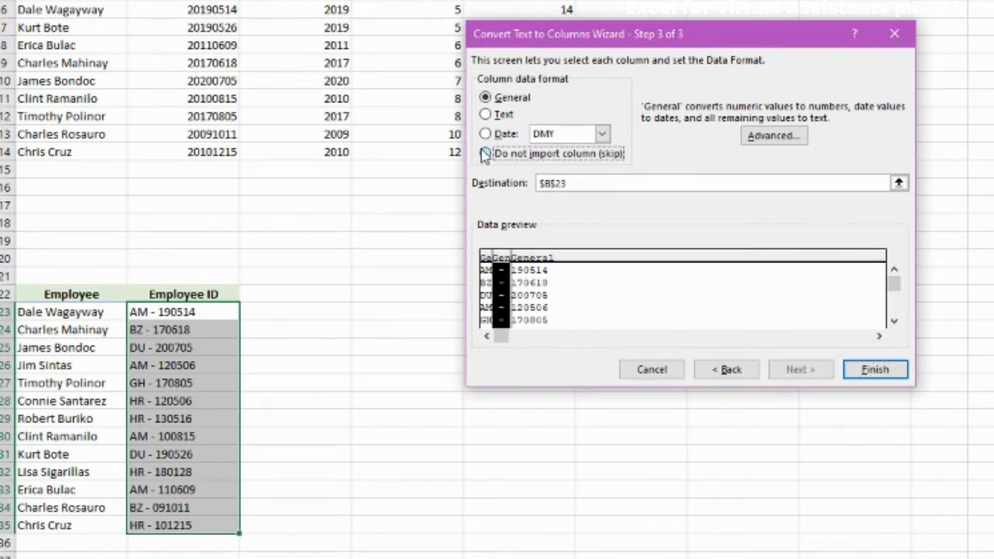
{"action": "left_click", "coordinate": [898, 183]}
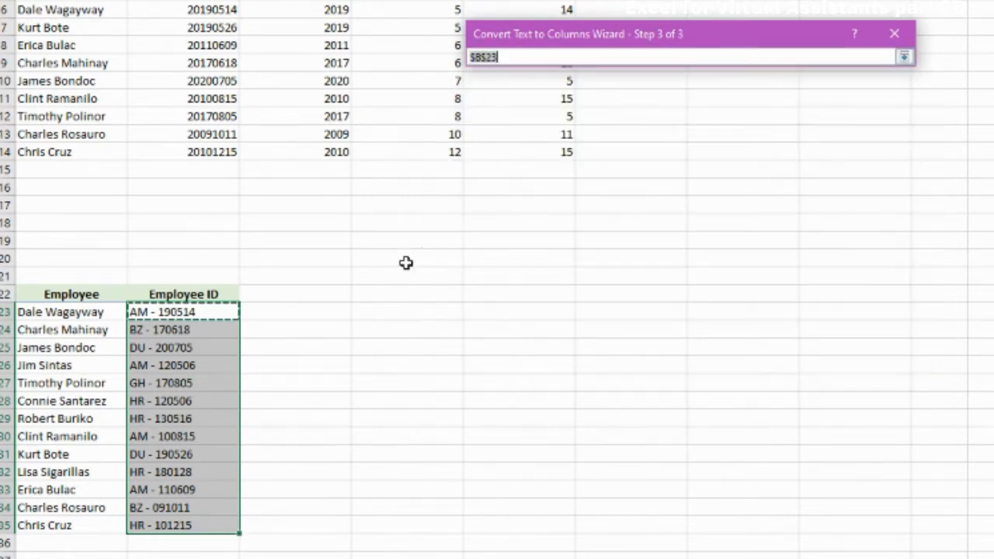
{"action": "left_click", "coordinate": [311, 310]}
{"action": "left_click", "coordinate": [905, 57]}
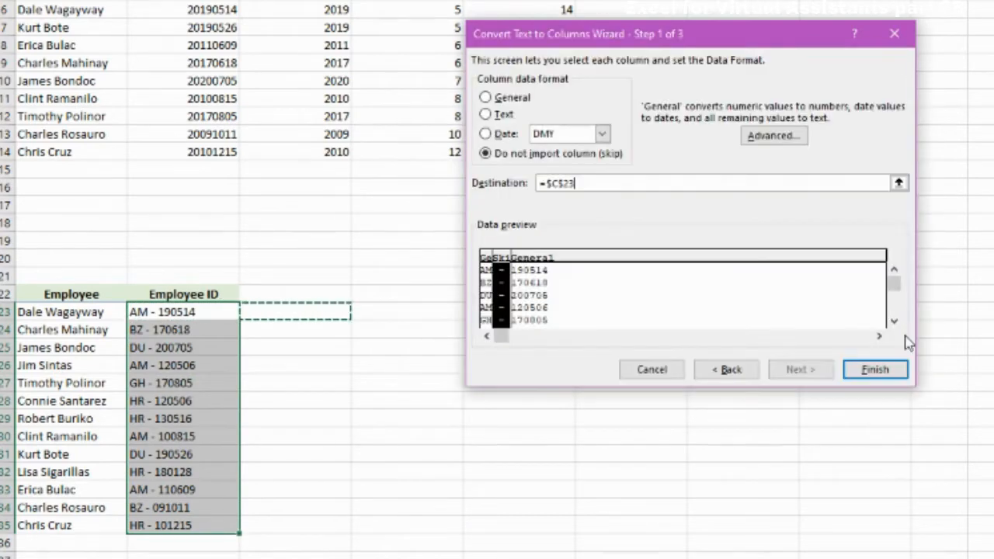
{"action": "left_click", "coordinate": [937, 369]}
{"action": "left_click", "coordinate": [358, 390]}
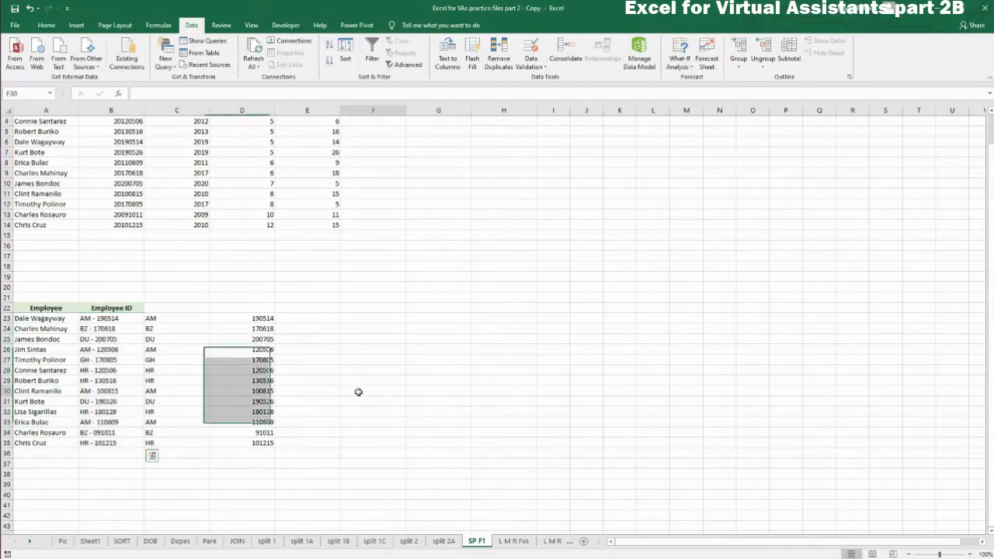
Head the two split columns with Dept in C22 and ID# in D22.
{"action": "left_click_drag", "start_coordinate": [156, 319], "coordinate": [155, 443]}
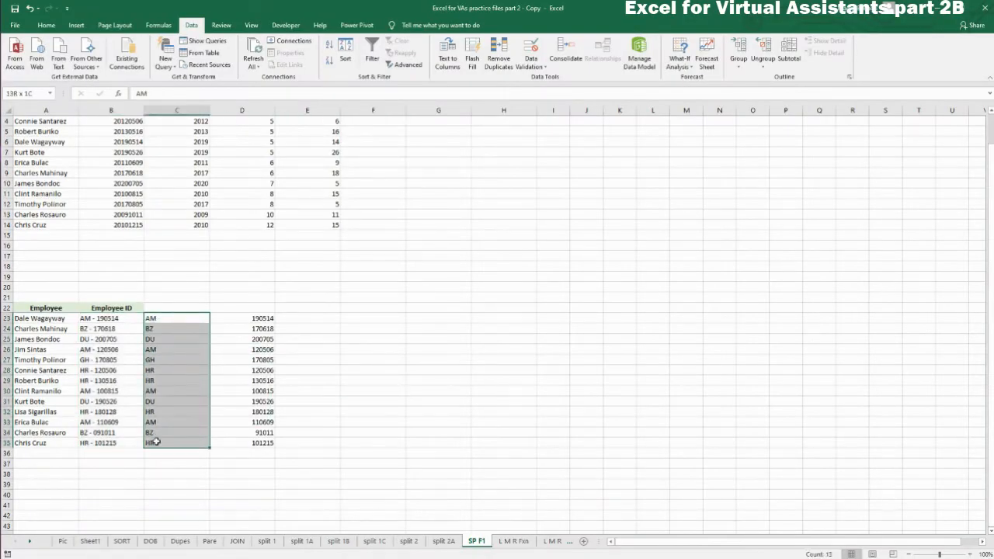
{"action": "left_click", "coordinate": [262, 323]}
{"action": "left_click_drag", "start_coordinate": [261, 321], "coordinate": [261, 442]}
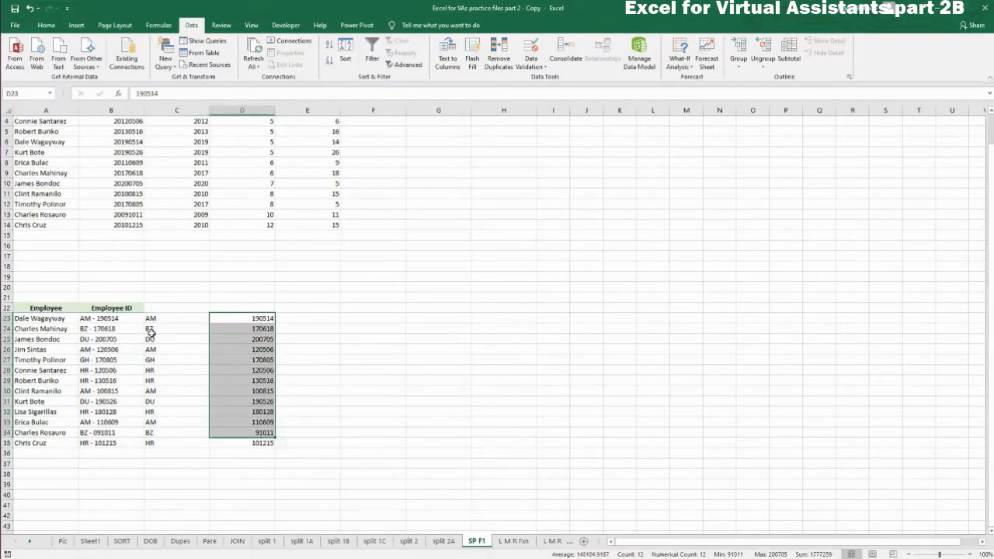
{"action": "left_click", "coordinate": [224, 309]}
{"action": "type", "text": "Dept"}
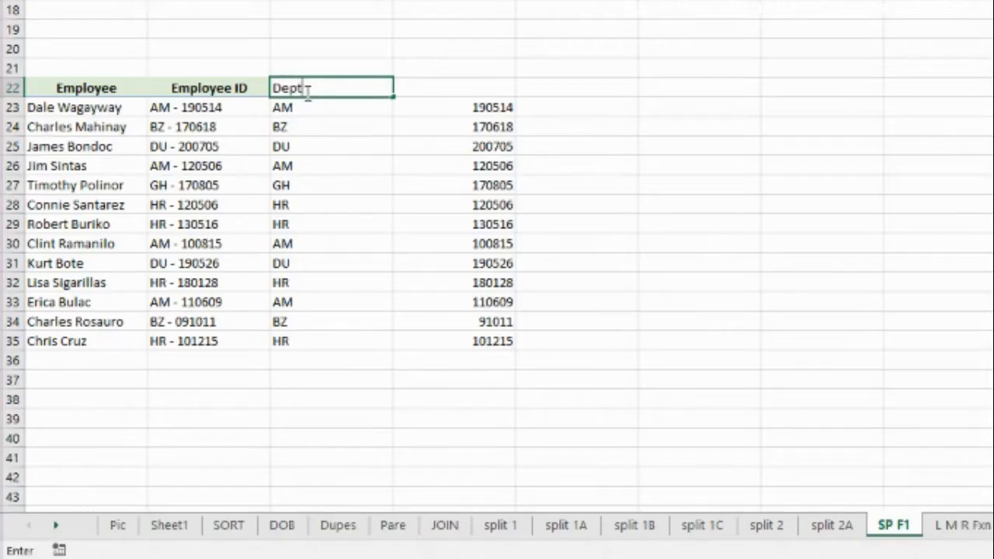
{"action": "key", "text": "Tab"}
{"action": "type", "text": "ID"}
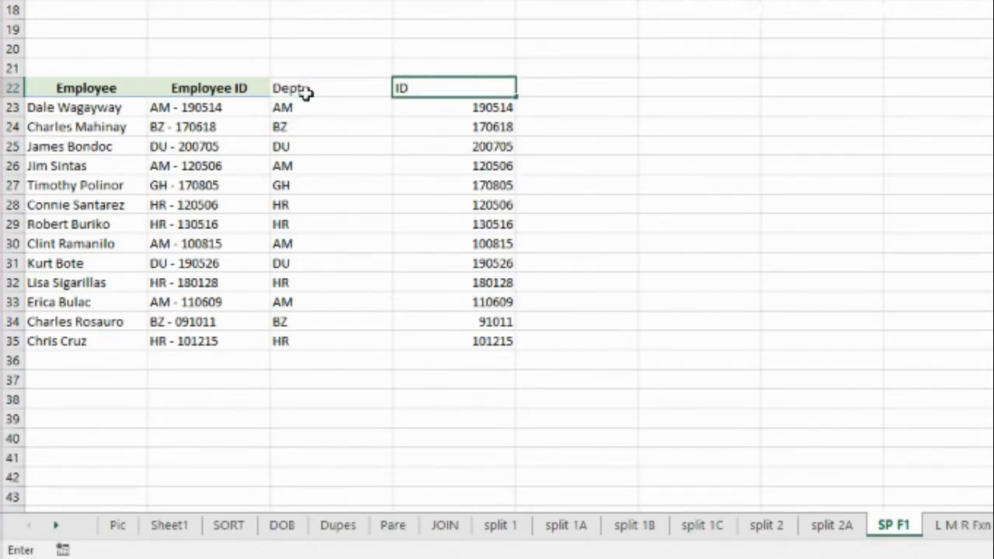
{"action": "type", "text": "#"}
{"action": "left_click", "coordinate": [365, 179]}
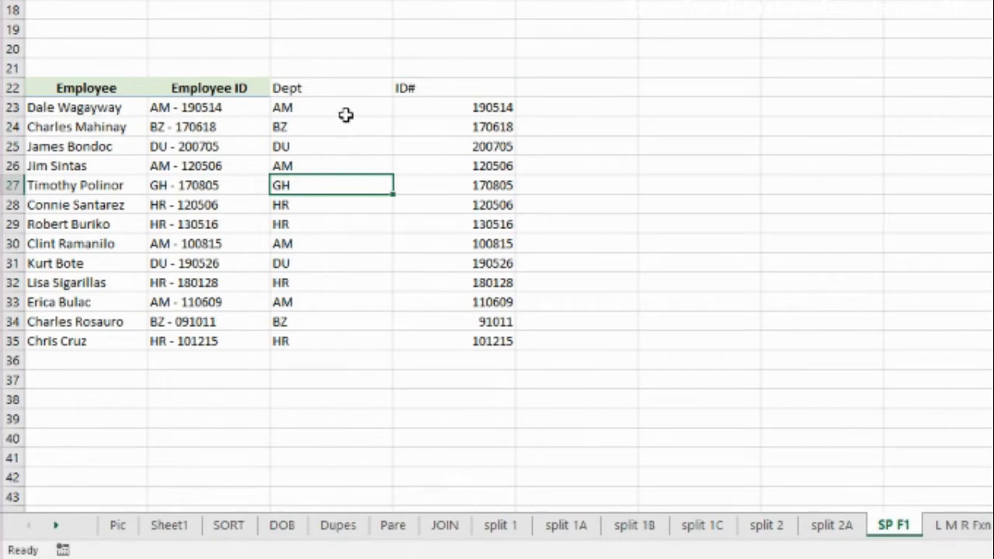
Sort the lower employee table by the Dept column from A to Z and check the AM and HR groups.
{"action": "right_click", "coordinate": [347, 115]}
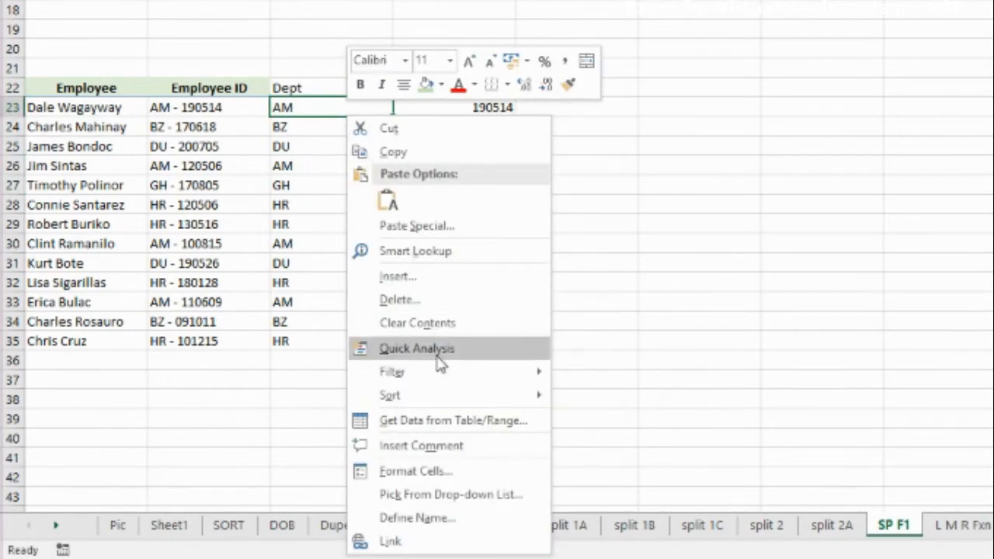
{"action": "mouse_move", "coordinate": [455, 394]}
{"action": "left_click", "coordinate": [609, 458]}
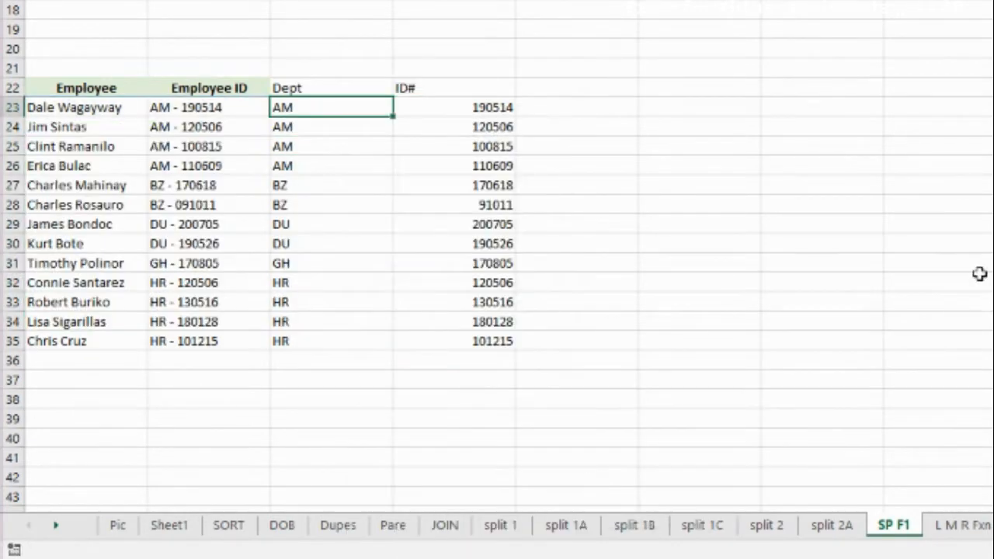
{"action": "left_click_drag", "start_coordinate": [290, 106], "coordinate": [315, 168]}
{"action": "left_click_drag", "start_coordinate": [303, 284], "coordinate": [457, 339]}
{"action": "left_click_drag", "start_coordinate": [586, 423], "coordinate": [586, 432]}
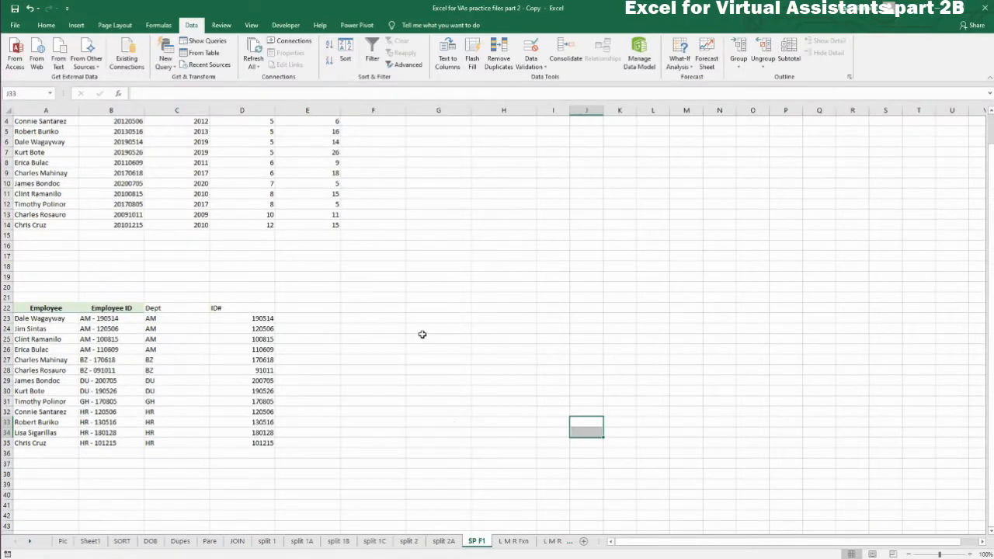
{"action": "left_click", "coordinate": [430, 384]}
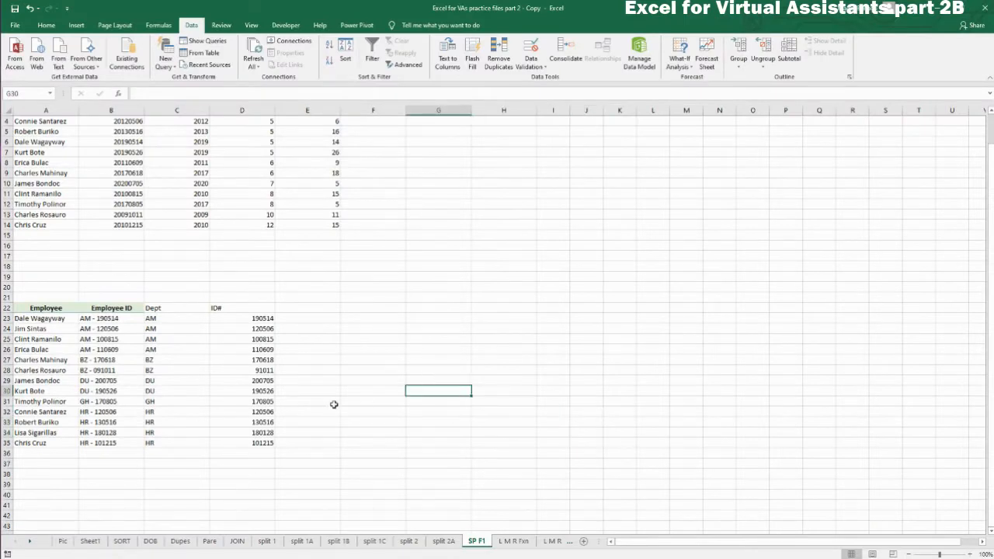
{"action": "scroll", "coordinate": [402, 406], "scroll_direction": "up", "scroll_amount": 1}
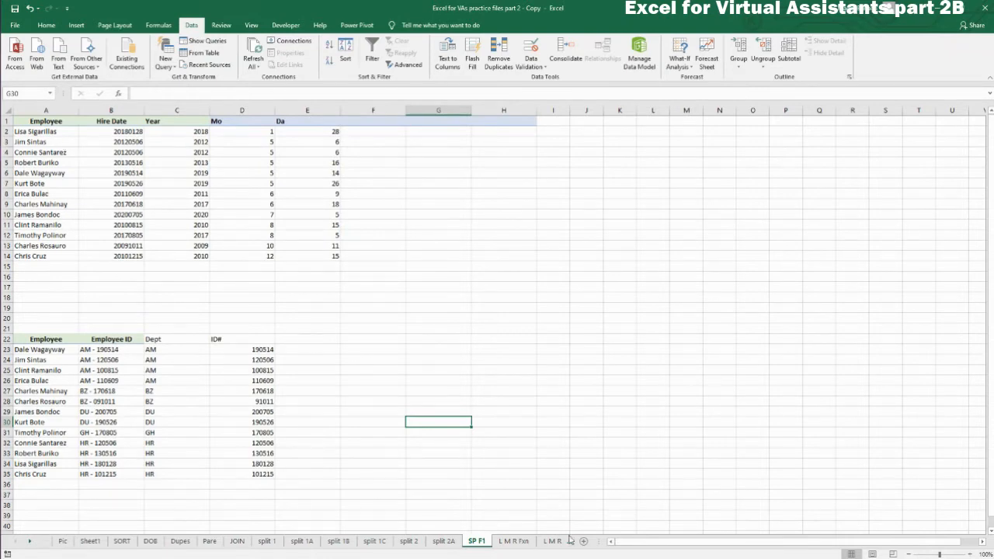
{"action": "left_click", "coordinate": [446, 368]}
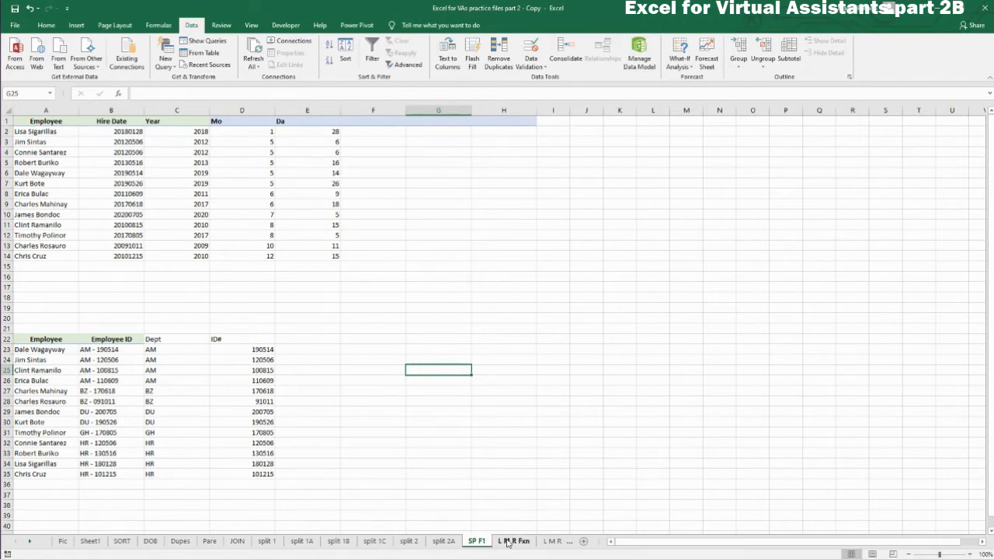
{"action": "left_click", "coordinate": [203, 216]}
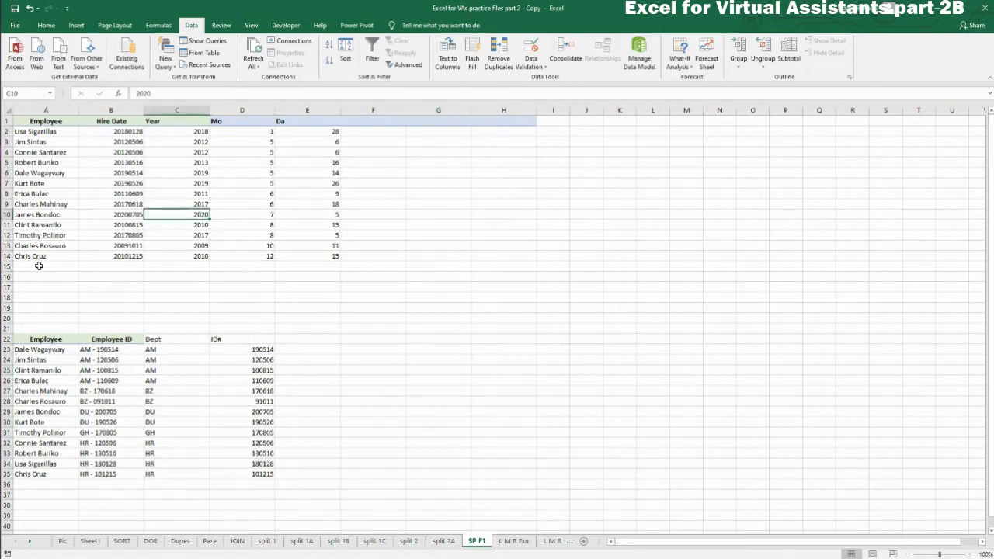
{"action": "left_click", "coordinate": [39, 266]}
Try clearing B14:G16 and filling row 13's hire date values down into row 14, and undo both changes.
{"action": "left_click", "coordinate": [125, 253]}
{"action": "left_click_drag", "start_coordinate": [405, 274], "coordinate": [406, 275]}
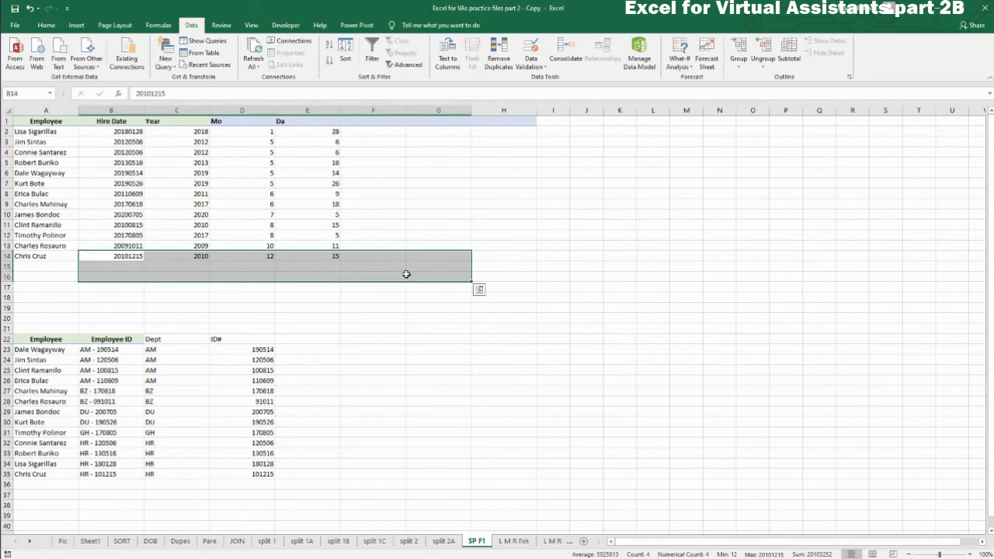
{"action": "key", "text": "Delete"}
{"action": "left_click_drag", "start_coordinate": [128, 245], "coordinate": [317, 247]}
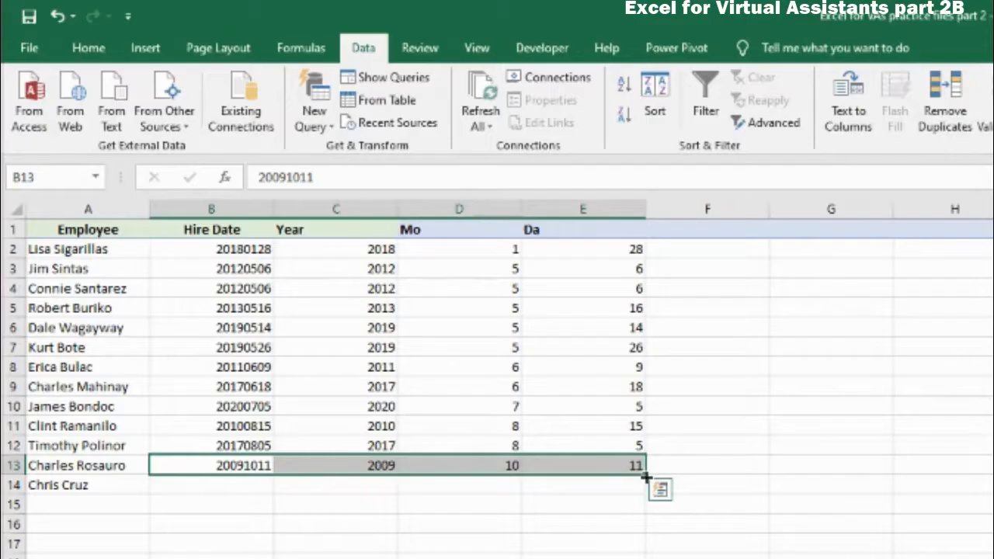
{"action": "left_click_drag", "start_coordinate": [645, 477], "coordinate": [647, 516]}
{"action": "key", "text": "ctrl+z"}
{"action": "key", "text": "ctrl+z"}
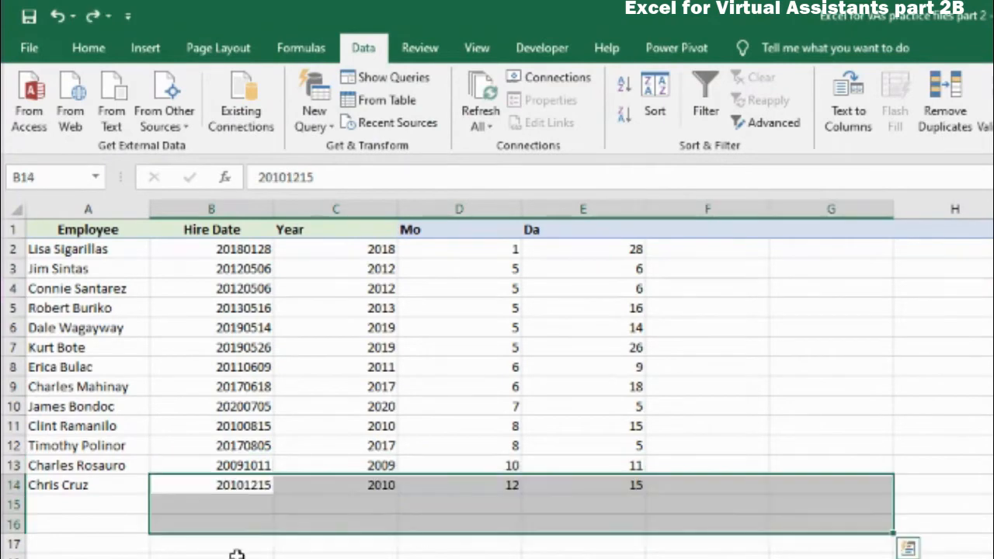
{"action": "left_click", "coordinate": [235, 551]}
Change the hire date in B6 to 20200120 and check row 6's Year, Mo and Da cells against it.
{"action": "left_click", "coordinate": [35, 326]}
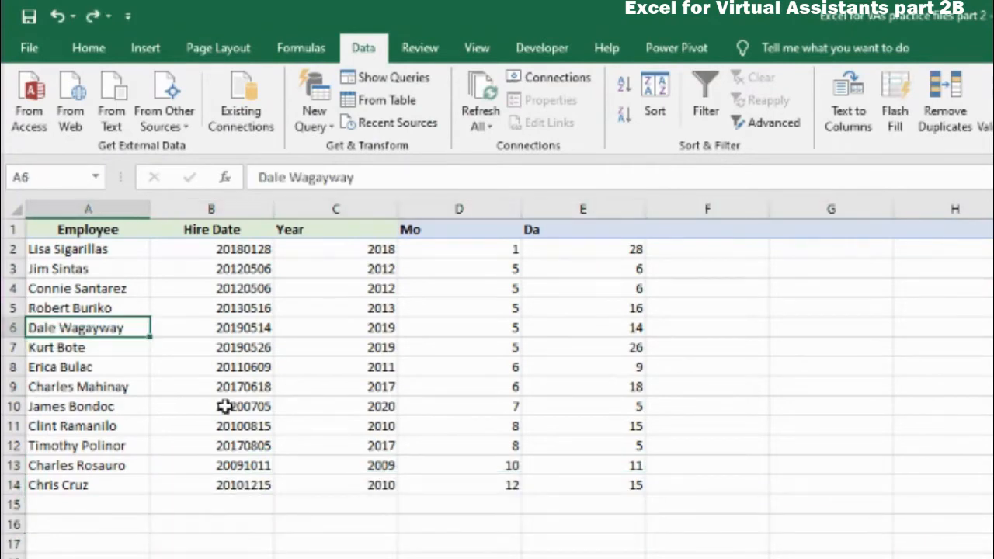
{"action": "left_click", "coordinate": [230, 326]}
{"action": "type", "text": "20200120"}
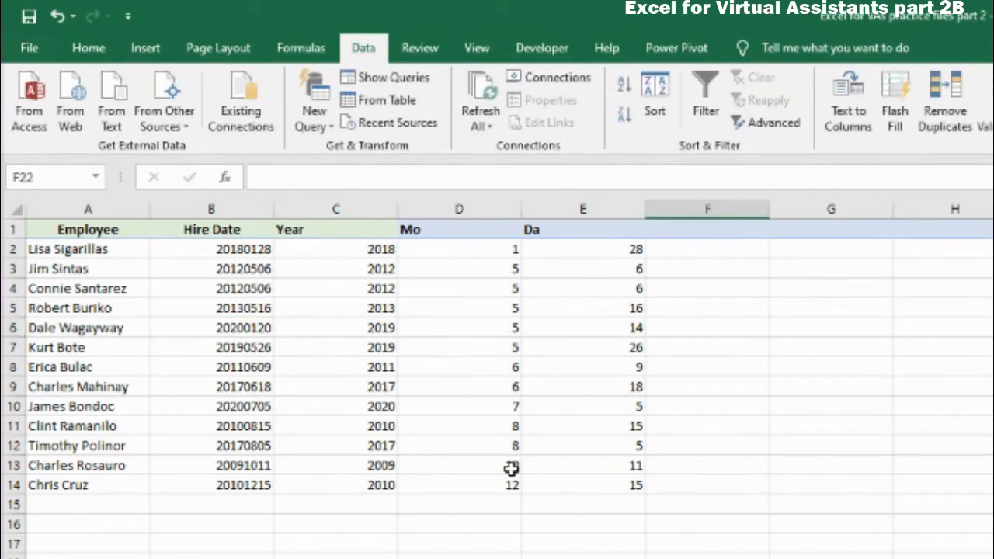
{"action": "left_click_drag", "start_coordinate": [388, 327], "coordinate": [658, 330]}
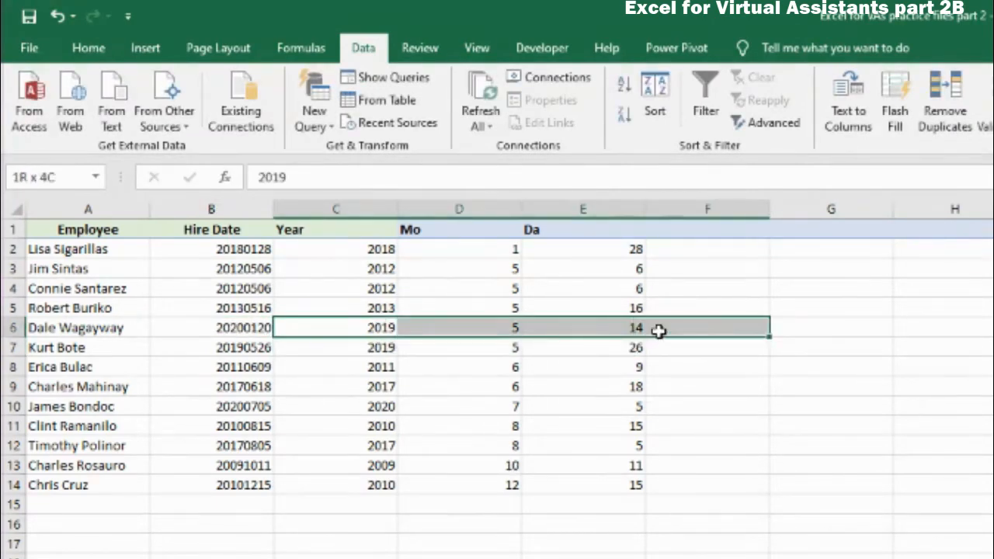
{"action": "left_click", "coordinate": [234, 328]}
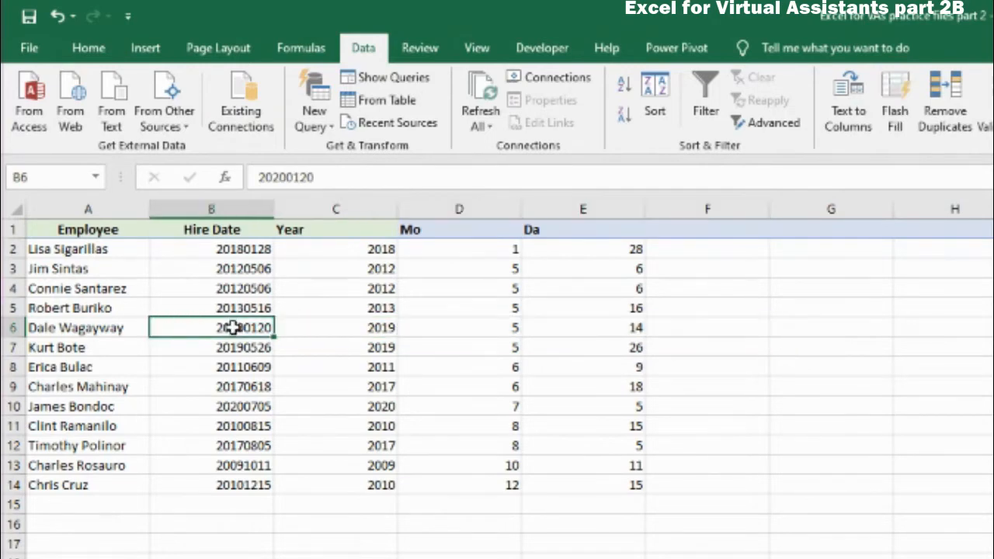
{"action": "left_click_drag", "start_coordinate": [344, 327], "coordinate": [569, 342]}
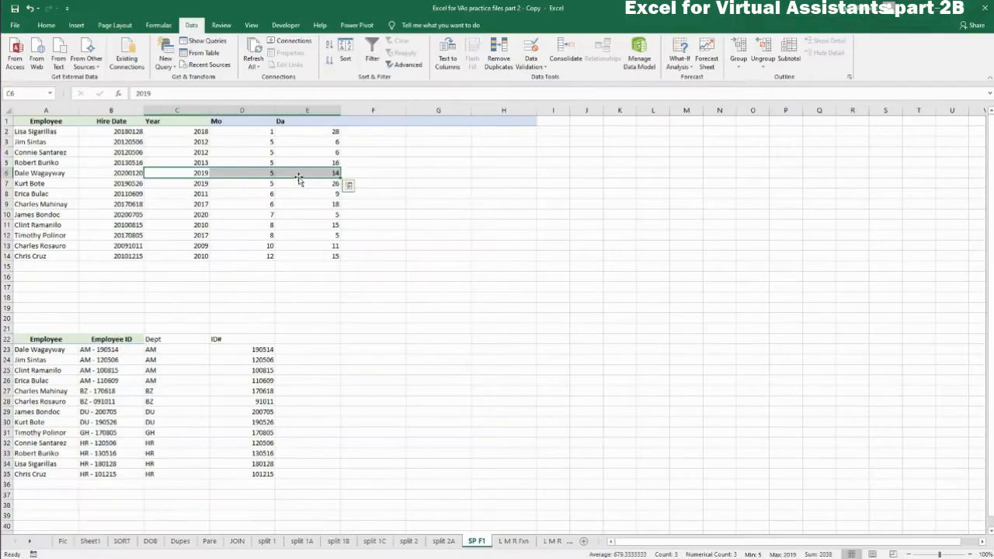
{"action": "left_click", "coordinate": [415, 445]}
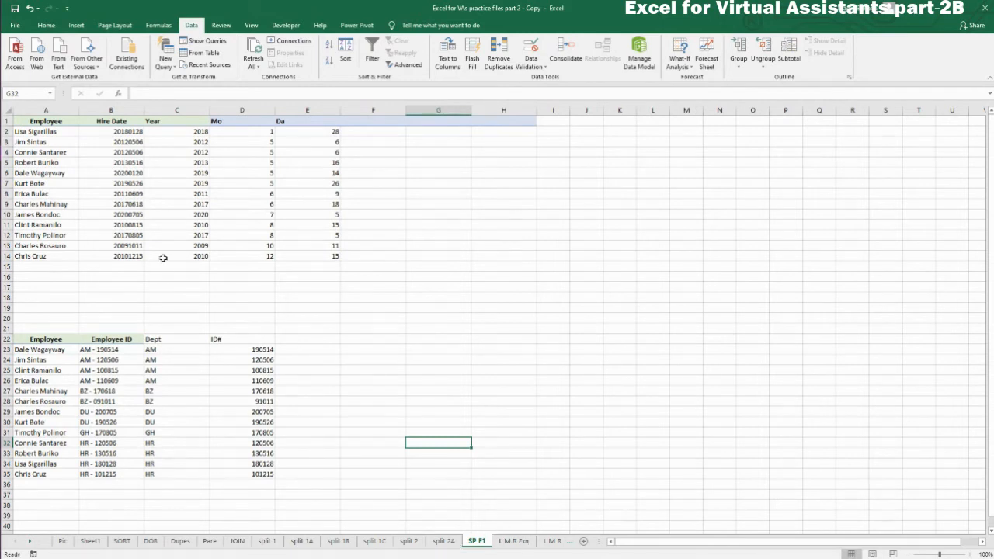
{"action": "left_click_drag", "start_coordinate": [37, 132], "coordinate": [47, 247]}
{"action": "left_click", "coordinate": [38, 268]}
{"action": "left_click", "coordinate": [39, 204]}
{"action": "left_click", "coordinate": [44, 153]}
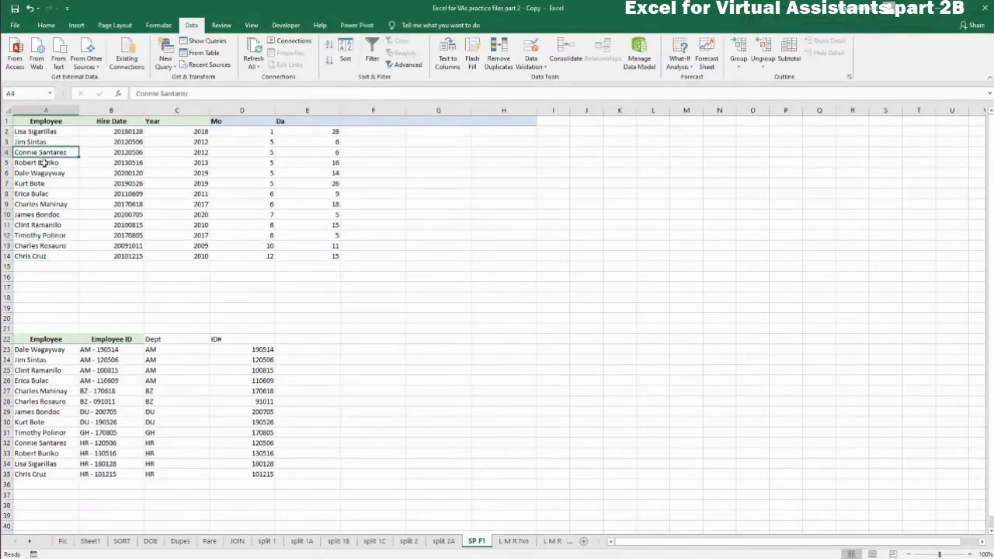
{"action": "left_click_drag", "start_coordinate": [41, 133], "coordinate": [47, 252]}
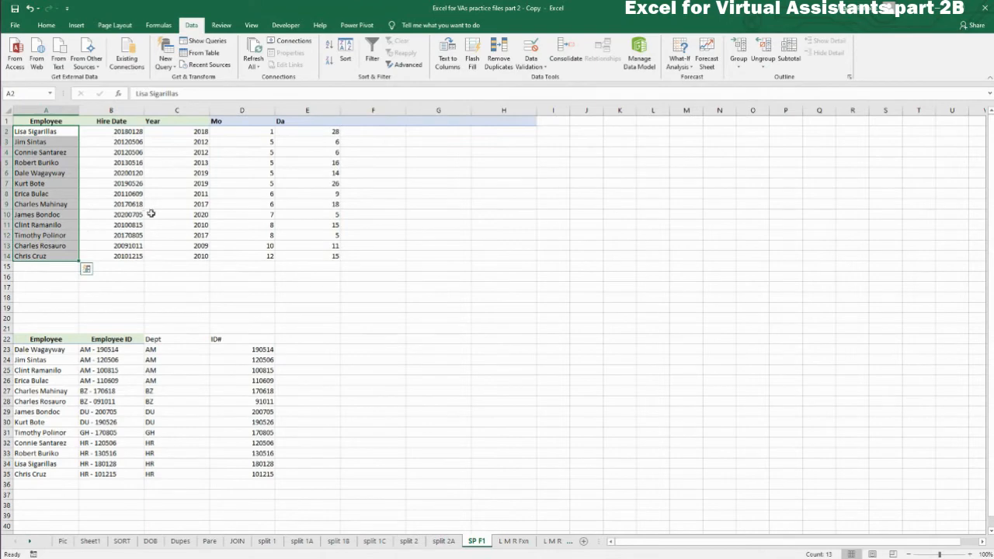
On the L M R Fxn sheet, extract the area code with its parentheses into B2 using =LEFT(A2,5).
{"action": "left_click", "coordinate": [514, 541]}
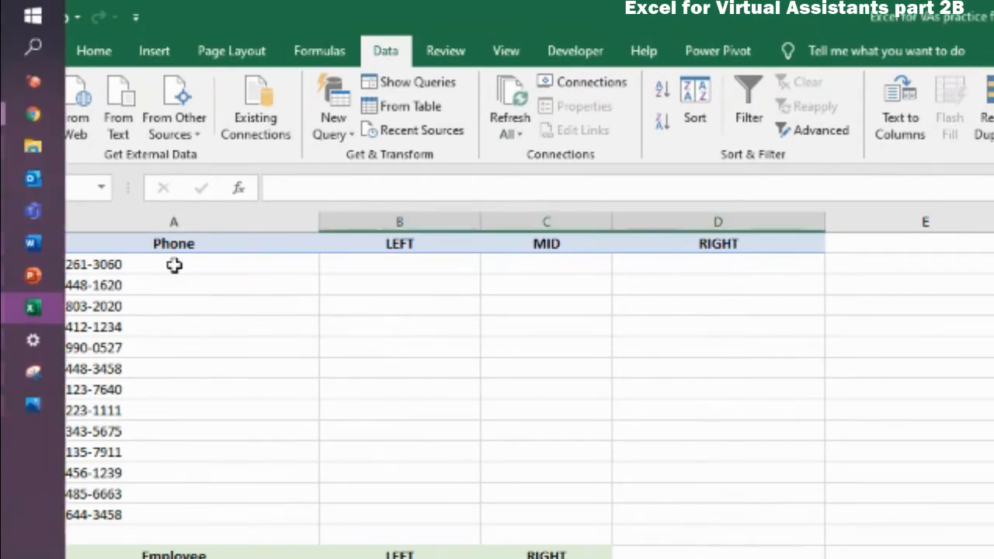
{"action": "left_click", "coordinate": [149, 268]}
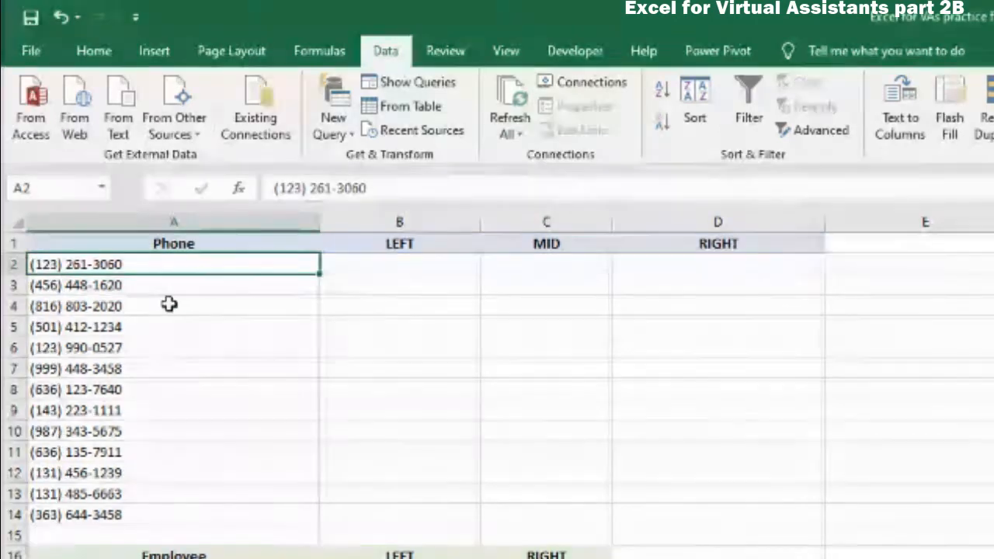
{"action": "left_click", "coordinate": [145, 287]}
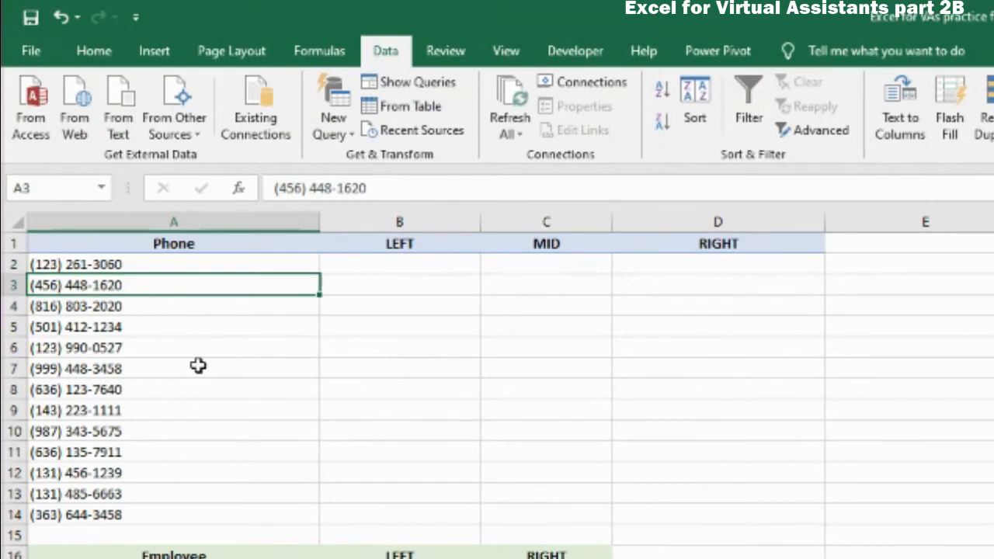
{"action": "left_click", "coordinate": [379, 267]}
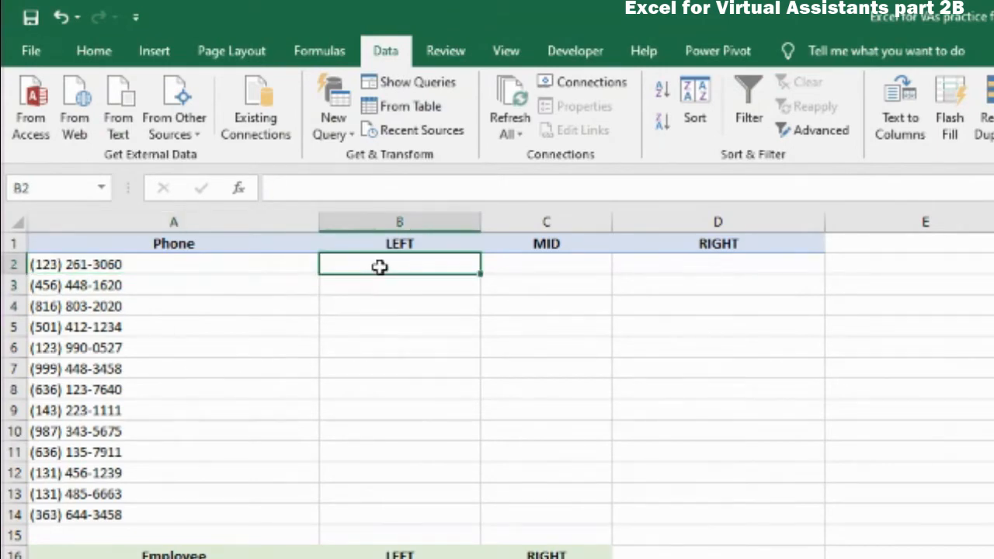
{"action": "type", "text": "="}
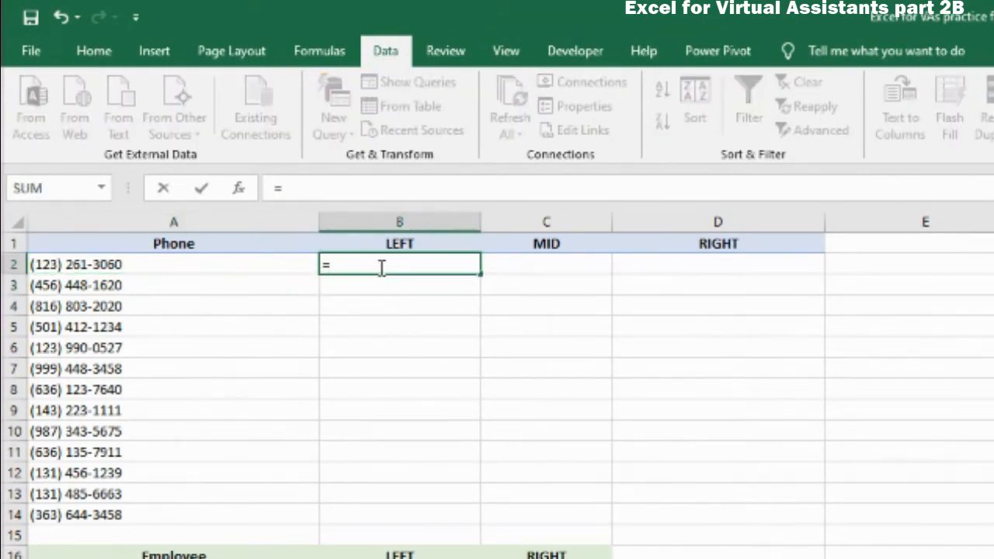
{"action": "type", "text": "left("}
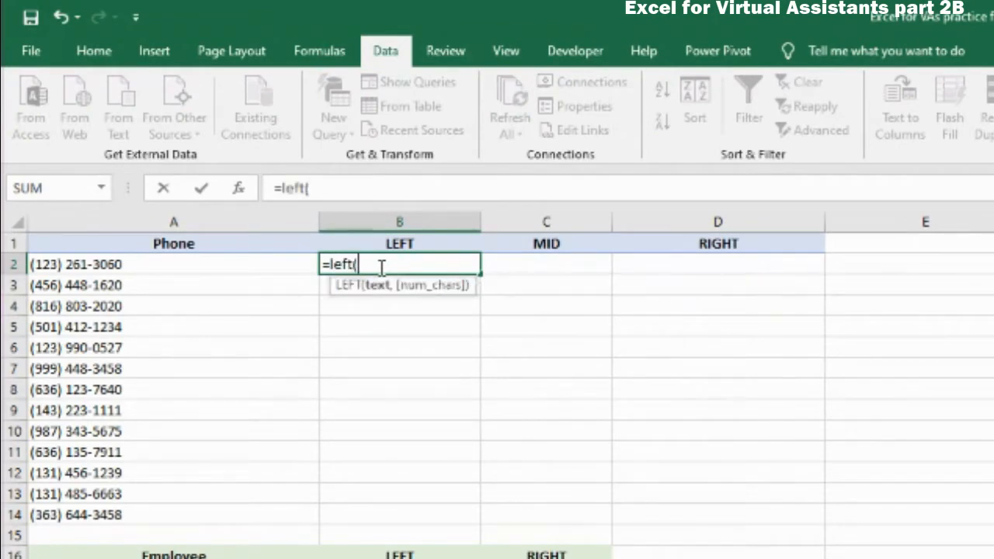
{"action": "left_click", "coordinate": [124, 265]}
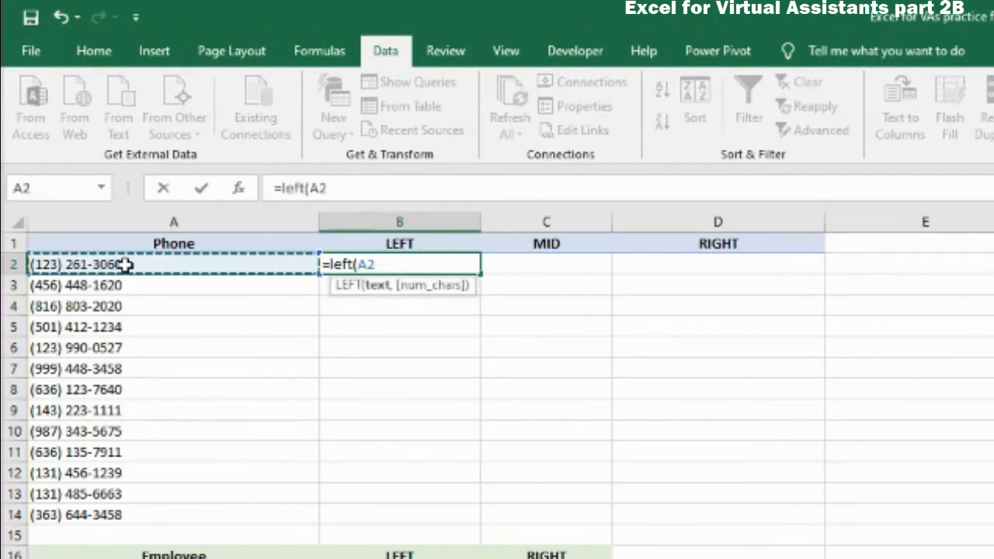
{"action": "type", "text": ","}
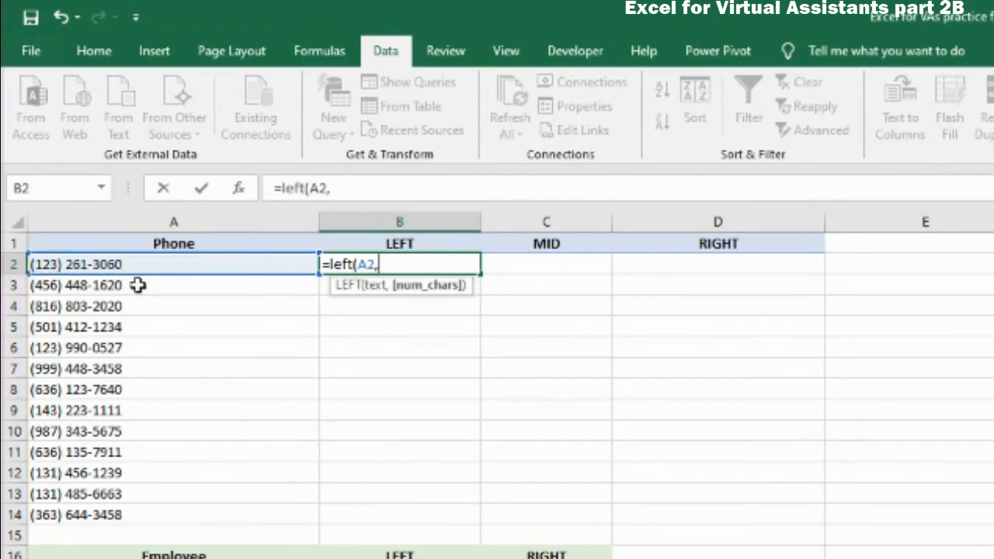
{"action": "type", "text": "5)"}
{"action": "key", "text": "Return"}
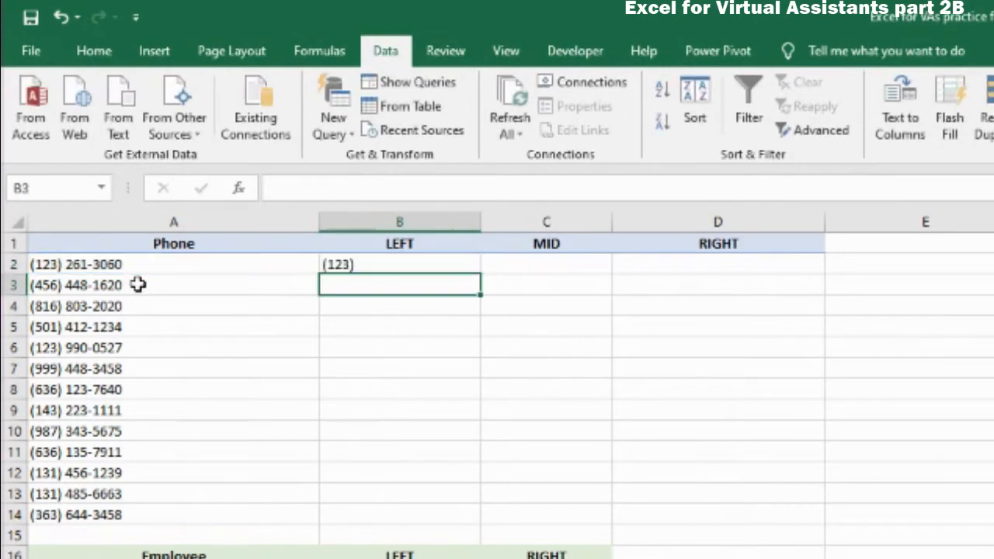
Extract the middle three digits of the phone number in A2 into C2 using =MID(A2,7,3).
{"action": "left_click", "coordinate": [522, 264]}
{"action": "left_click", "coordinate": [397, 266]}
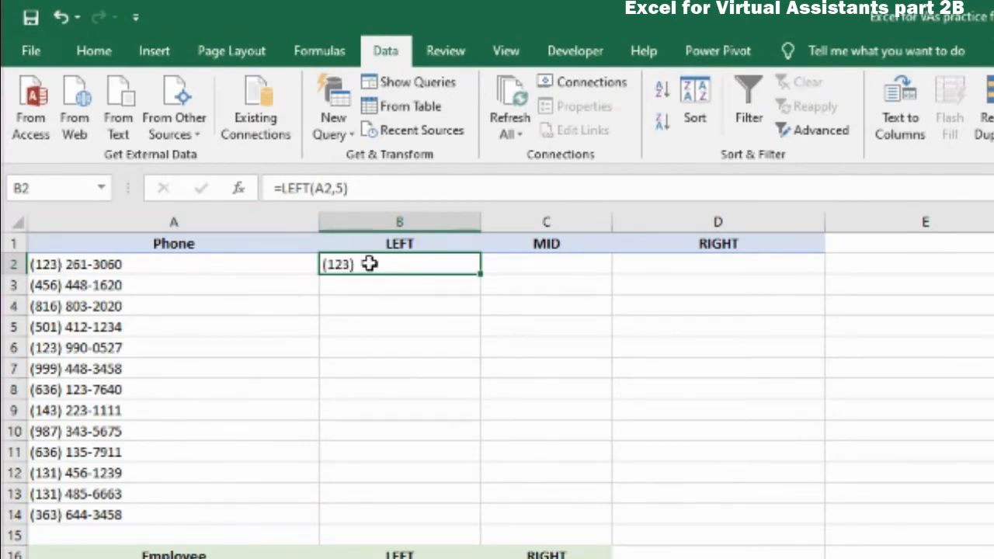
{"action": "left_click", "coordinate": [525, 264]}
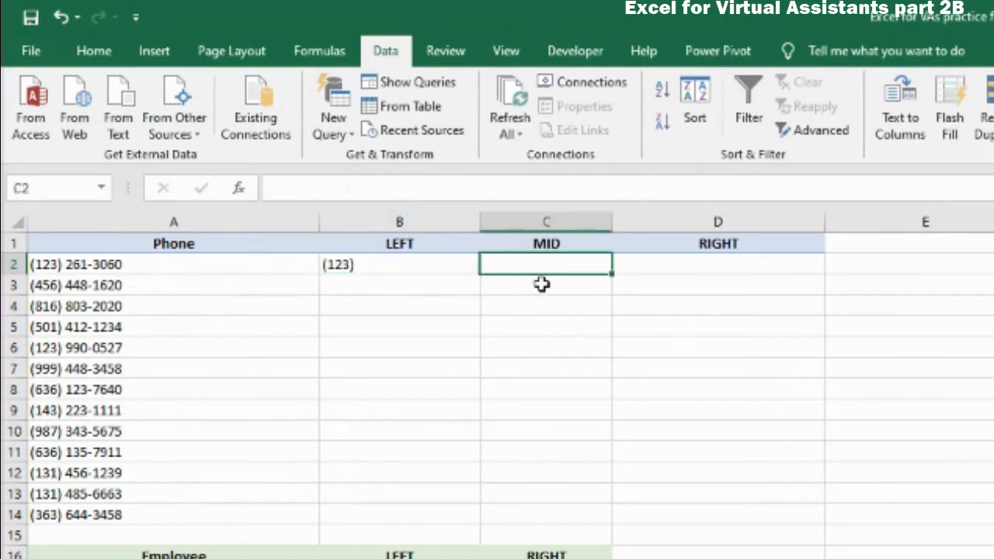
{"action": "type", "text": "=mid"}
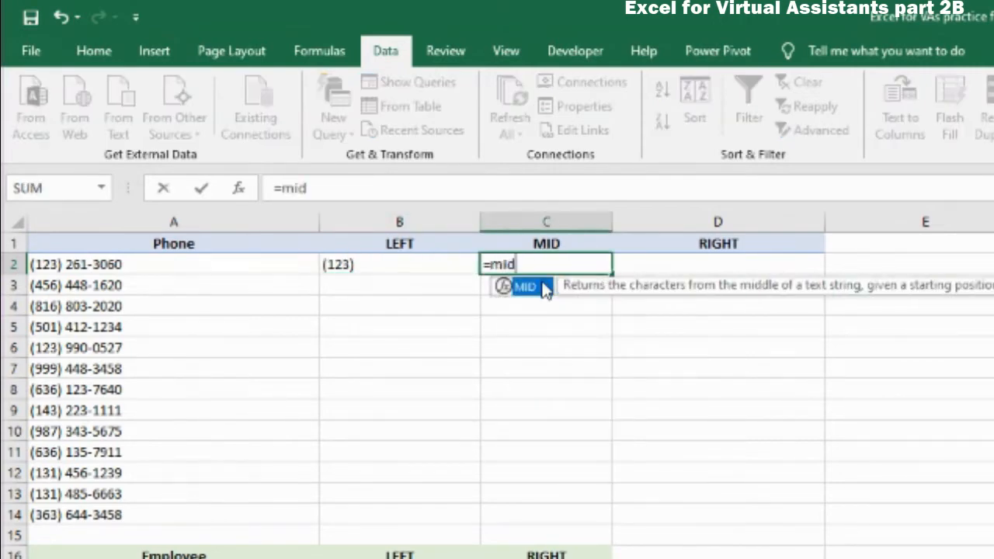
{"action": "type", "text": "("}
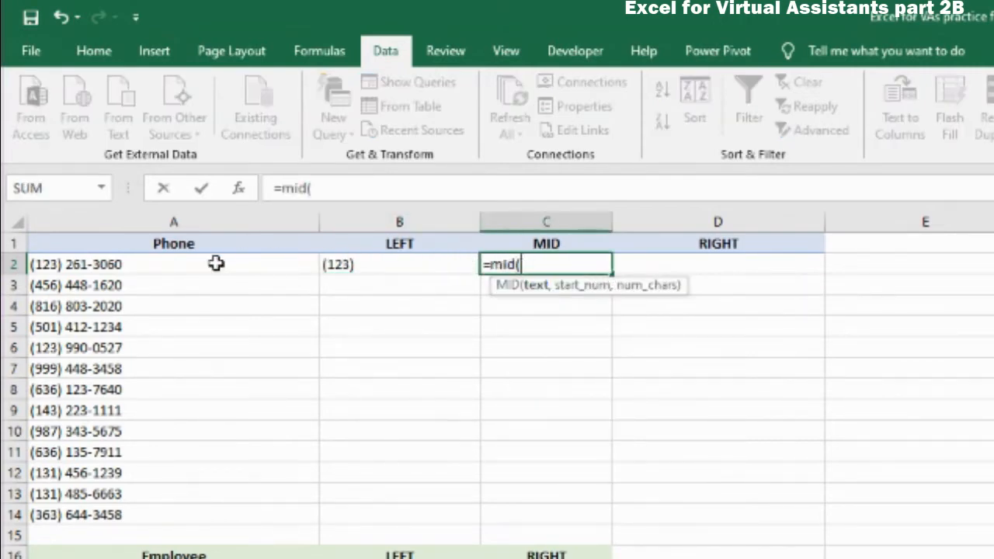
{"action": "left_click", "coordinate": [108, 265]}
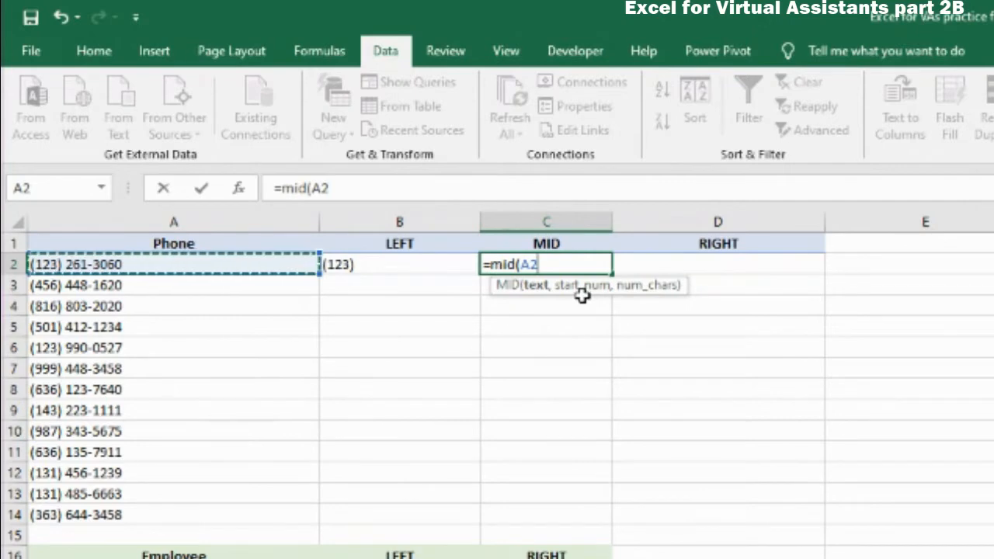
{"action": "type", "text": ",7"}
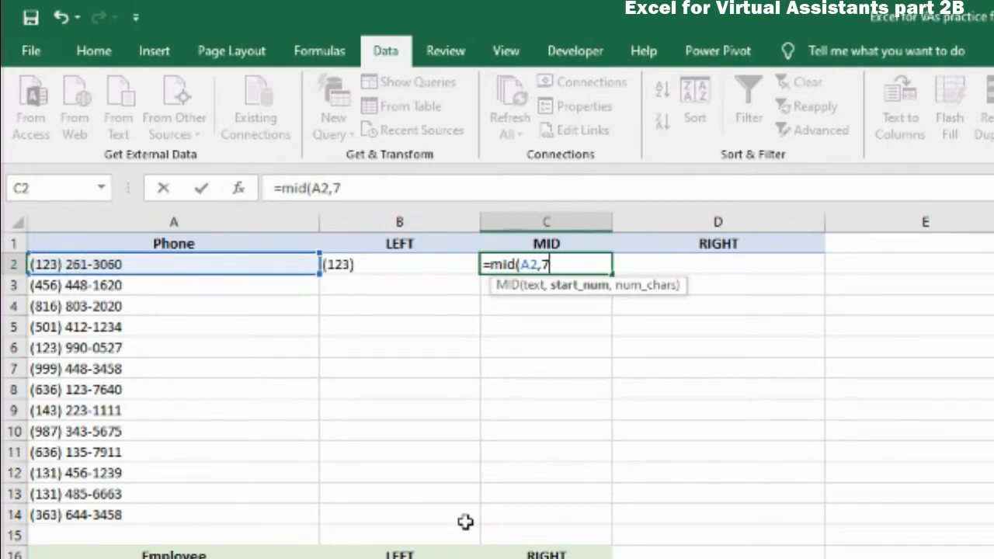
{"action": "type", "text": ","}
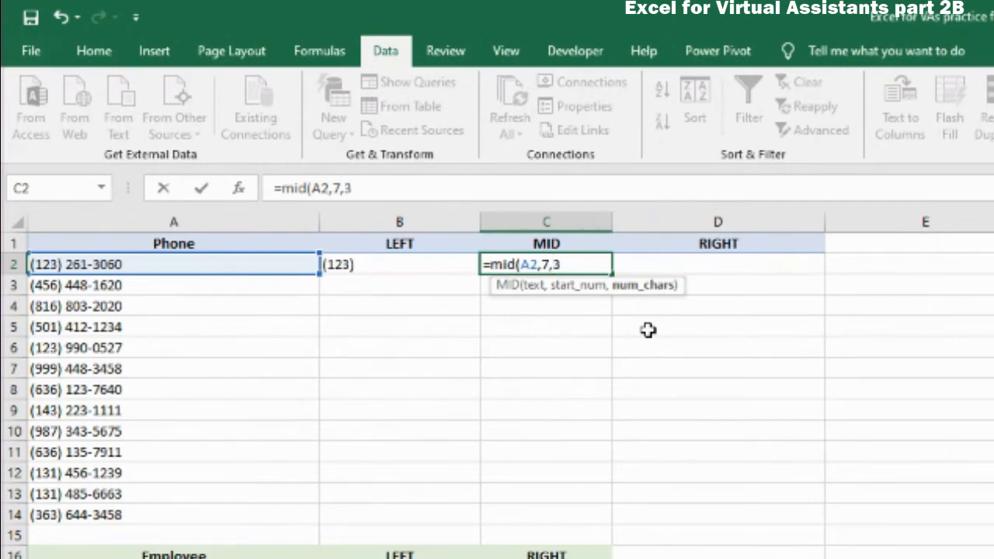
{"action": "type", "text": "3)"}
{"action": "key", "text": "Return"}
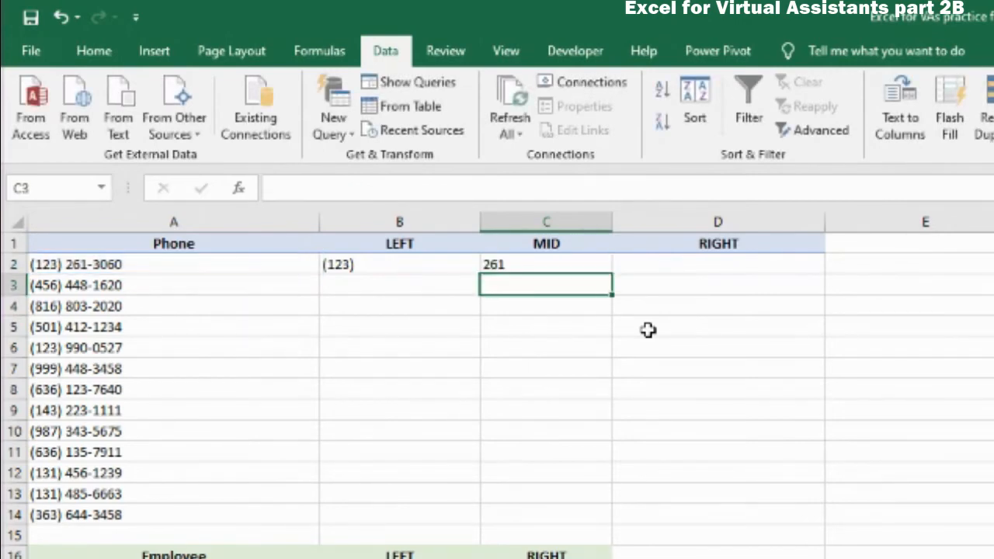
Examine the text, start position and character count arguments of the MID formula in C2.
{"action": "left_click", "coordinate": [520, 266]}
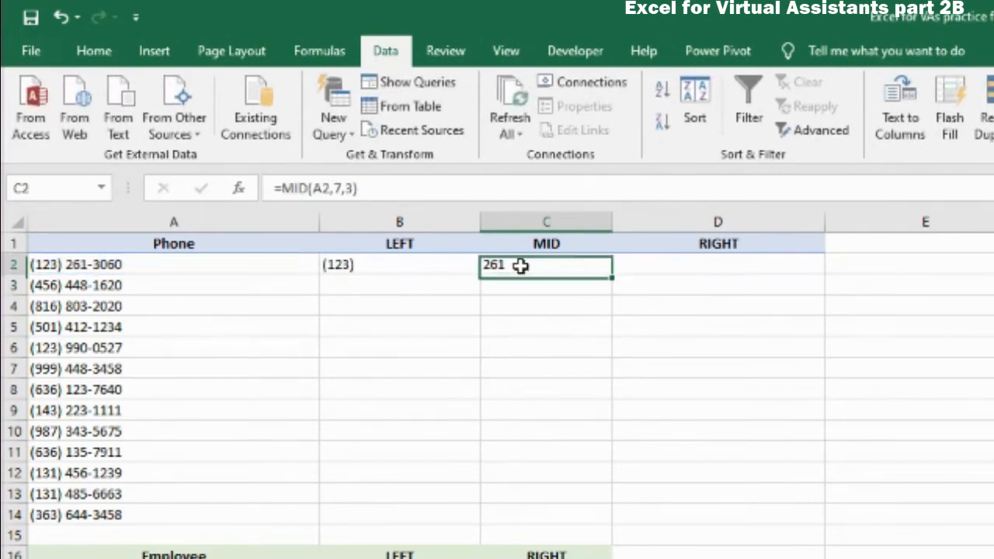
{"action": "double_click", "coordinate": [316, 188]}
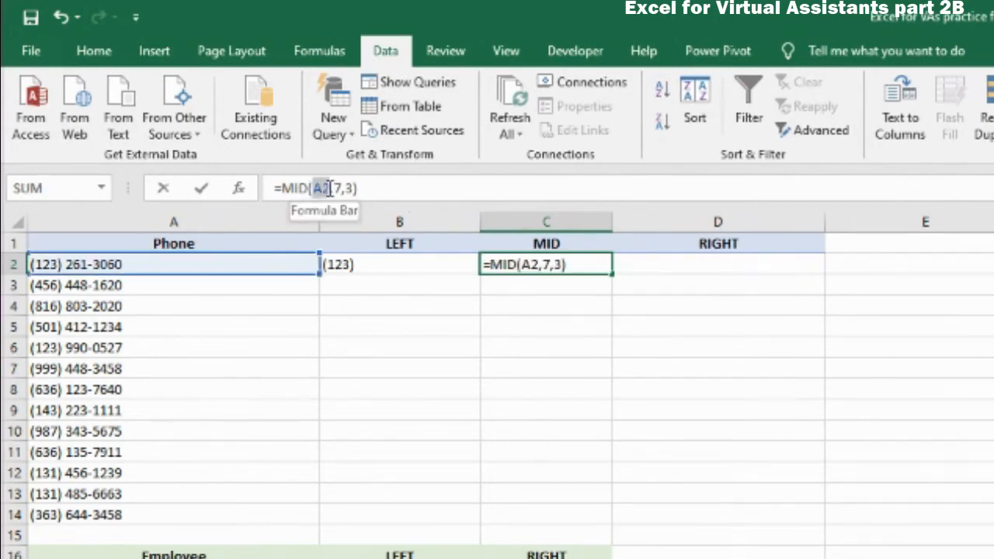
{"action": "left_click", "coordinate": [340, 188]}
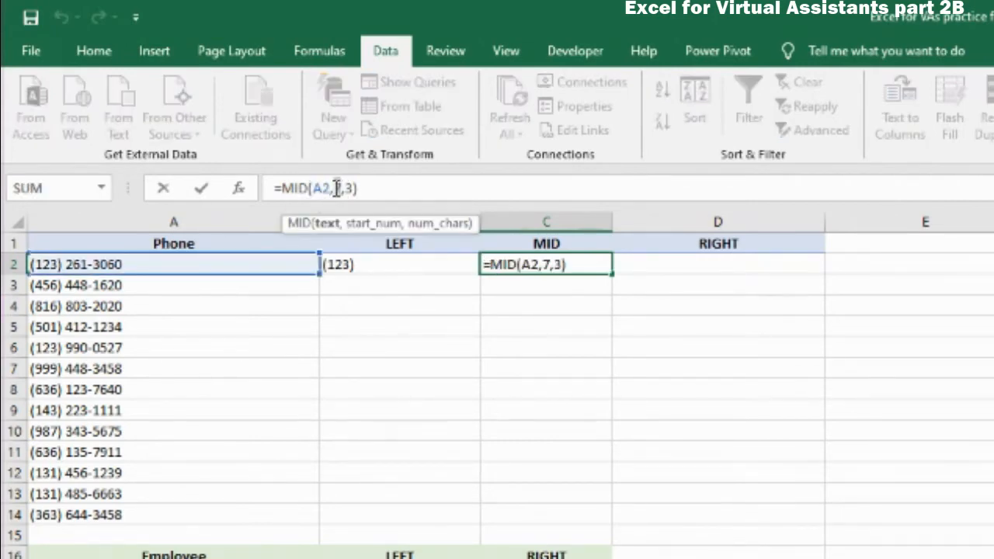
{"action": "left_click", "coordinate": [336, 187]}
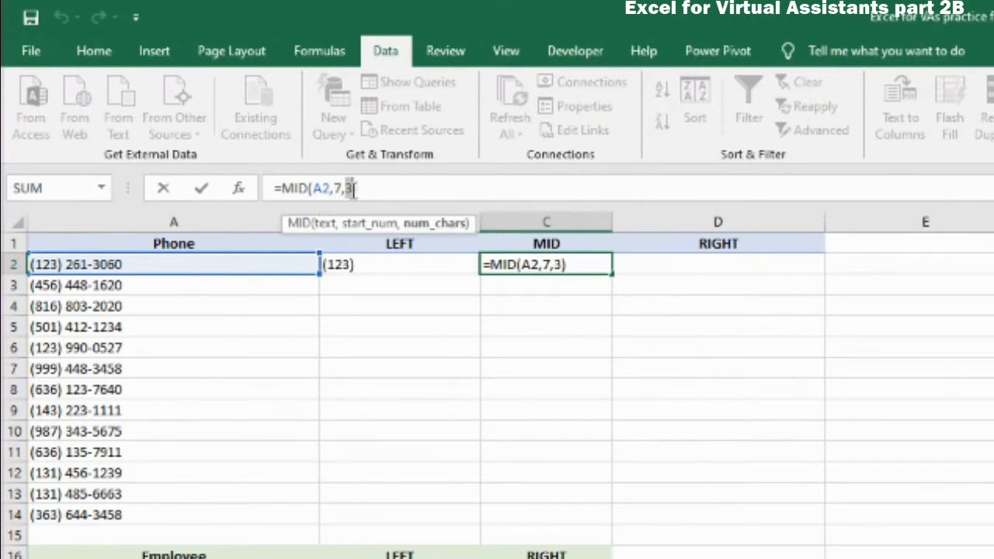
{"action": "left_click", "coordinate": [351, 188]}
{"action": "key", "text": "Return"}
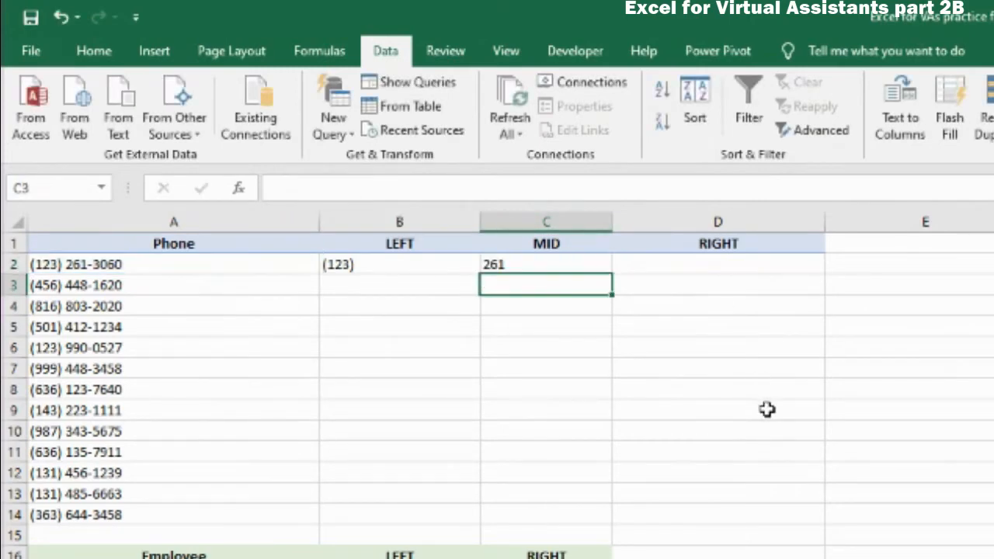
Enter =RIGHT(A2,4) in D2 and fill the B2:D2 formulas down through row 14.
{"action": "left_click", "coordinate": [671, 272]}
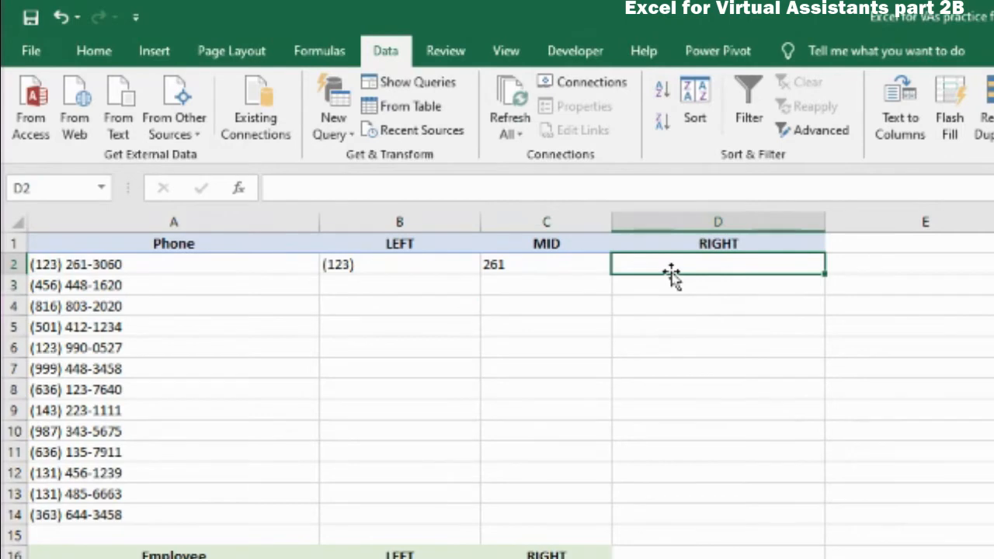
{"action": "type", "text": "=right"}
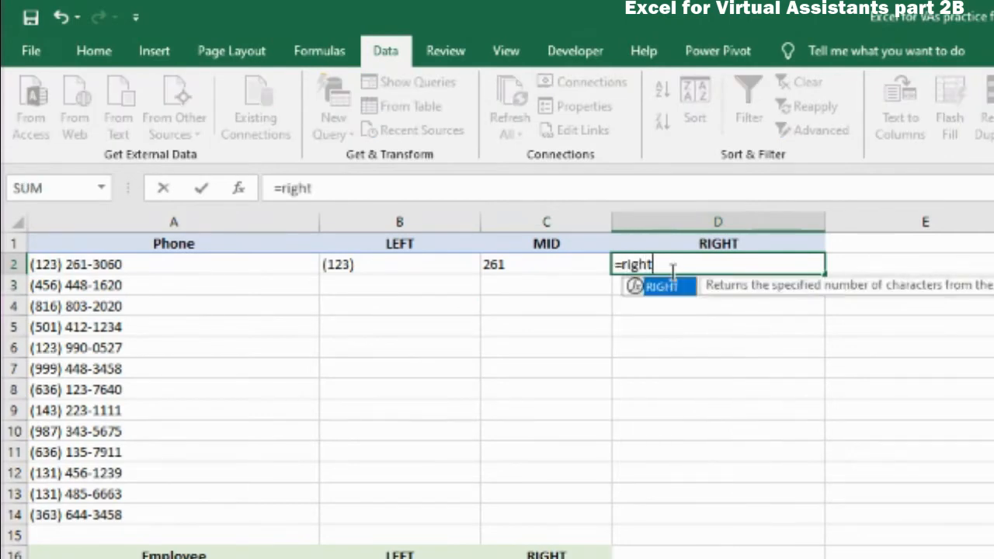
{"action": "type", "text": "("}
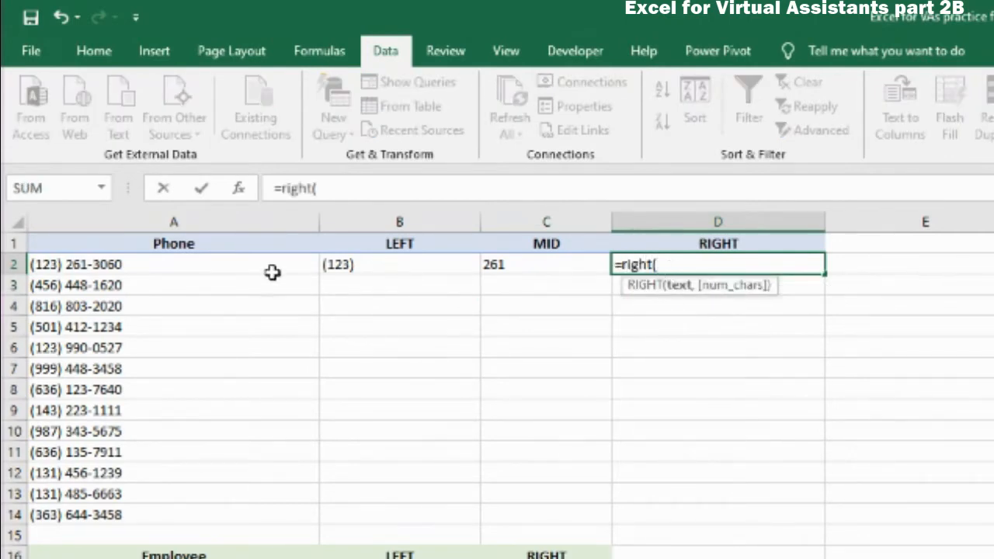
{"action": "left_click", "coordinate": [222, 262]}
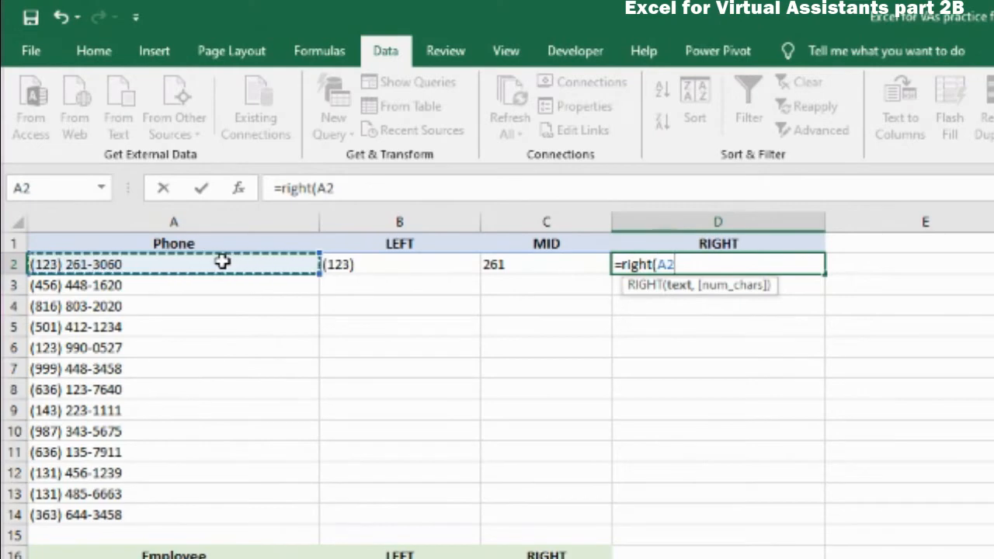
{"action": "type", "text": ","}
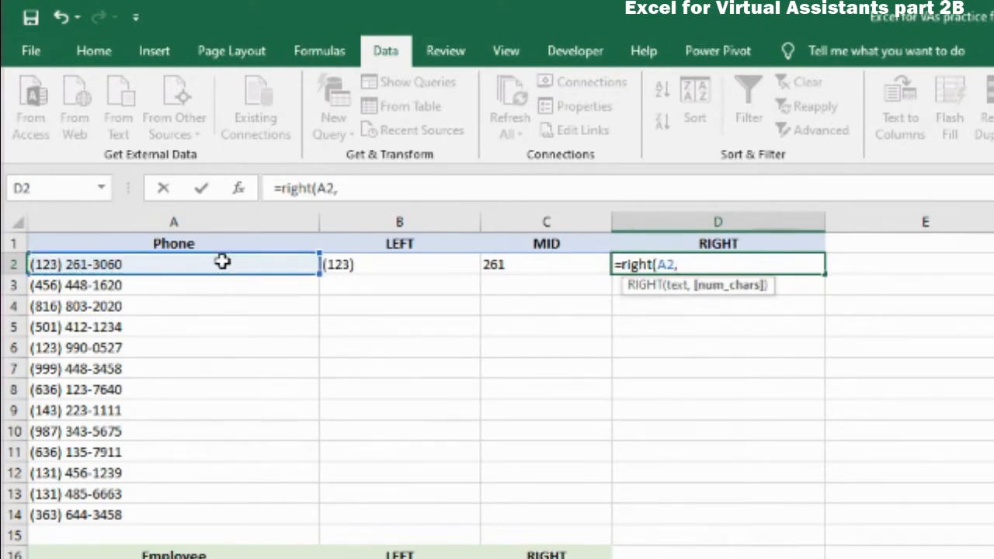
{"action": "type", "text": "4)"}
{"action": "key", "text": "Return"}
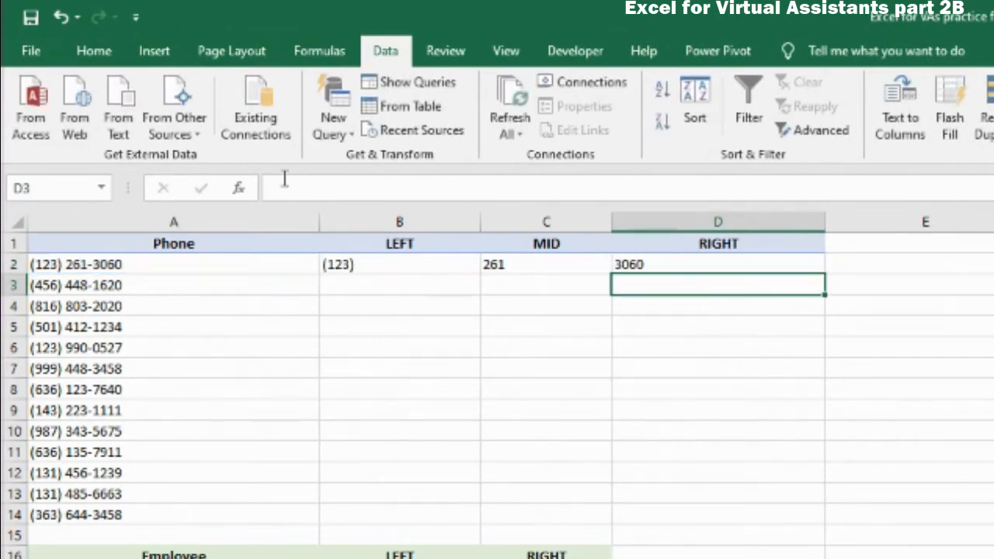
{"action": "left_click", "coordinate": [107, 265]}
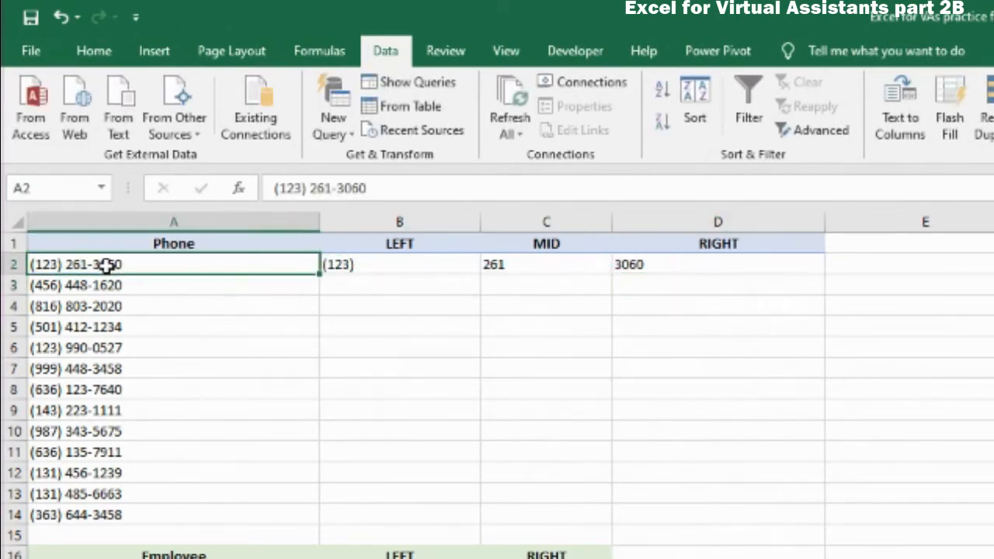
{"action": "left_click_drag", "start_coordinate": [384, 269], "coordinate": [826, 527]}
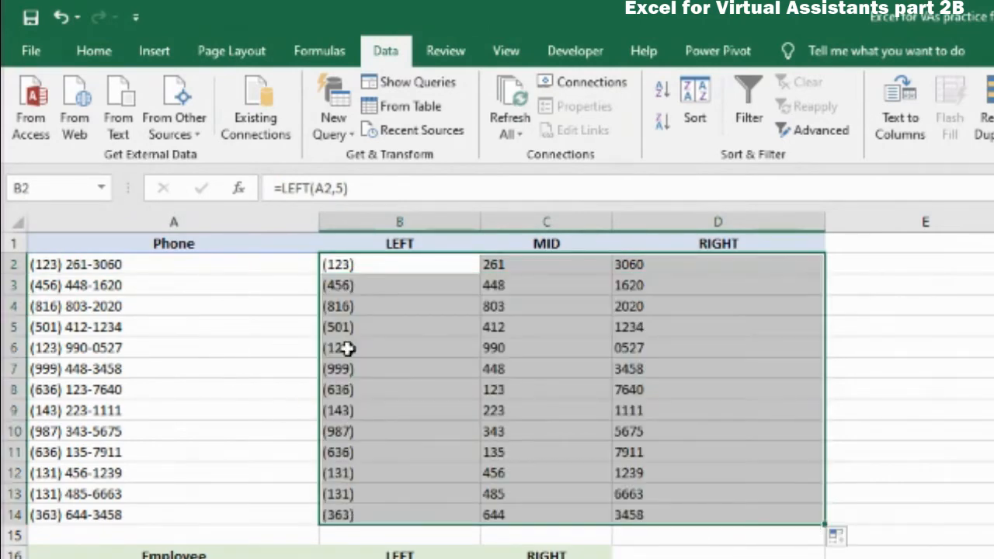
Change the last four digits of A2's phone number to 9999 and check the LEFT, MID and RIGHT formula cells.
{"action": "left_click", "coordinate": [66, 266]}
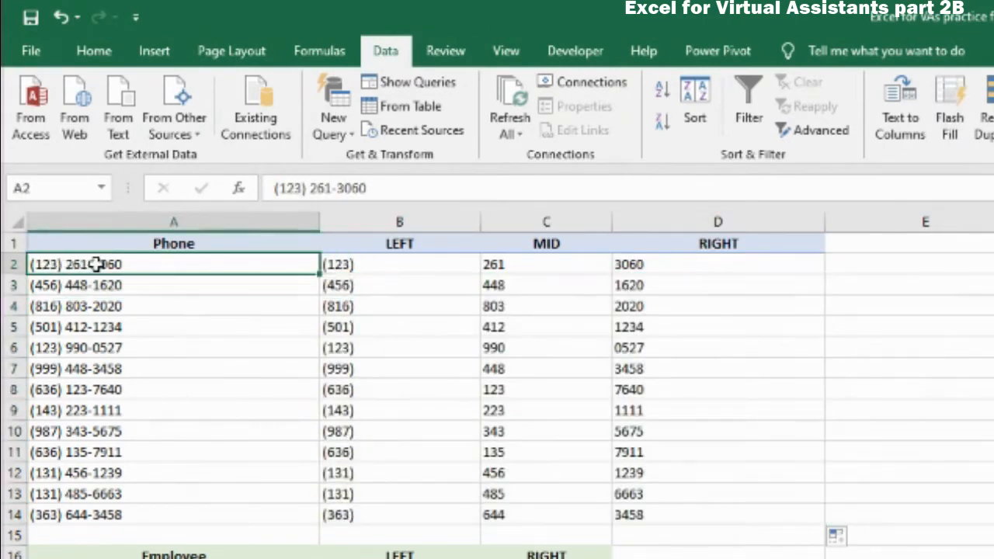
{"action": "double_click", "coordinate": [99, 264]}
{"action": "double_click", "coordinate": [100, 265]}
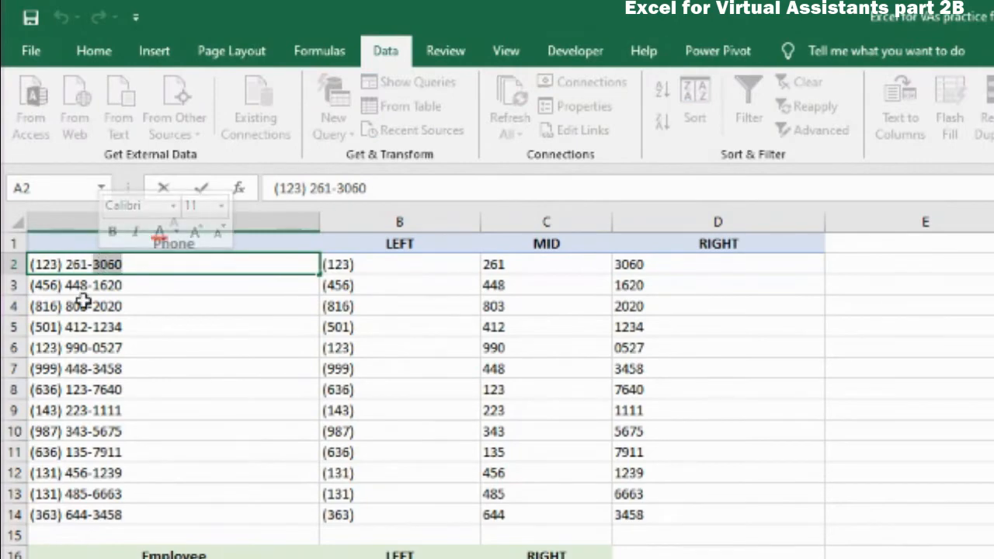
{"action": "type", "text": "9999"}
{"action": "key", "text": "Return"}
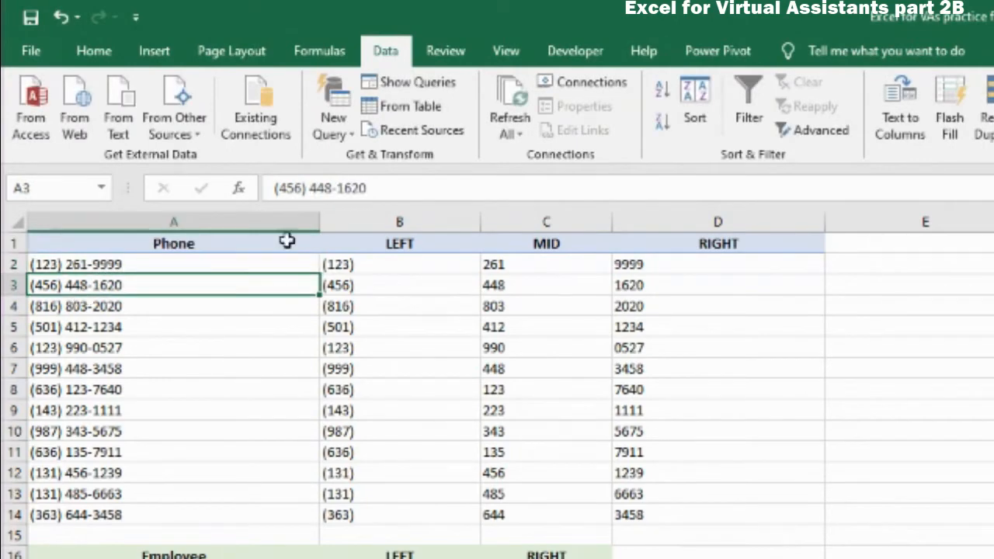
{"action": "left_click", "coordinate": [701, 256]}
{"action": "left_click", "coordinate": [548, 265]}
{"action": "left_click", "coordinate": [422, 265]}
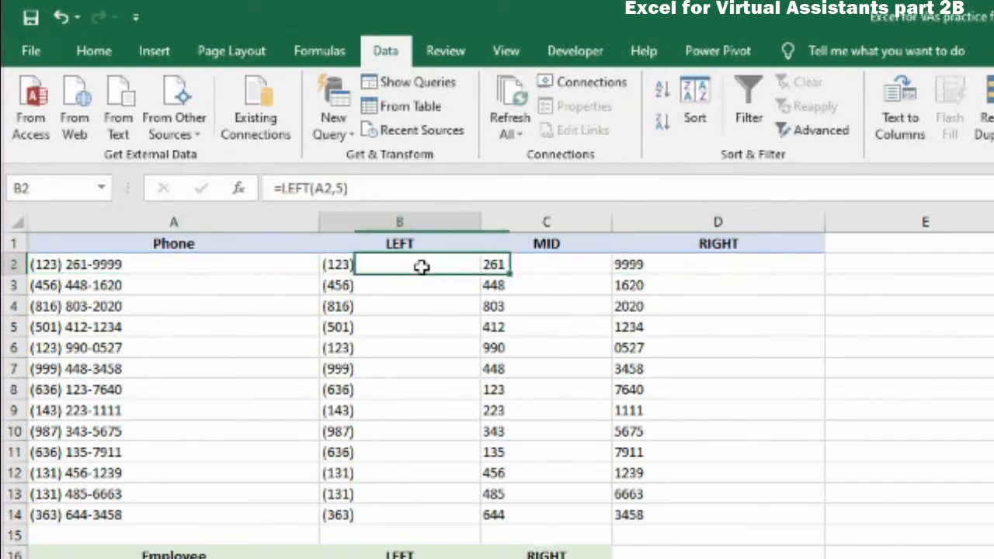
{"action": "left_click", "coordinate": [419, 348]}
{"action": "left_click", "coordinate": [582, 374]}
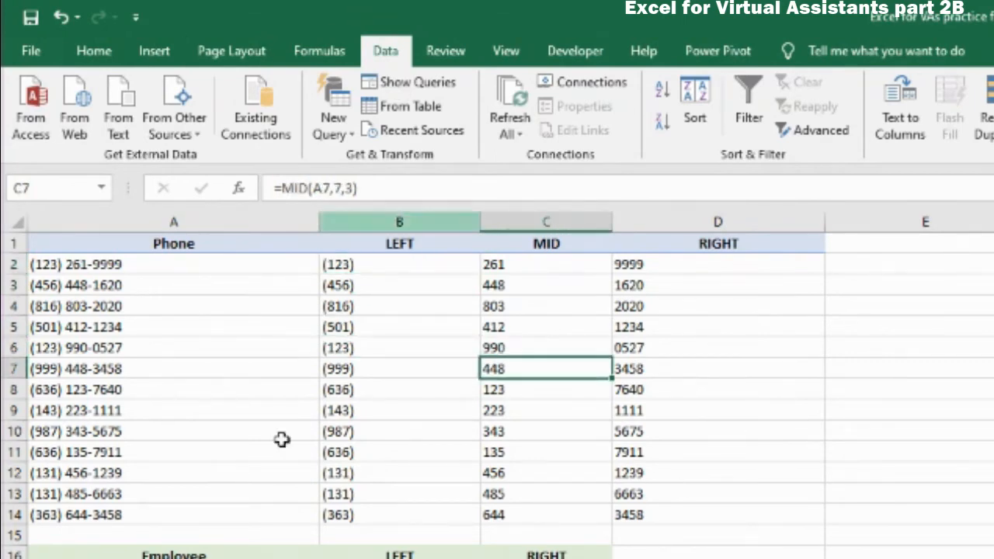
Check the LEFT, MID and RIGHT formulas in row 3 against the phone numbers in A2:A14.
{"action": "left_click", "coordinate": [388, 285]}
{"action": "left_click", "coordinate": [488, 284]}
{"action": "left_click", "coordinate": [633, 289]}
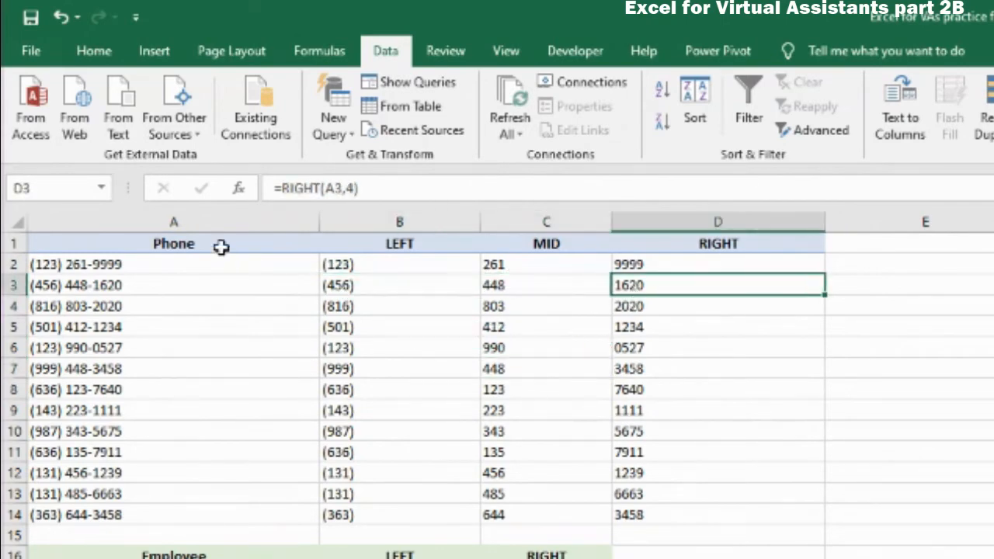
{"action": "left_click_drag", "start_coordinate": [139, 264], "coordinate": [129, 509]}
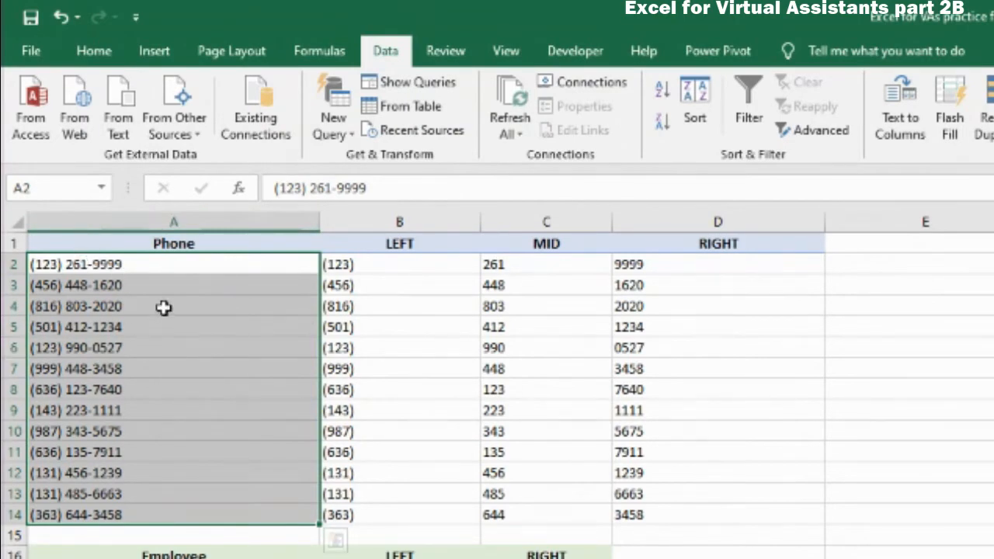
Examine the Employee names in A17:A27 and the space separating first and last names.
{"action": "scroll", "coordinate": [281, 437], "scroll_direction": "down", "scroll_amount": 2}
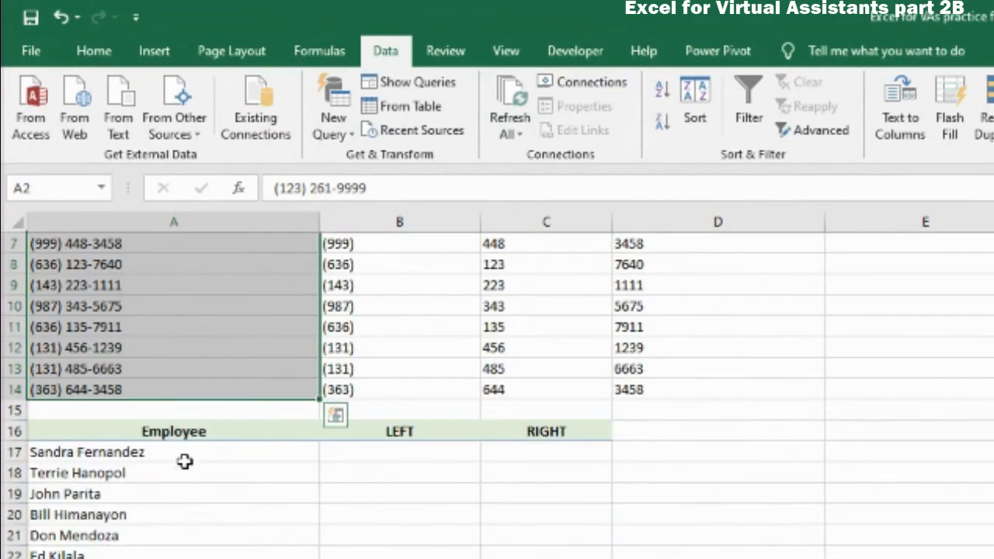
{"action": "left_click_drag", "start_coordinate": [184, 455], "coordinate": [92, 326]}
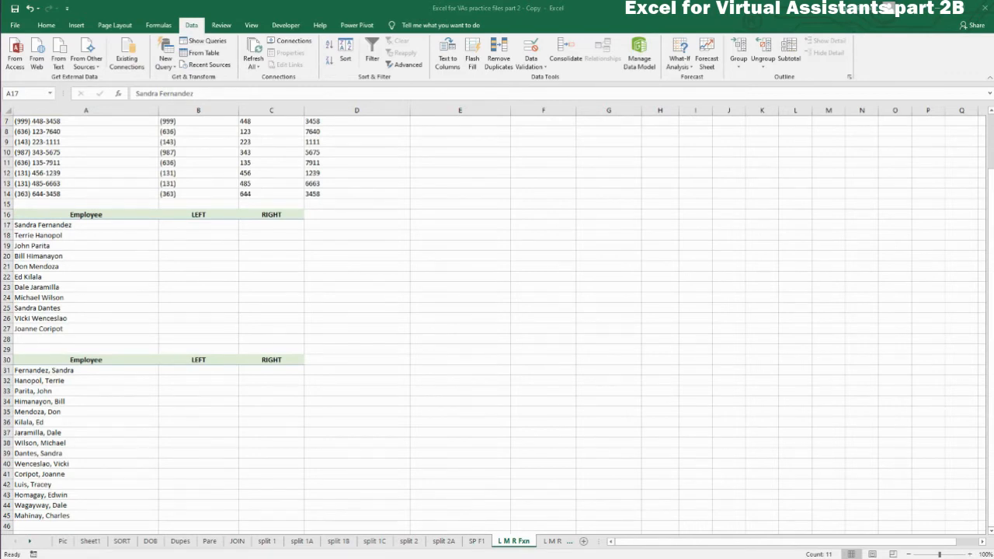
{"action": "left_click", "coordinate": [186, 224]}
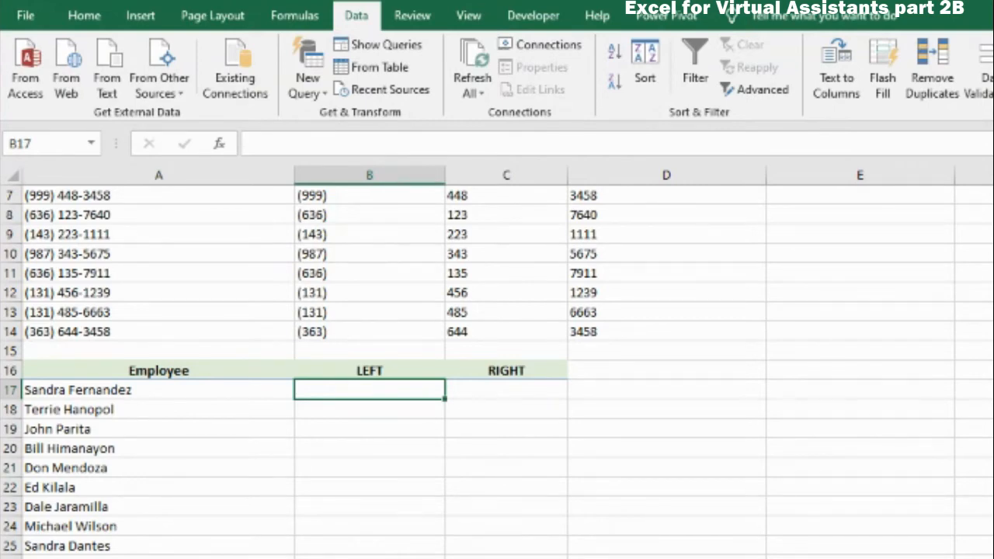
{"action": "left_click", "coordinate": [109, 391]}
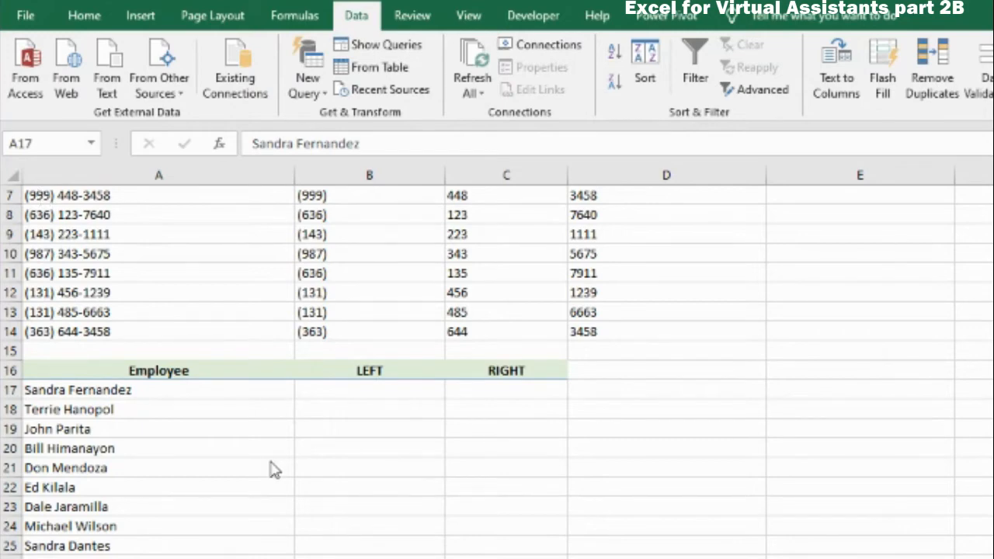
{"action": "left_click", "coordinate": [157, 393]}
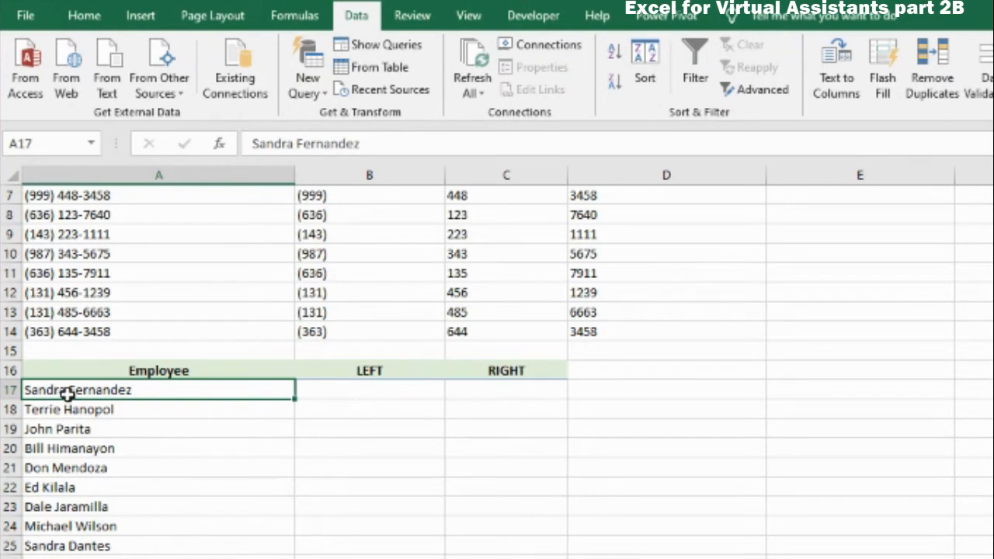
Extract the first name in B17 with =LEFT(A17,FIND(" ",A17)), accepting the suggested closing-parenthesis correction.
{"action": "left_click", "coordinate": [332, 392]}
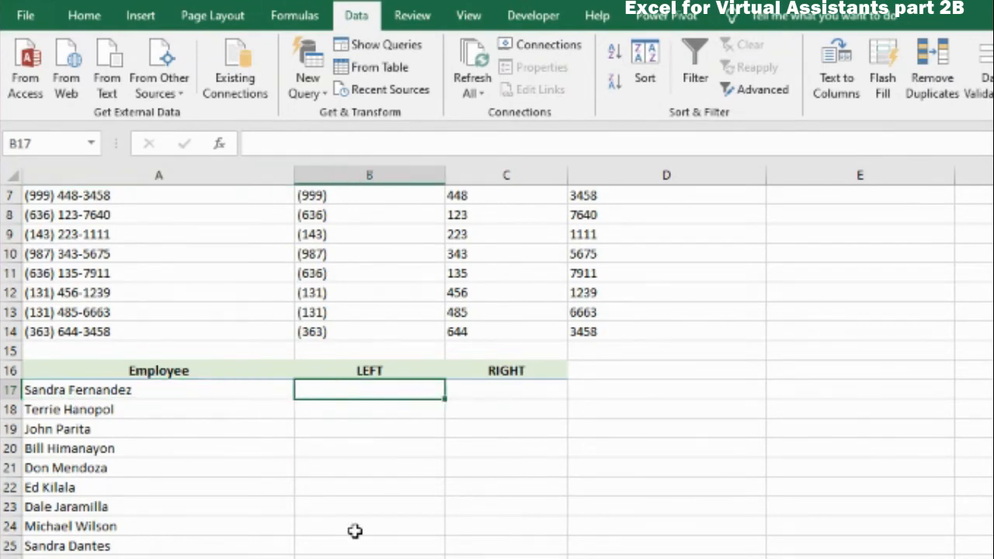
{"action": "type", "text": "=left("}
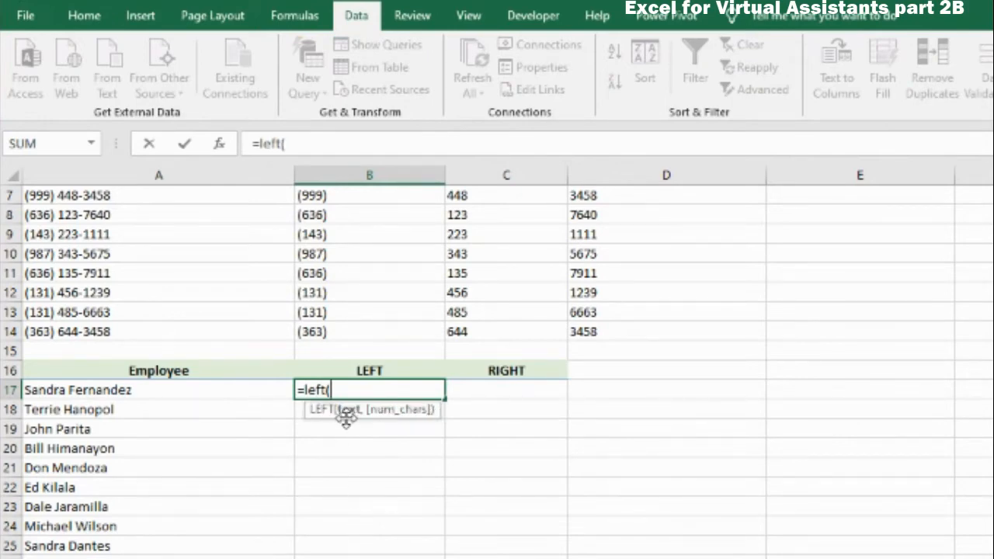
{"action": "left_click", "coordinate": [83, 390]}
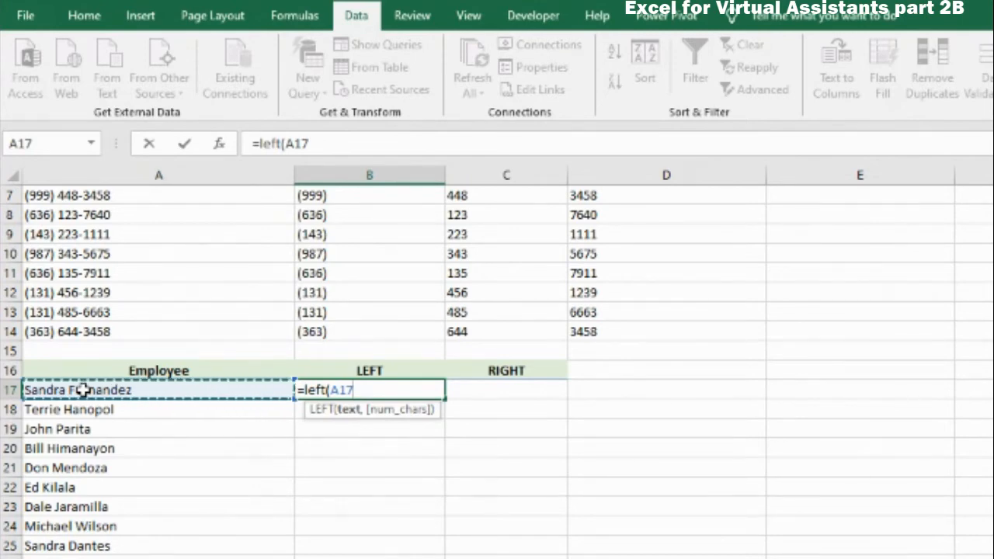
{"action": "type", "text": ","}
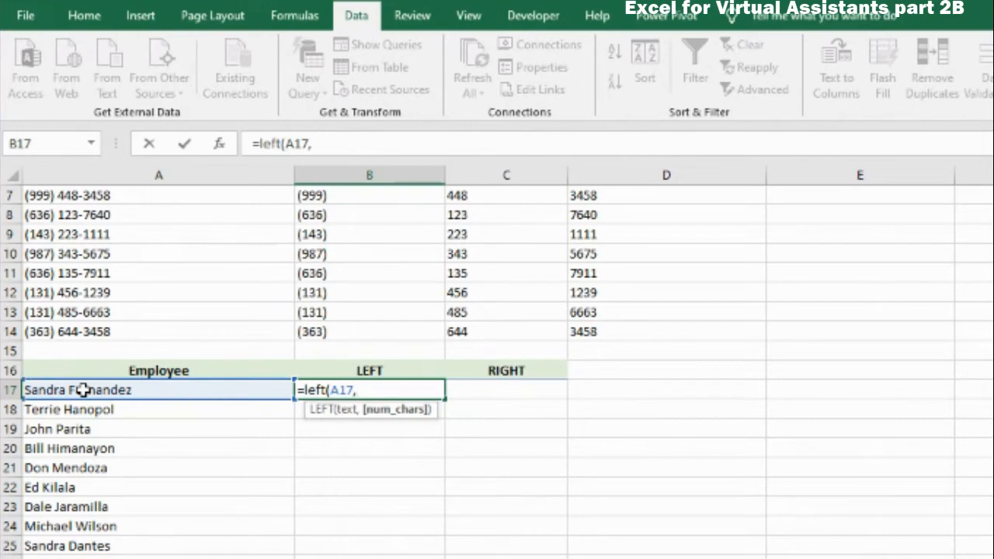
{"action": "type", "text": "FING"}
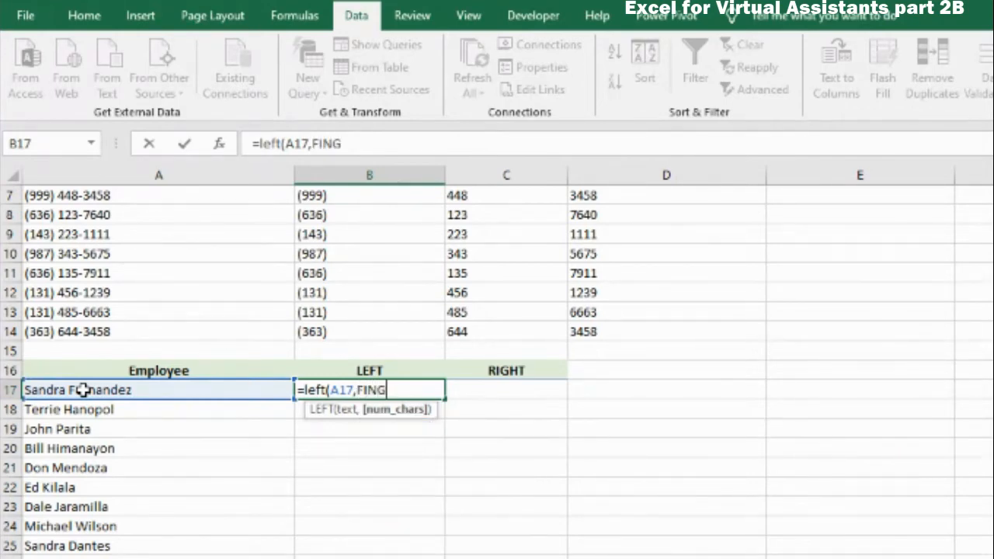
{"action": "key", "text": "BackSpace"}
{"action": "type", "text": "D("}
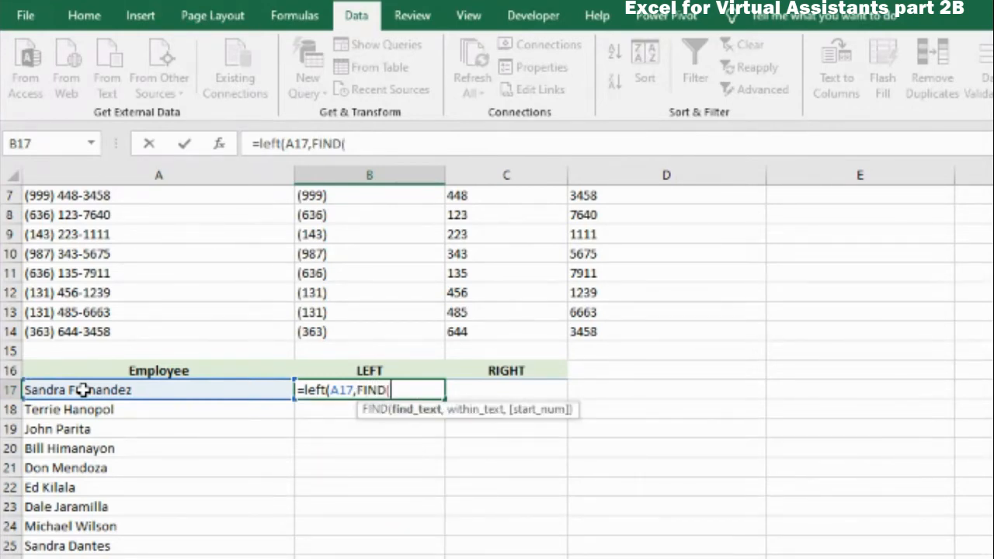
{"action": "type", "text": "\" \","}
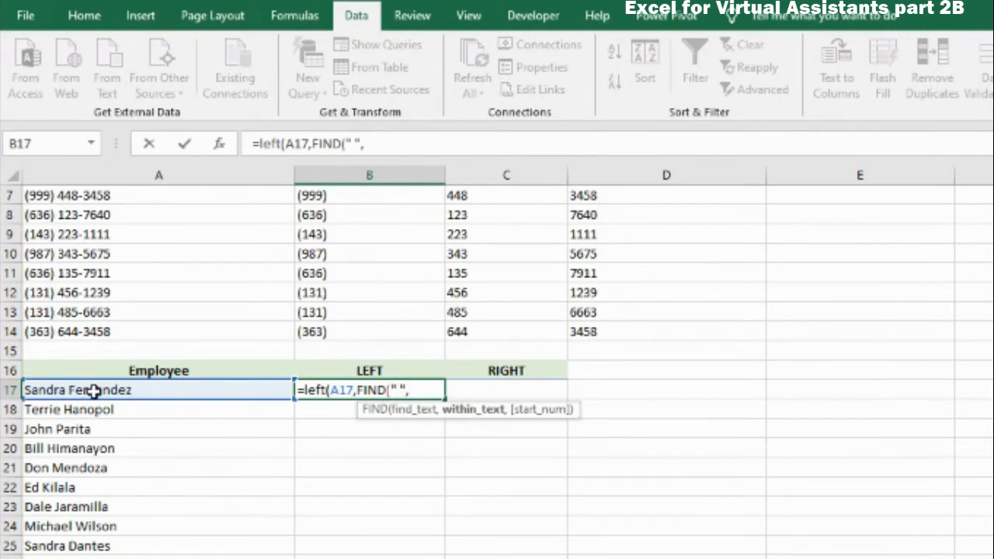
{"action": "left_click", "coordinate": [94, 391]}
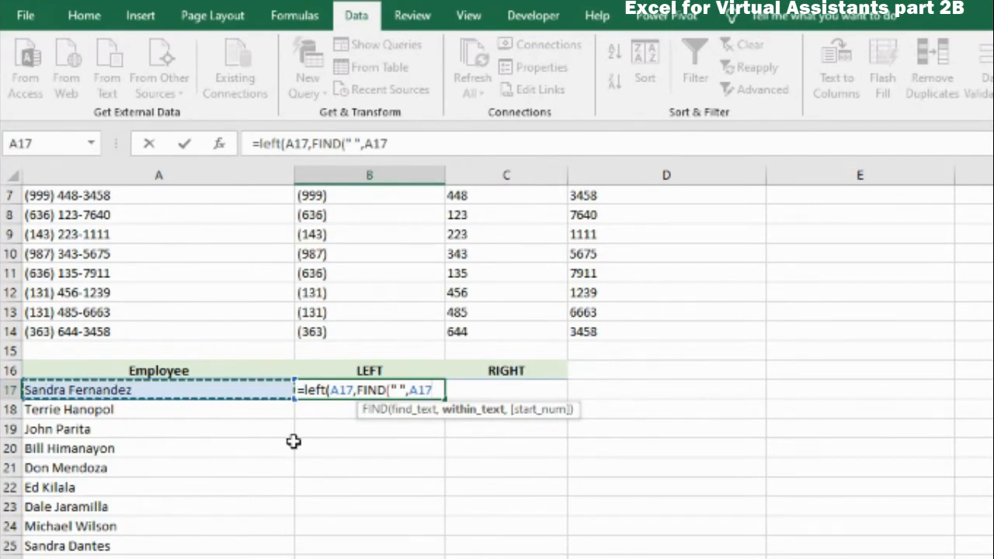
{"action": "type", "text": ")"}
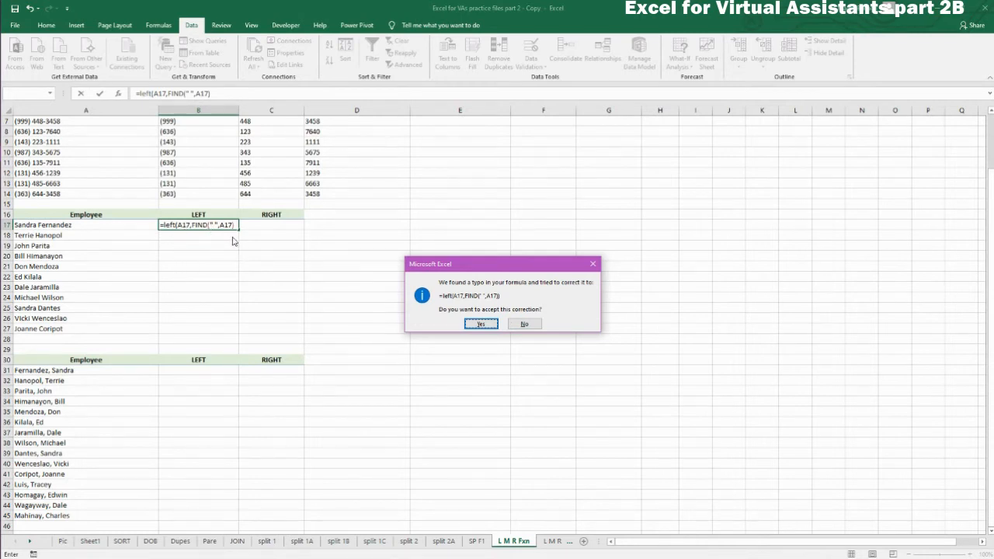
{"action": "left_click", "coordinate": [481, 323]}
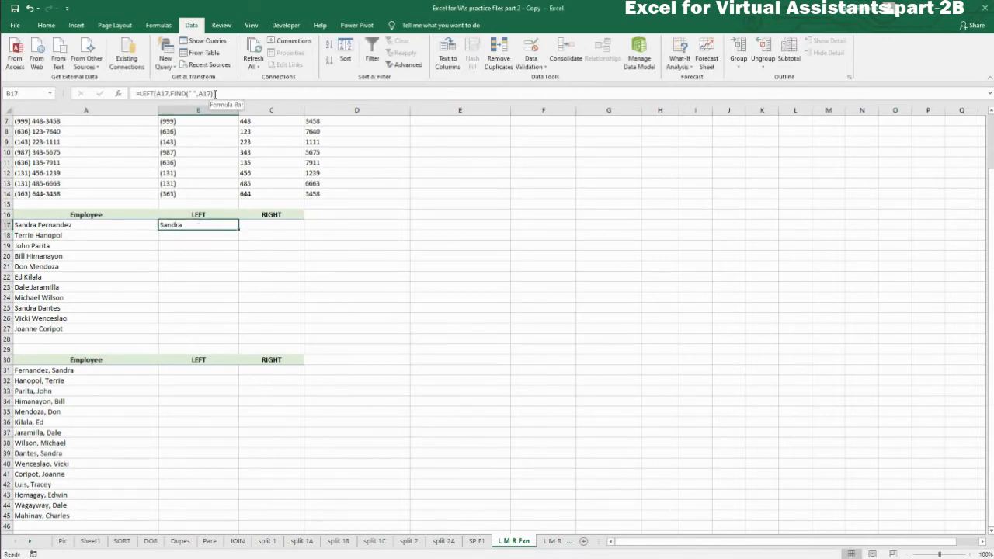
Copy the LEFT result in B17 and paste it as a value only into D17.
{"action": "double_click", "coordinate": [194, 225]}
{"action": "left_click_drag", "start_coordinate": [231, 314], "coordinate": [231, 313]}
{"action": "key", "text": "Escape"}
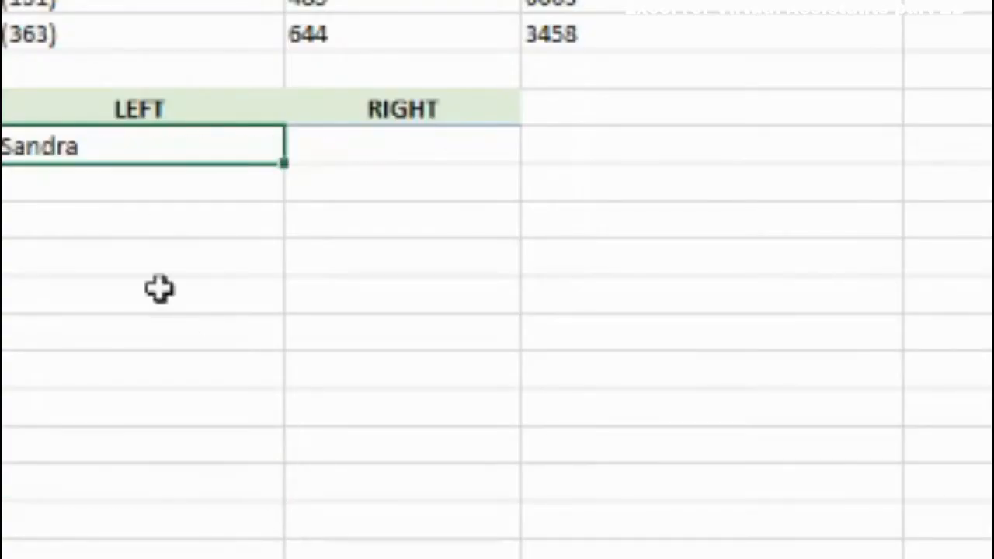
{"action": "left_click", "coordinate": [112, 175]}
{"action": "left_click", "coordinate": [106, 146]}
{"action": "key", "text": "ctrl+c"}
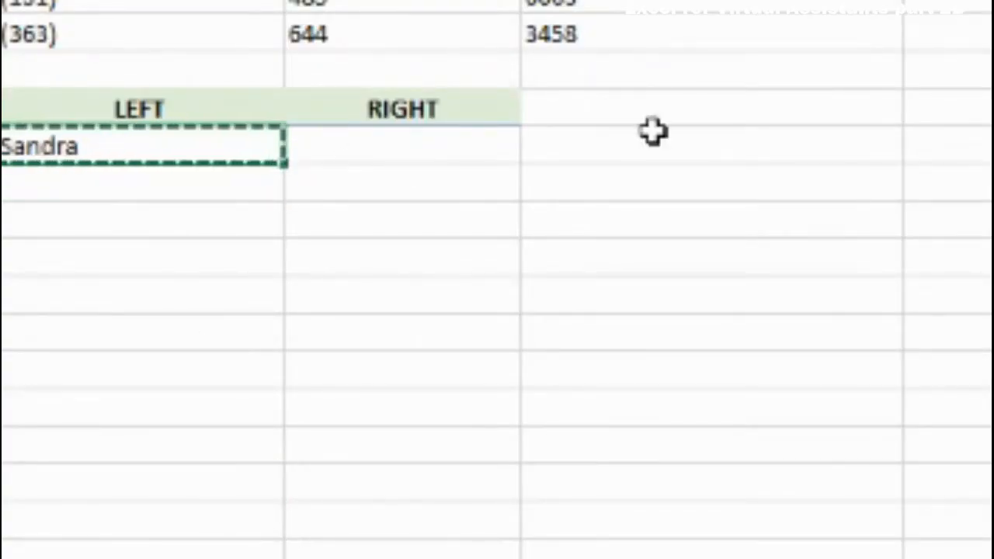
{"action": "left_click", "coordinate": [701, 131]}
{"action": "right_click", "coordinate": [701, 132]}
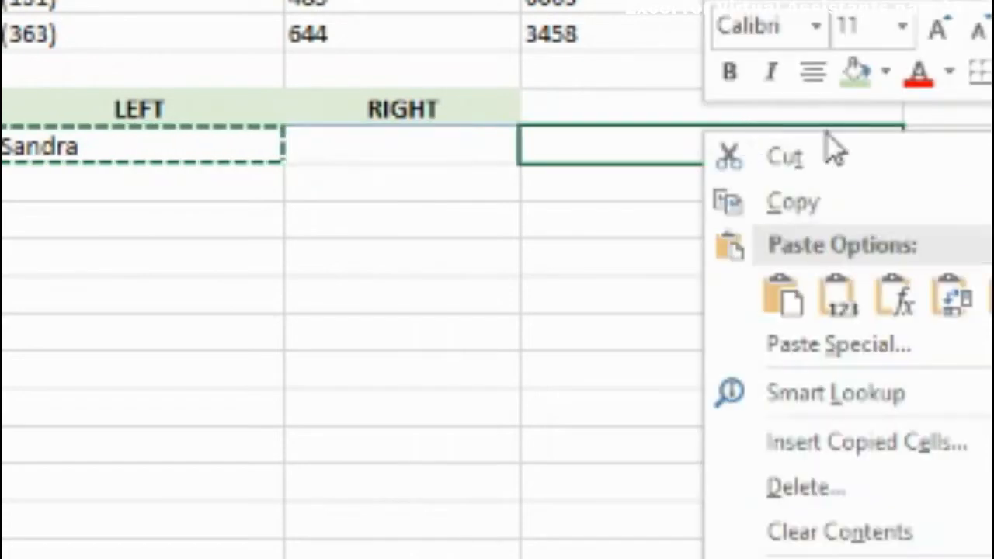
{"action": "left_click", "coordinate": [837, 303]}
Inspect the end of the pasted text in D17 for a trailing space.
{"action": "double_click", "coordinate": [649, 147]}
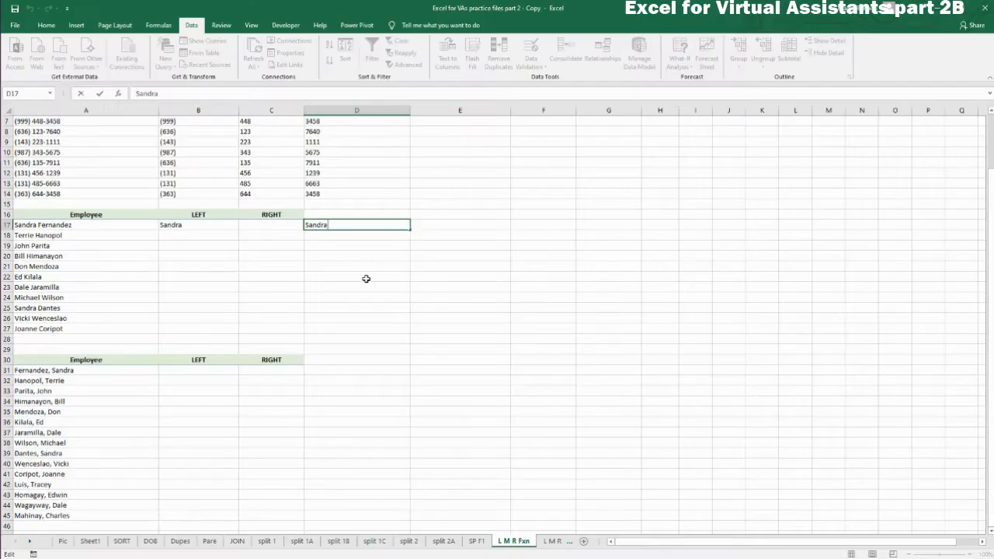
{"action": "left_click", "coordinate": [366, 278]}
{"action": "scroll", "coordinate": [365, 278], "scroll_direction": "up", "scroll_amount": 3}
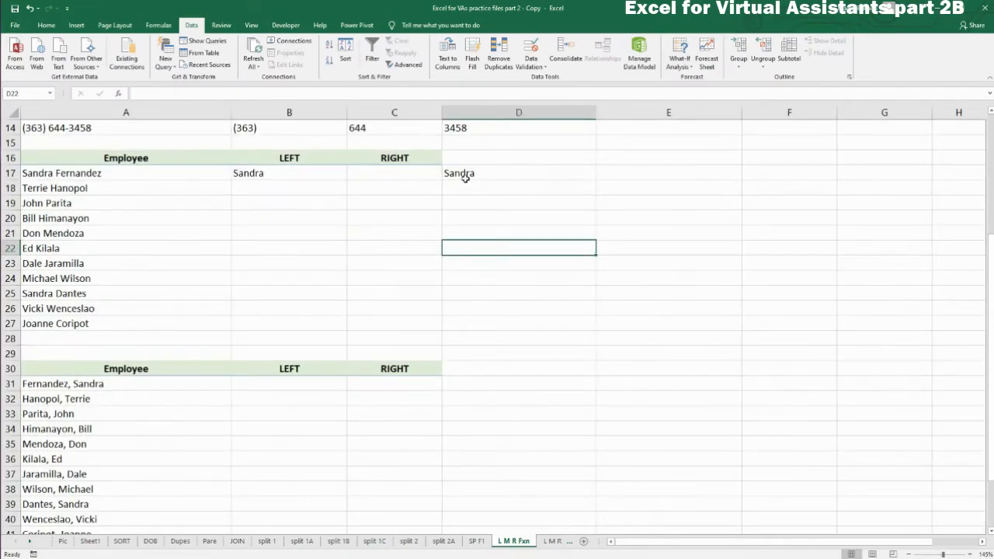
{"action": "left_click", "coordinate": [474, 173]}
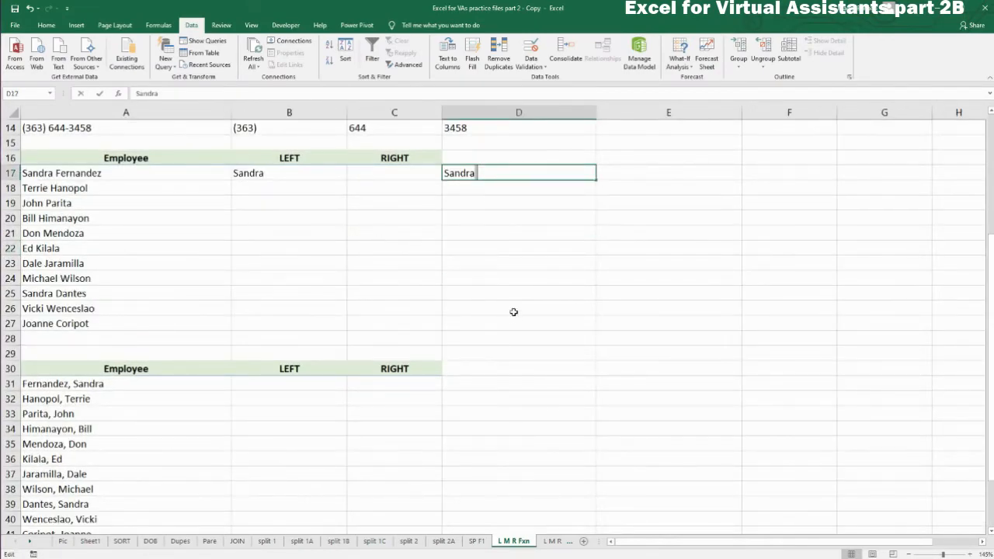
Subtract 1 from the FIND result in B17 so the formula reads =LEFT(A17,FIND(" ",A17)-1).
{"action": "left_click", "coordinate": [243, 174]}
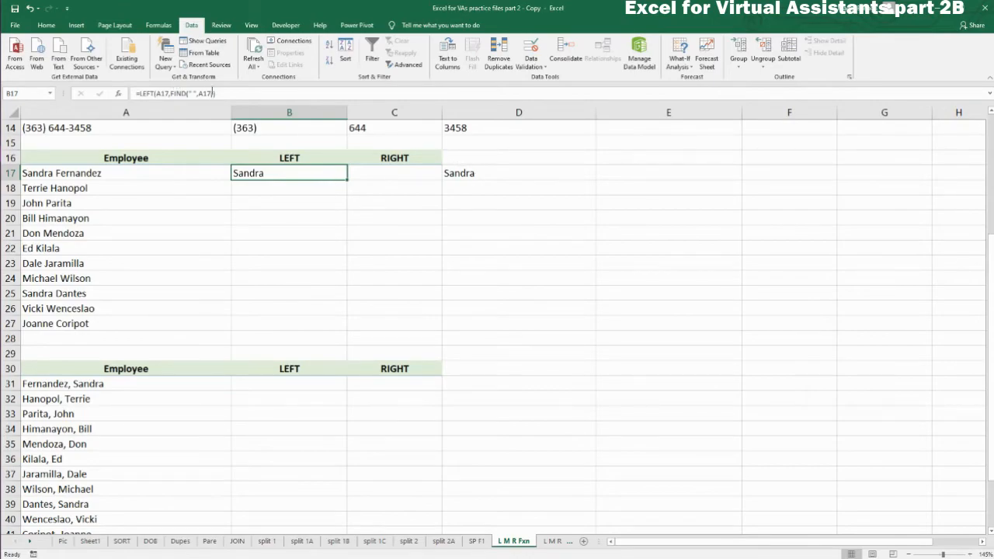
{"action": "left_click", "coordinate": [212, 91]}
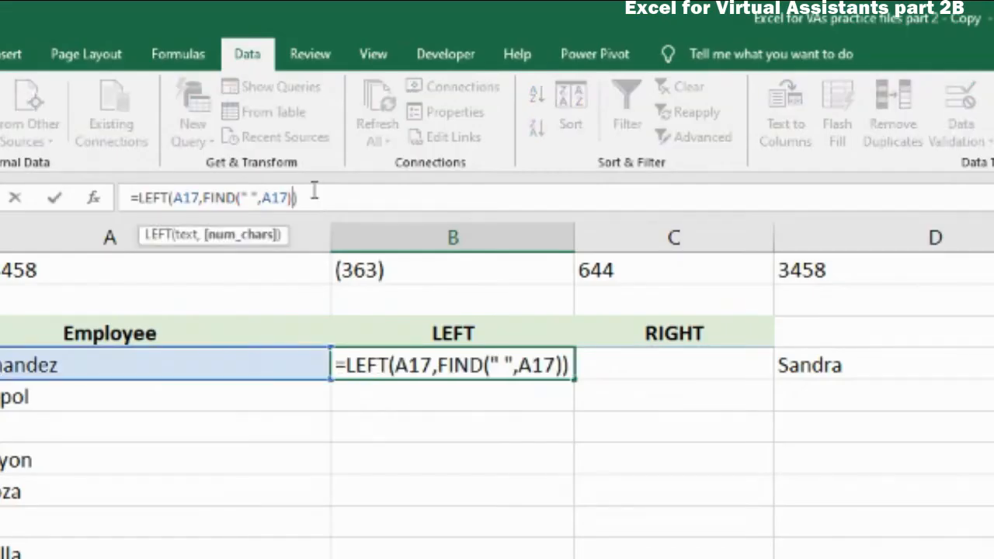
{"action": "type", "text": "-1"}
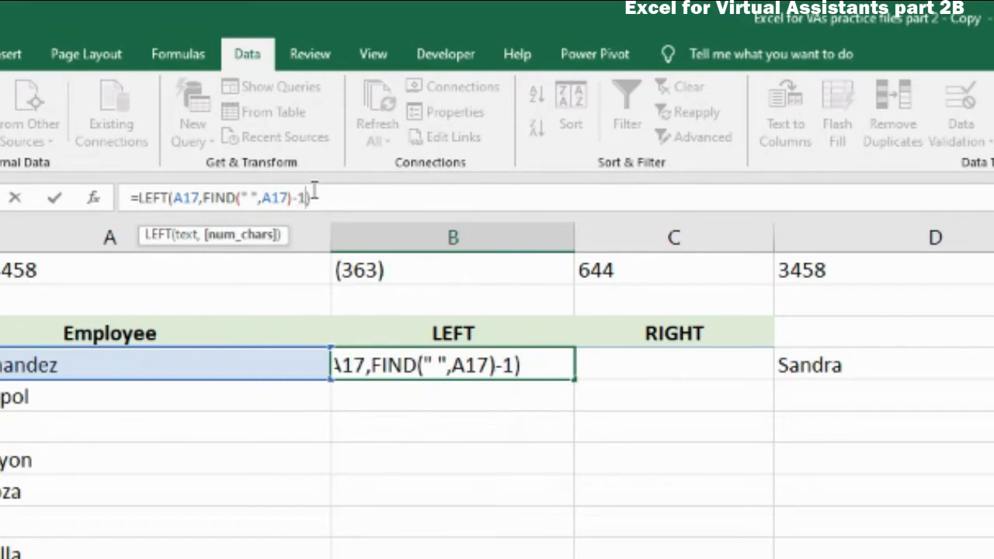
{"action": "key", "text": "Return"}
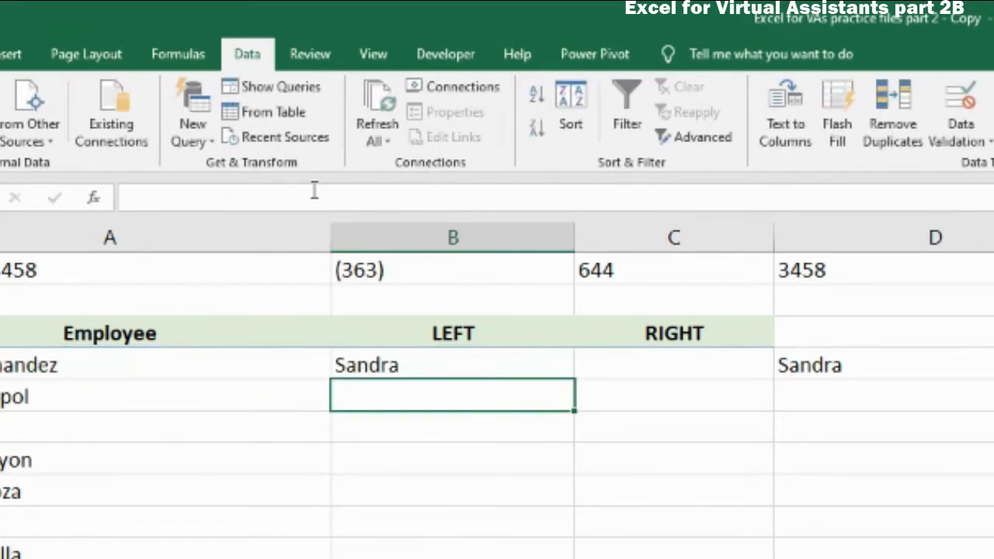
Paste B17's revised result as a value only into D18 and compare where the text ends in D18 and D17.
{"action": "left_click", "coordinate": [445, 373]}
{"action": "key", "text": "ctrl+c"}
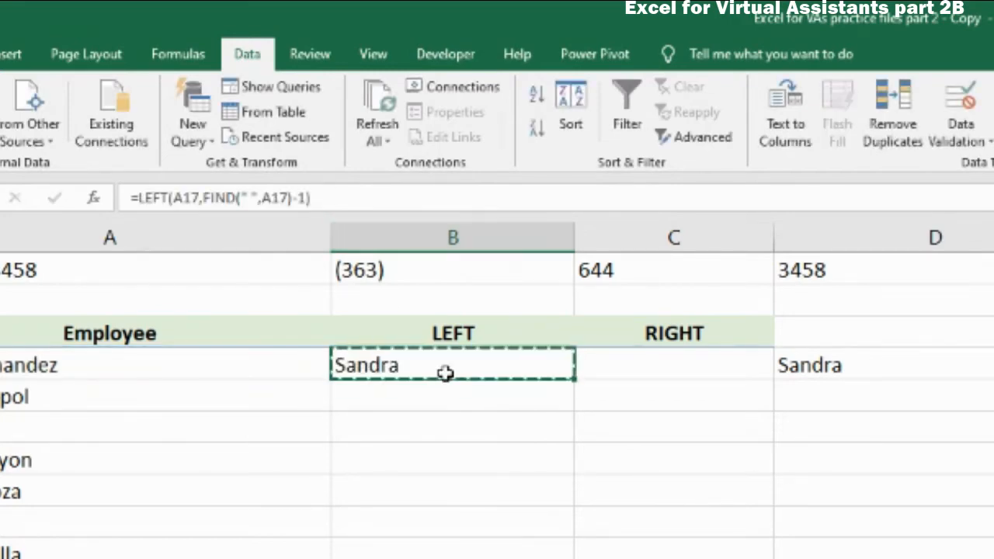
{"action": "right_click", "coordinate": [854, 400]}
{"action": "left_click", "coordinate": [932, 497]}
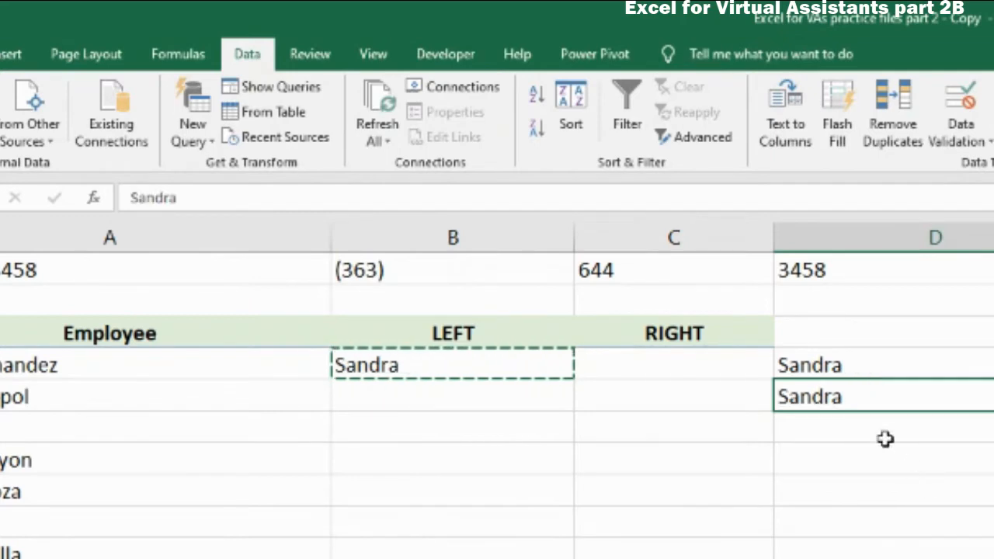
{"action": "double_click", "coordinate": [846, 397]}
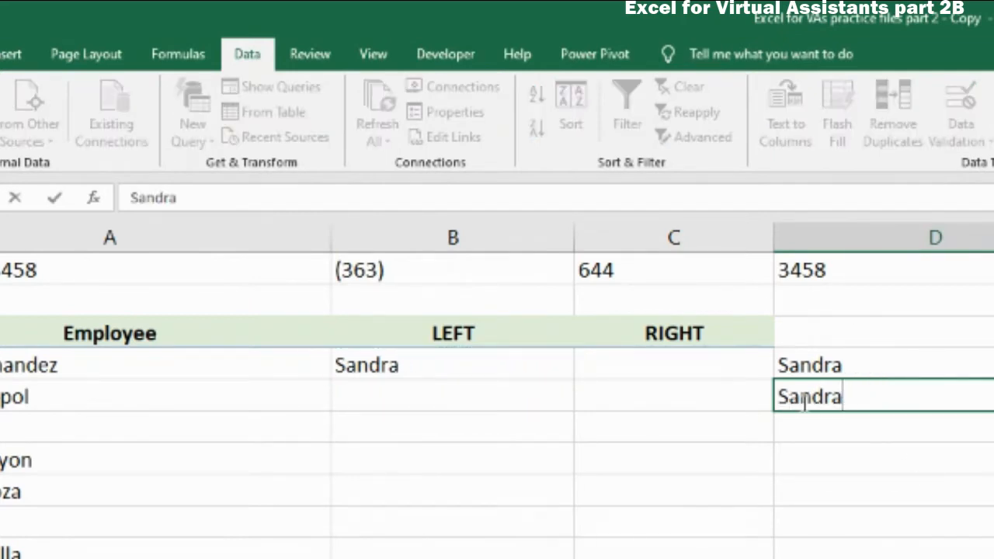
{"action": "double_click", "coordinate": [854, 366]}
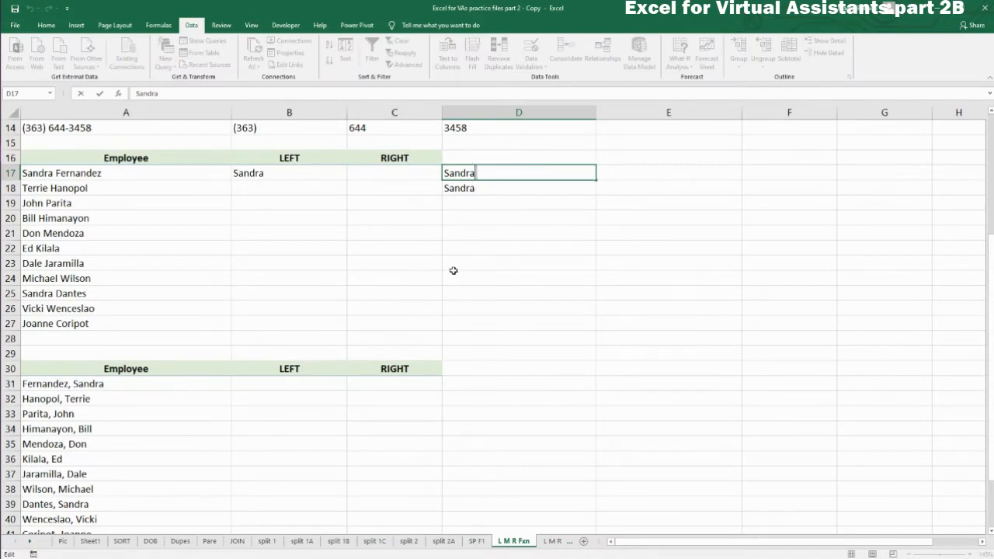
{"action": "double_click", "coordinate": [492, 189]}
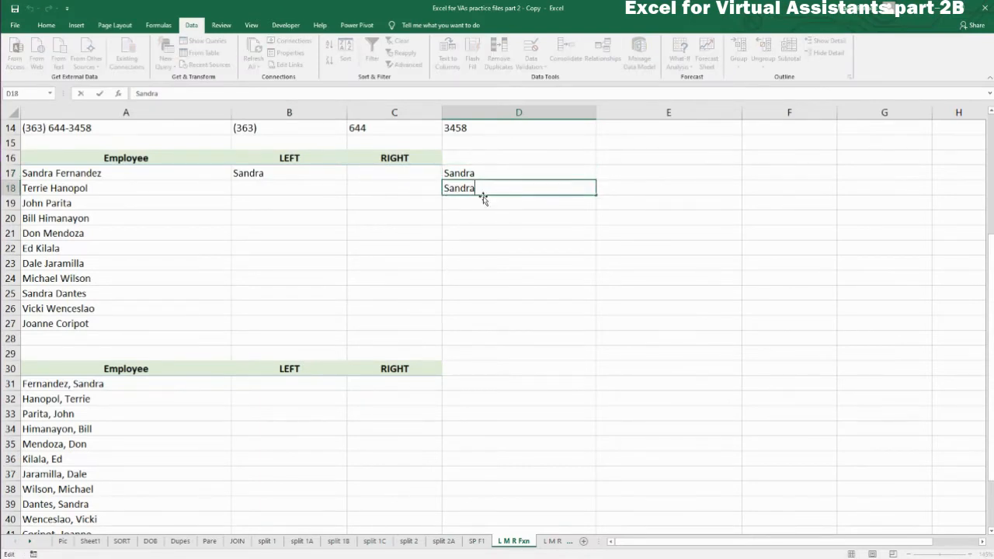
Review the -1 in B17's formula and clear the test values from D17:D19.
{"action": "left_click", "coordinate": [273, 173]}
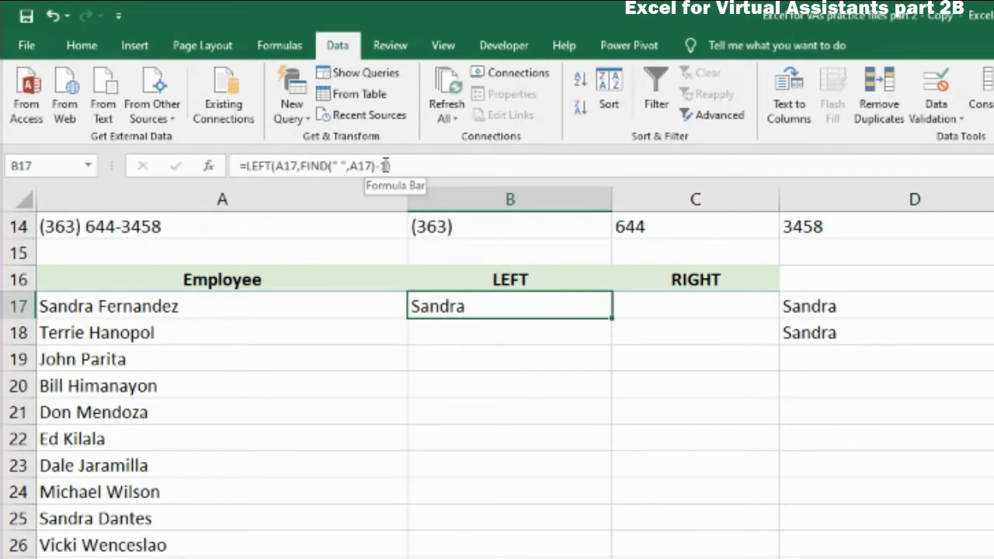
{"action": "left_click", "coordinate": [669, 543]}
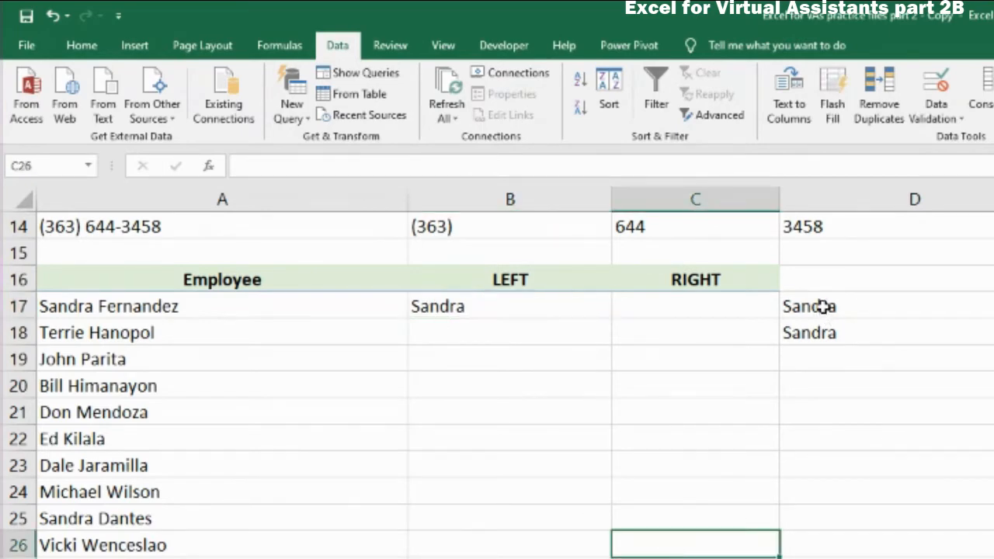
{"action": "left_click_drag", "start_coordinate": [823, 307], "coordinate": [825, 347]}
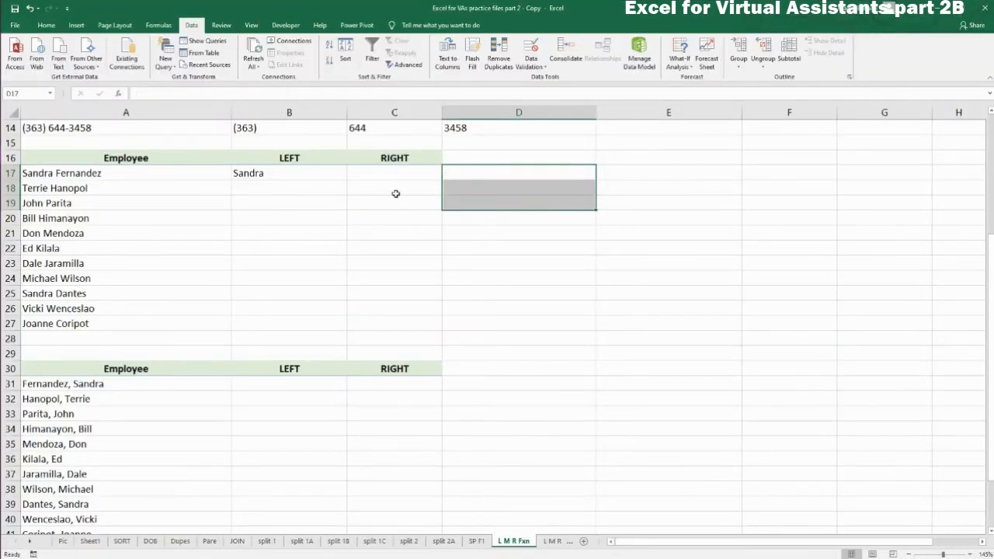
Enter =RIGHT(A17,LEN(A17)-FIND(" ",A17)) in C17 to extract the employee's last name.
{"action": "left_click", "coordinate": [368, 174]}
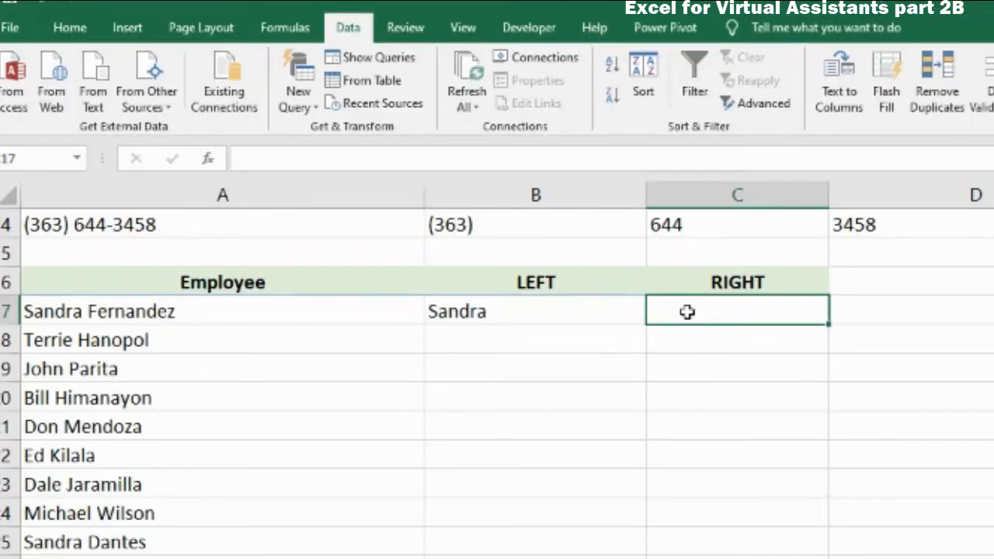
{"action": "type", "text": "="}
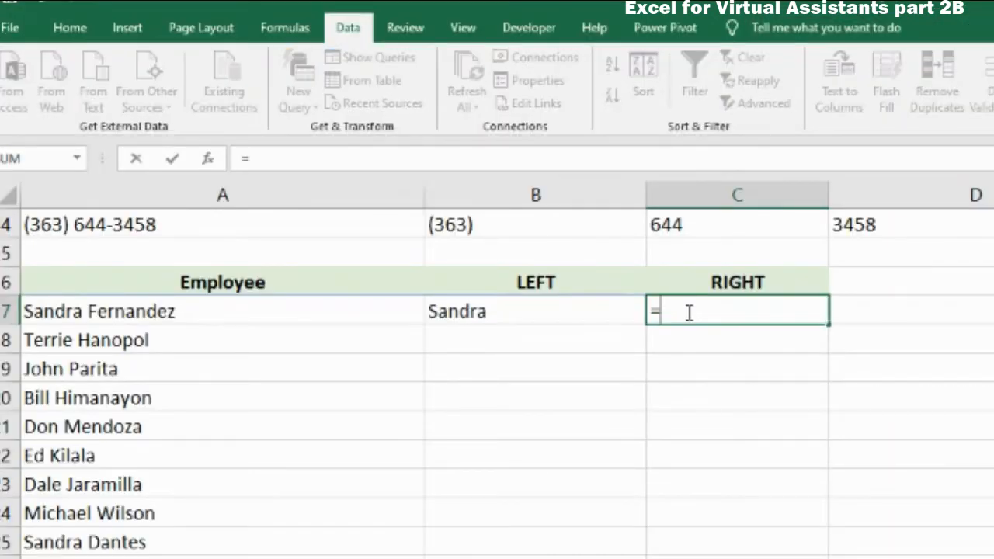
{"action": "type", "text": "right("}
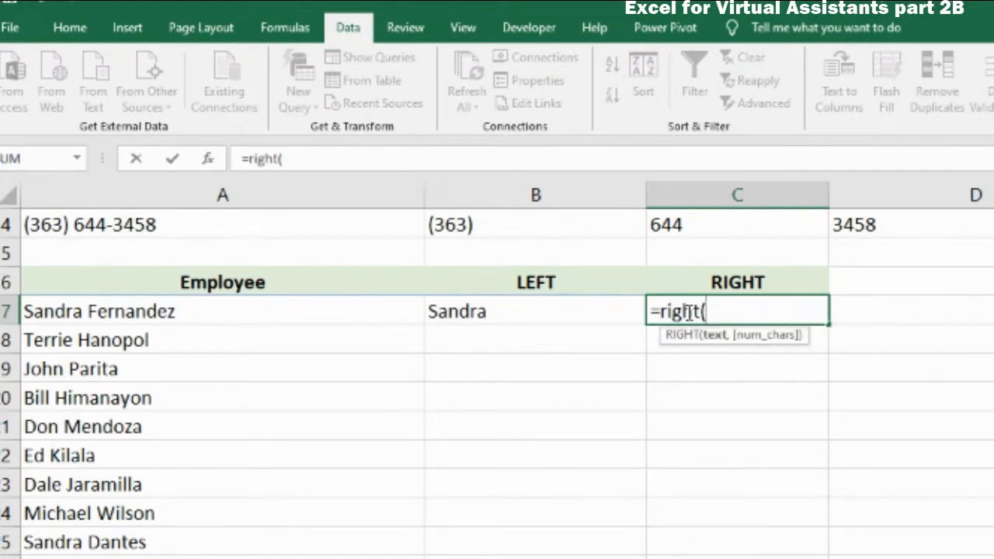
{"action": "left_click", "coordinate": [132, 311]}
{"action": "type", "text": ","}
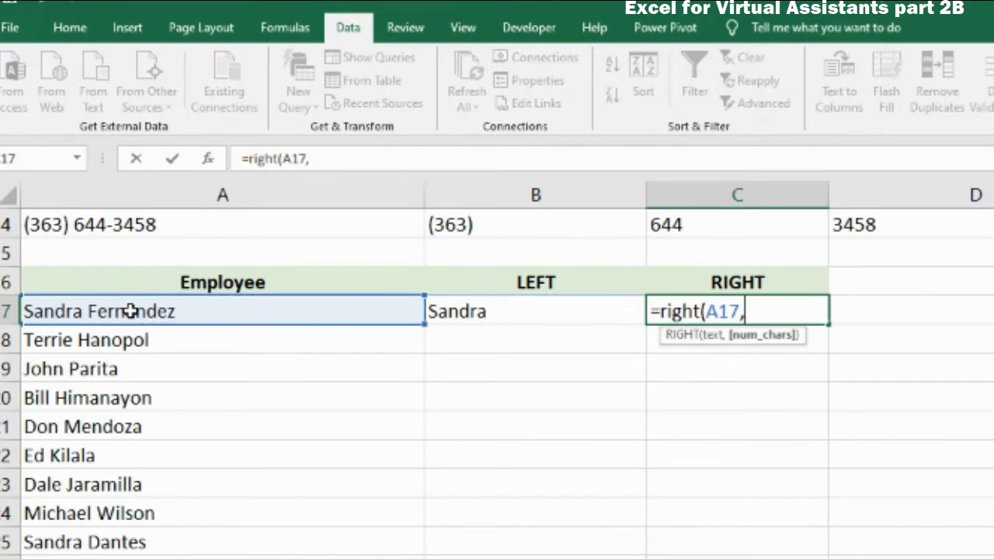
{"action": "type", "text": "LEN("}
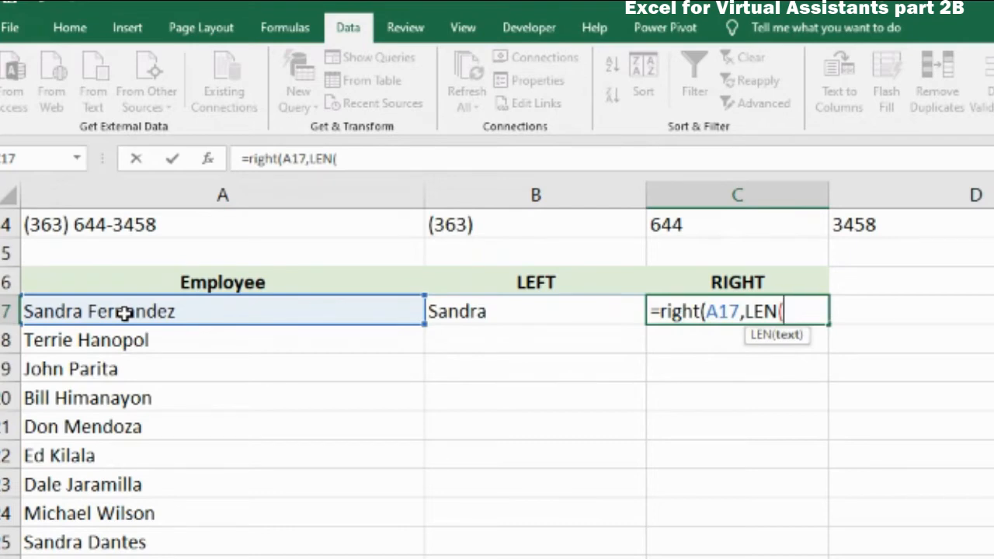
{"action": "left_click", "coordinate": [124, 313]}
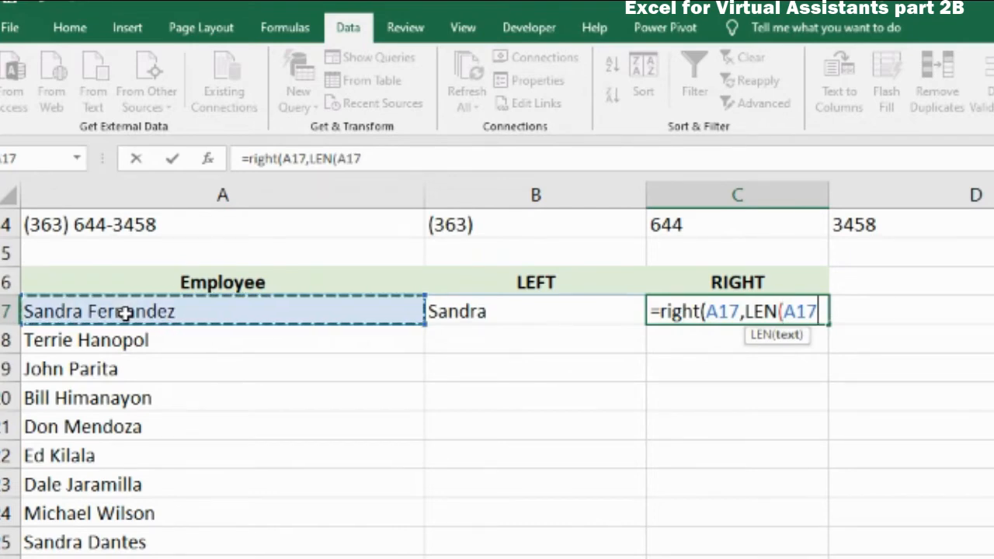
{"action": "type", "text": ")"}
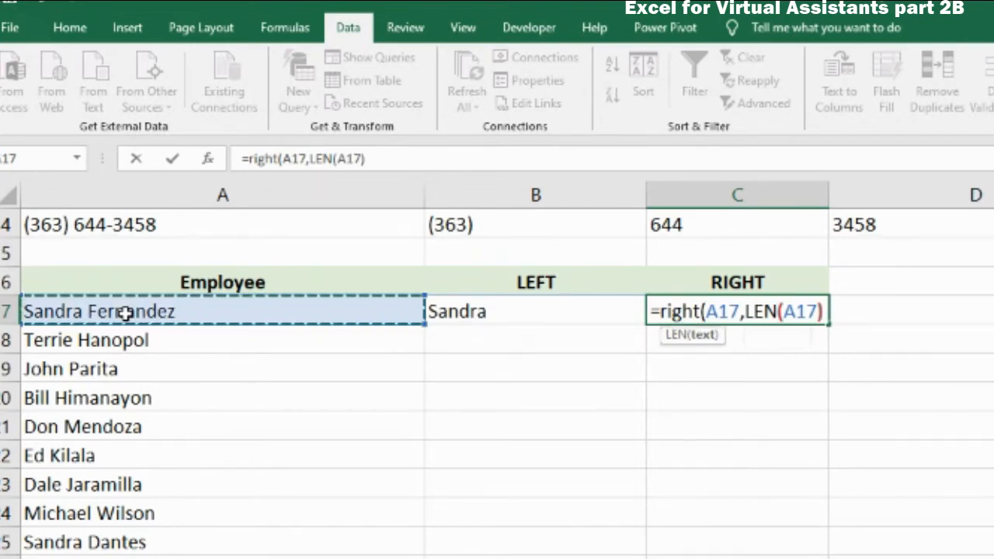
{"action": "type", "text": "-"}
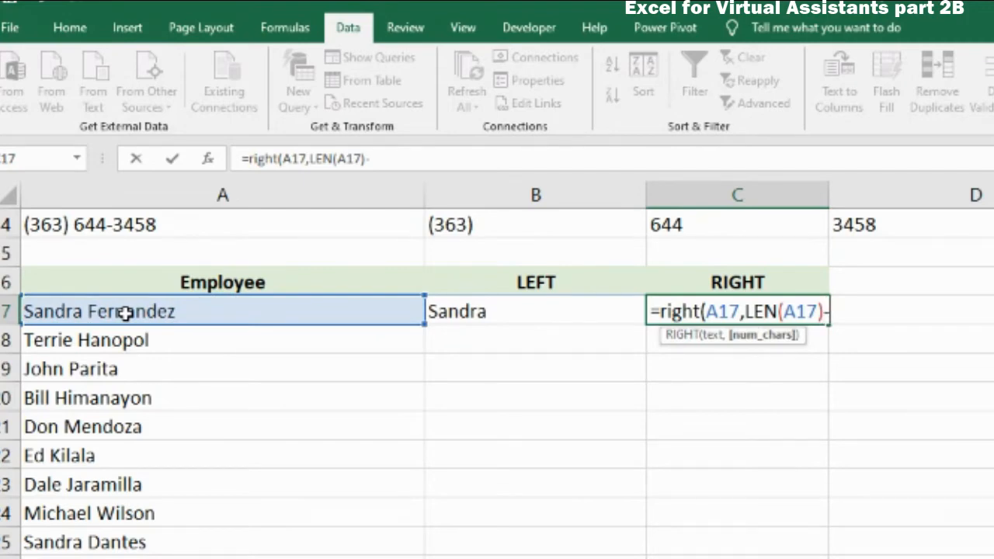
{"action": "type", "text": "FIND"}
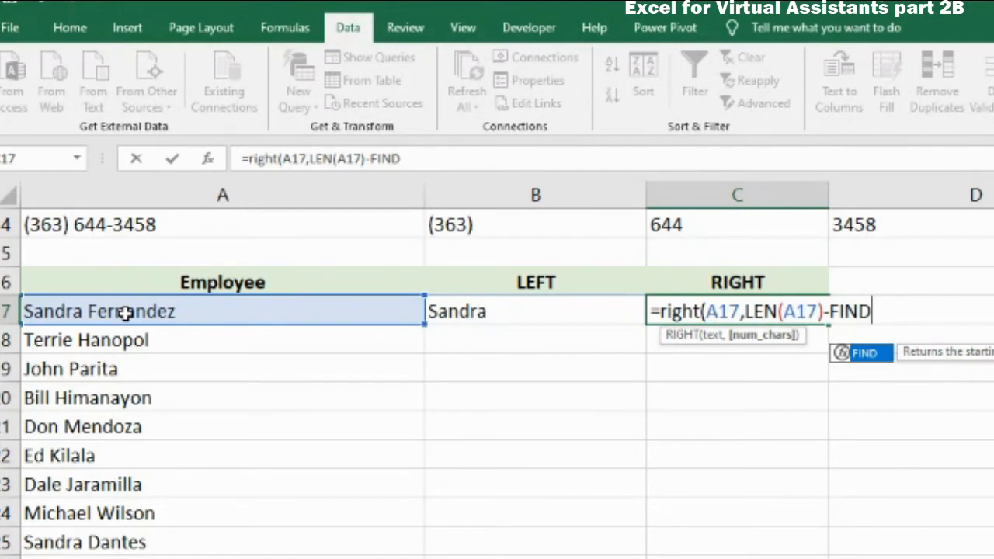
{"action": "type", "text": "(\" "}
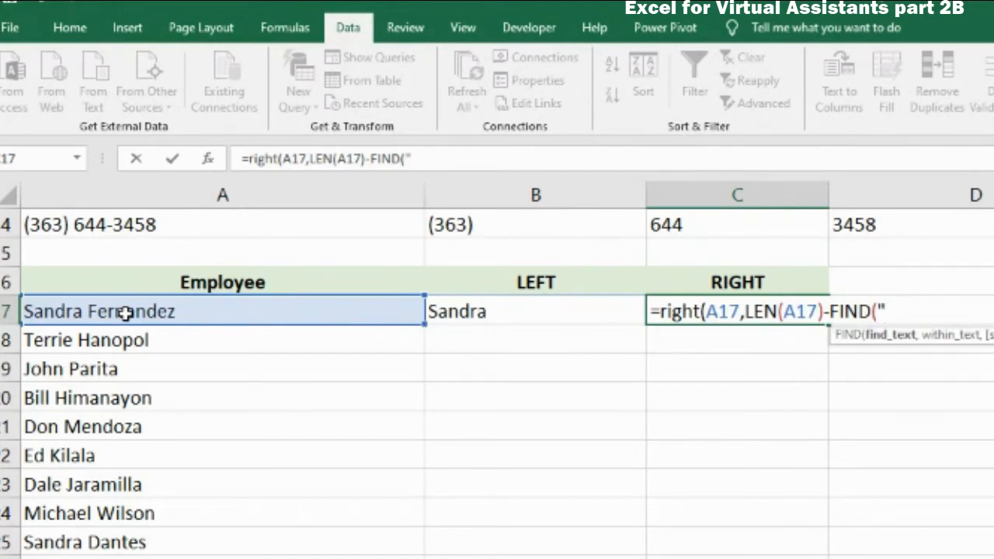
{"action": "type", "text": "\","}
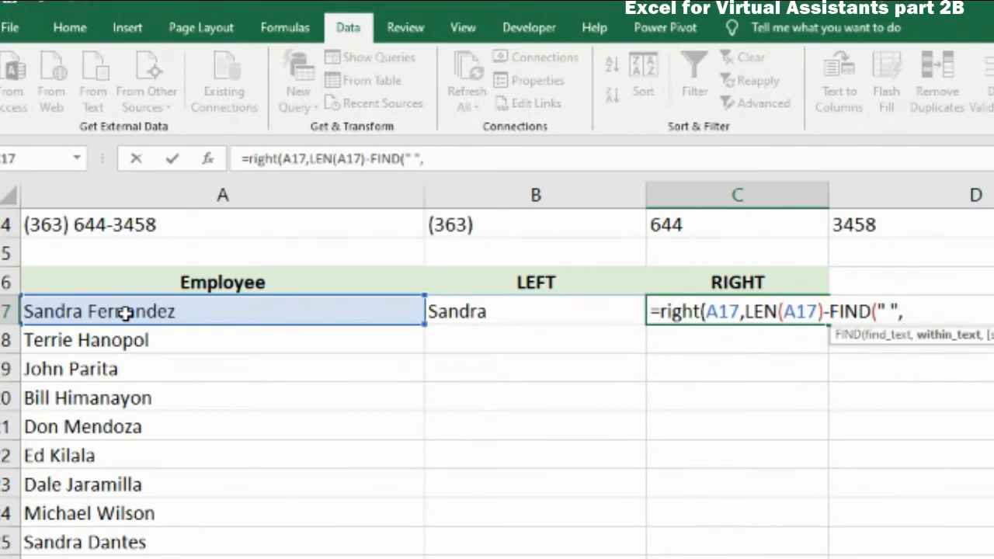
{"action": "type", "text": "A17"}
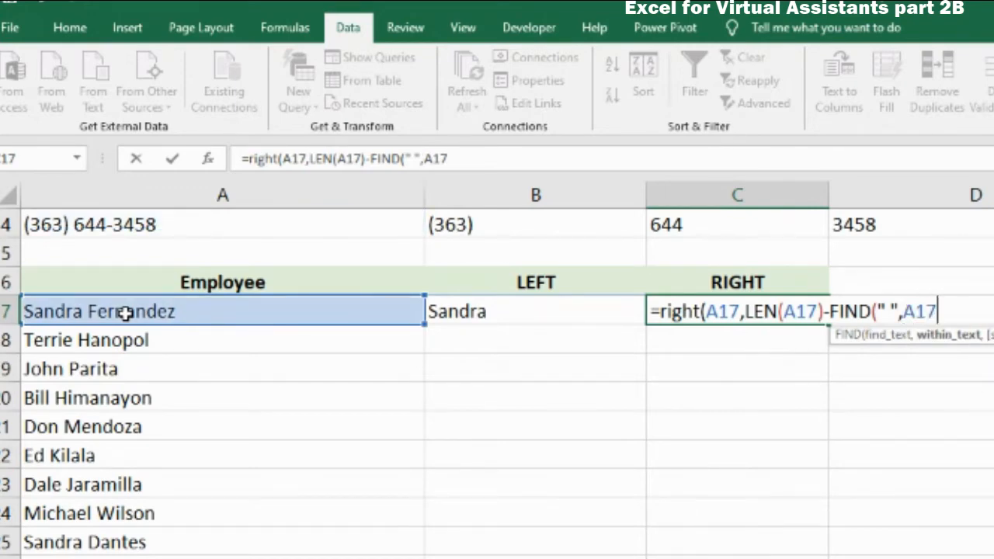
{"action": "type", "text": "))"}
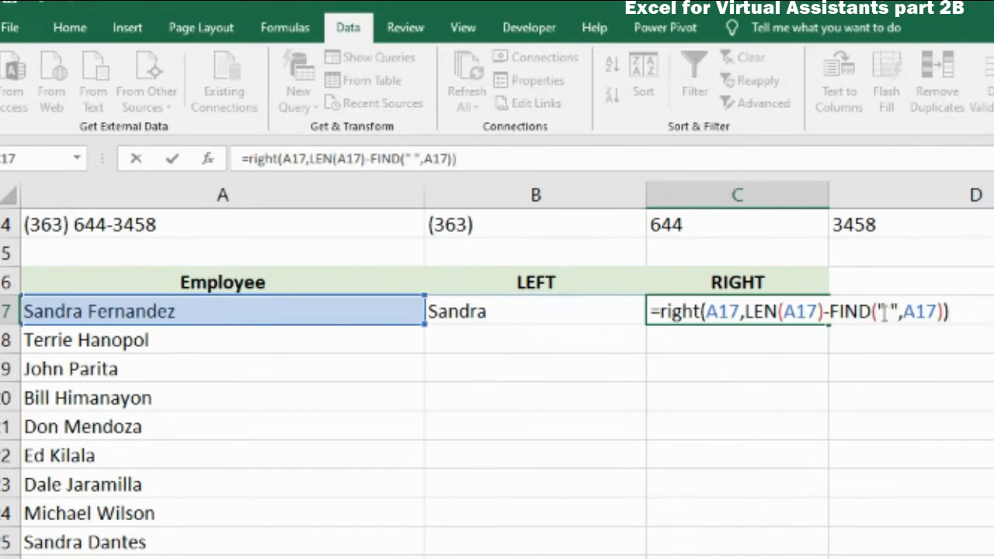
{"action": "key", "text": "Return"}
{"action": "left_click", "coordinate": [921, 307]}
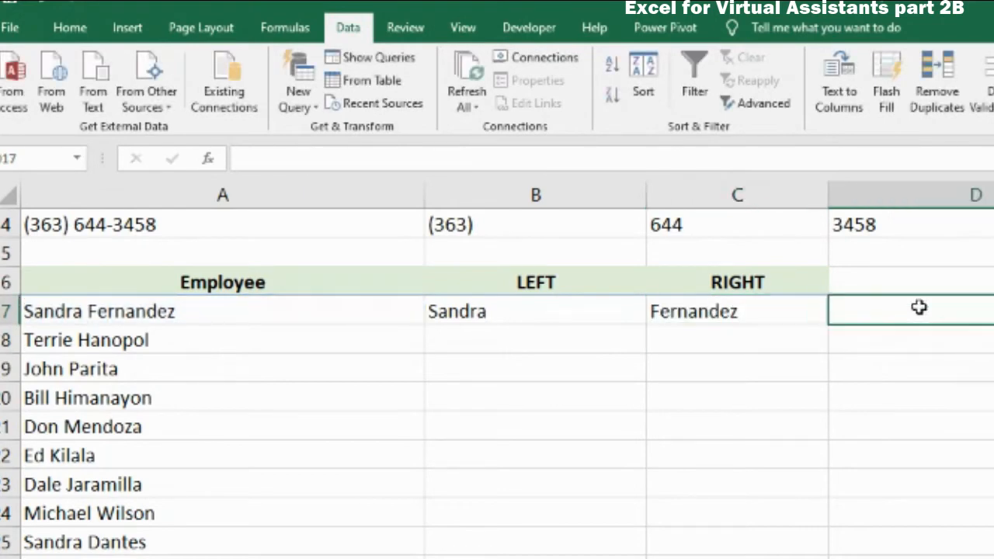
Review the LEN part of C17's formula and enter =LEN(A17) in D17 as a separate test.
{"action": "left_click", "coordinate": [745, 304]}
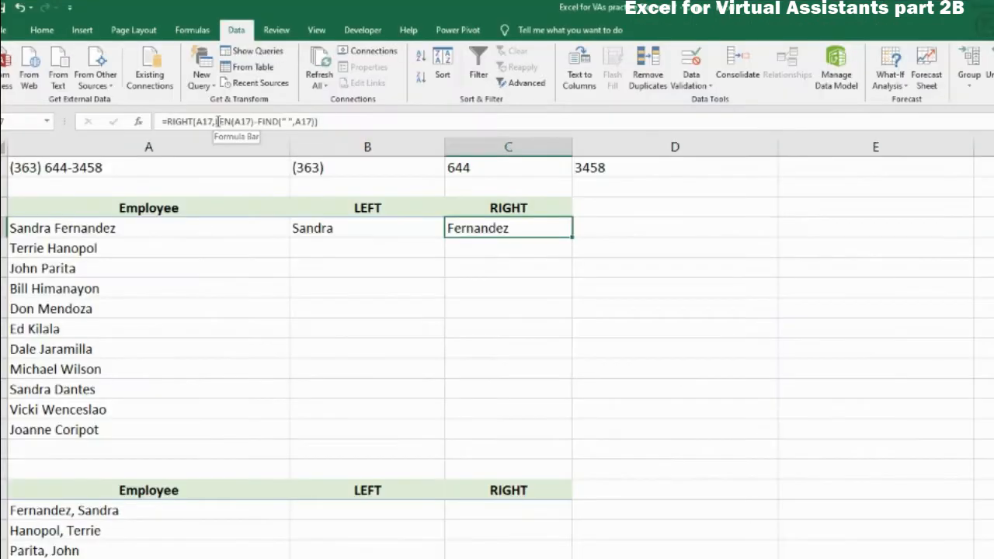
{"action": "left_click_drag", "start_coordinate": [218, 122], "coordinate": [251, 122]}
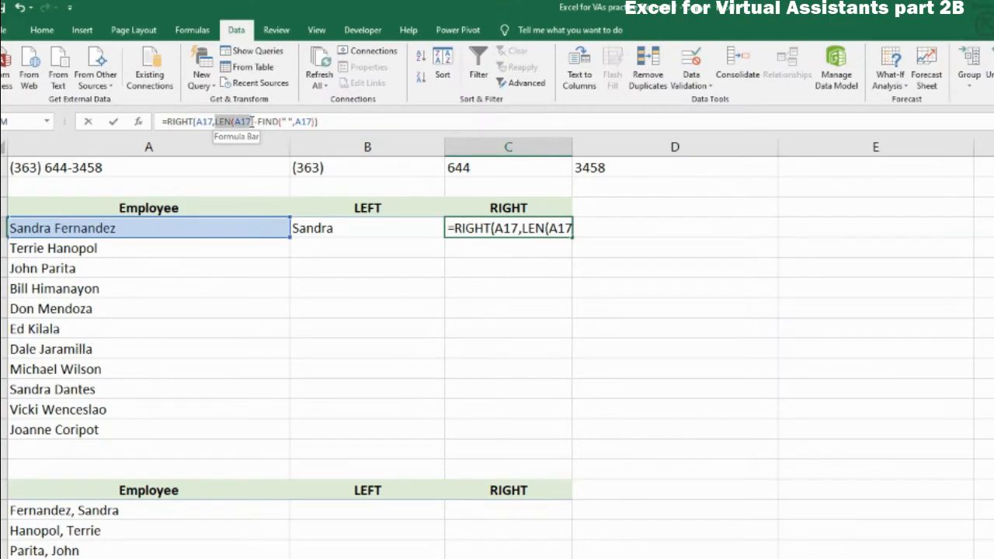
{"action": "key", "text": "Escape"}
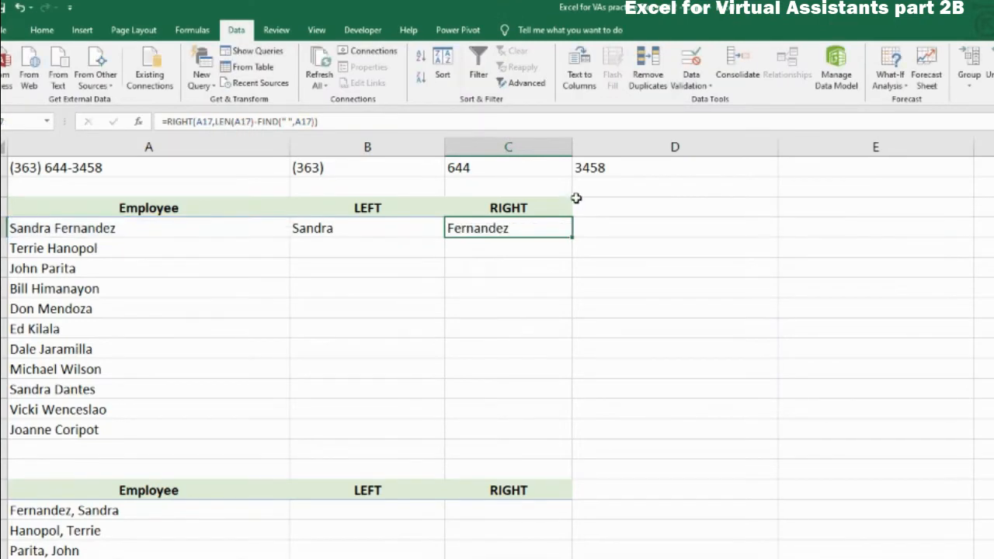
{"action": "left_click", "coordinate": [613, 226]}
{"action": "type", "text": "=LEN(A17)"}
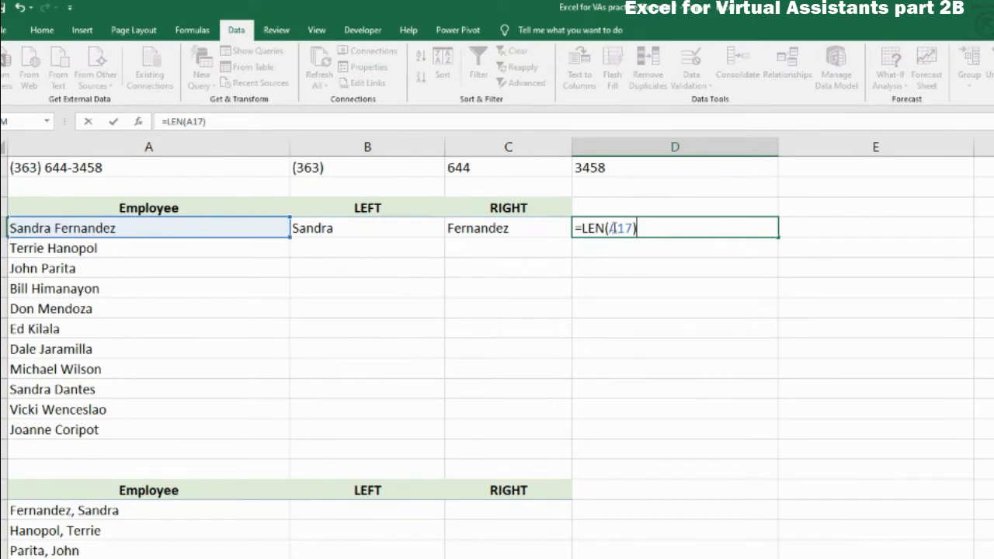
{"action": "key", "text": "Return"}
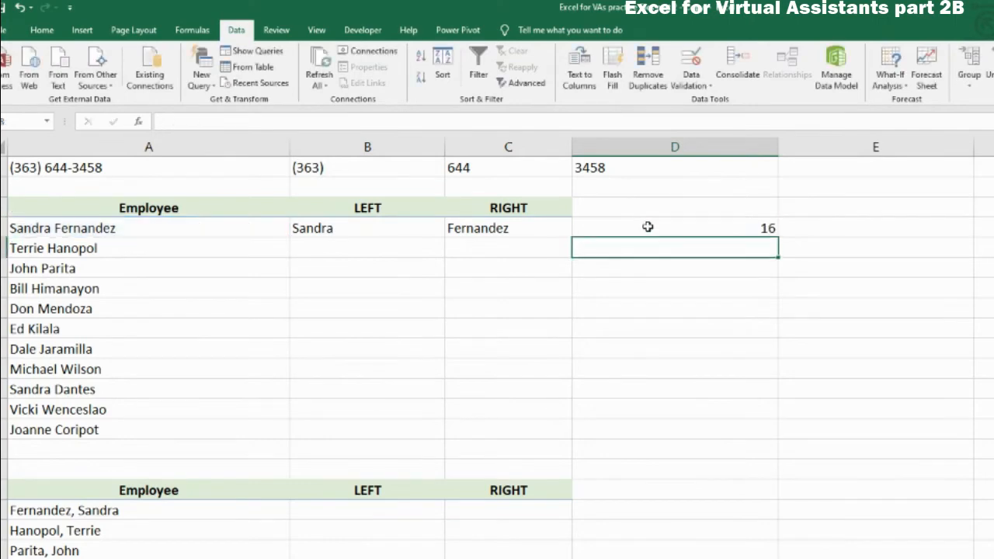
{"action": "left_click", "coordinate": [647, 226]}
{"action": "left_click", "coordinate": [479, 226]}
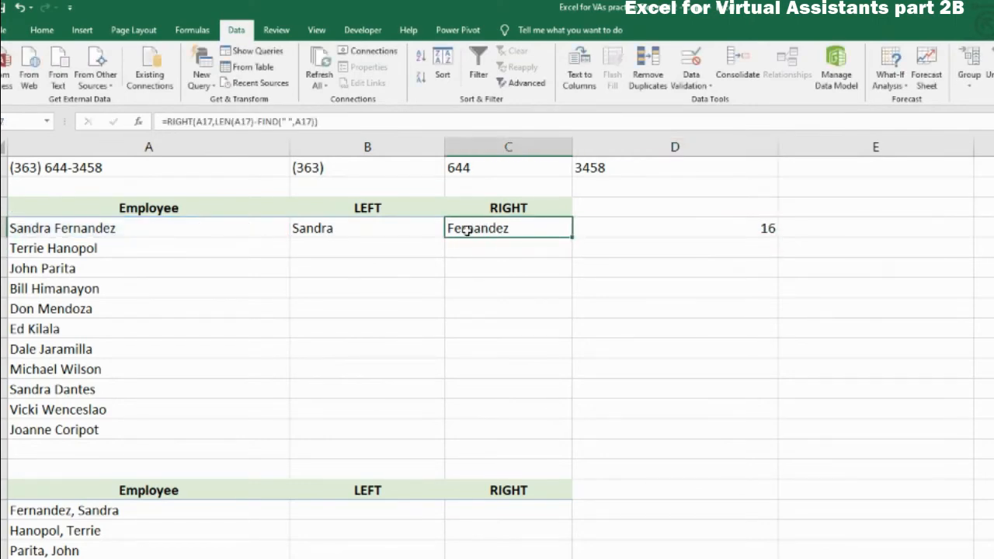
{"action": "left_click", "coordinate": [699, 225]}
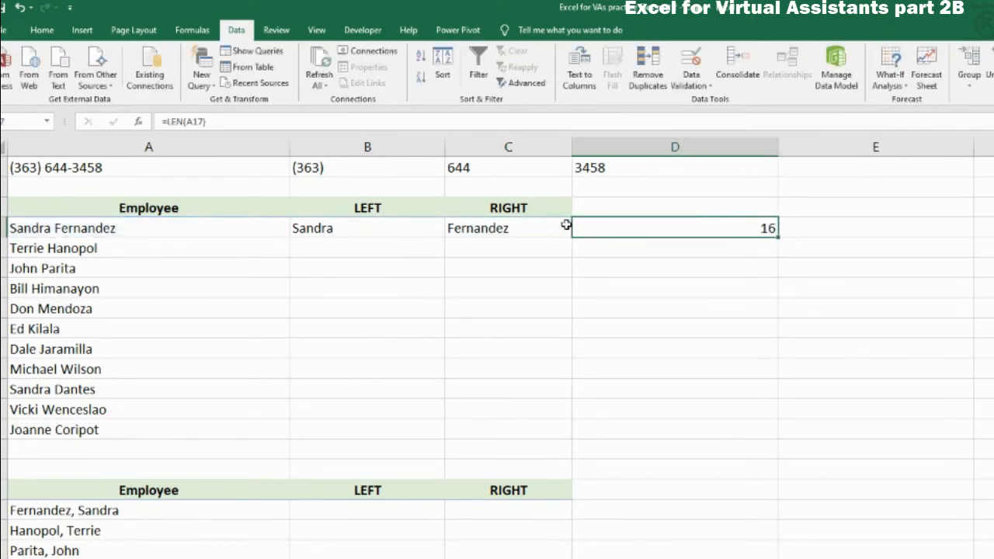
Copy the FIND part of C17's formula and enter it in E17 as =FIND(" ",A17).
{"action": "left_click", "coordinate": [458, 229]}
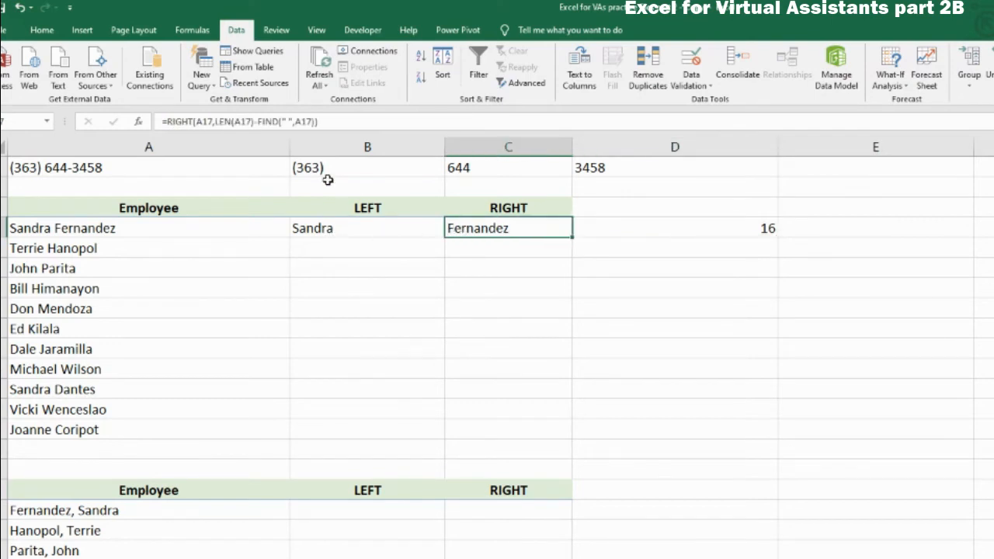
{"action": "left_click_drag", "start_coordinate": [258, 121], "coordinate": [316, 120]}
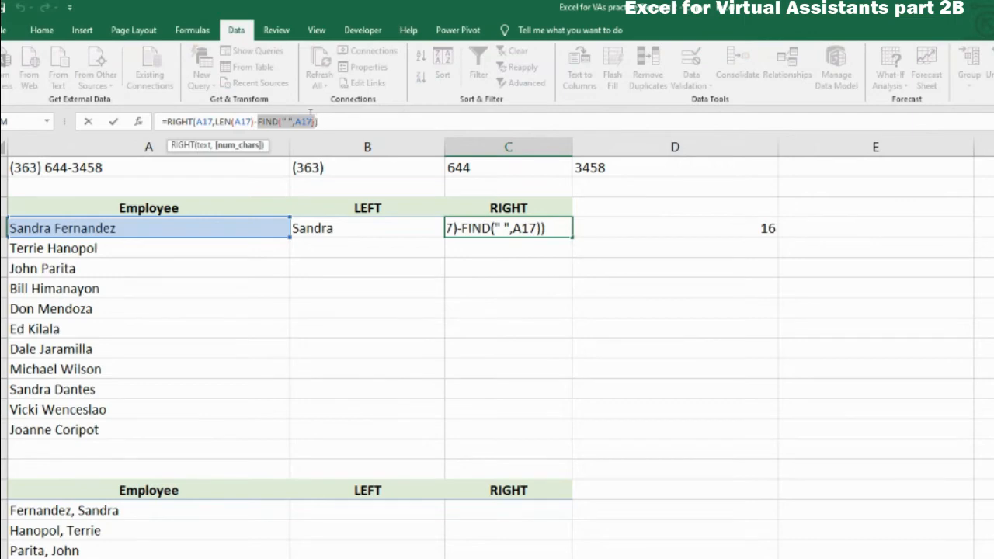
{"action": "key", "text": "Escape"}
{"action": "left_click", "coordinate": [870, 221]}
{"action": "double_click", "coordinate": [862, 226]}
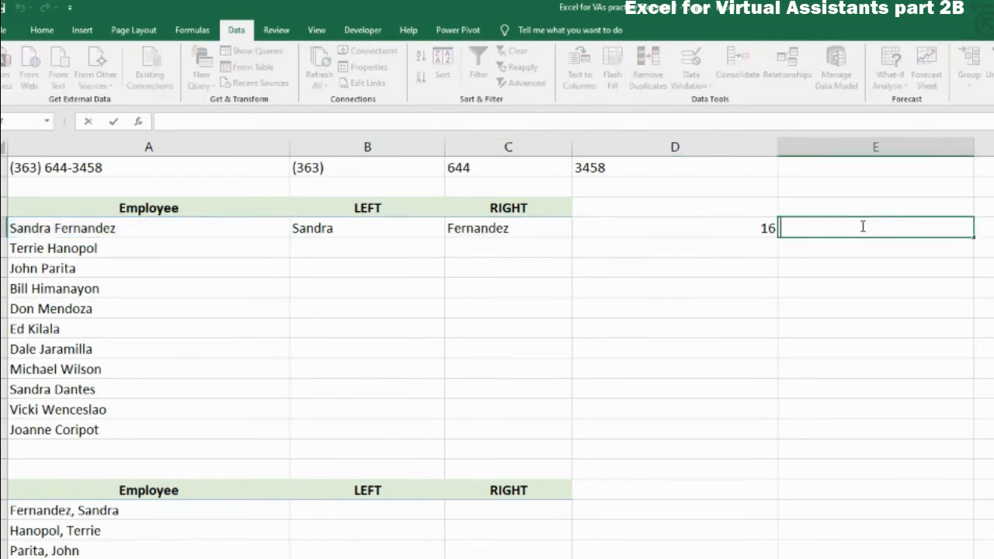
{"action": "type", "text": "="}
{"action": "key", "text": "ctrl+v"}
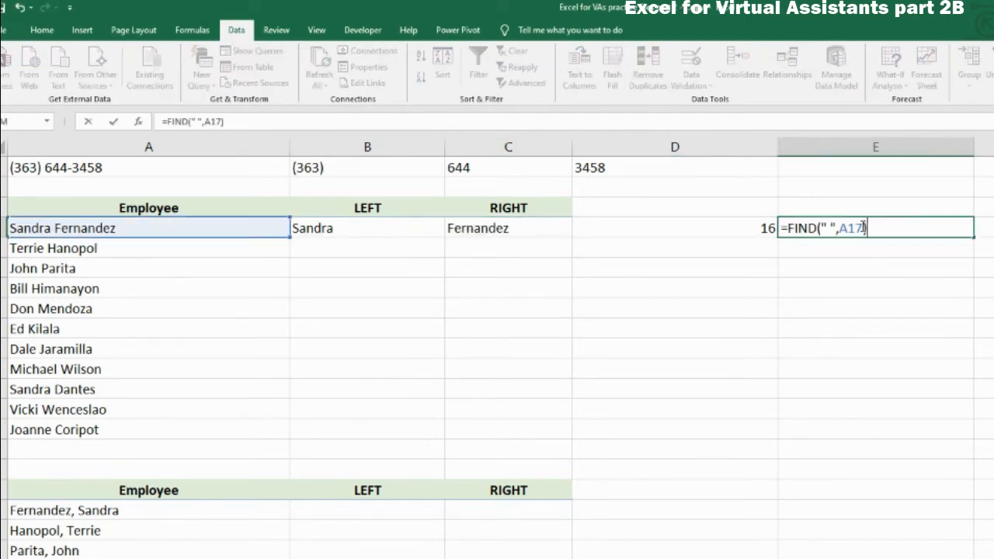
{"action": "key", "text": "Return"}
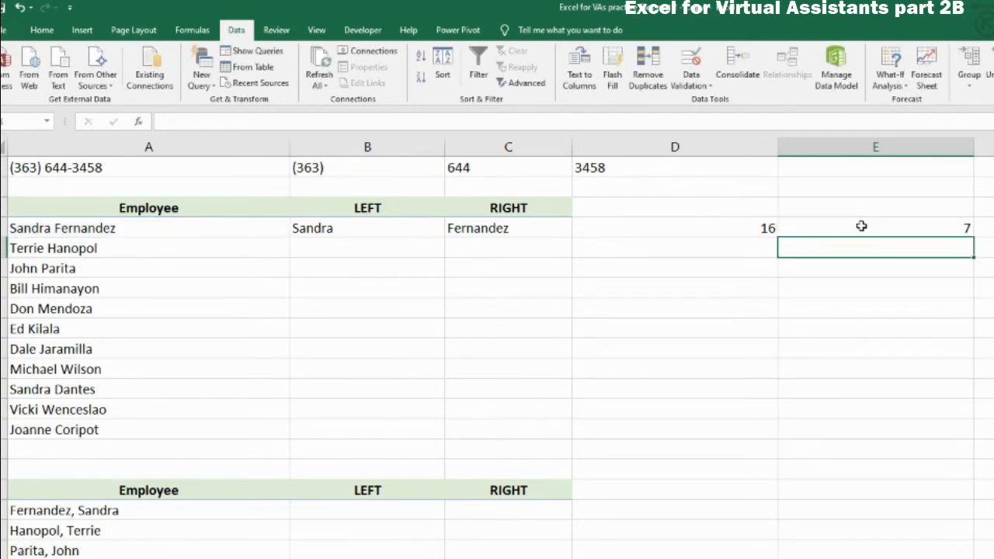
Compare the LEN result in D17 and FIND result in E17 with C17's RIGHT formula and the characters of the name in A17.
{"action": "left_click", "coordinate": [877, 226]}
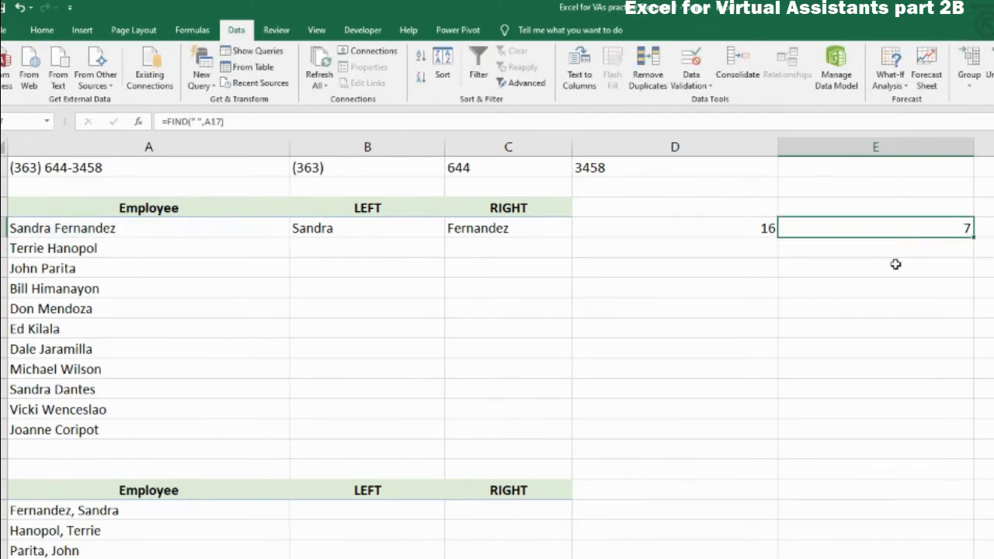
{"action": "left_click", "coordinate": [662, 227]}
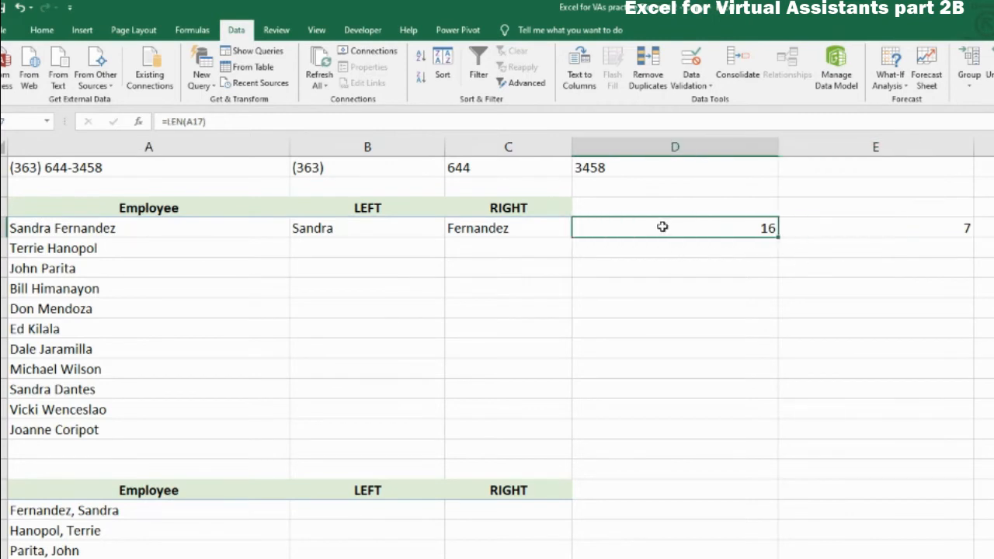
{"action": "left_click", "coordinate": [500, 229]}
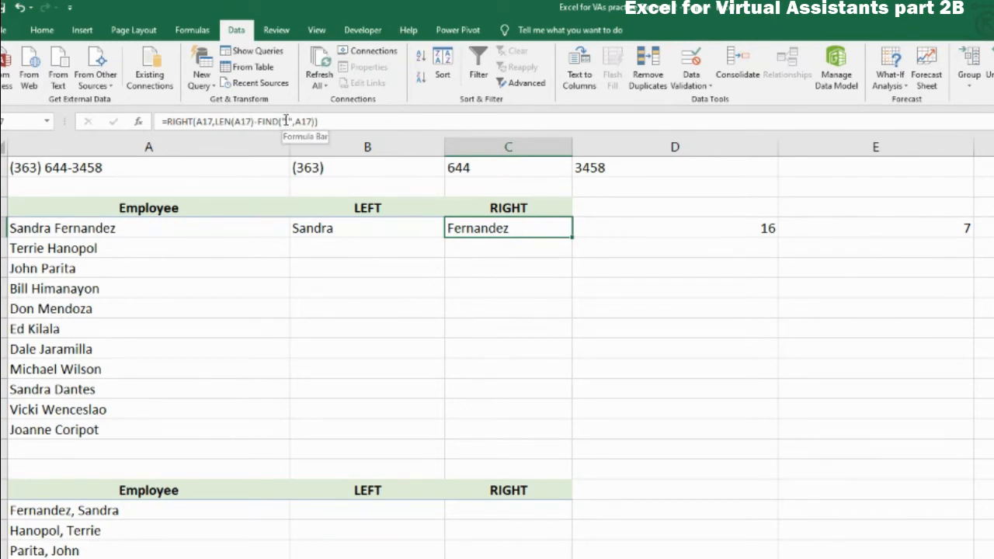
{"action": "left_click", "coordinate": [804, 229]}
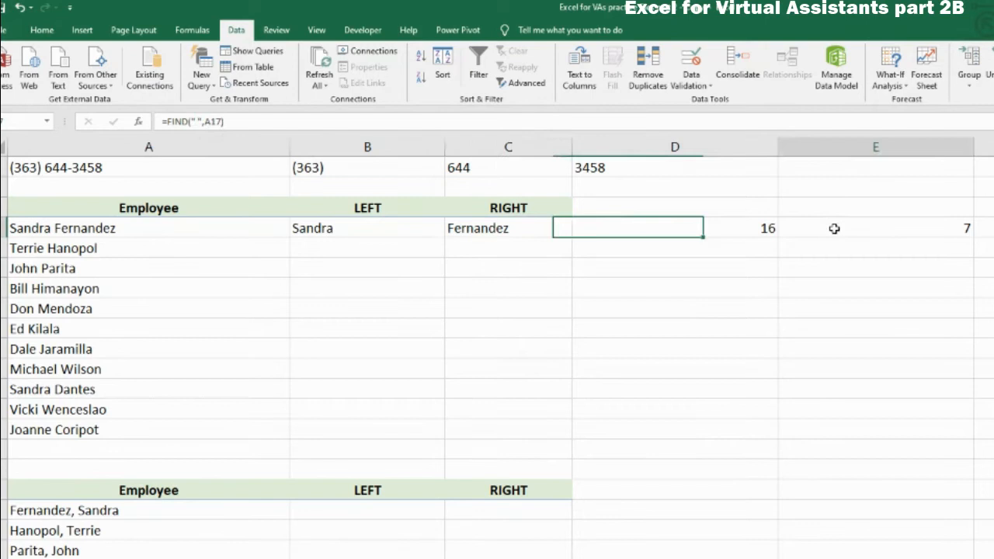
{"action": "left_click", "coordinate": [714, 228]}
{"action": "left_click", "coordinate": [873, 226]}
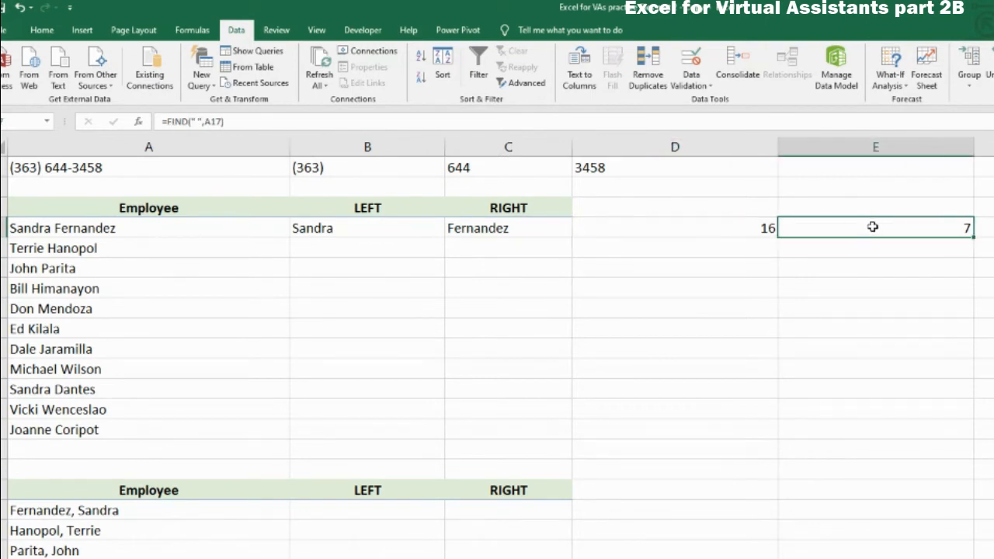
{"action": "double_click", "coordinate": [513, 225]}
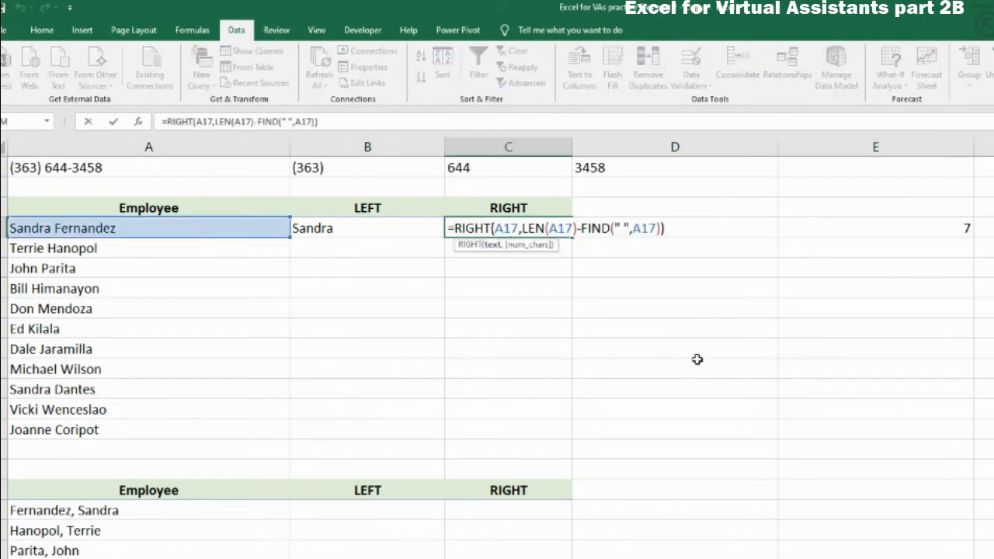
{"action": "key", "text": "ctrl+Return"}
{"action": "left_click", "coordinate": [120, 229]}
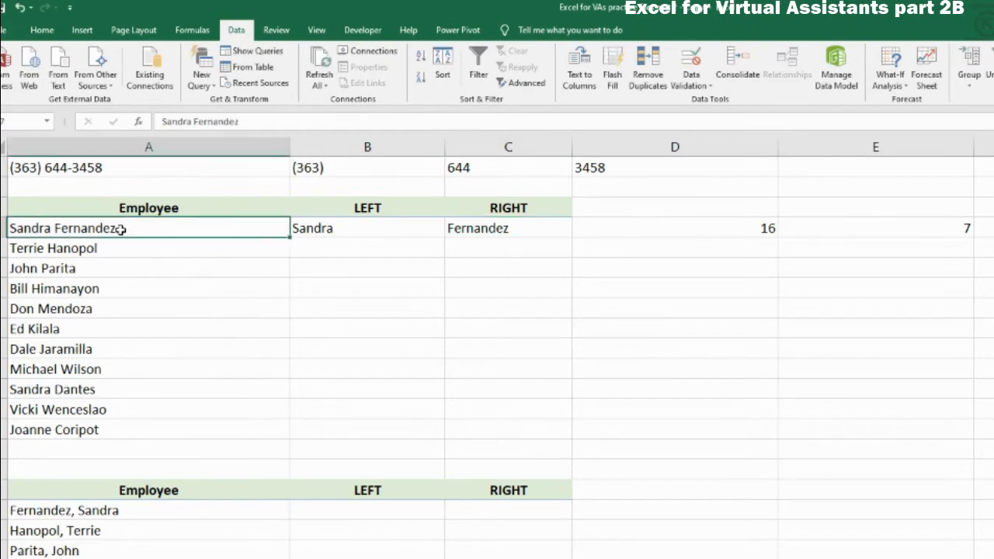
{"action": "double_click", "coordinate": [120, 228]}
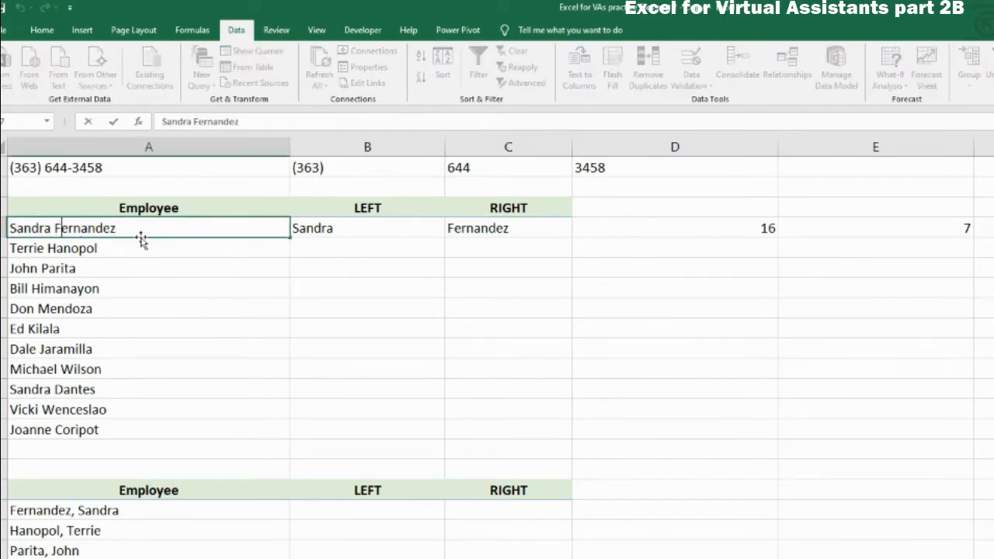
{"action": "left_click", "coordinate": [651, 453]}
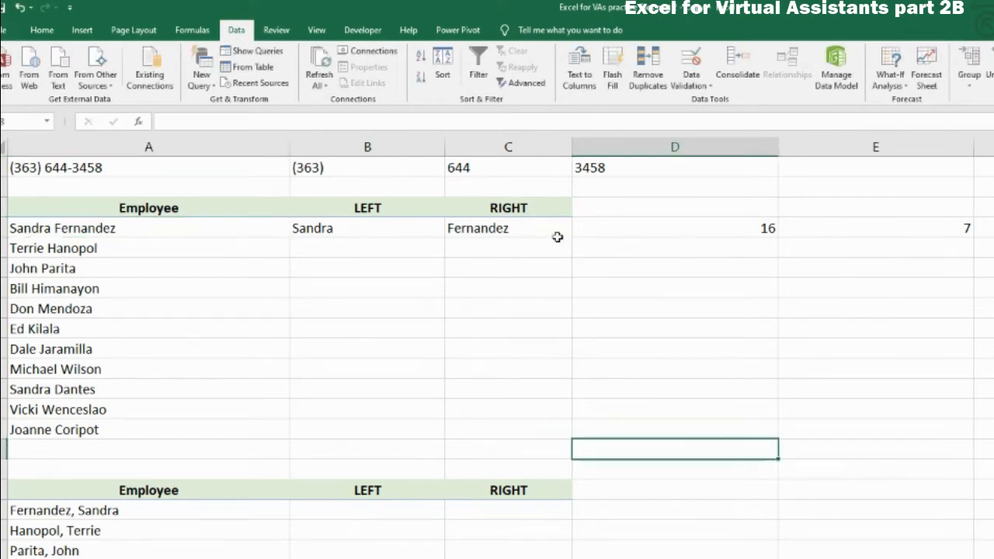
Compare the LEFT formula in B17 with the RIGHT formula in C17, including the arguments of its FIND part.
{"action": "left_click", "coordinate": [464, 235]}
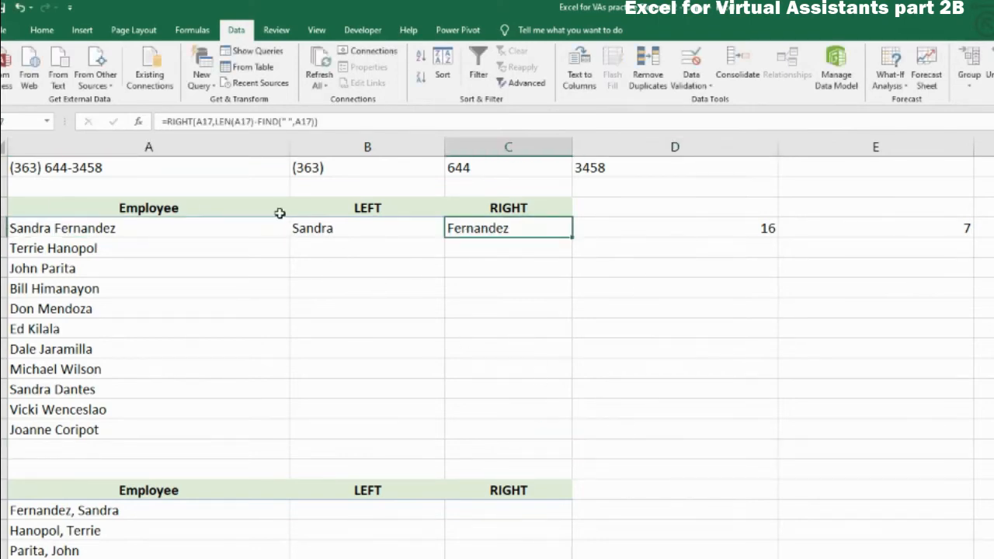
{"action": "left_click", "coordinate": [309, 227]}
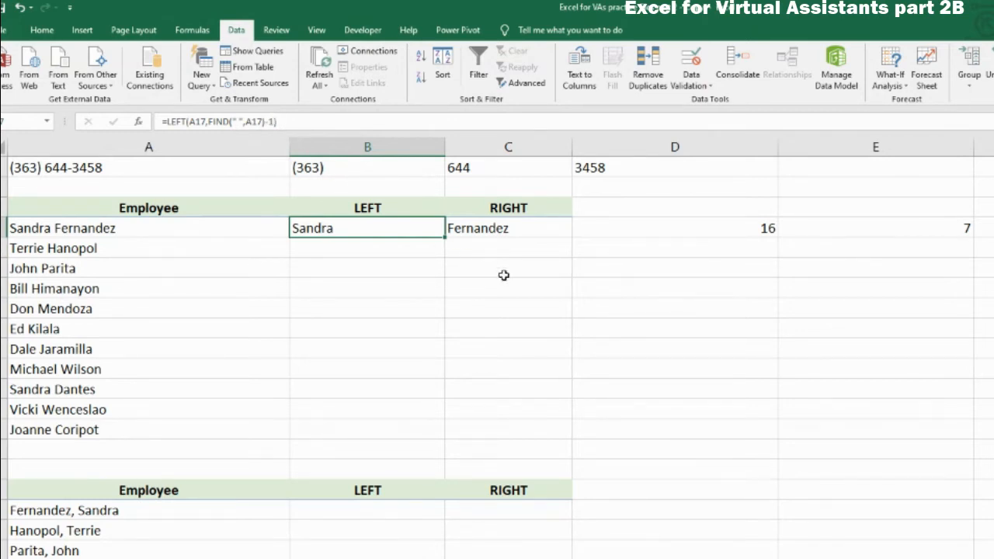
{"action": "left_click", "coordinate": [501, 229]}
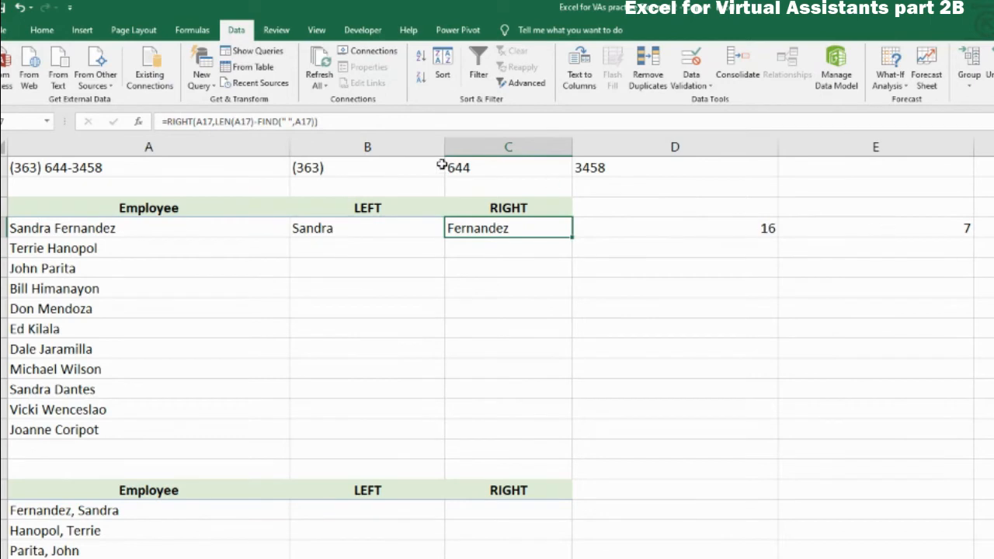
{"action": "left_click_drag", "start_coordinate": [283, 122], "coordinate": [309, 122]}
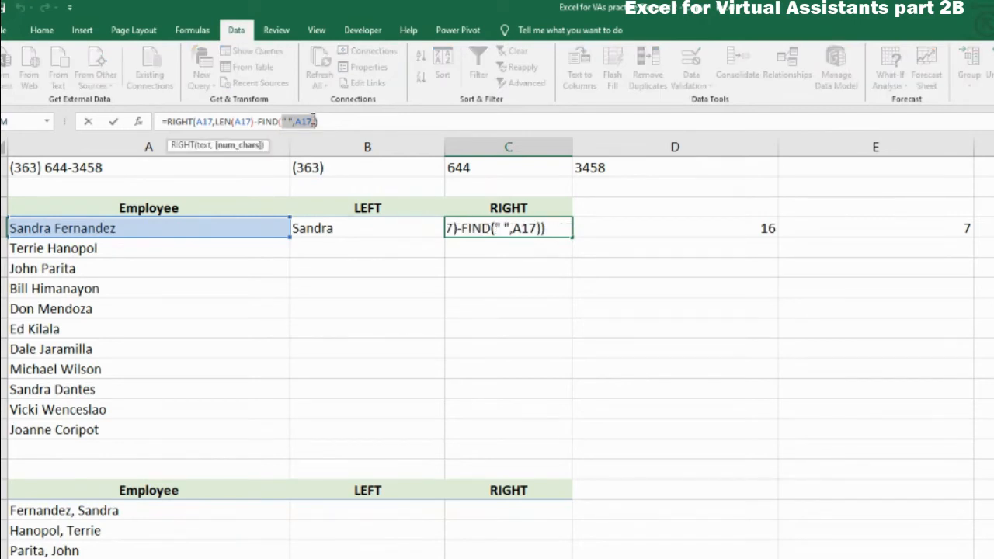
{"action": "key", "text": "ctrl+Return"}
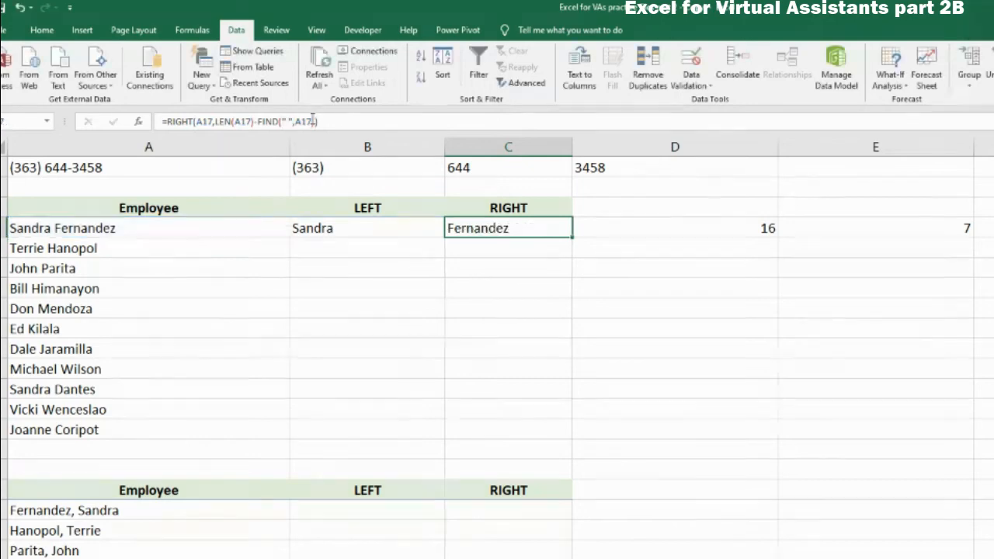
{"action": "left_click", "coordinate": [721, 365]}
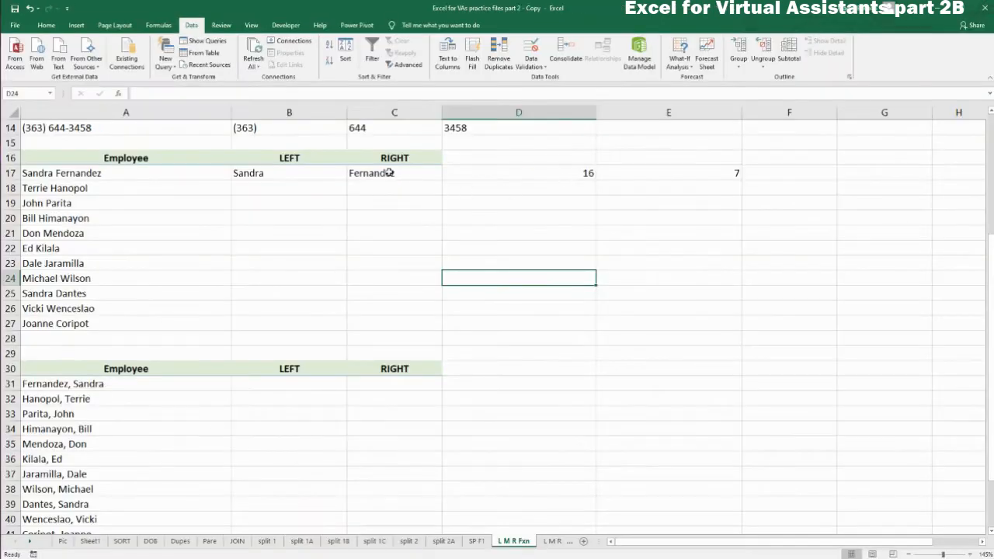
{"action": "left_click", "coordinate": [388, 172]}
{"action": "left_click", "coordinate": [339, 174]}
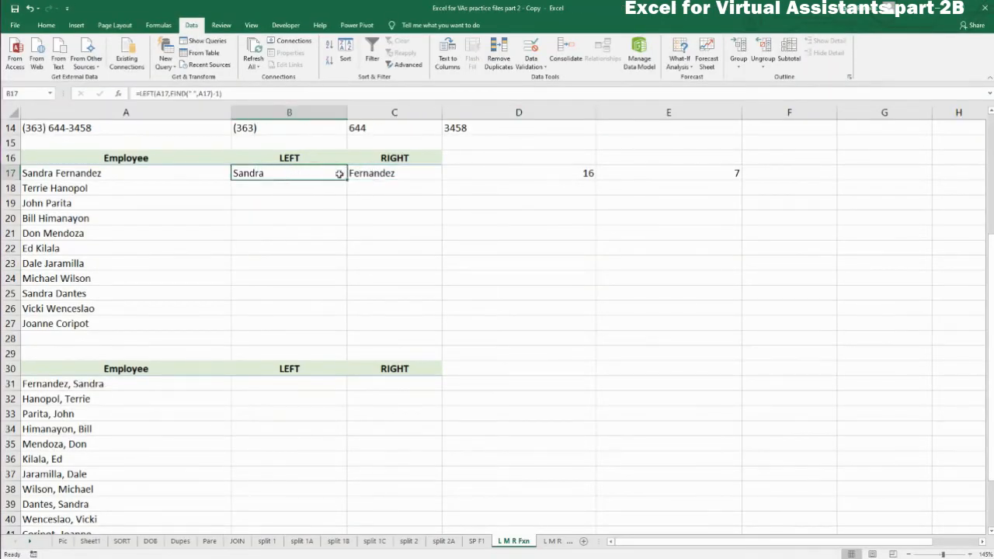
{"action": "left_click", "coordinate": [367, 173]}
{"action": "left_click", "coordinate": [292, 175]}
{"action": "left_click", "coordinate": [373, 173]}
Insert an extra letter "a" after the "d" of the first name in A17 to test the formulas.
{"action": "left_click", "coordinate": [59, 176]}
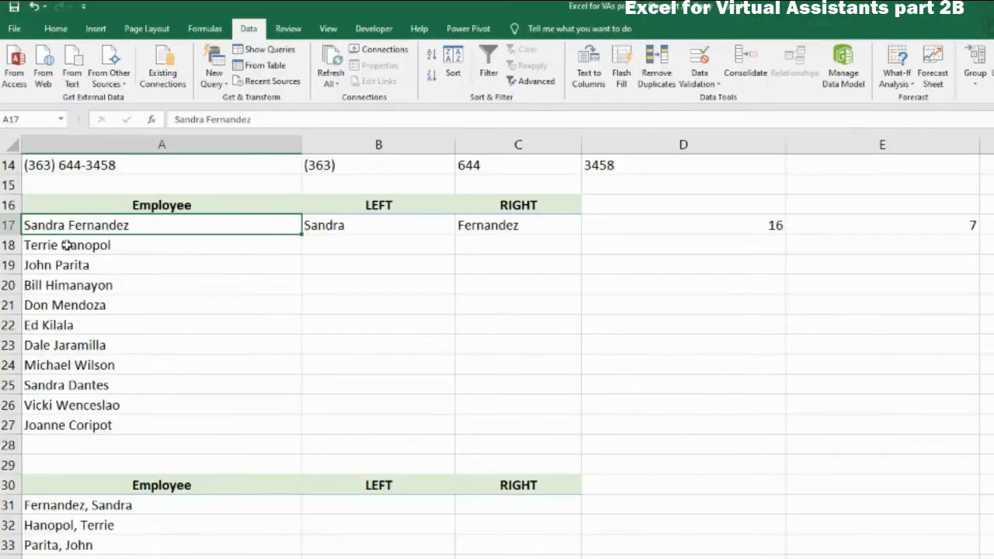
{"action": "double_click", "coordinate": [52, 225]}
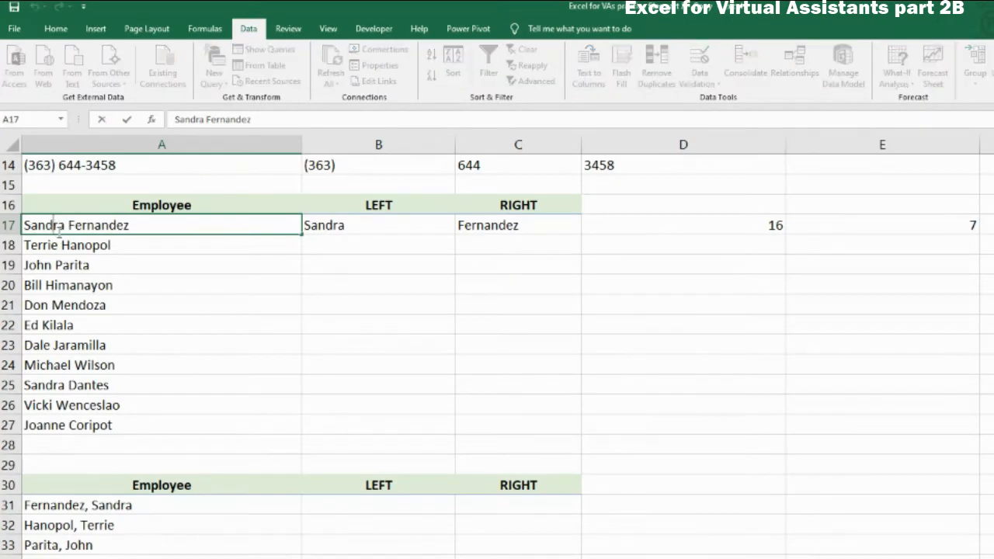
{"action": "type", "text": "a"}
{"action": "key", "text": "Return"}
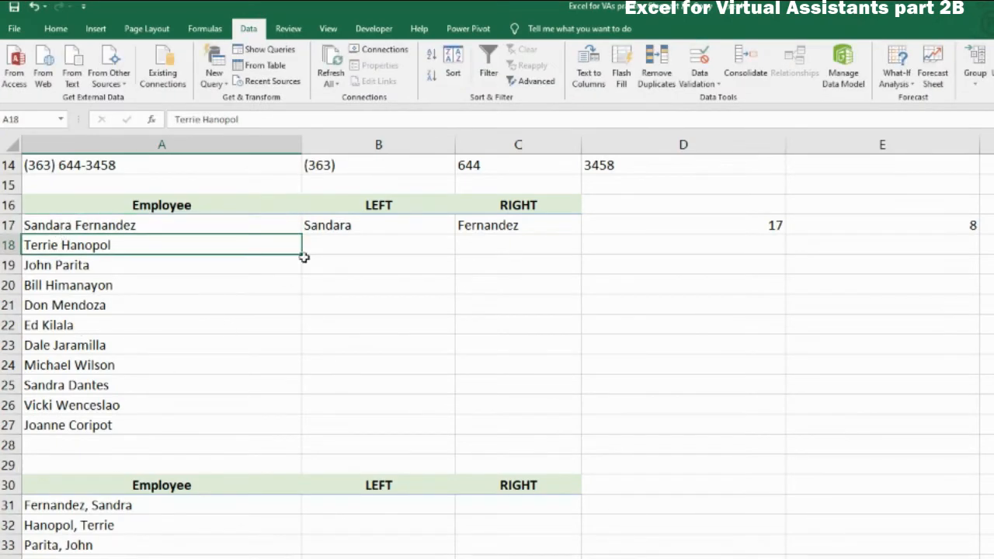
Check the LEFT result in B17, LEN in D17 and FIND in E17 against the characters before the space in A17.
{"action": "left_click", "coordinate": [355, 225]}
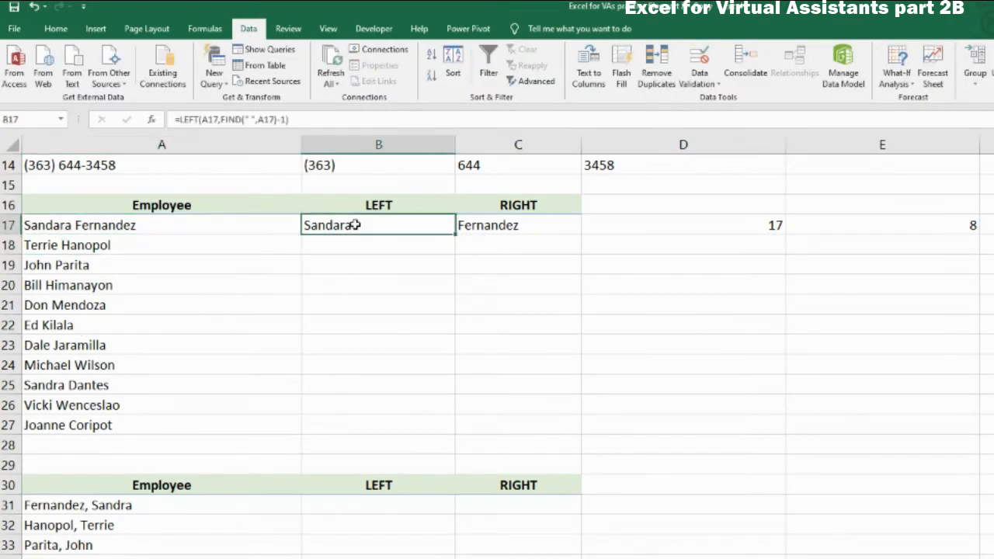
{"action": "left_click", "coordinate": [765, 221]}
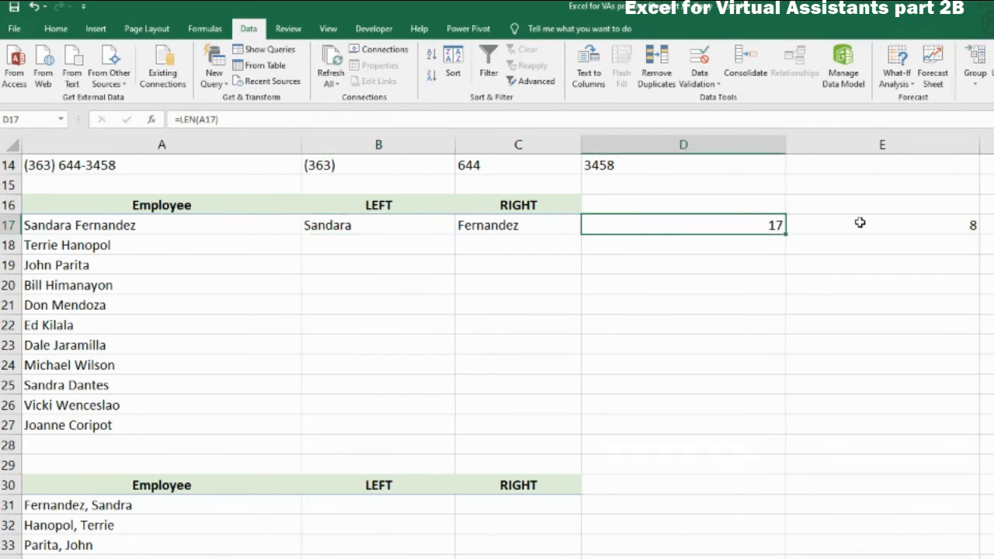
{"action": "left_click", "coordinate": [919, 222]}
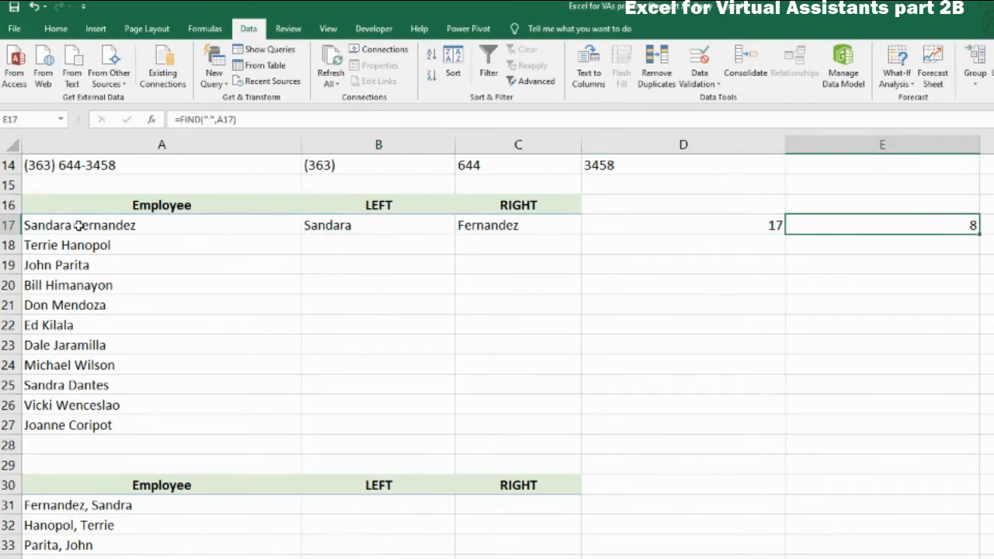
{"action": "double_click", "coordinate": [38, 225]}
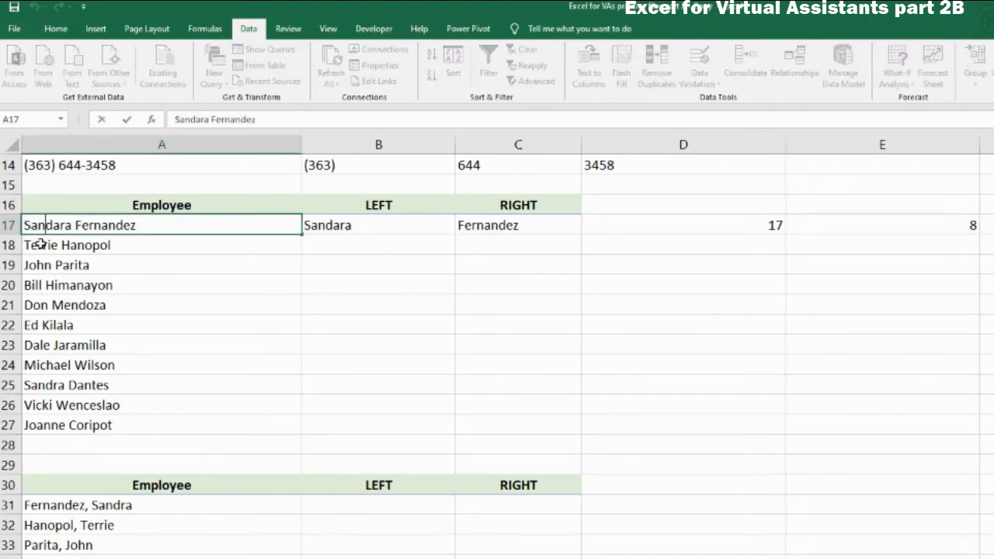
{"action": "key", "text": "Right"}
{"action": "key", "text": "Right"}
{"action": "key", "text": "Right"}
{"action": "left_click", "coordinate": [242, 336]}
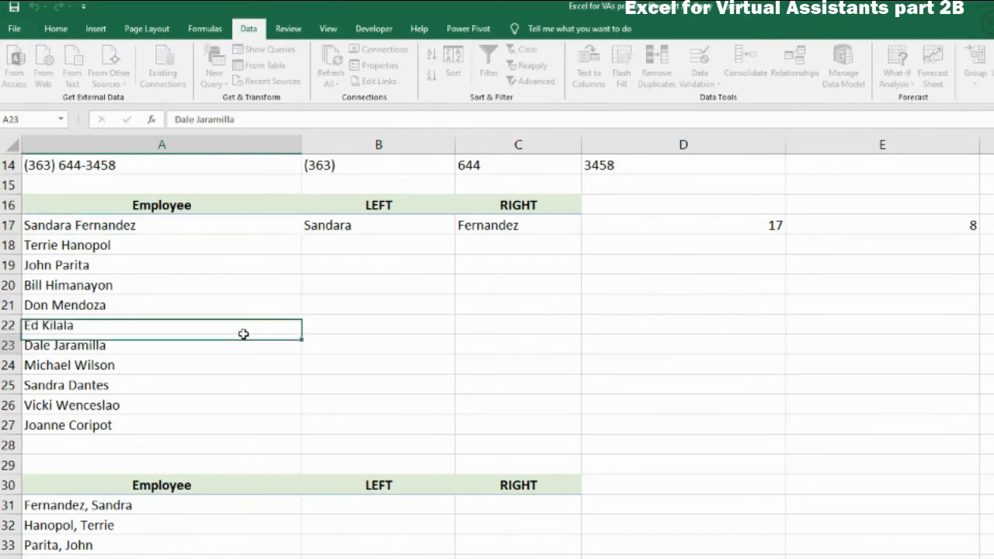
Delete the last three letters, "dez", from the last name in A17.
{"action": "double_click", "coordinate": [91, 227]}
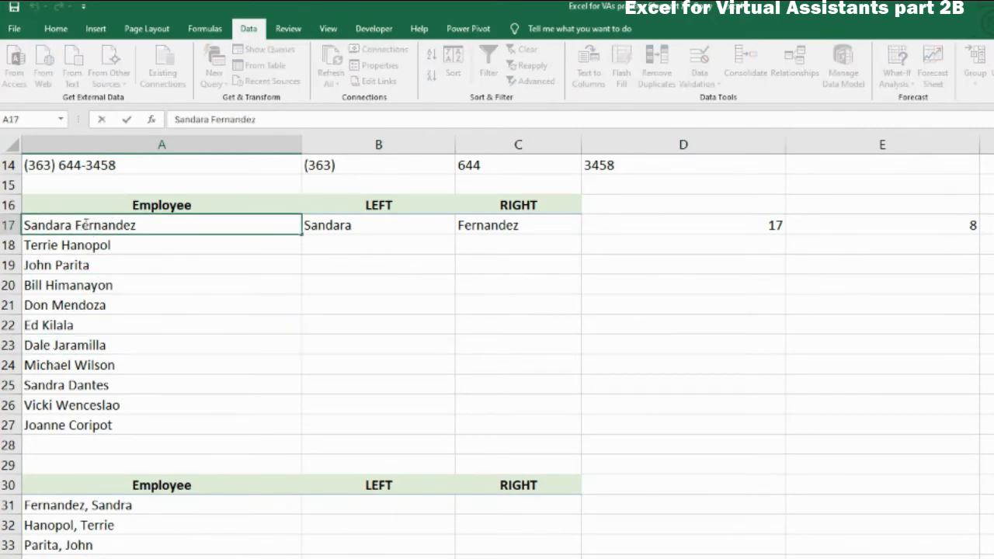
{"action": "left_click_drag", "start_coordinate": [115, 227], "coordinate": [140, 226]}
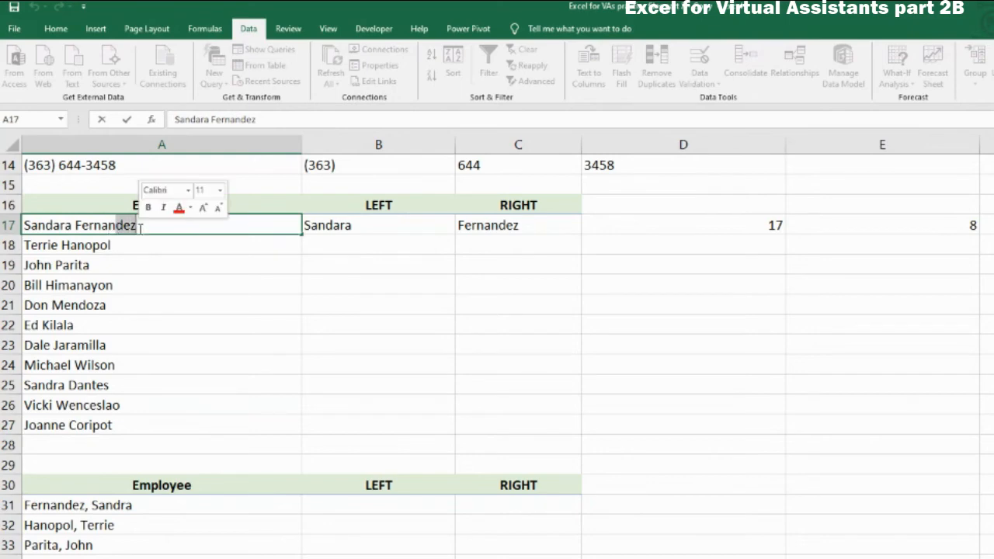
{"action": "key", "text": "Delete"}
{"action": "left_click", "coordinate": [152, 284]}
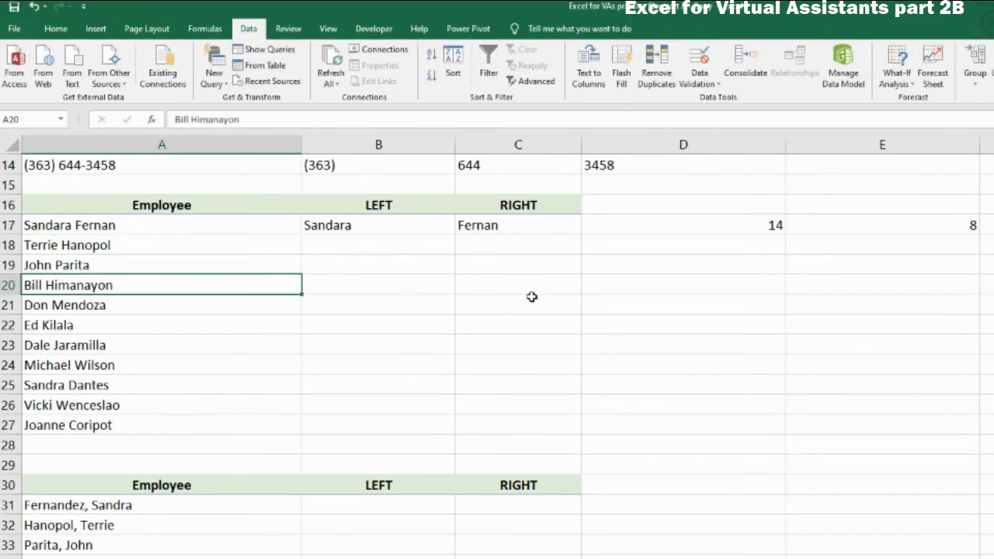
Check the RIGHT, LEN and FIND results in C17, D17 and E17 for the shortened name, and select B17:C17.
{"action": "left_click", "coordinate": [519, 227]}
{"action": "left_click", "coordinate": [747, 223]}
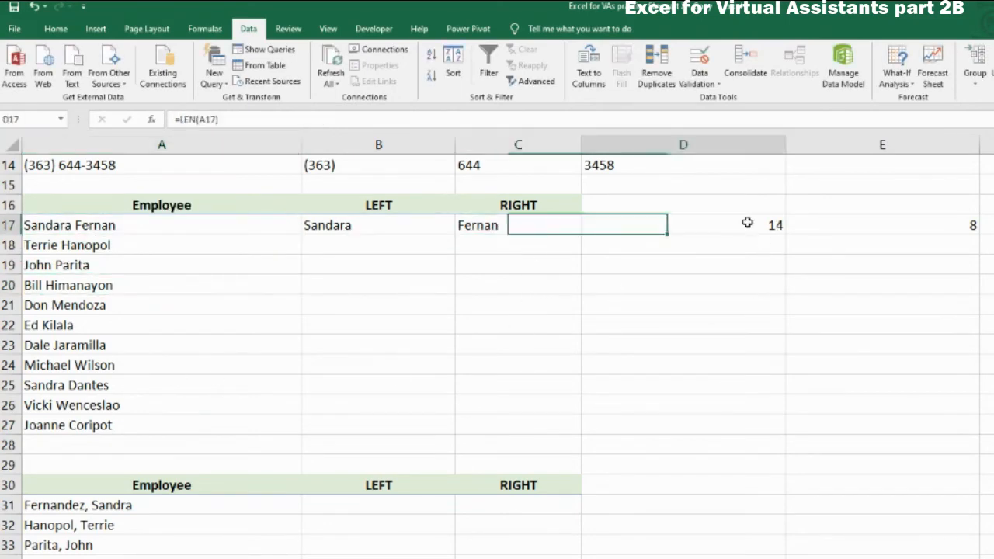
{"action": "left_click", "coordinate": [867, 222]}
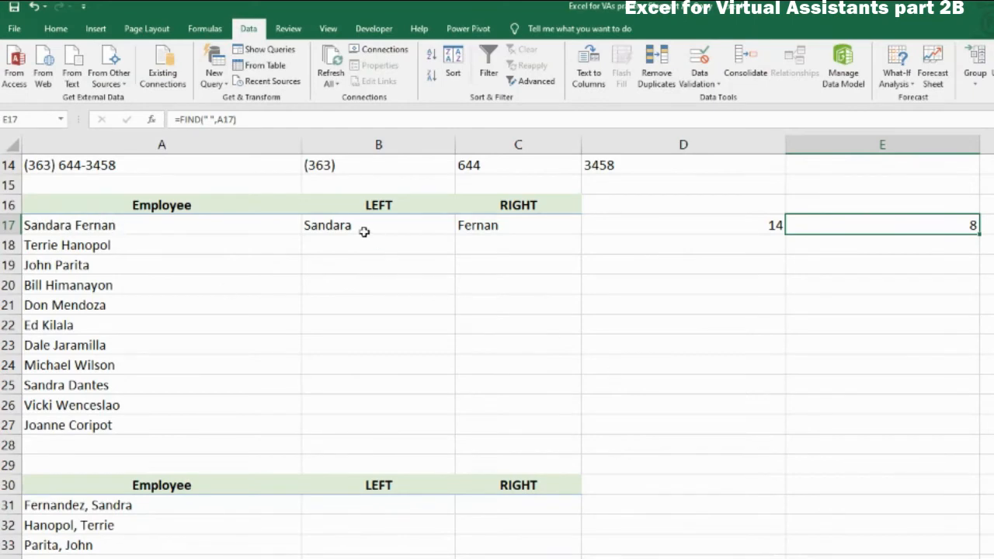
{"action": "left_click_drag", "start_coordinate": [364, 228], "coordinate": [537, 229]}
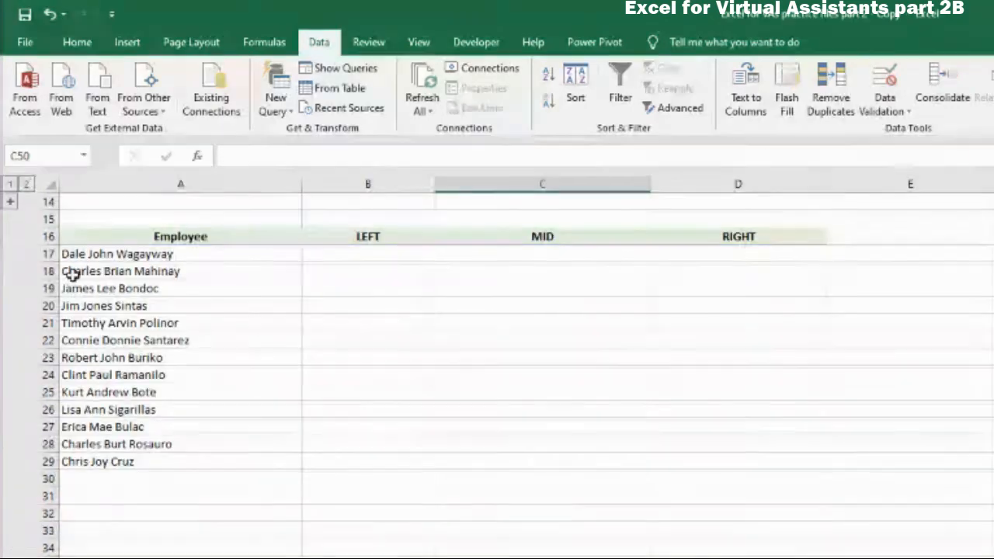
Copy the formula text =LEFT(A17,FIND(" ",A17)-1) from B17 on the L M R Fxn sheet for the three-part employee names.
{"action": "left_click", "coordinate": [115, 255]}
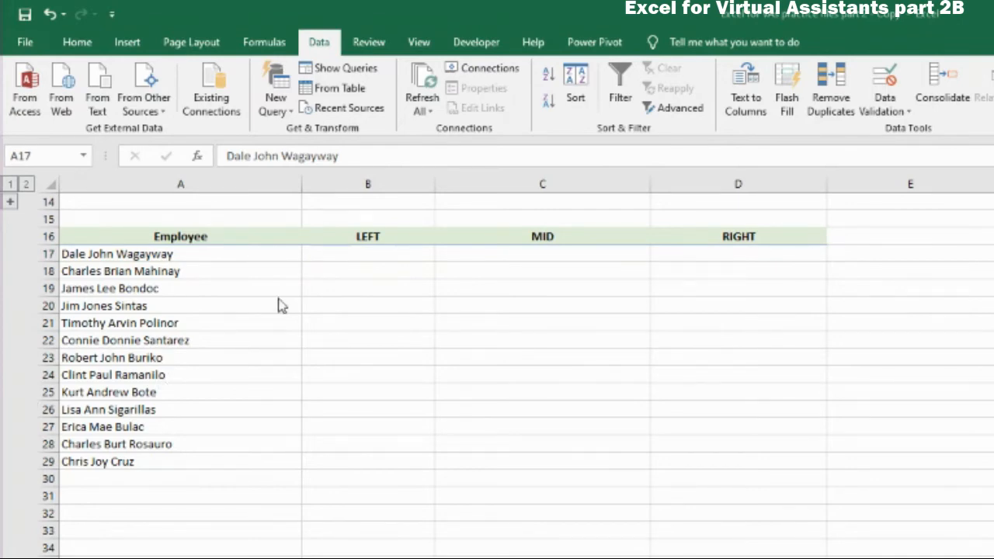
{"action": "left_click", "coordinate": [347, 256]}
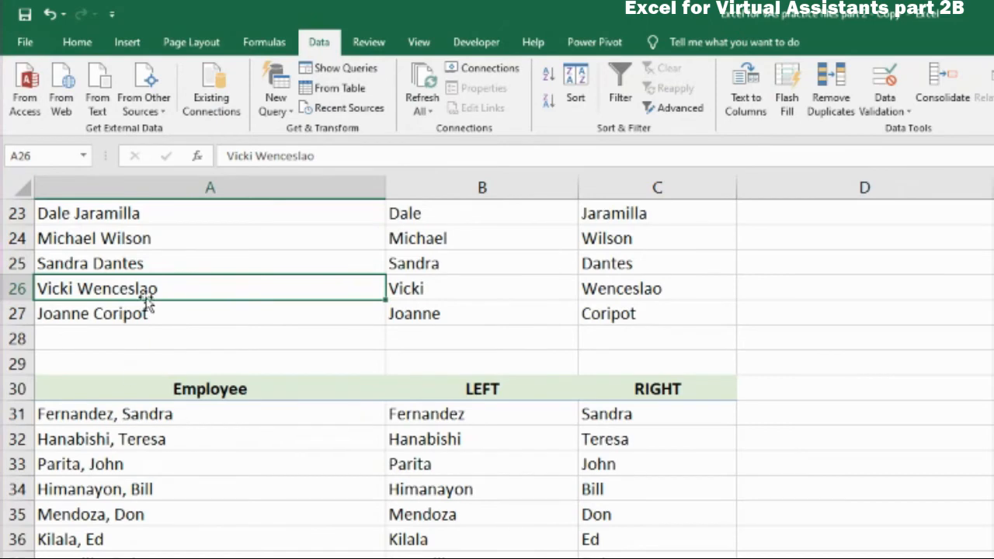
{"action": "scroll", "coordinate": [243, 362], "scroll_direction": "up", "scroll_amount": 4}
{"action": "left_click", "coordinate": [200, 366]}
{"action": "left_click", "coordinate": [394, 364]}
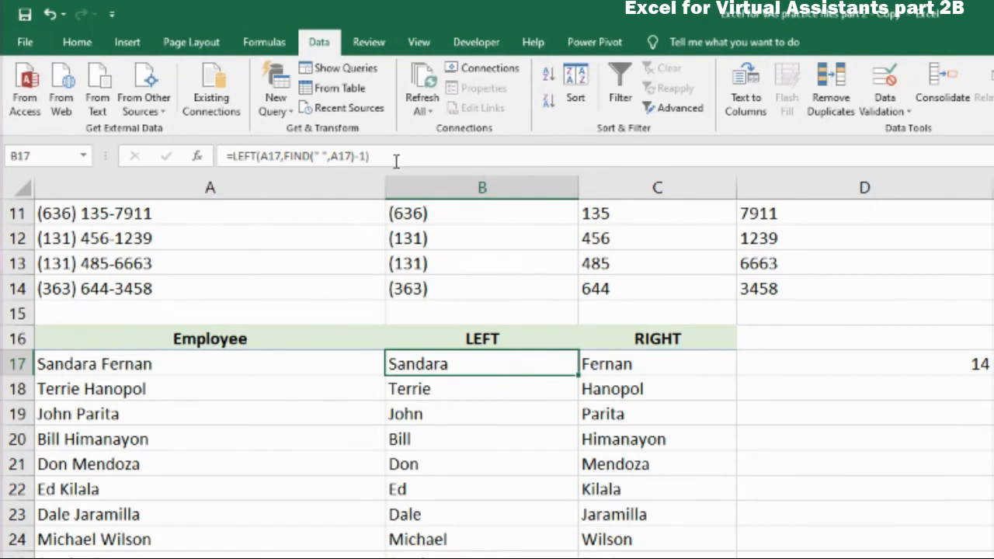
{"action": "left_click_drag", "start_coordinate": [390, 156], "coordinate": [221, 170]}
{"action": "key", "text": "ctrl+c"}
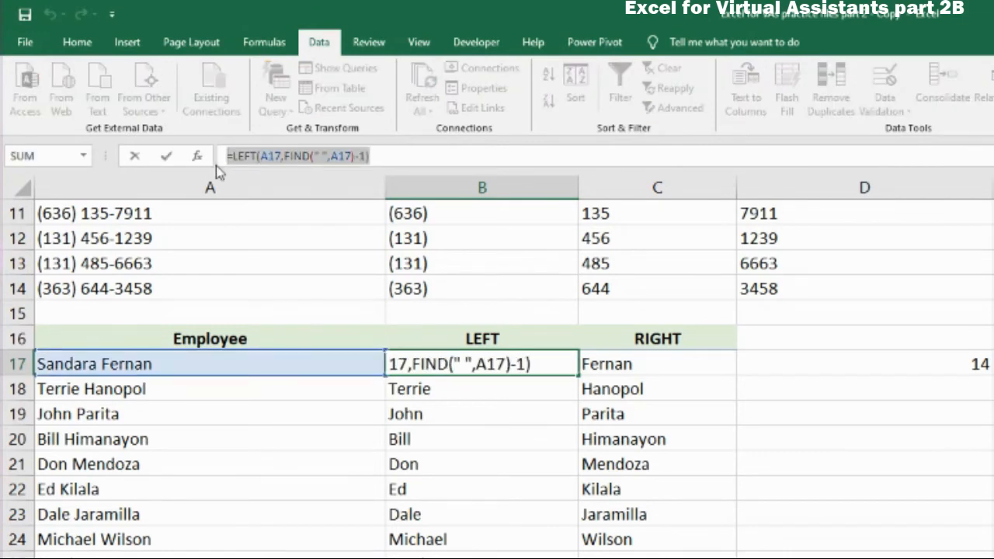
{"action": "key", "text": "Escape"}
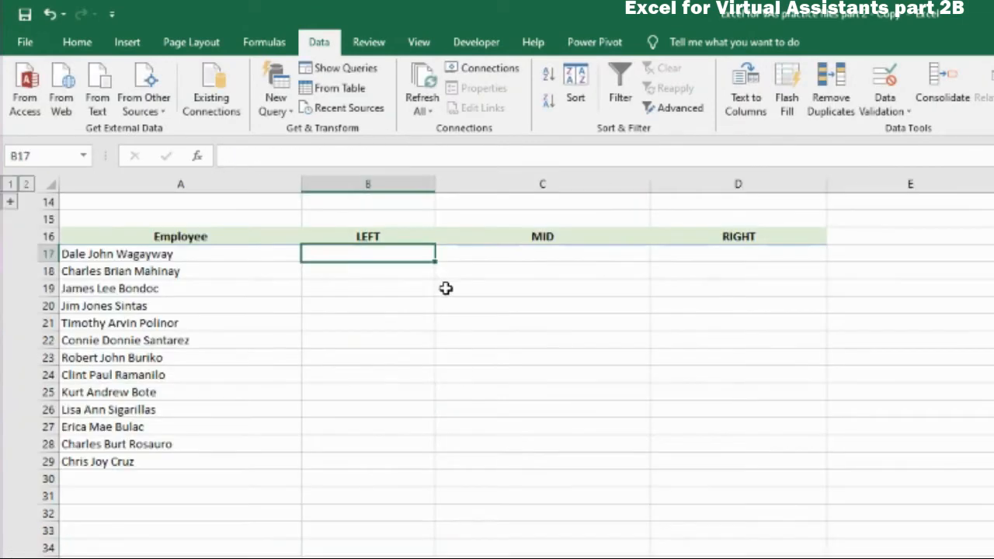
Enter the copied formula =LEFT(A17,FIND(" ",A17)-1) in B17 of the three-part names sheet and fill it down to B29.
{"action": "left_click", "coordinate": [379, 154]}
{"action": "key", "text": "ctrl+v"}
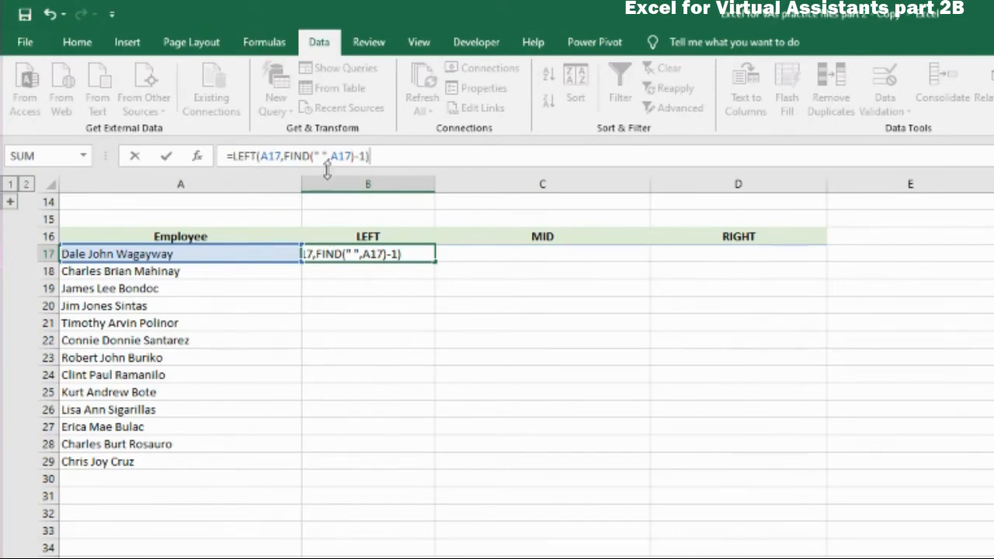
{"action": "key", "text": "Return"}
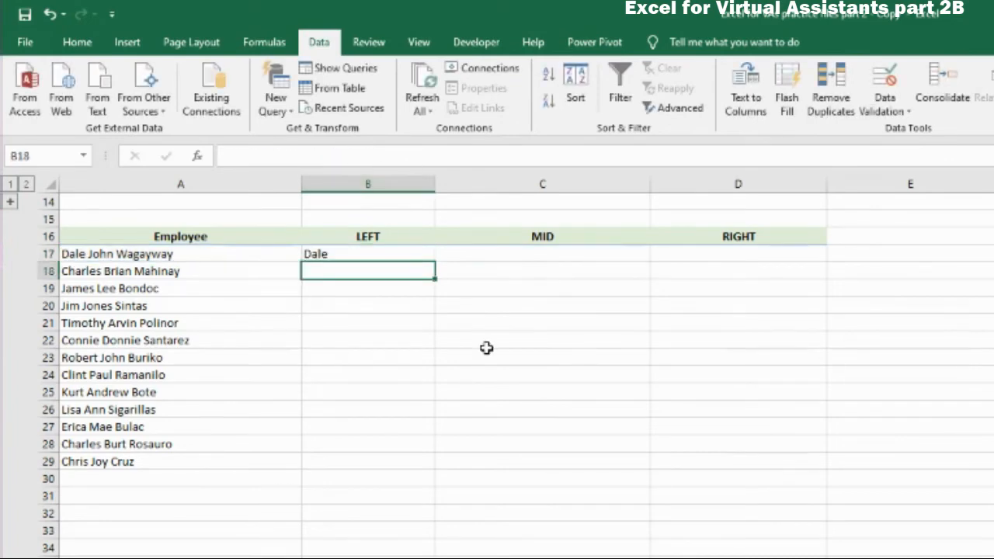
{"action": "left_click", "coordinate": [327, 256]}
{"action": "left_click_drag", "start_coordinate": [436, 263], "coordinate": [432, 468]}
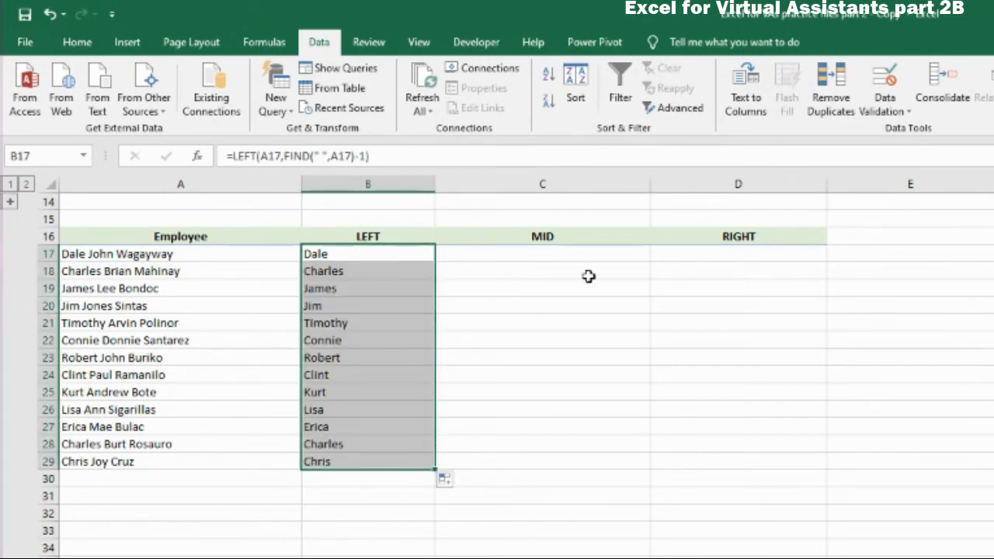
{"action": "left_click", "coordinate": [559, 260]}
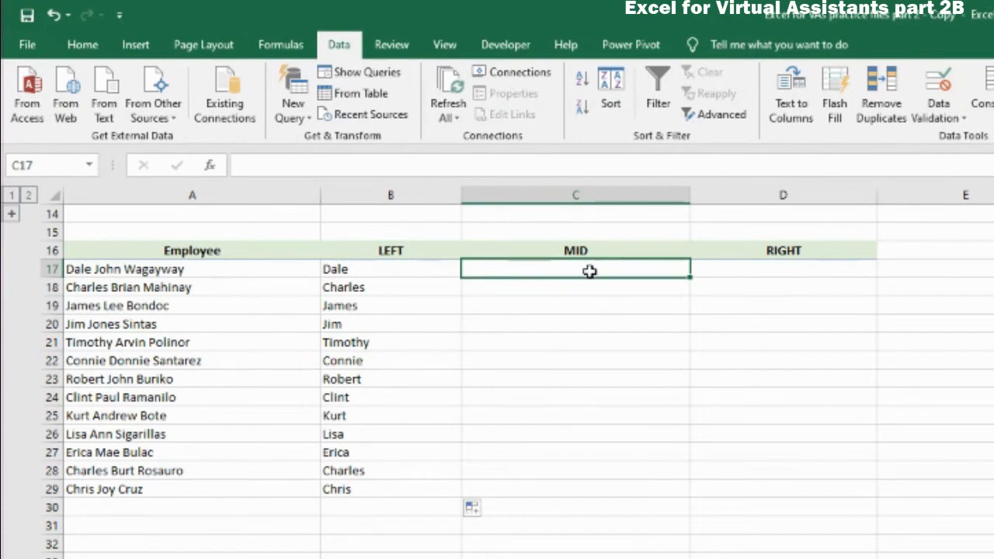
{"action": "type", "text": "=mid"}
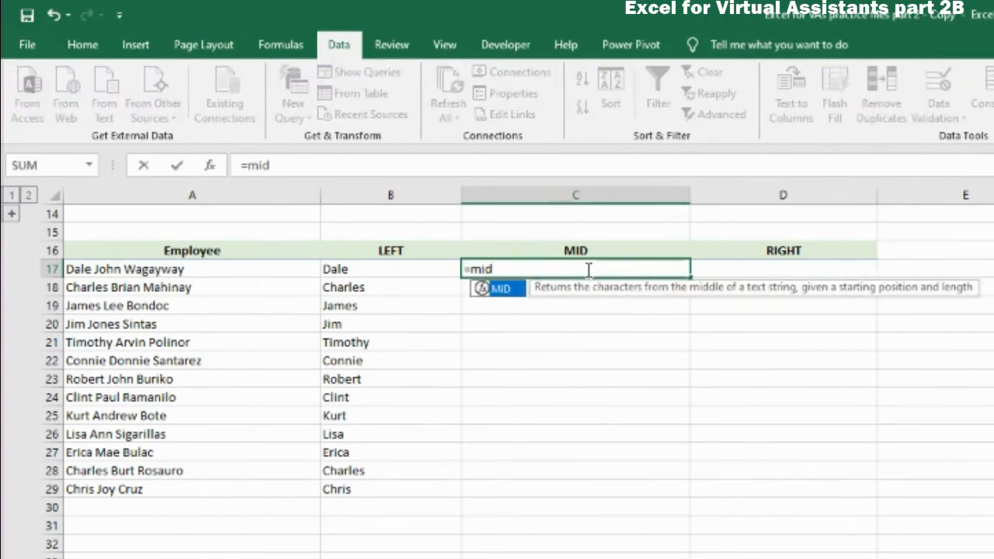
{"action": "type", "text": "("}
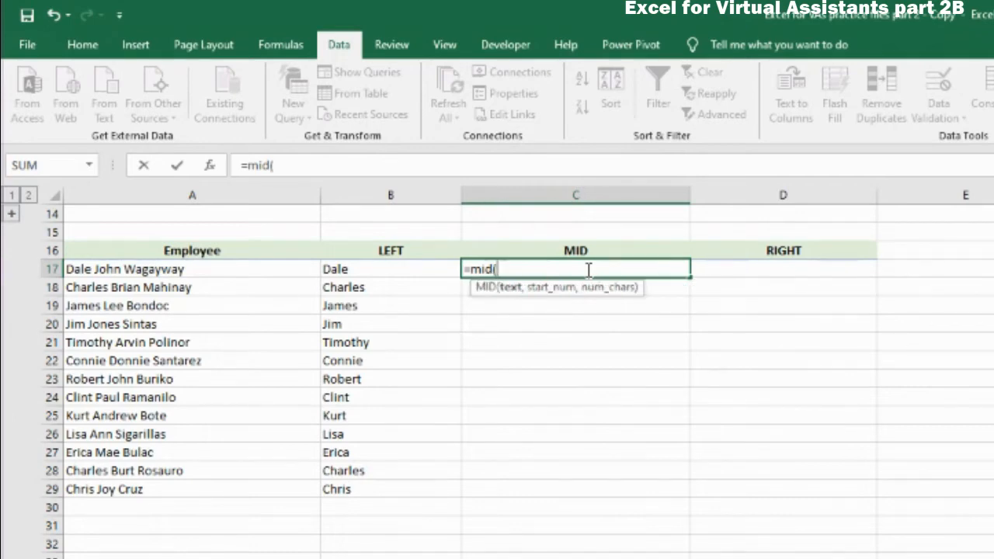
{"action": "left_click", "coordinate": [191, 273]}
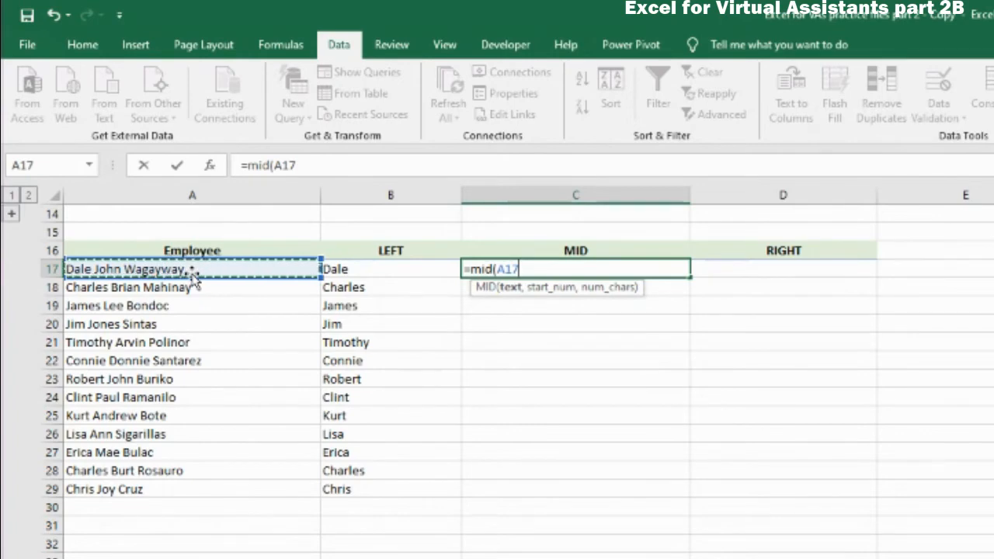
{"action": "type", "text": ","}
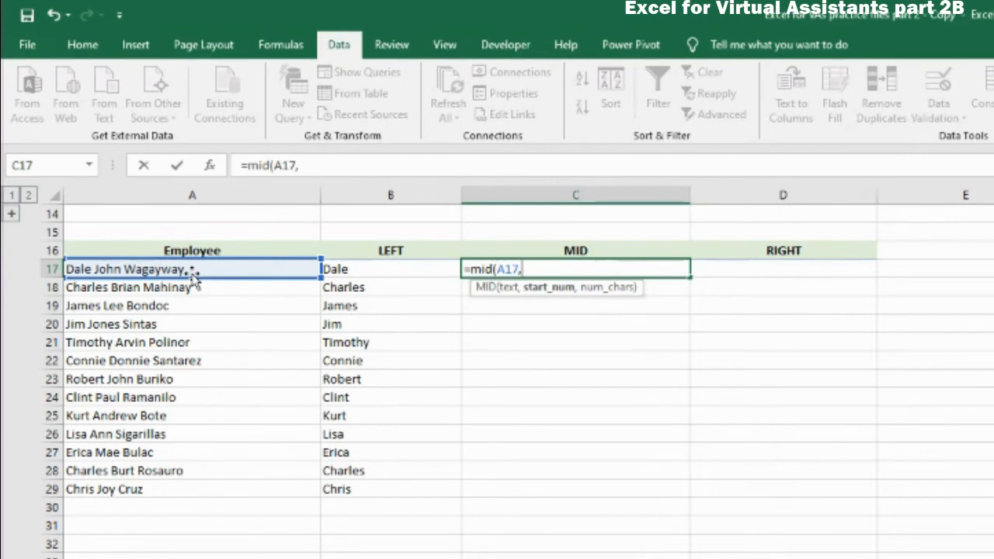
{"action": "type", "text": "fim"}
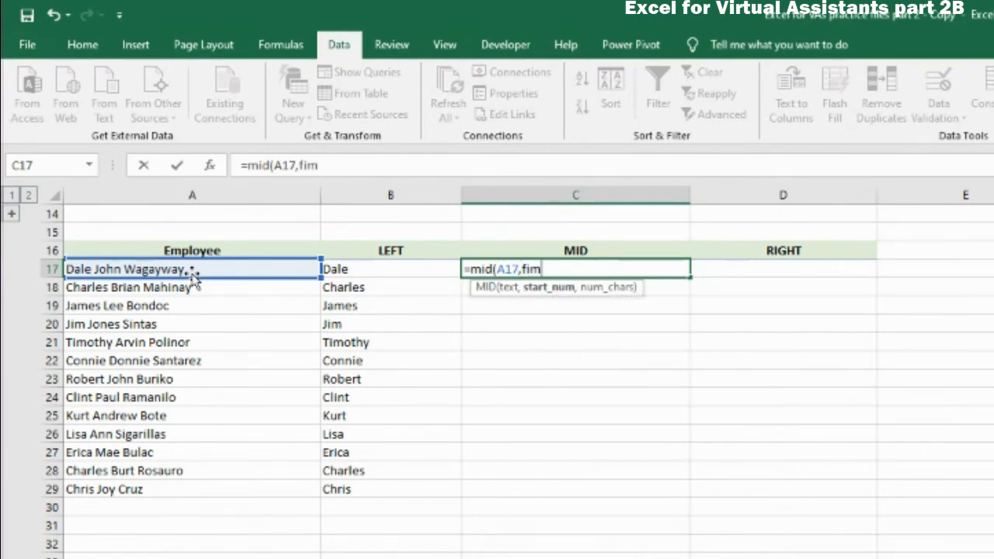
{"action": "type", "text": "d("}
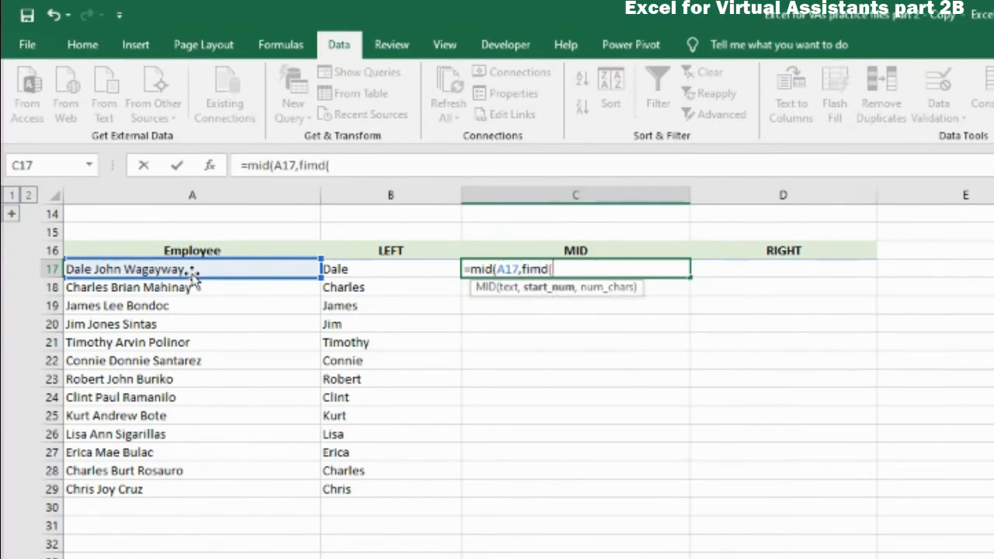
{"action": "type", "text": "\" \","}
{"action": "left_click", "coordinate": [140, 269]}
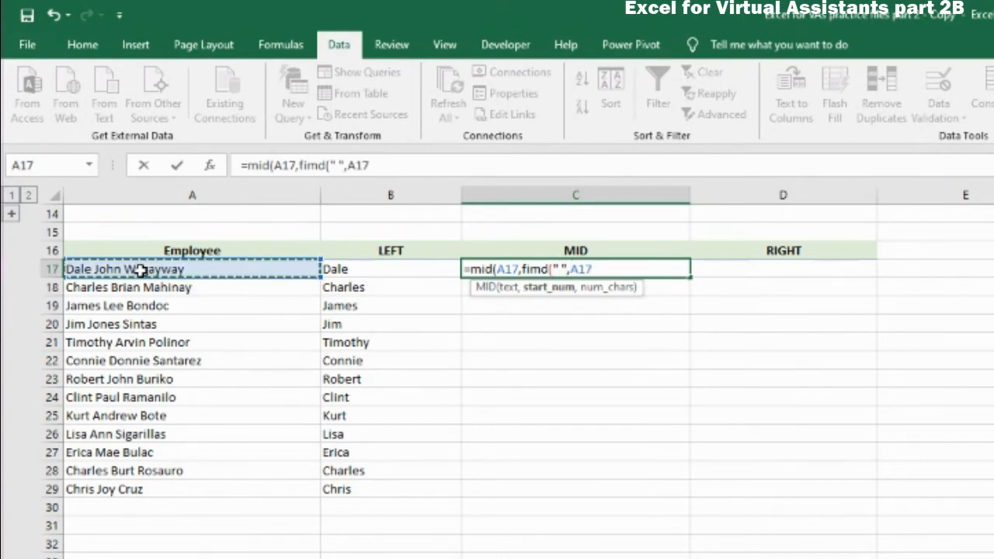
{"action": "type", "text": ")"}
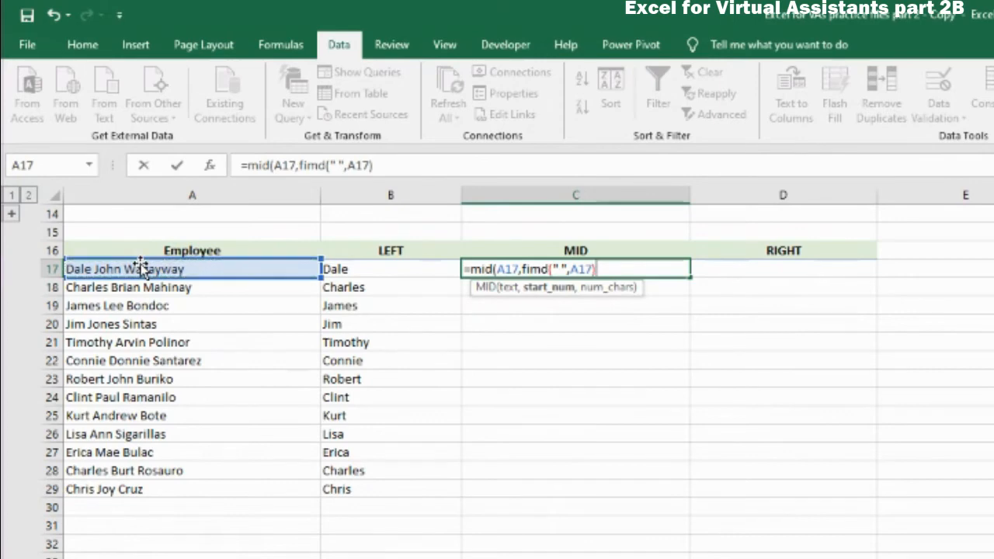
{"action": "type", "text": "+1"}
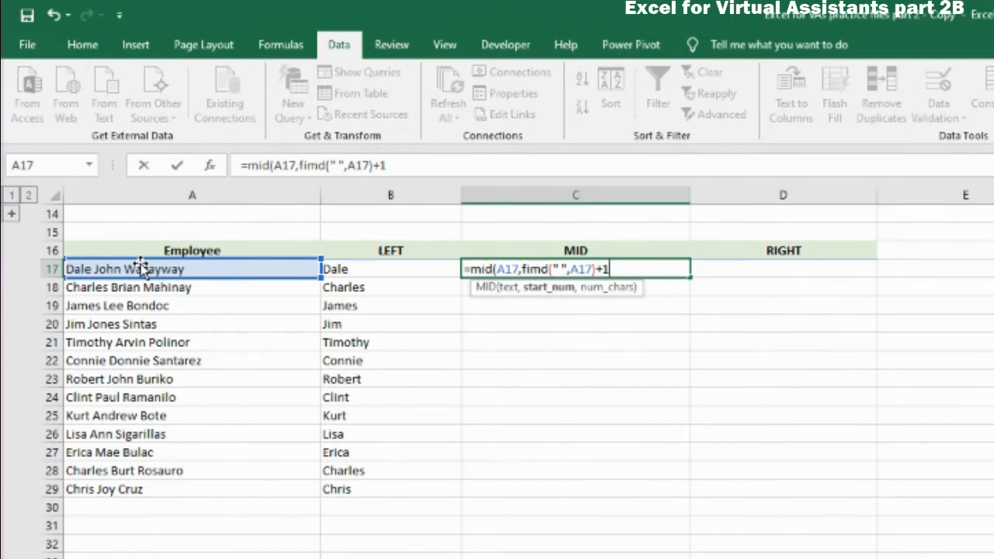
{"action": "type", "text": ","}
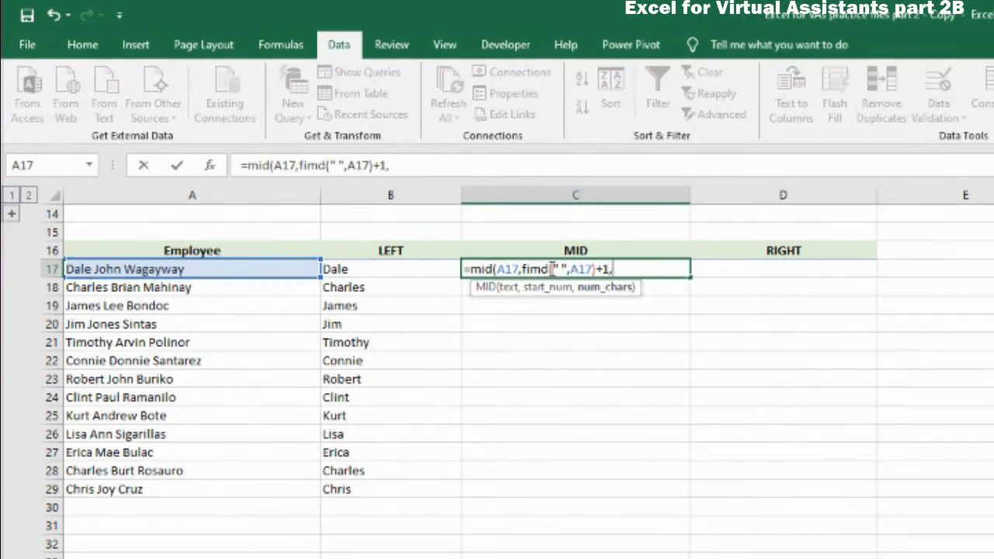
{"action": "left_click_drag", "start_coordinate": [551, 268], "coordinate": [595, 269]}
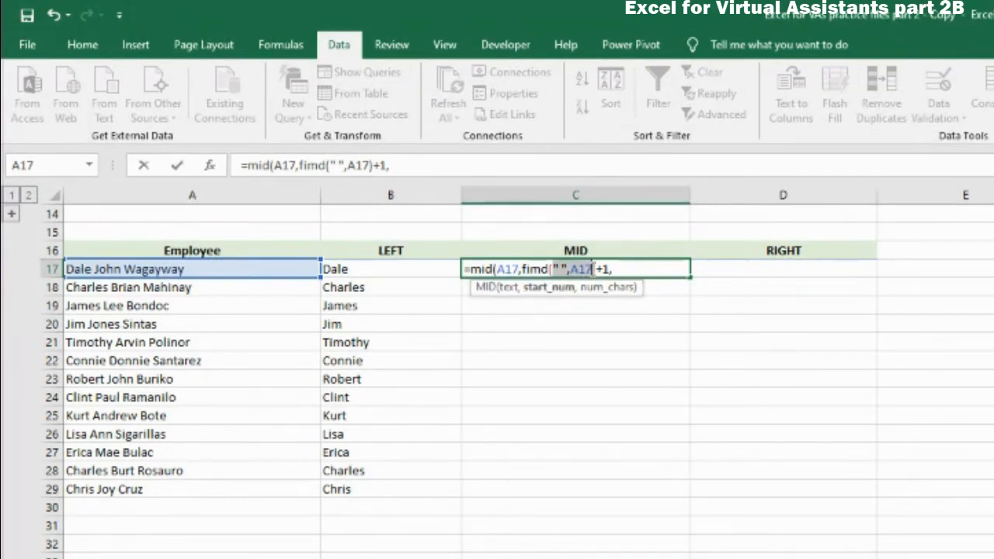
{"action": "left_click", "coordinate": [621, 270]}
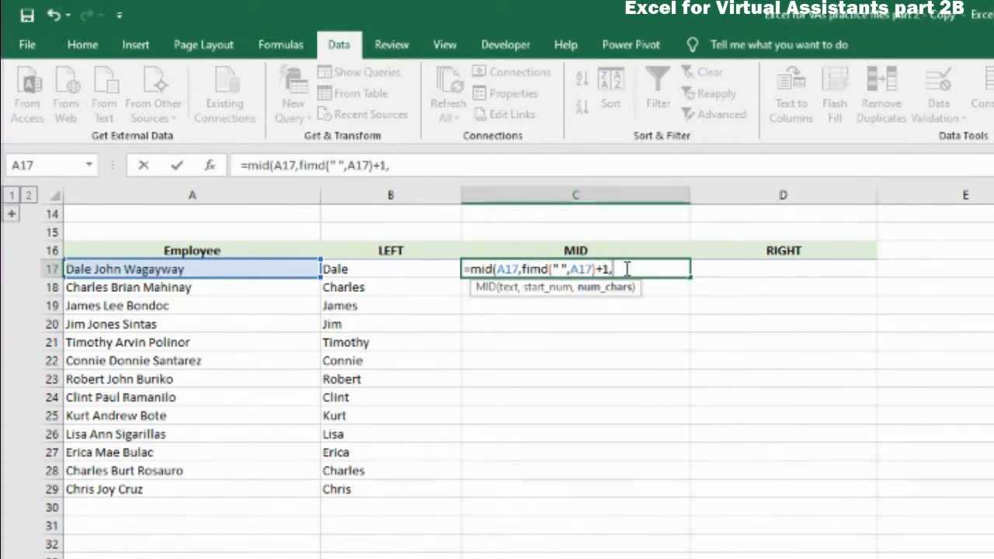
{"action": "type", "text": ","}
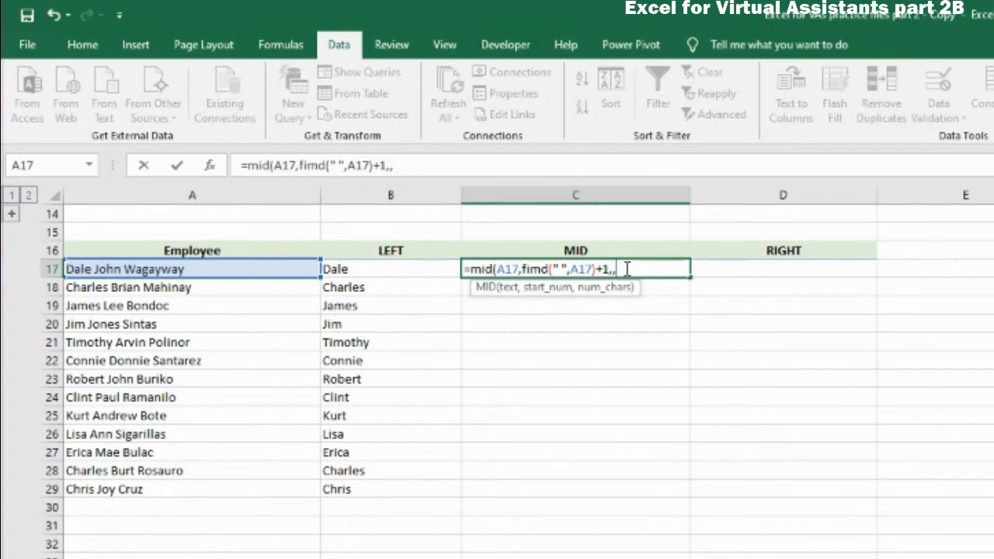
{"action": "key", "text": "BackSpace"}
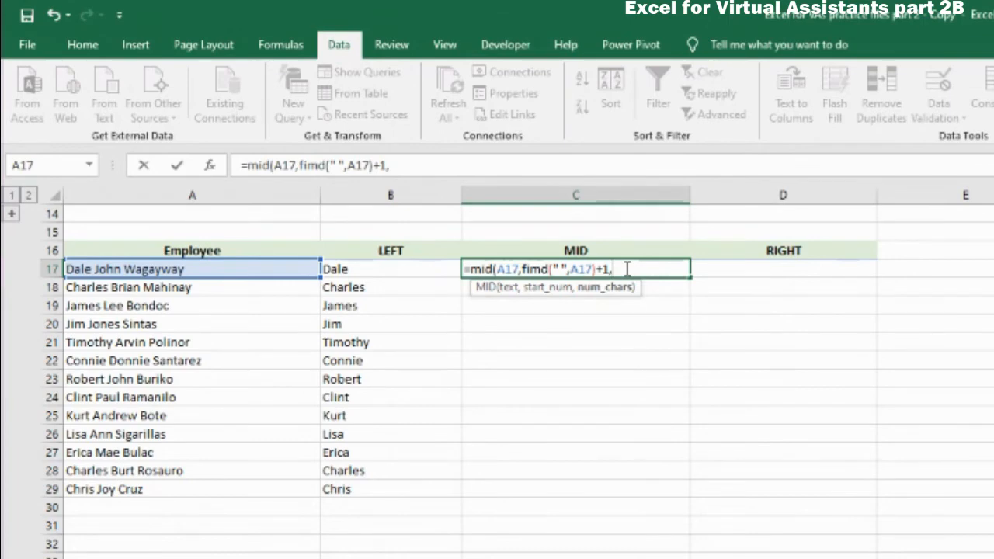
{"action": "type", "text": "fin("}
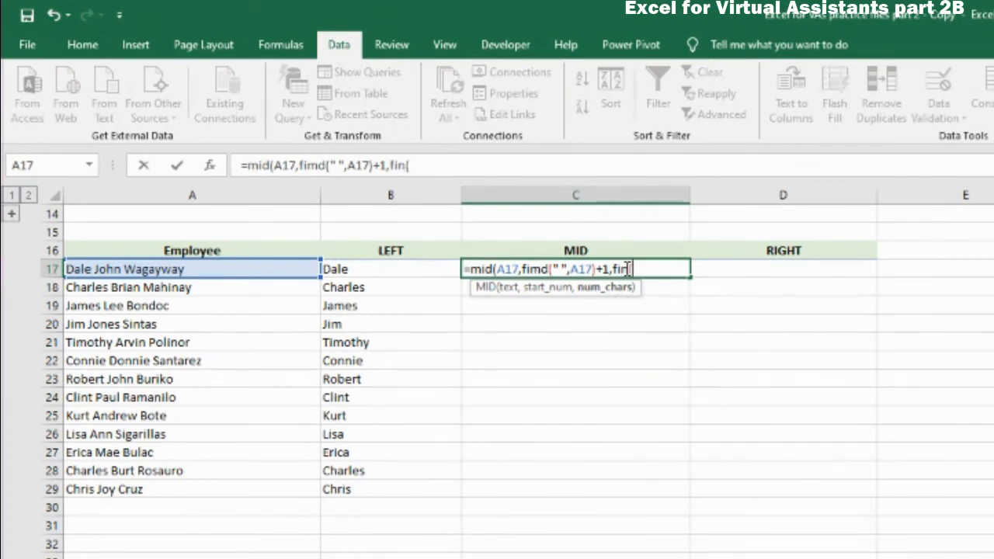
{"action": "type", "text": "\" \","}
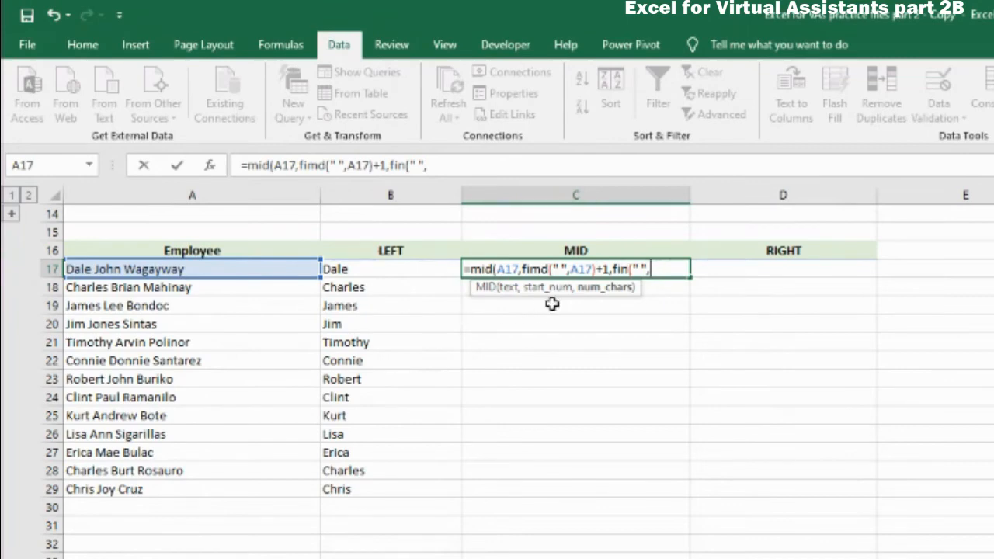
{"action": "left_click", "coordinate": [628, 268]}
{"action": "type", "text": "d"}
{"action": "left_click", "coordinate": [660, 269]}
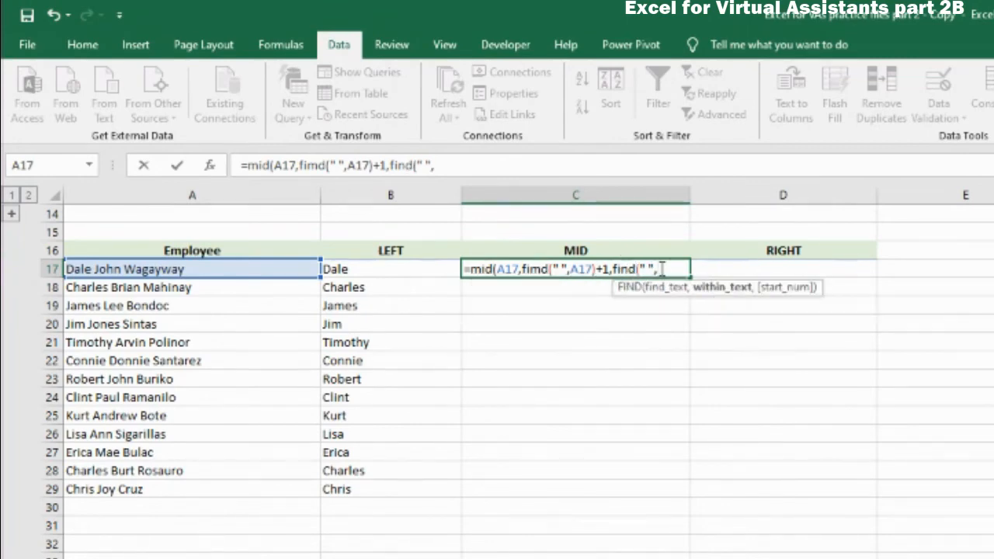
{"action": "left_click", "coordinate": [191, 269]}
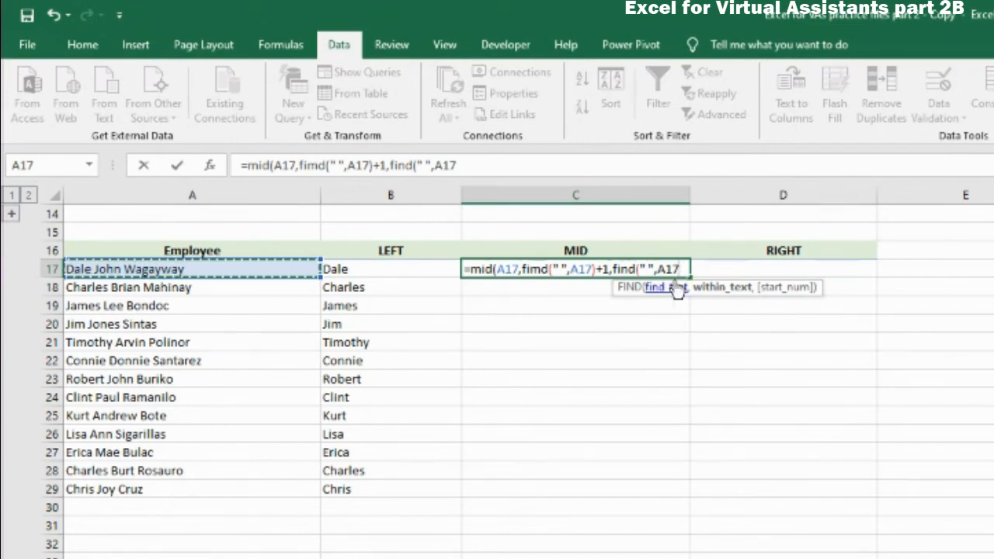
{"action": "type", "text": ","}
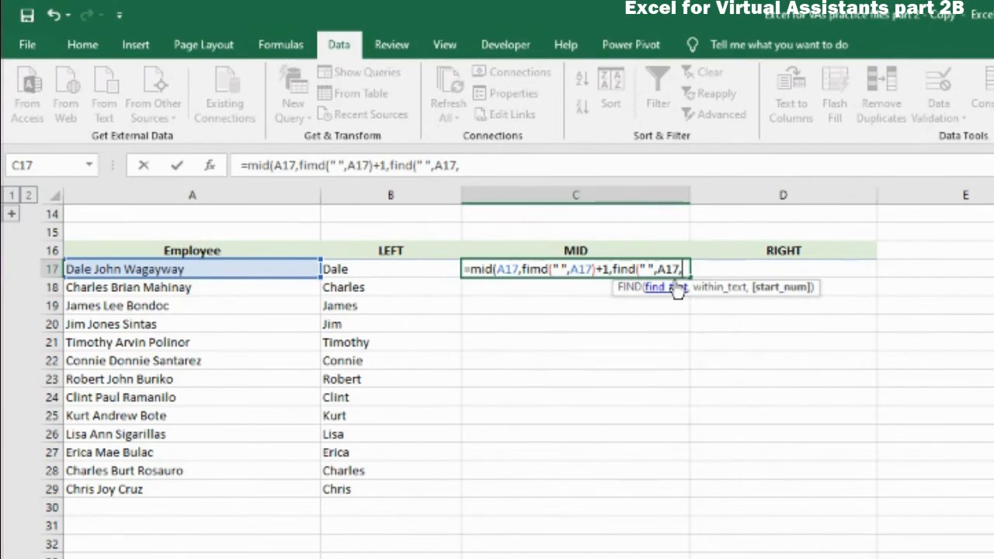
{"action": "left_click_drag", "start_coordinate": [531, 271], "coordinate": [540, 278]}
{"action": "type", "text": "n"}
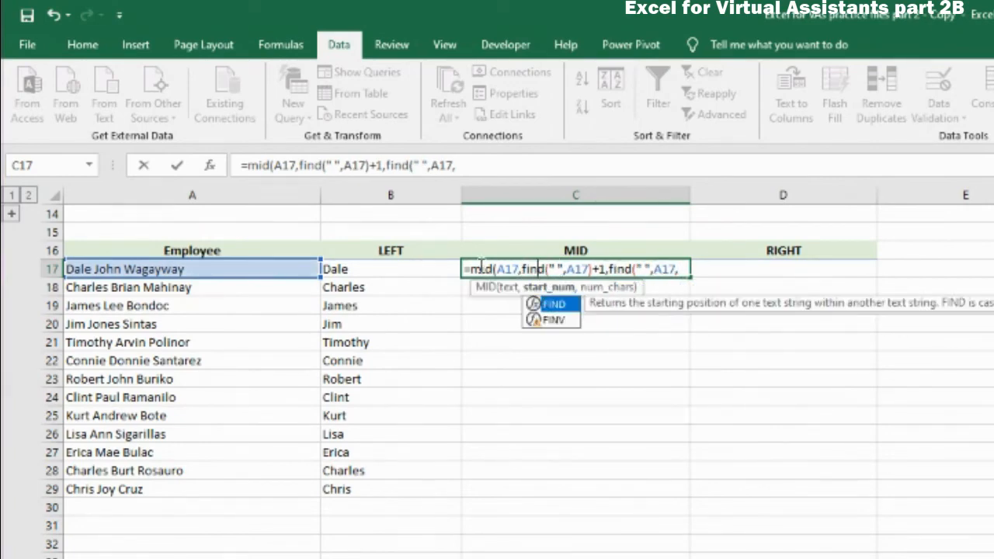
{"action": "left_click_drag", "start_coordinate": [497, 268], "coordinate": [607, 269]}
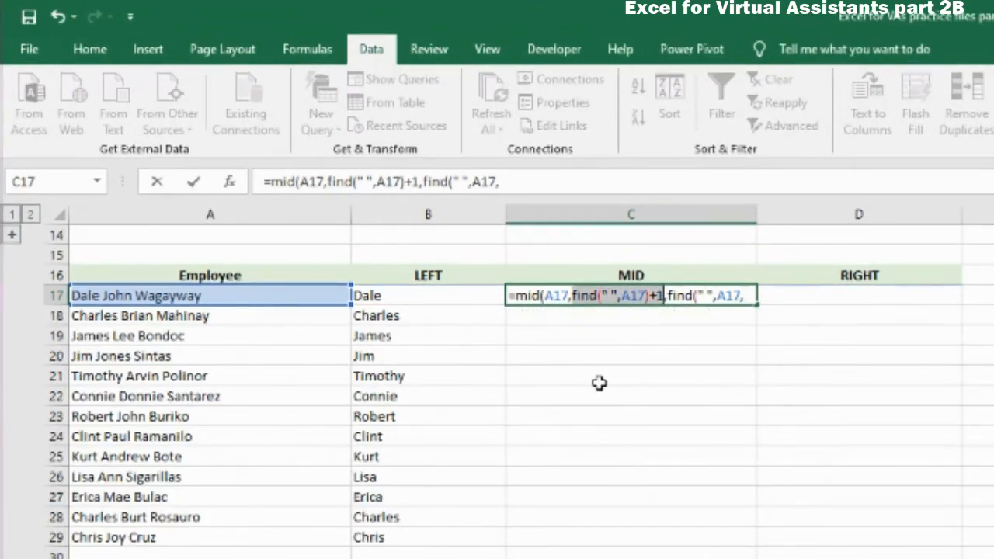
{"action": "key", "text": "Escape"}
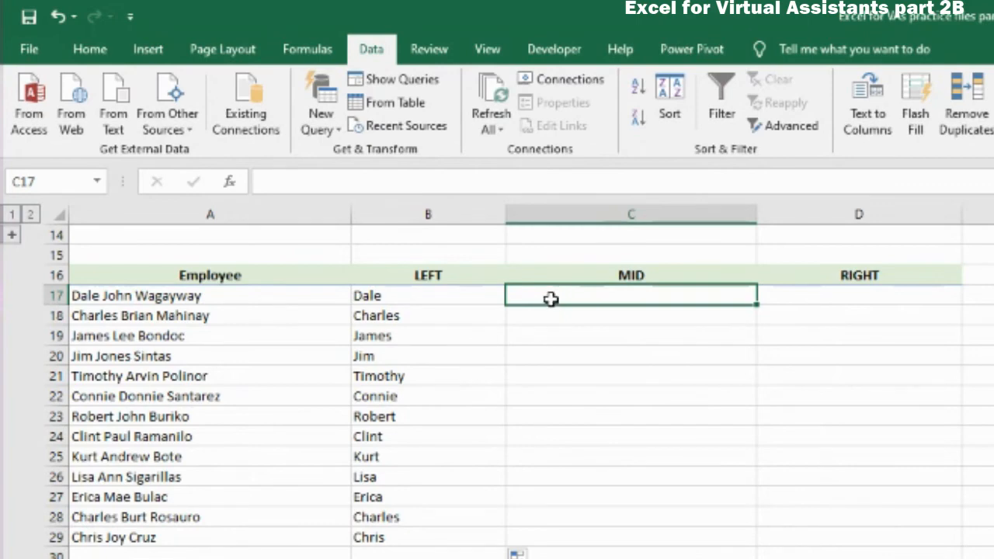
{"action": "key", "text": "ctrl+z"}
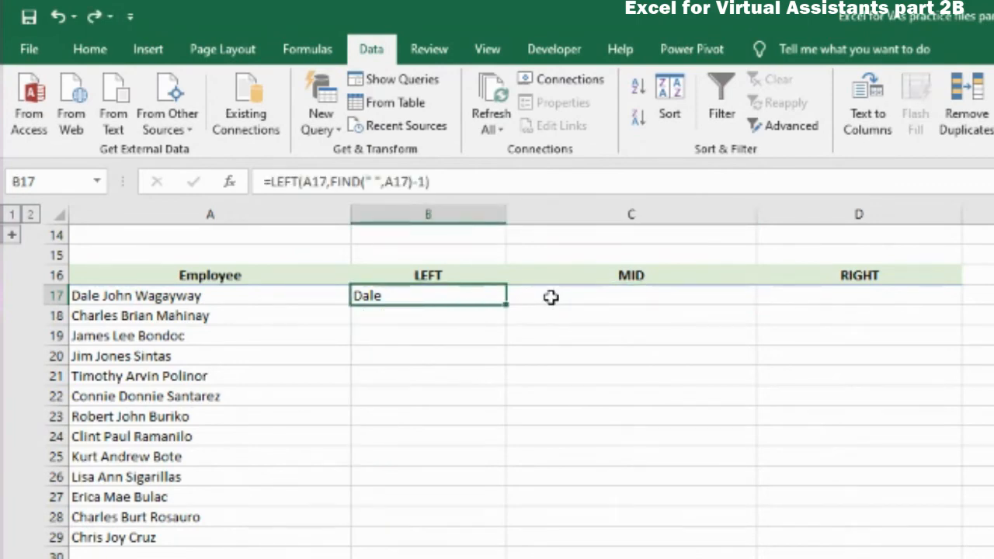
{"action": "key", "text": "ctrl+y"}
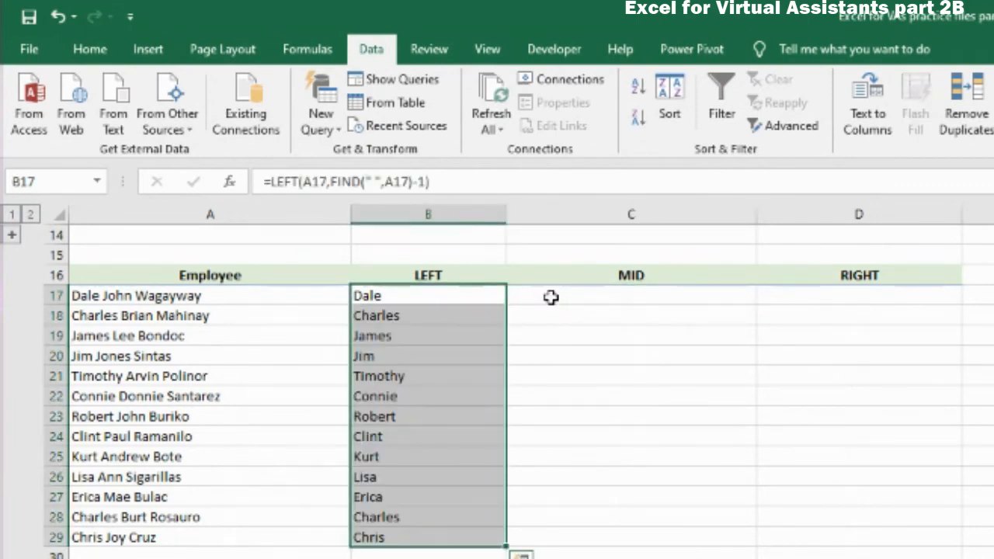
{"action": "left_click", "coordinate": [619, 247]}
Start a MID formula in C17 with A17 as the text and FIND(" ",A17)+1 as the start number.
{"action": "left_click", "coordinate": [544, 296]}
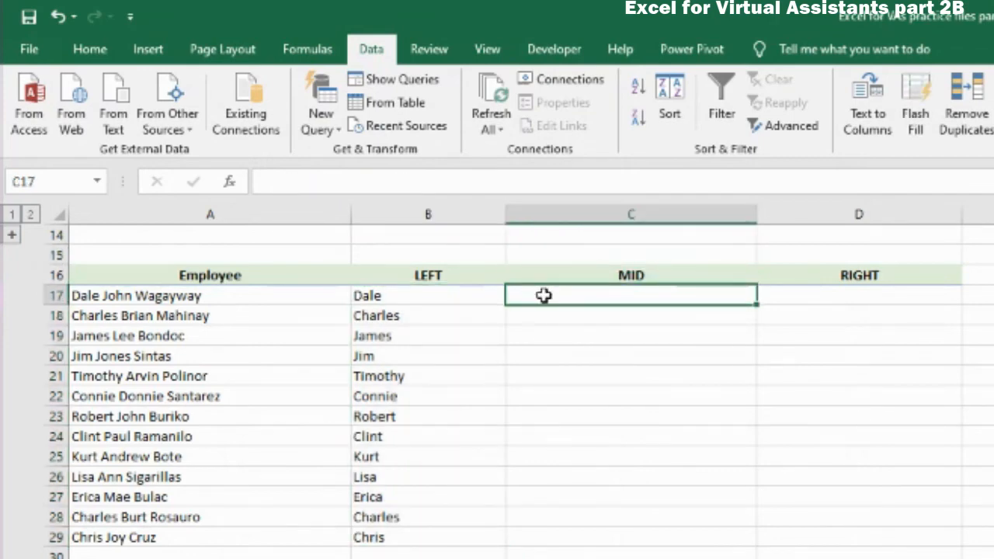
{"action": "type", "text": "="}
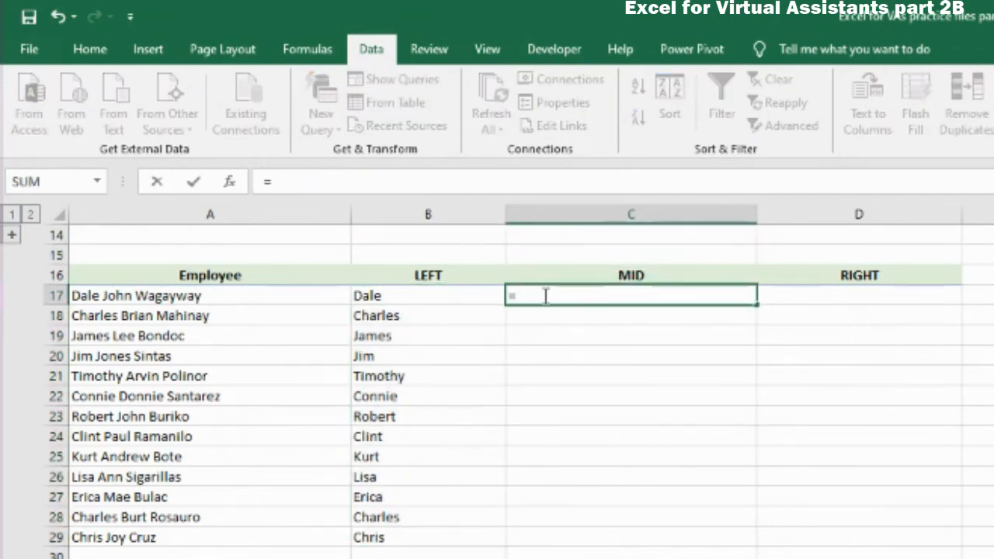
{"action": "type", "text": "mid"}
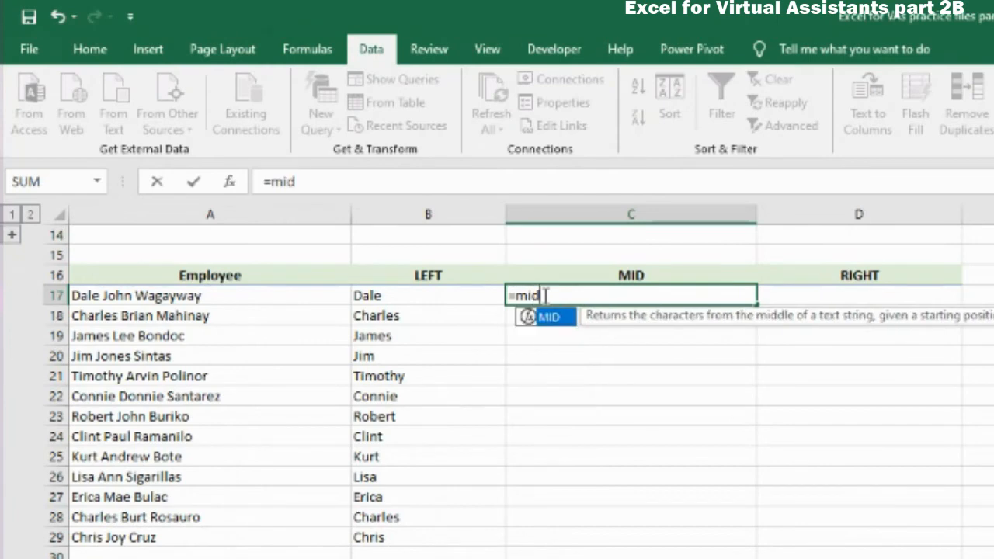
{"action": "type", "text": "("}
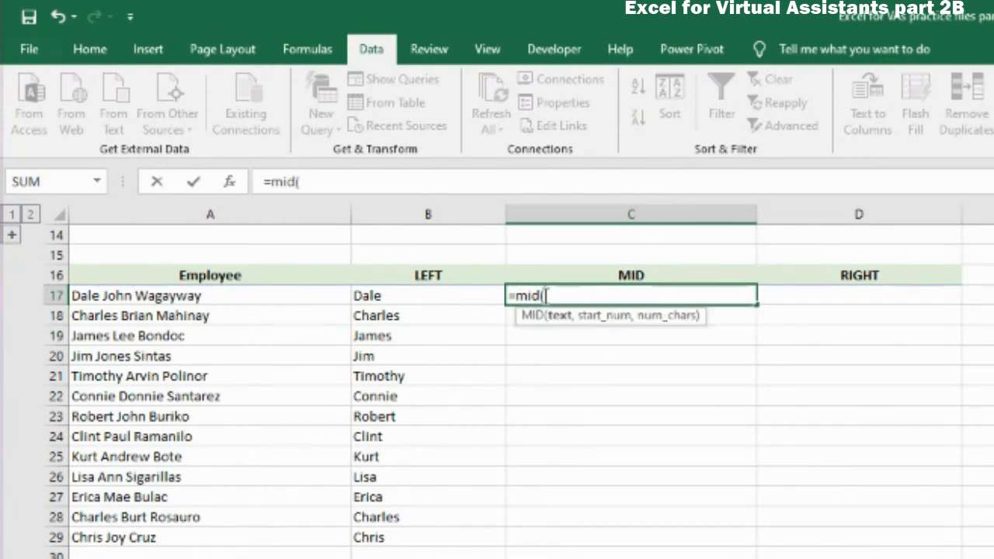
{"action": "left_click", "coordinate": [158, 296]}
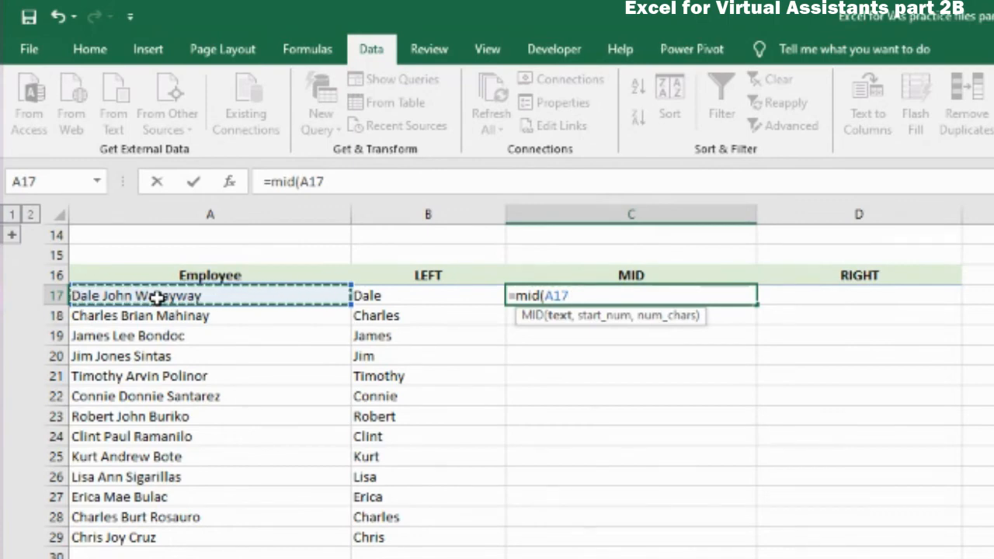
{"action": "type", "text": ","}
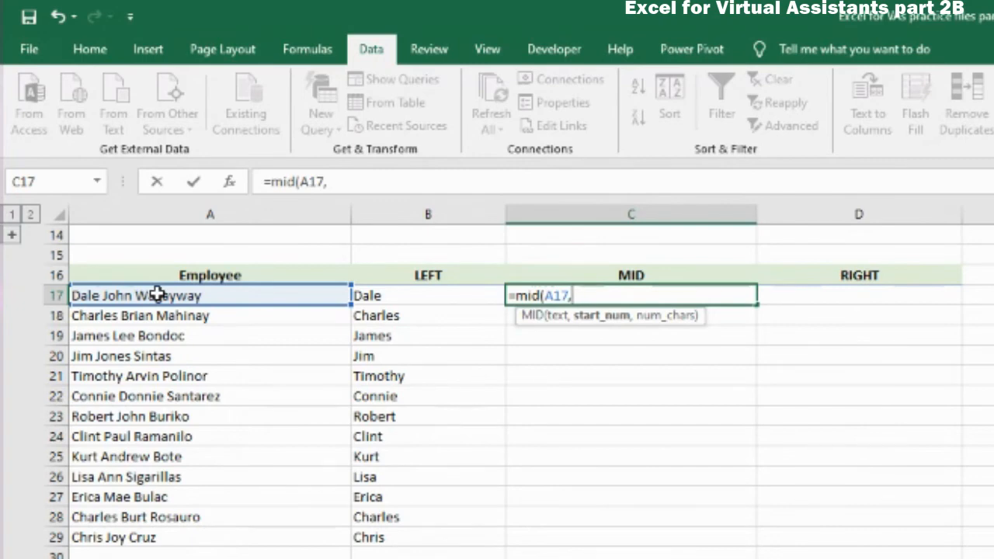
{"action": "type", "text": "find("}
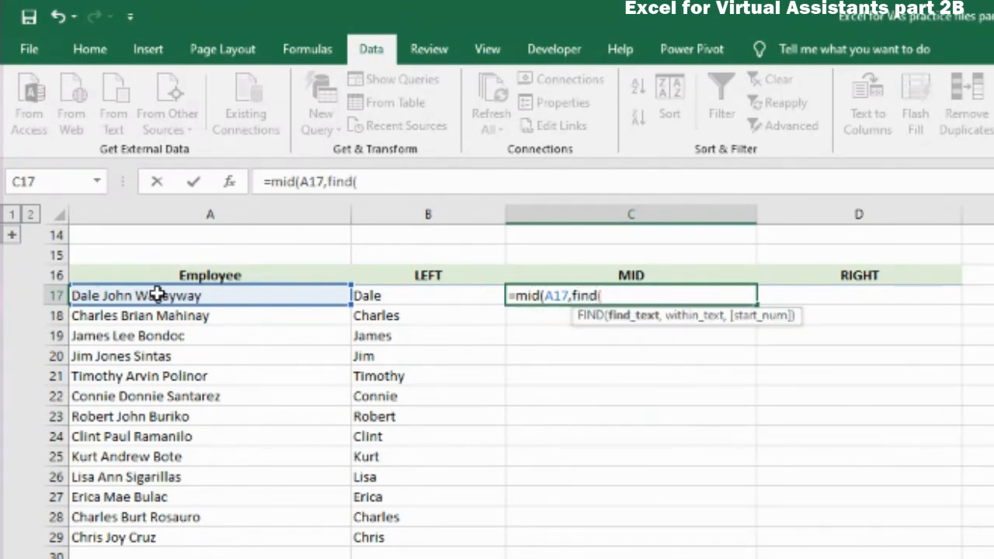
{"action": "type", "text": "\""}
{"action": "type", "text": "\","}
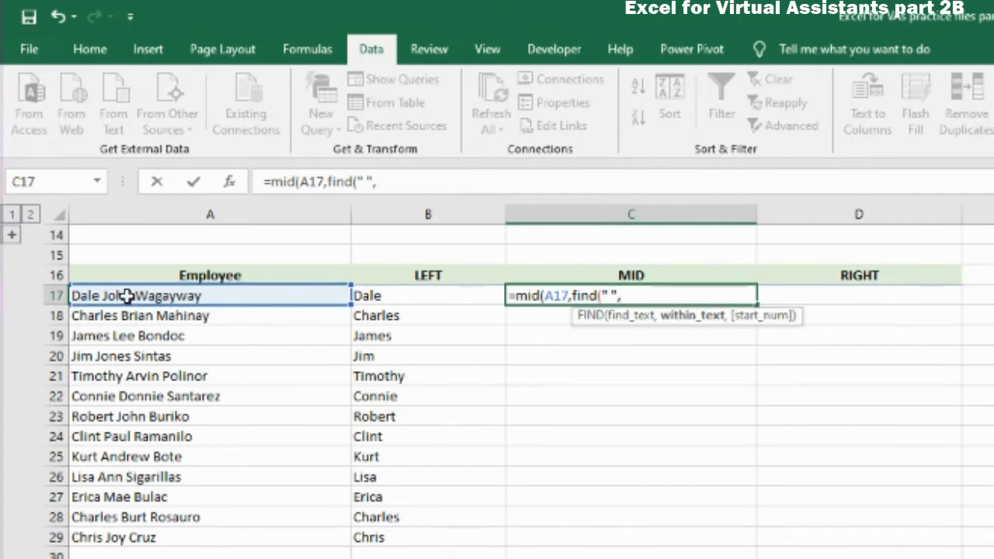
{"action": "left_click", "coordinate": [128, 295]}
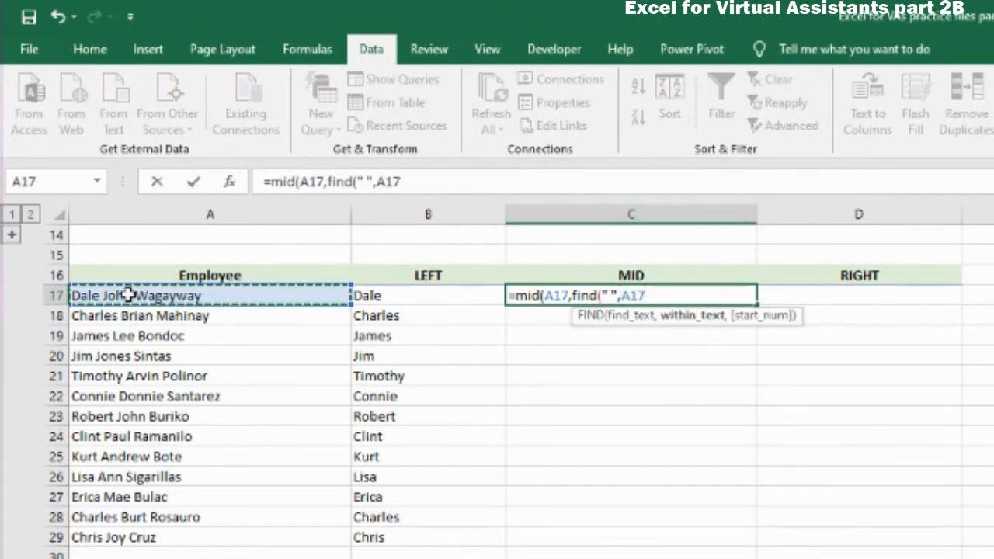
{"action": "type", "text": ")+1,FIND(\" \","}
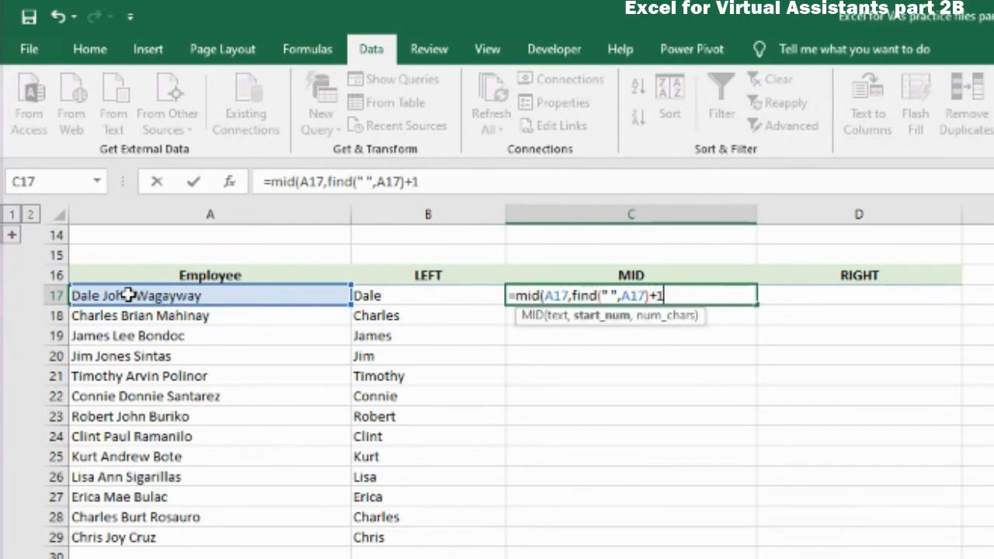
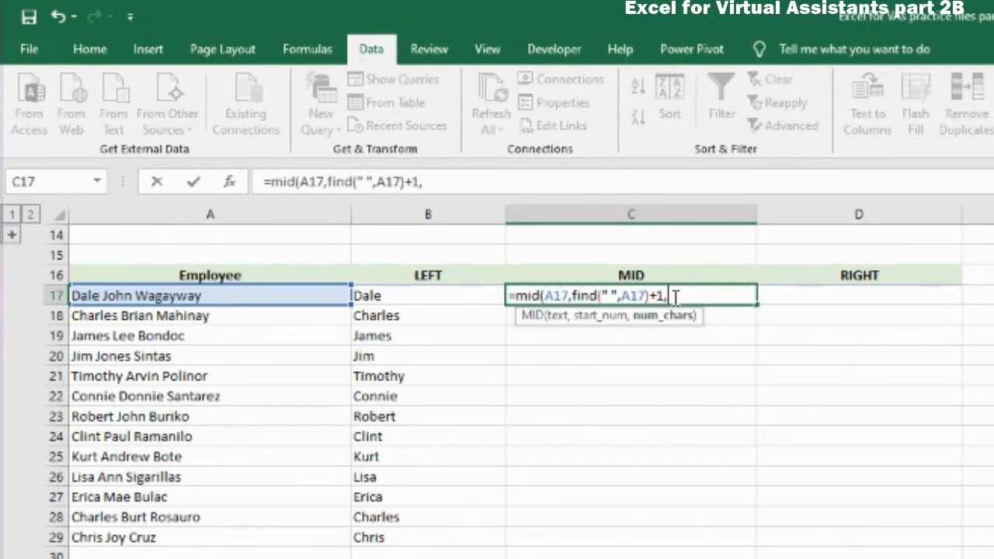
Add FIND(" ",A17,FIND(" ",A17)+1) and a minus sign as the beginning of the MID formula's num_chars argument.
{"action": "type", "text": "FIND"}
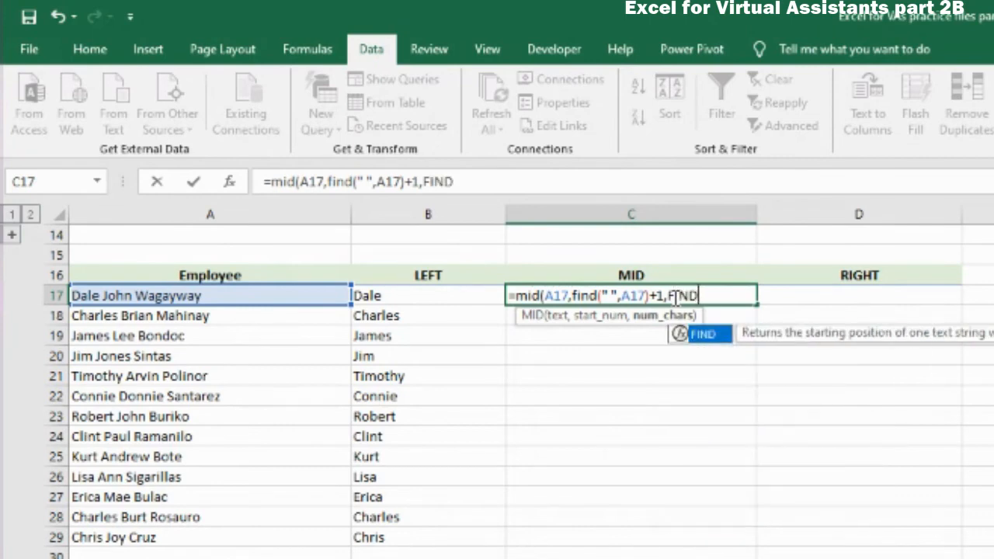
{"action": "type", "text": "(\""}
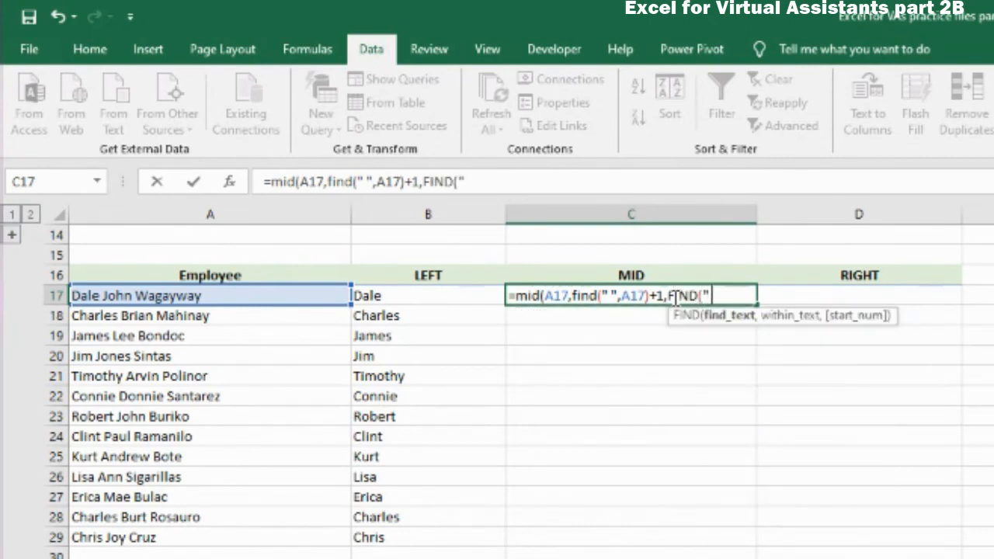
{"action": "type", "text": " \","}
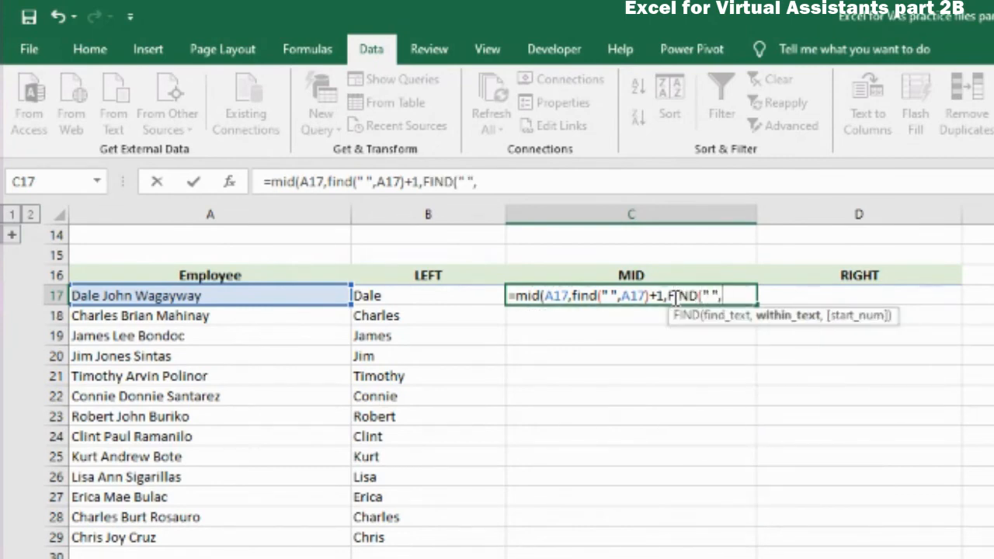
{"action": "left_click", "coordinate": [248, 293]}
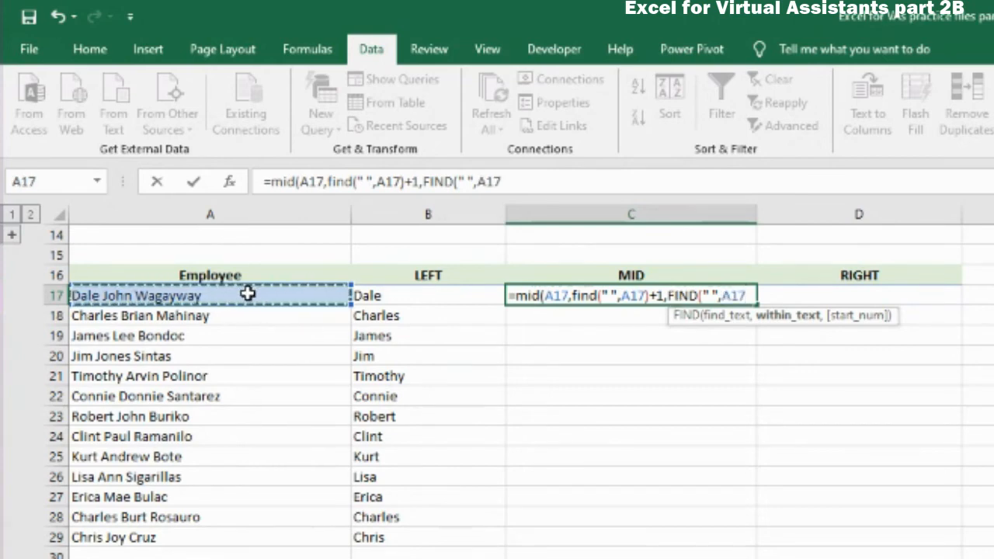
{"action": "type", "text": ","}
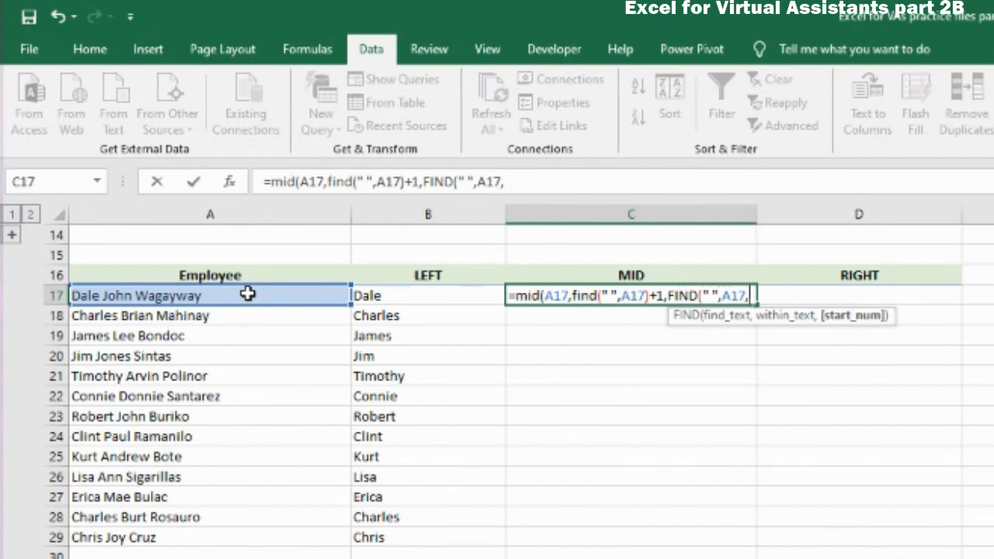
{"action": "type", "text": "find("}
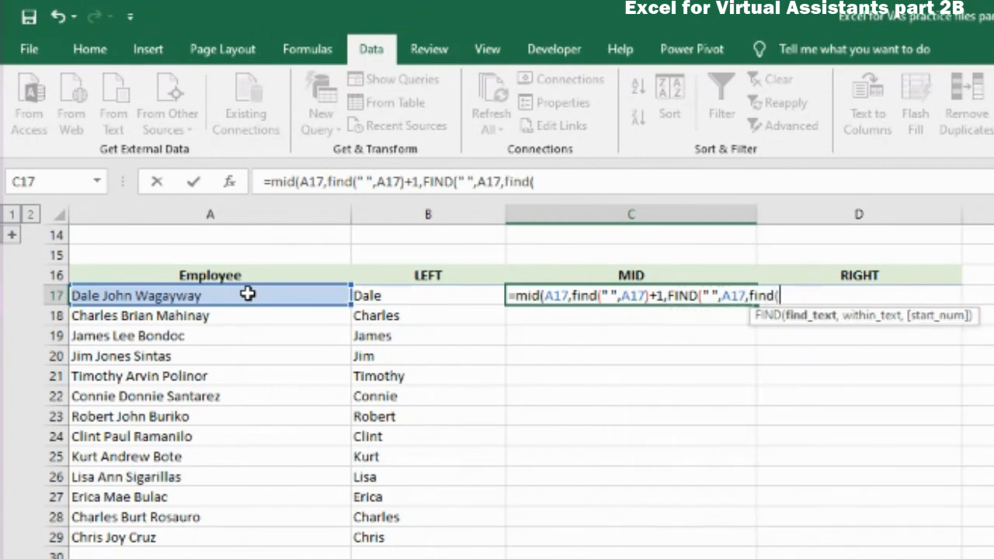
{"action": "type", "text": "\" \","}
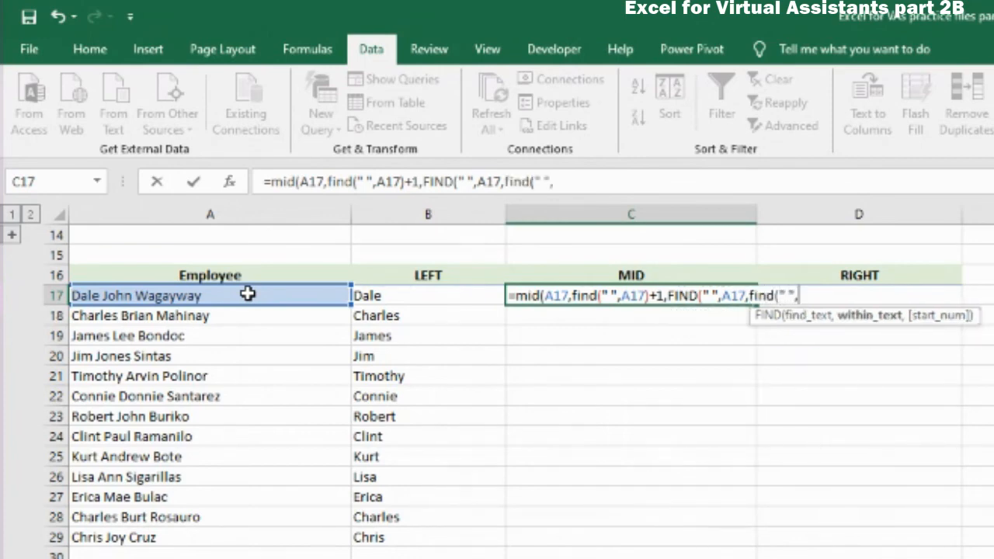
{"action": "left_click", "coordinate": [211, 297]}
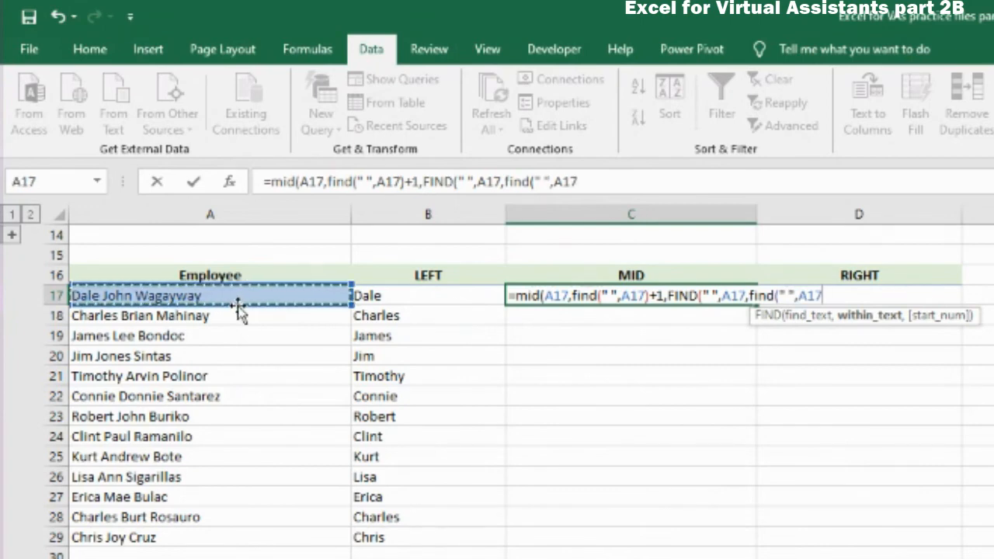
{"action": "type", "text": ")+1"}
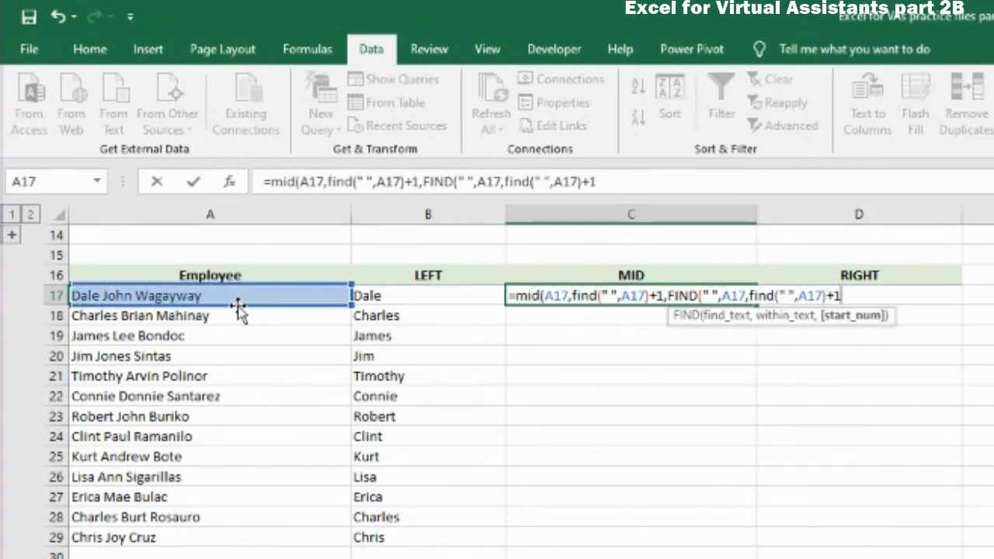
{"action": "type", "text": ")-"}
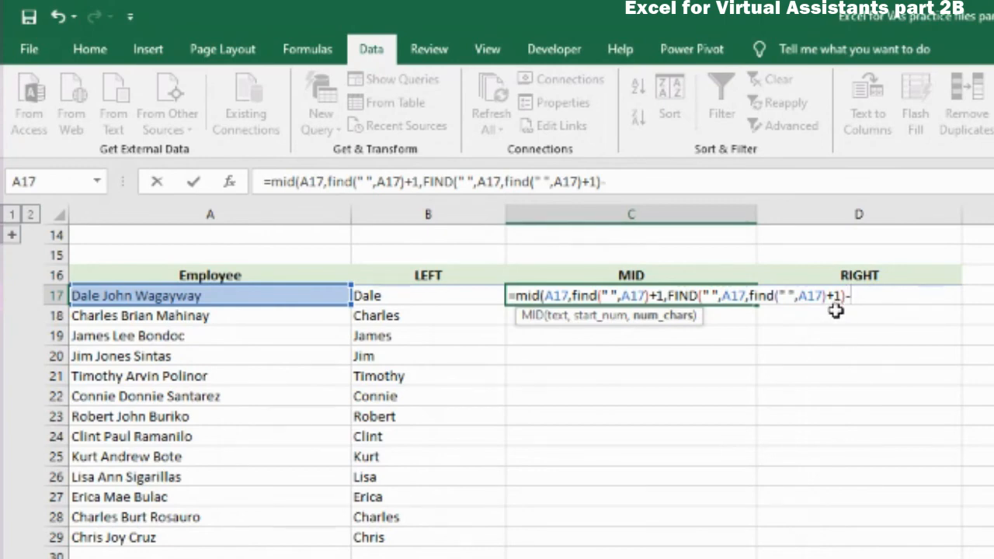
Complete the MID formula in C17 by subtracting 1 and FIND(" ",A17) from the character count, and enter it.
{"action": "type", "text": "1"}
{"action": "type", "text": "-FI"}
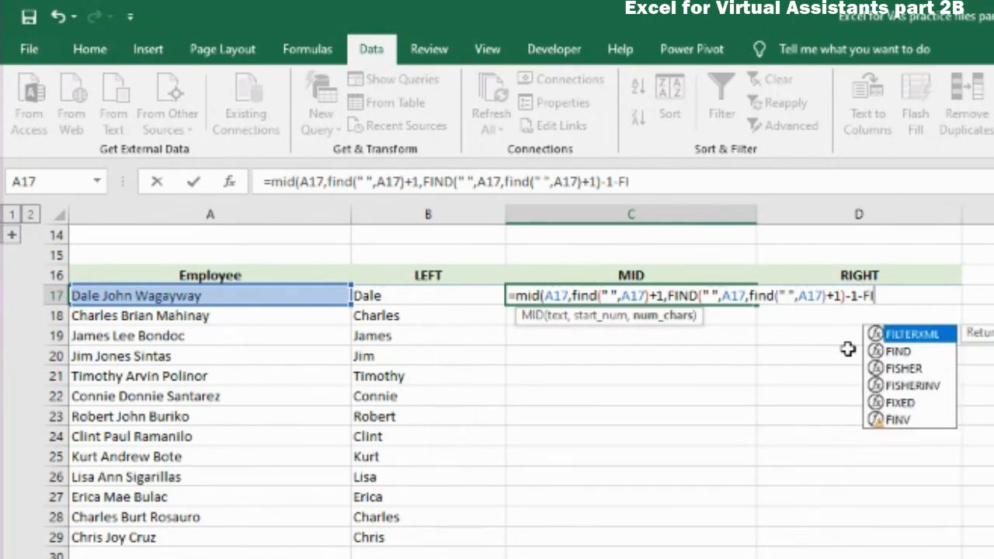
{"action": "type", "text": "ND("}
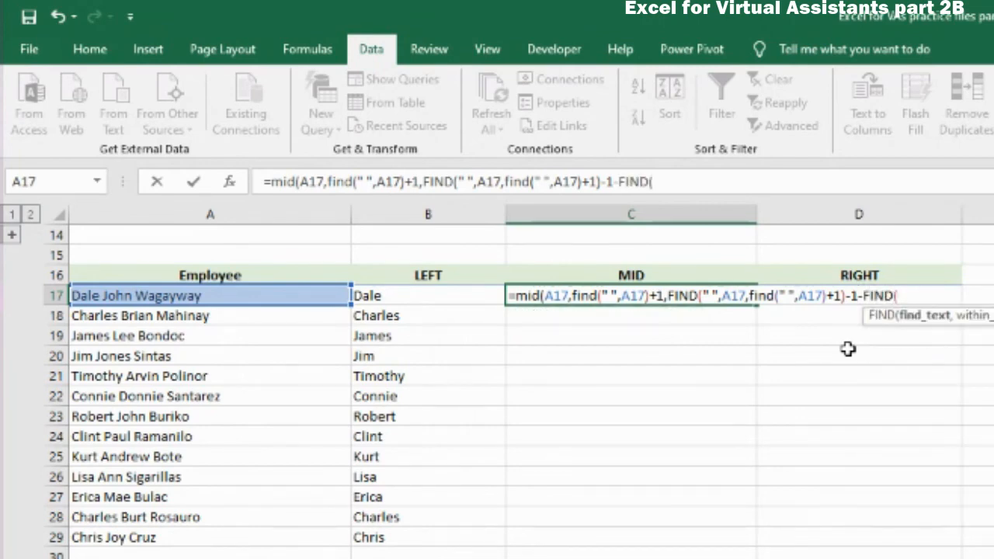
{"action": "type", "text": "\" \","}
{"action": "left_click", "coordinate": [266, 294]}
{"action": "type", "text": "))"}
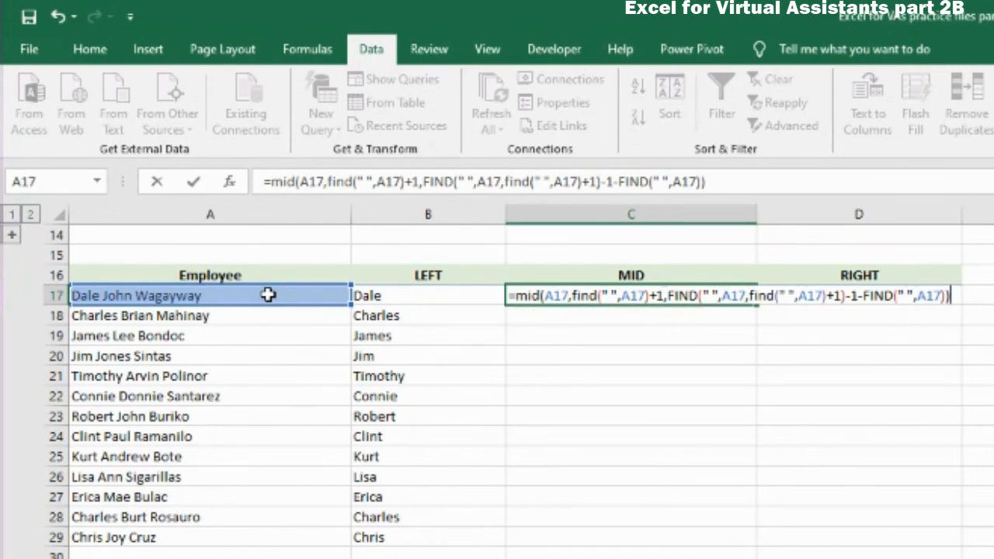
{"action": "key", "text": "Return"}
Copy the MID result from C17 and paste it into E17 as a value only.
{"action": "left_click", "coordinate": [566, 276]}
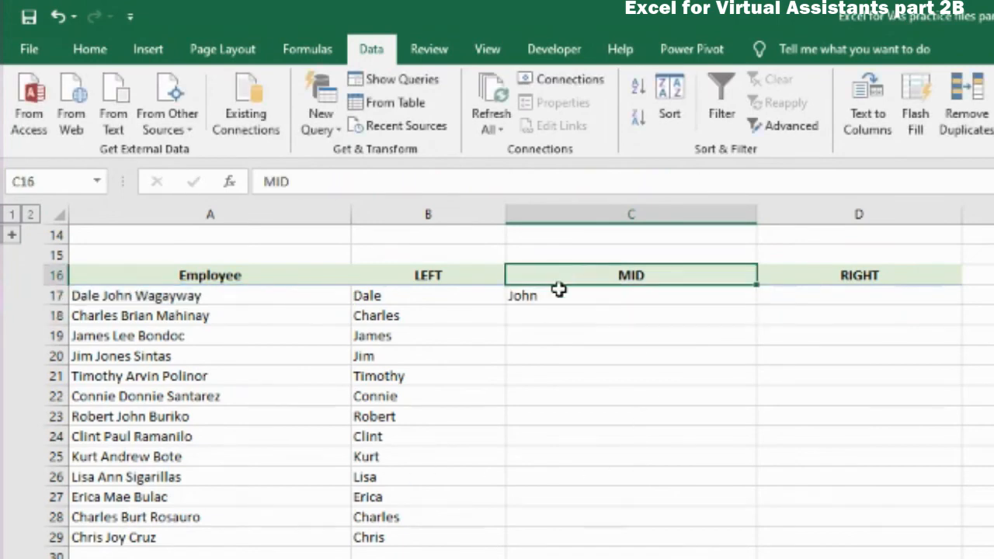
{"action": "left_click", "coordinate": [562, 293]}
{"action": "key", "text": "ctrl+c"}
{"action": "right_click", "coordinate": [709, 211]}
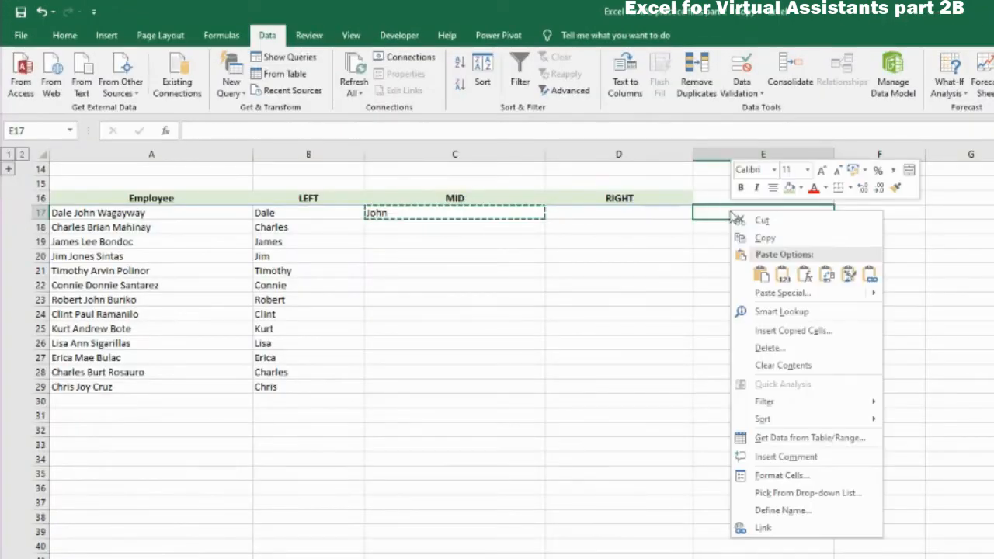
{"action": "left_click", "coordinate": [785, 271]}
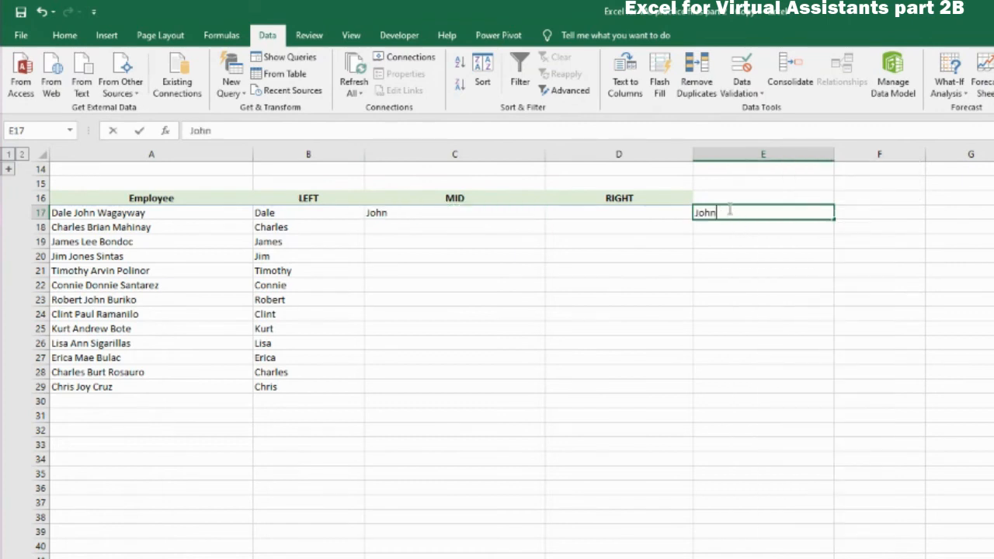
{"action": "double_click", "coordinate": [730, 210]}
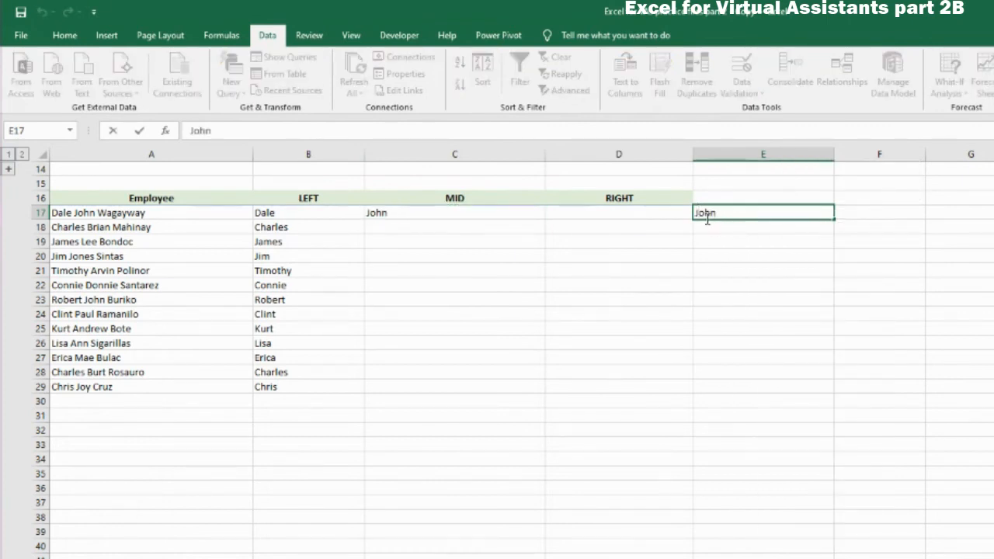
{"action": "left_click", "coordinate": [756, 315]}
{"action": "left_click", "coordinate": [521, 313]}
Examine the start_num and num_chars arguments in C17's MID formula, including both FIND parts and the subtraction.
{"action": "left_click", "coordinate": [420, 215]}
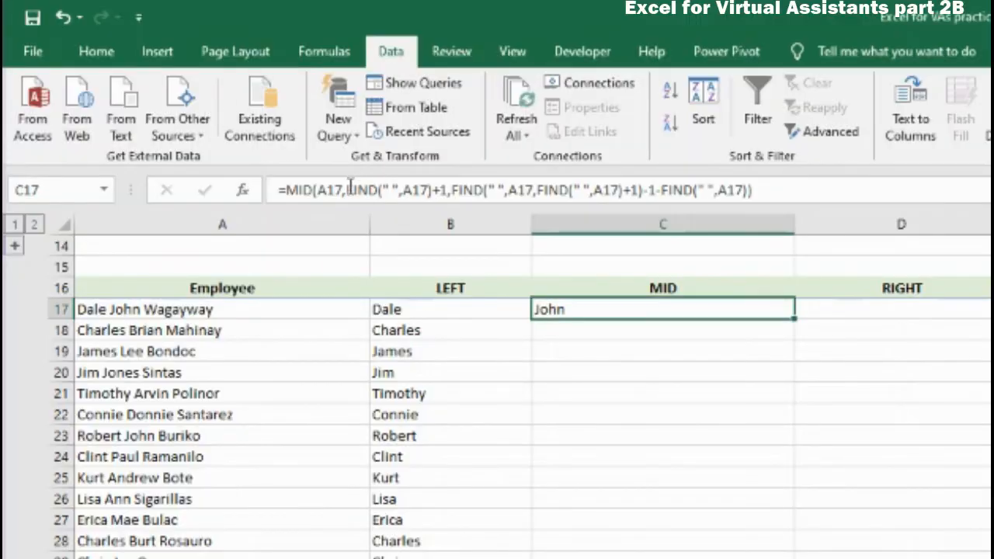
{"action": "left_click", "coordinate": [357, 191]}
{"action": "left_click_drag", "start_coordinate": [346, 191], "coordinate": [446, 190]}
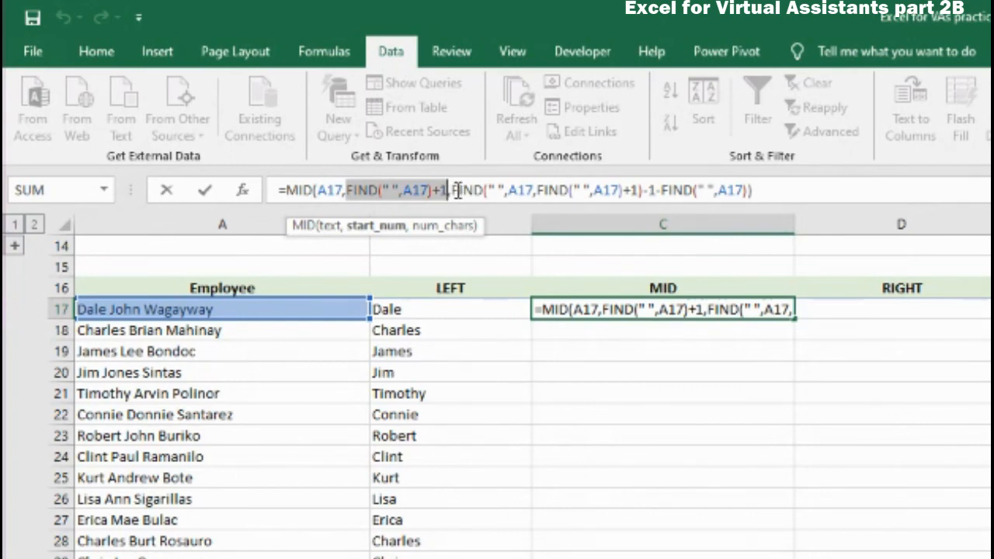
{"action": "left_click", "coordinate": [453, 190]}
{"action": "left_click_drag", "start_coordinate": [453, 191], "coordinate": [654, 190]}
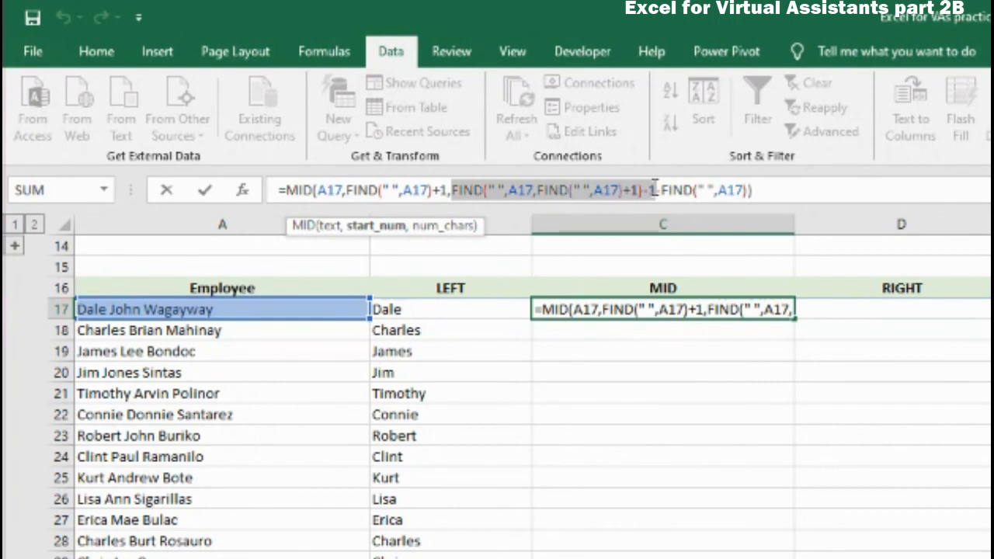
{"action": "left_click_drag", "start_coordinate": [654, 189], "coordinate": [766, 190]}
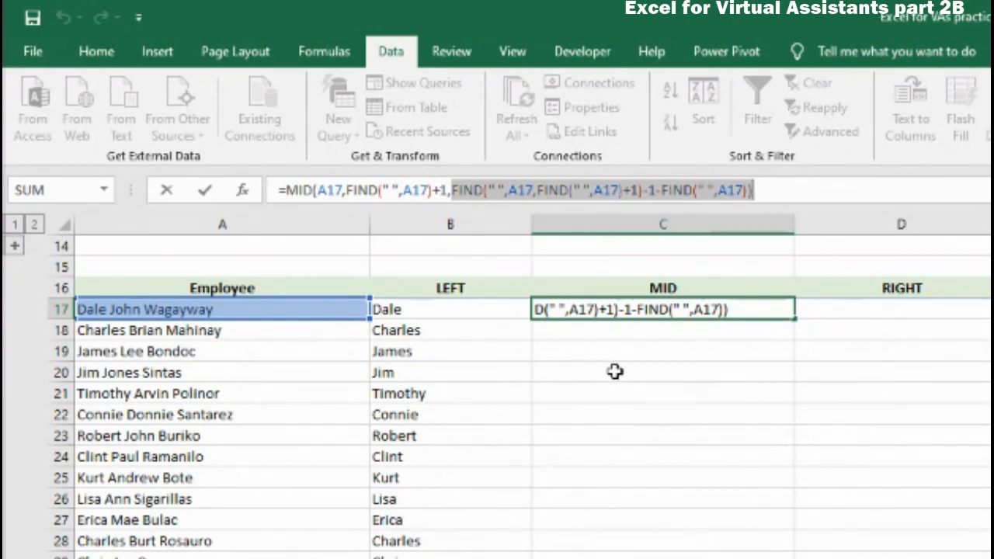
{"action": "key", "text": "Return"}
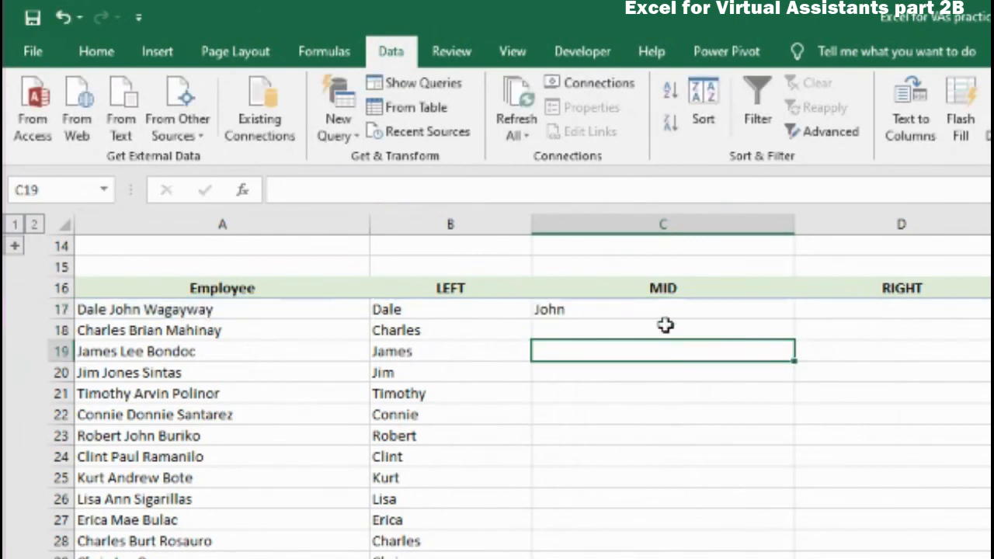
Lengthen the first name in A17 by inserting extra letters, and check how the LEFT and MID formulas in B17 and C17 respond.
{"action": "left_click", "coordinate": [652, 312]}
{"action": "double_click", "coordinate": [92, 309]}
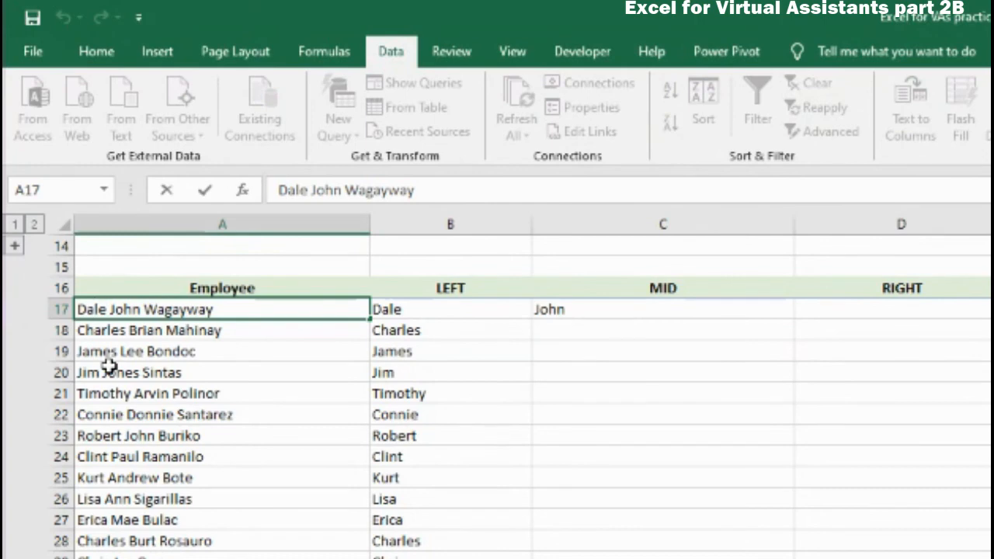
{"action": "type", "text": "ryl"}
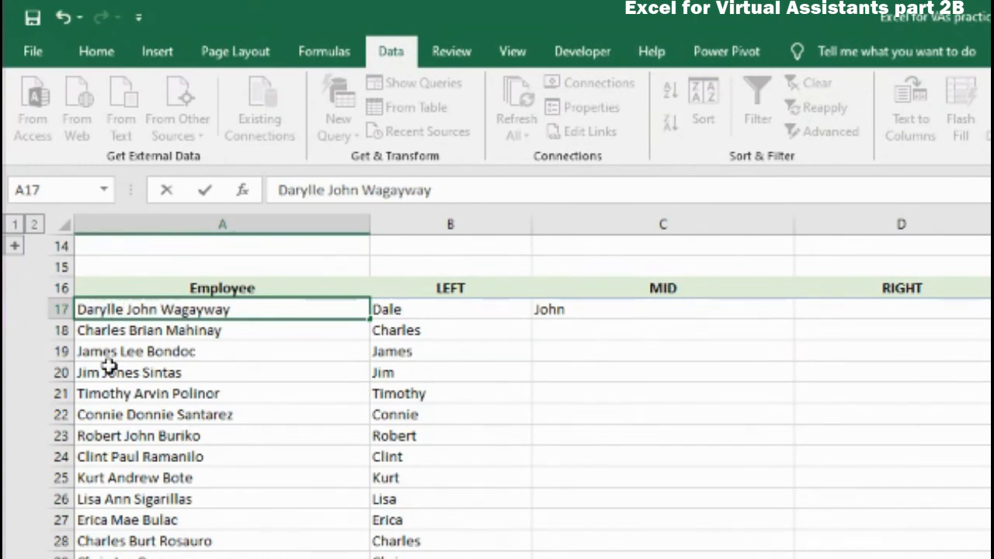
{"action": "left_click", "coordinate": [167, 521]}
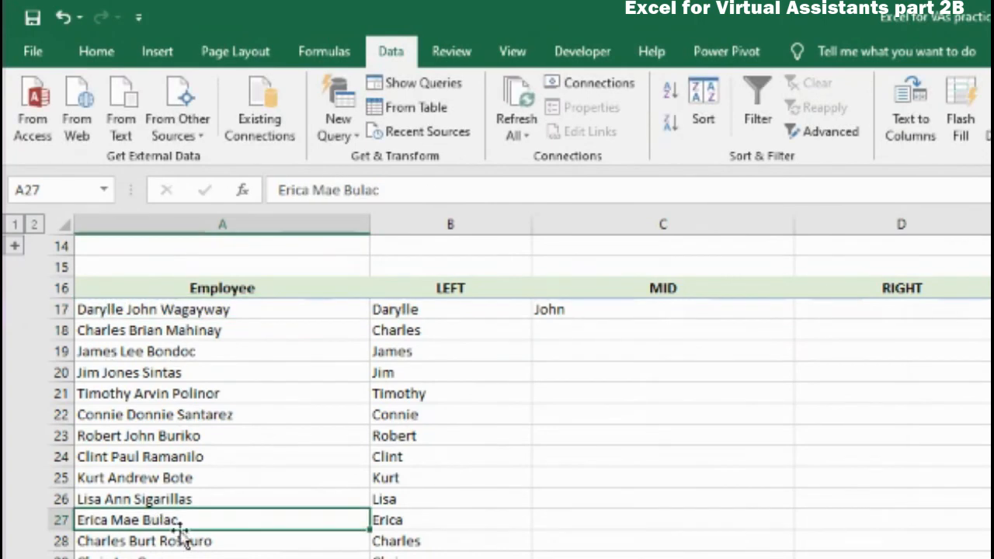
{"action": "left_click", "coordinate": [462, 309]}
{"action": "left_click", "coordinate": [621, 309]}
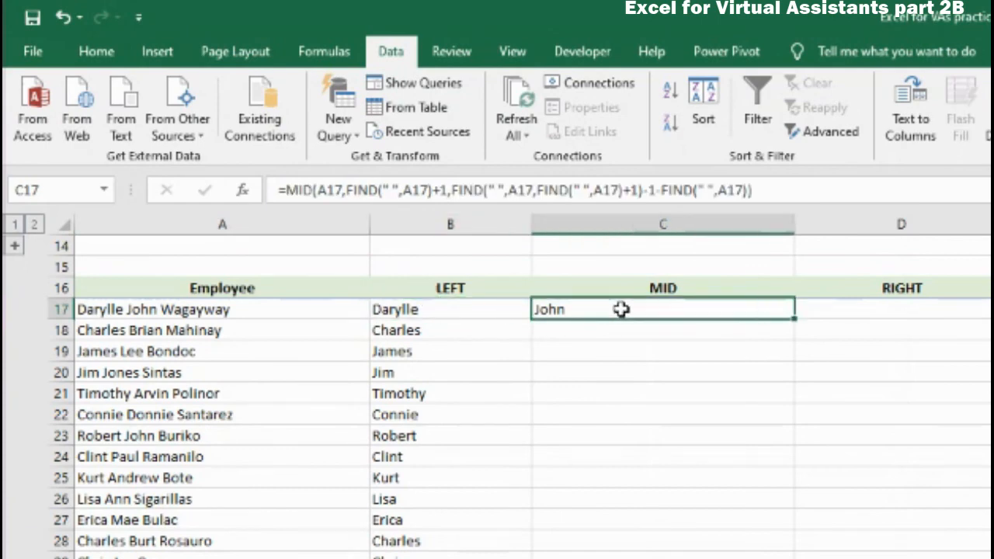
{"action": "left_click", "coordinate": [91, 309]}
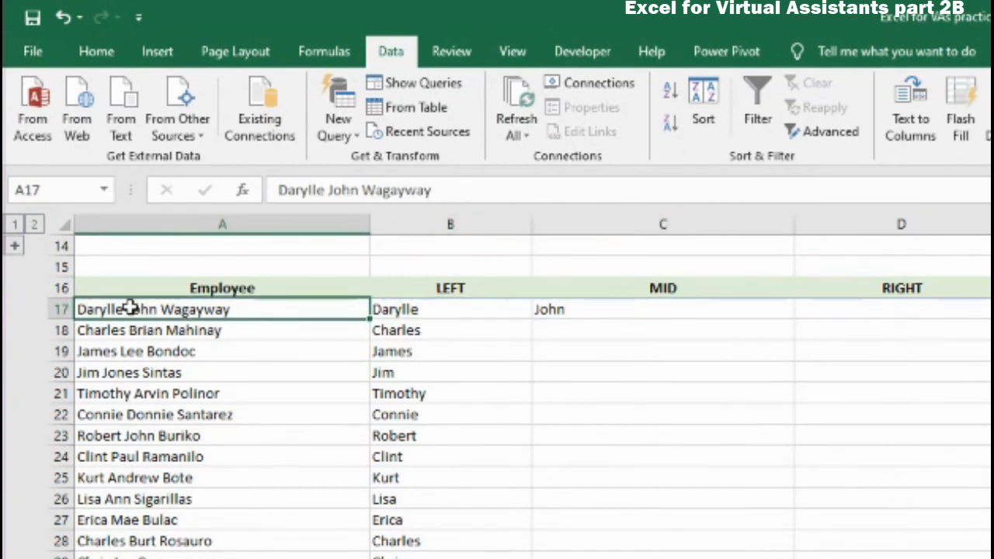
{"action": "left_click", "coordinate": [632, 303]}
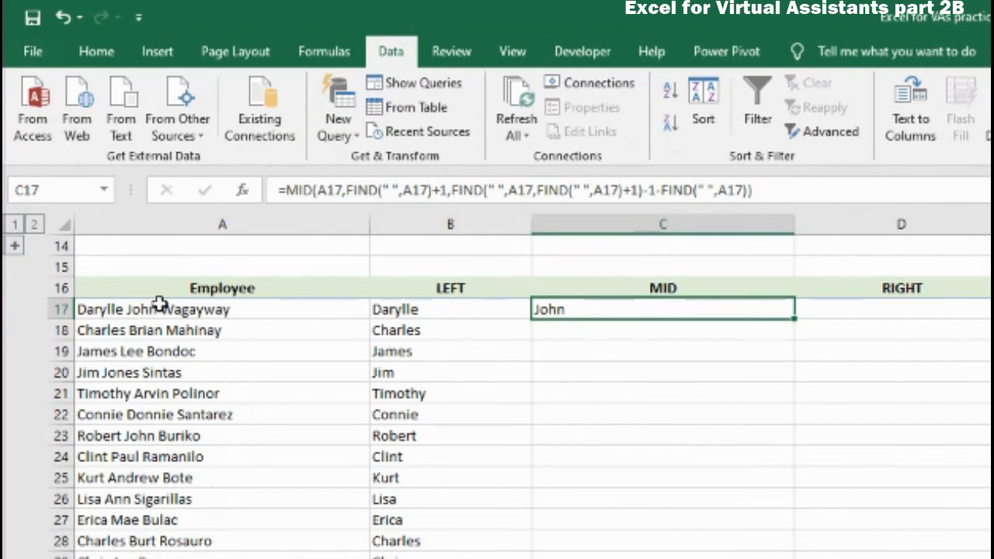
{"action": "left_click", "coordinate": [466, 558]}
Fill the MID formula from C17 down to C29 and compare rows 20 and 21 with their full names.
{"action": "left_click", "coordinate": [590, 306]}
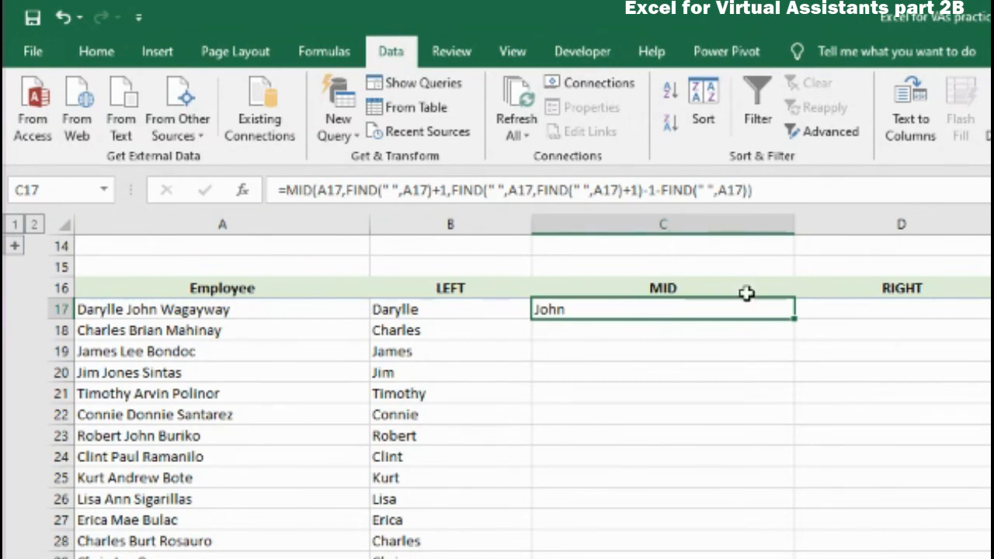
{"action": "key", "text": "ctrl+d"}
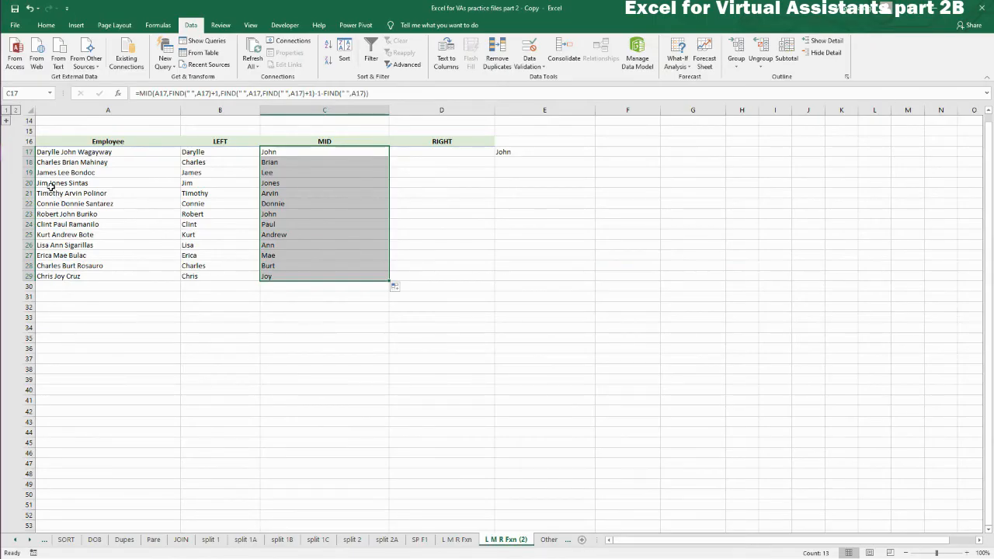
{"action": "left_click", "coordinate": [52, 184]}
{"action": "left_click", "coordinate": [269, 183]}
{"action": "left_click", "coordinate": [104, 193]}
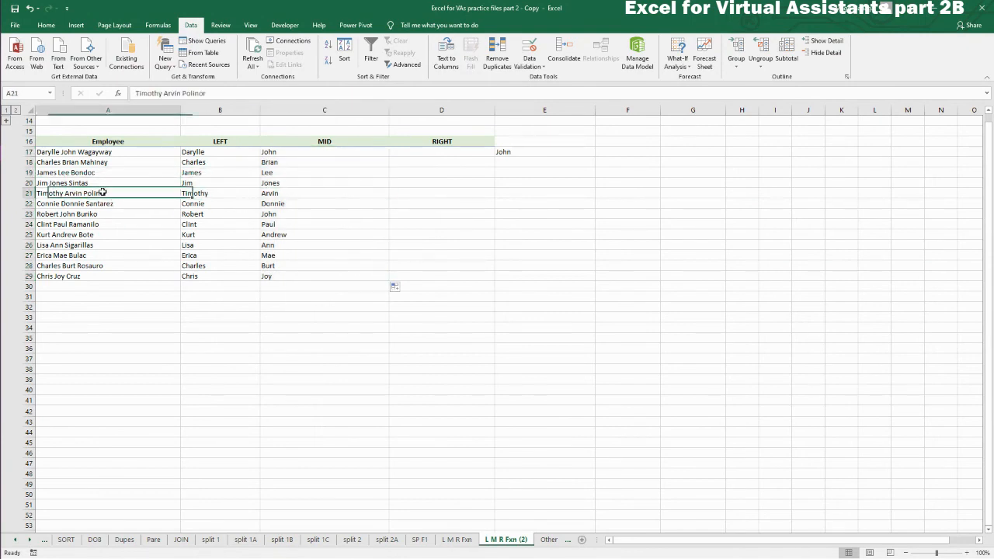
{"action": "left_click", "coordinate": [305, 192]}
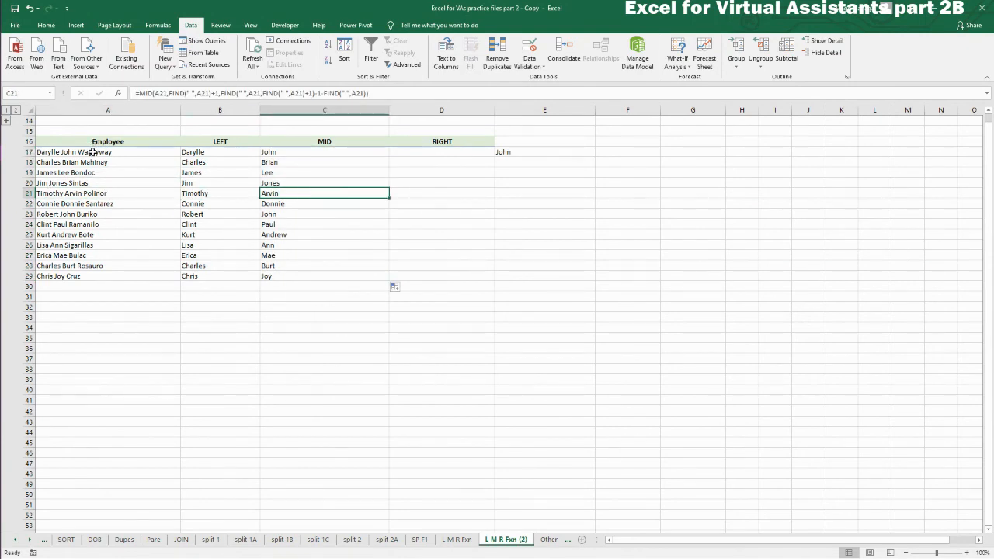
Replace the employee name in A17 with "2020 Hyundai Starex" to test the formulas on other three-part text.
{"action": "left_click_drag", "start_coordinate": [92, 152], "coordinate": [96, 281]}
{"action": "left_click", "coordinate": [104, 358]}
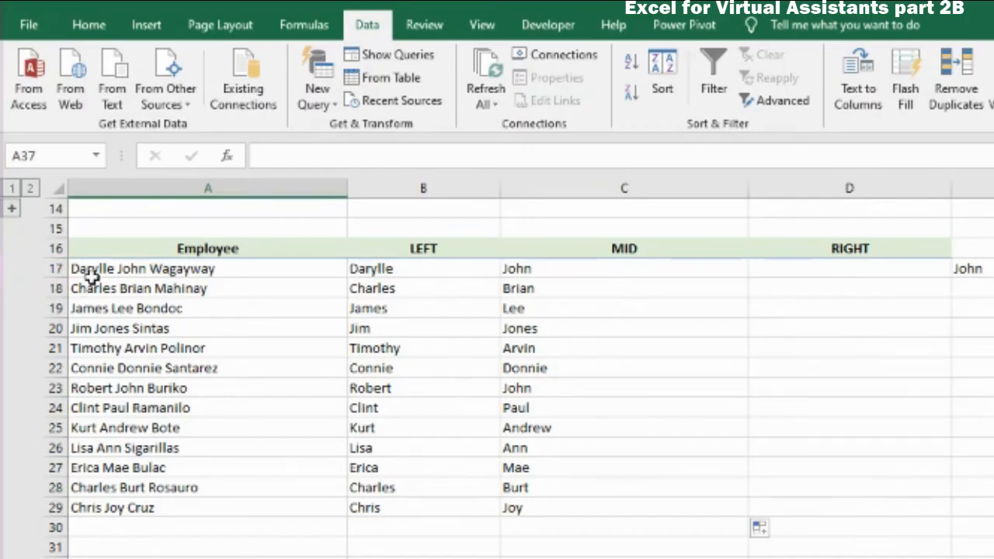
{"action": "left_click", "coordinate": [49, 152]}
{"action": "type", "text": "20"}
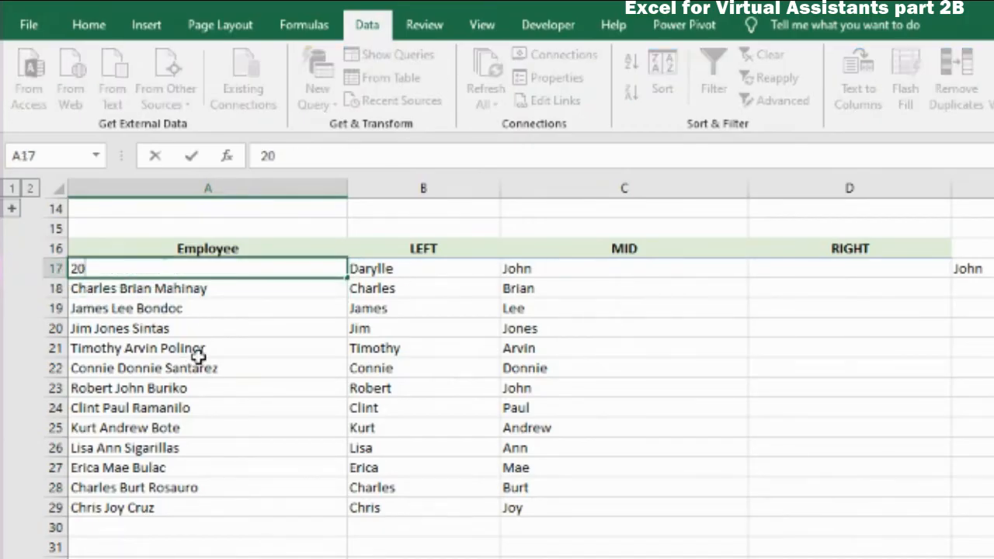
{"action": "type", "text": "20 Hyundai"}
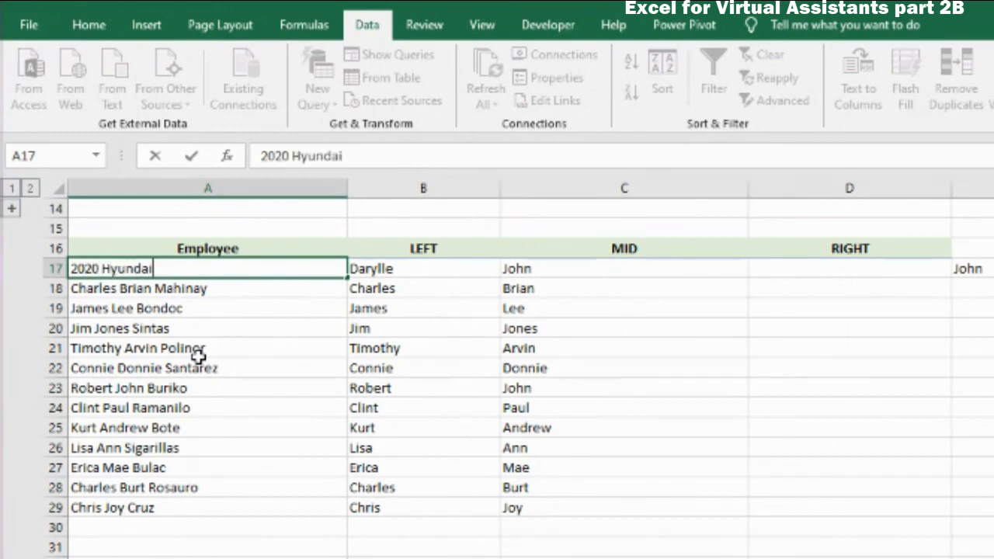
{"action": "type", "text": " Stare"}
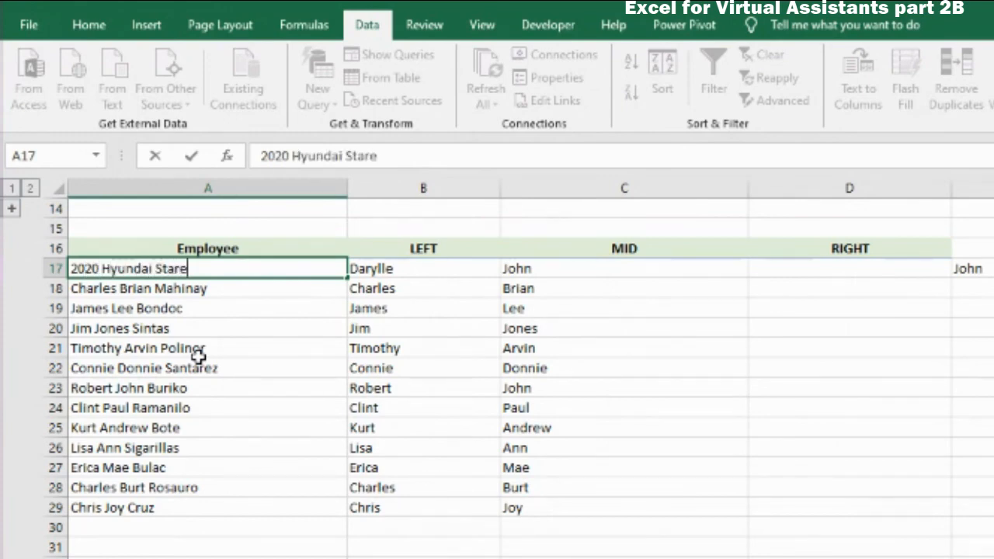
{"action": "type", "text": "x"}
{"action": "left_click", "coordinate": [427, 558]}
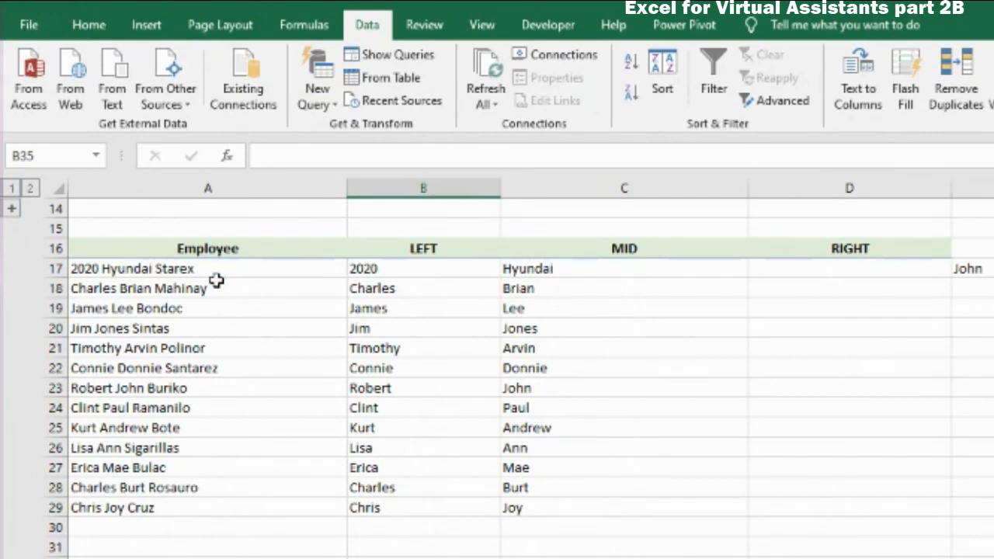
Narrow the MID column C and clear the contents of E16:E19.
{"action": "left_click_drag", "start_coordinate": [748, 190], "coordinate": [650, 194]}
{"action": "left_click", "coordinate": [667, 269]}
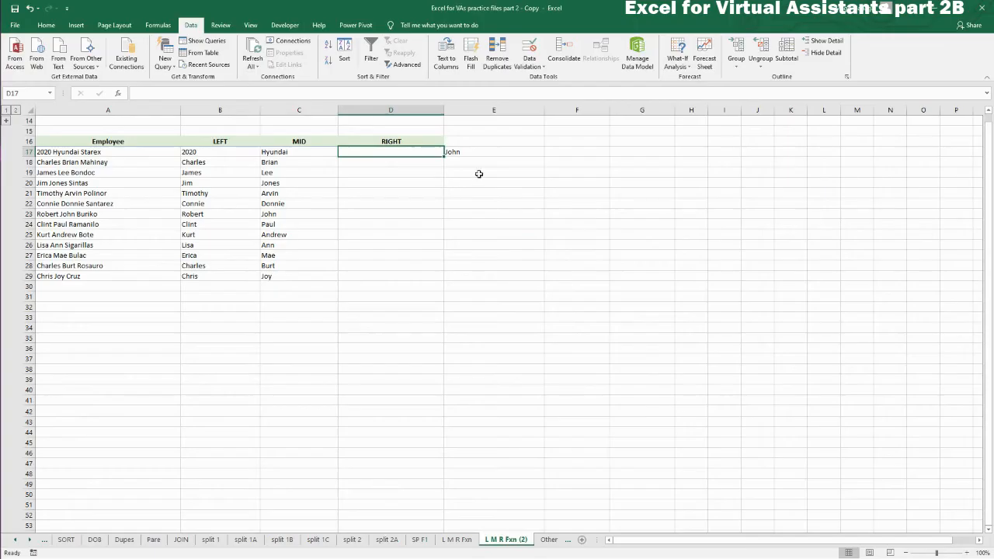
{"action": "left_click_drag", "start_coordinate": [926, 250], "coordinate": [922, 322]}
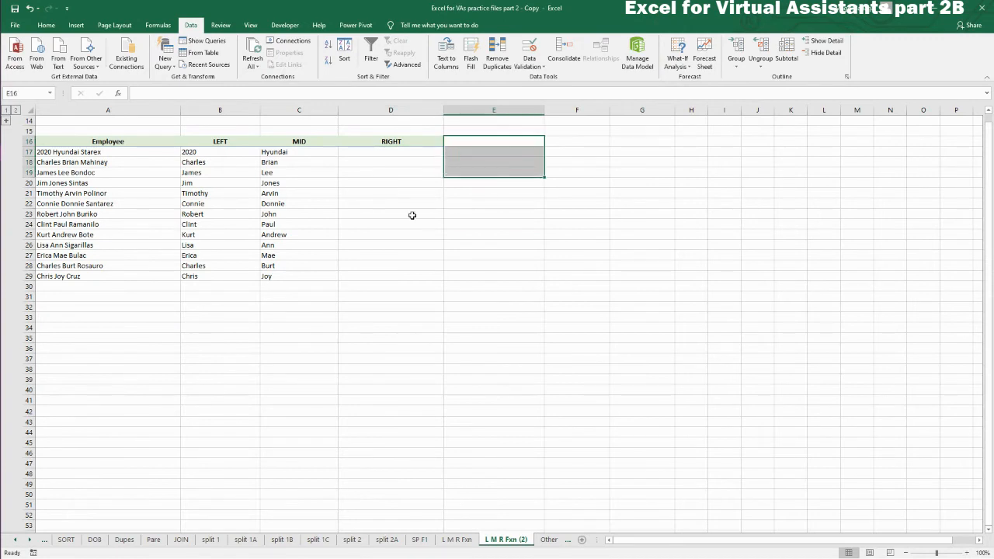
{"action": "left_click", "coordinate": [348, 150]}
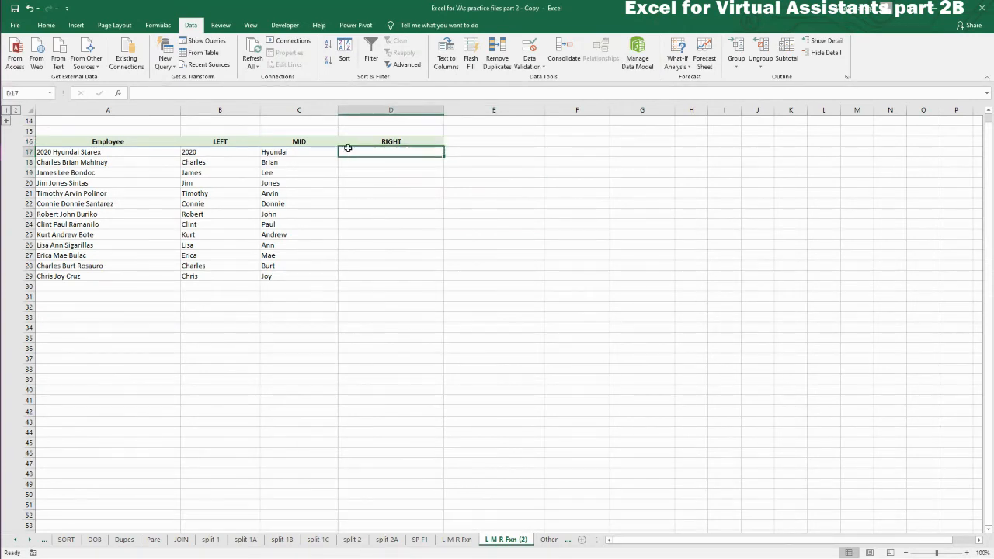
Review the formulas in B17 and C17, and start D17's formula as =RIGHT(A17,LEN(A17)-.
{"action": "left_click", "coordinate": [194, 154]}
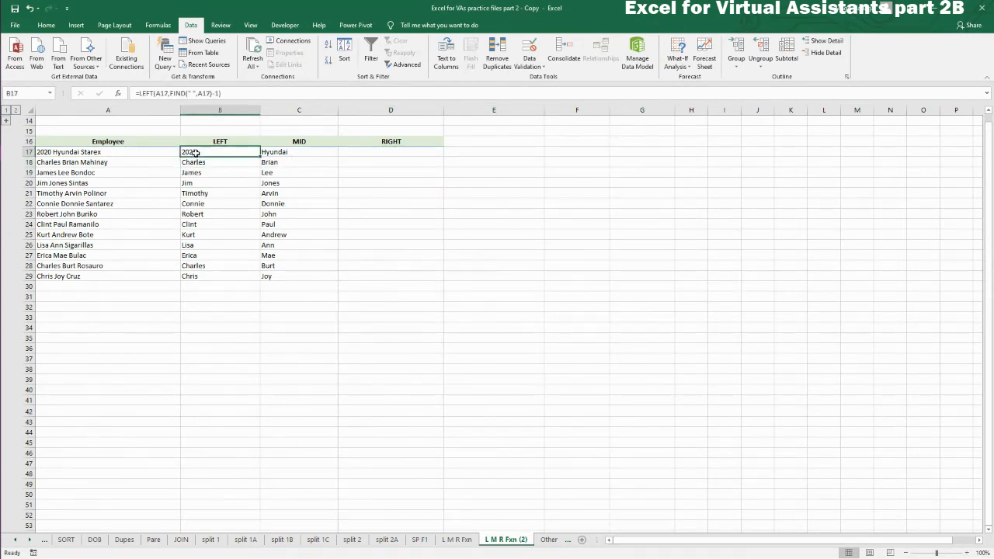
{"action": "left_click", "coordinate": [309, 151]}
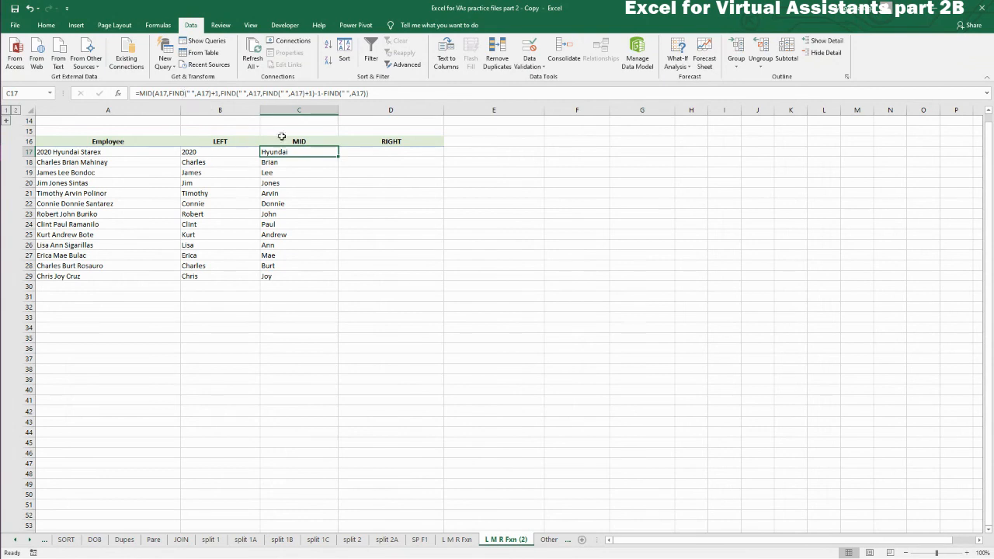
{"action": "left_click", "coordinate": [396, 155]}
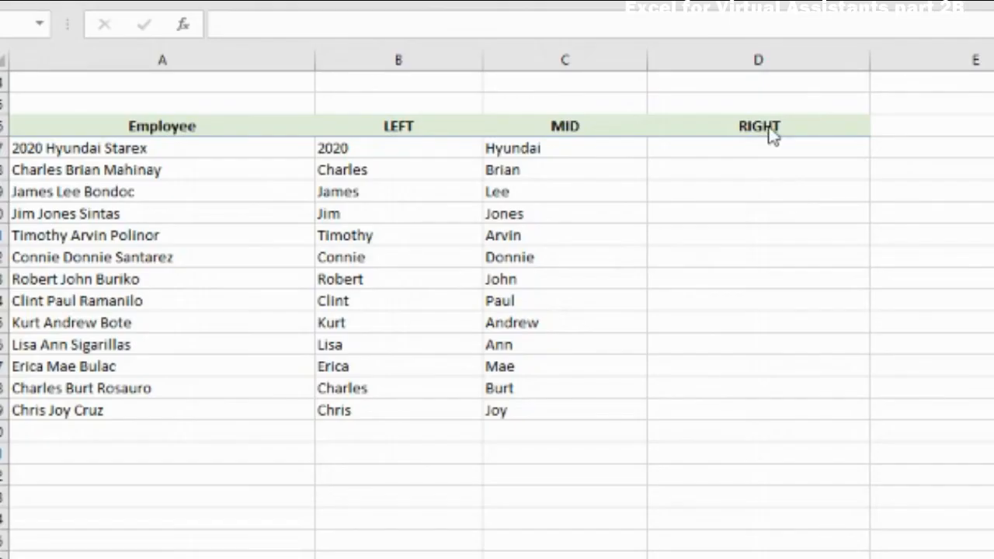
{"action": "left_click", "coordinate": [756, 146]}
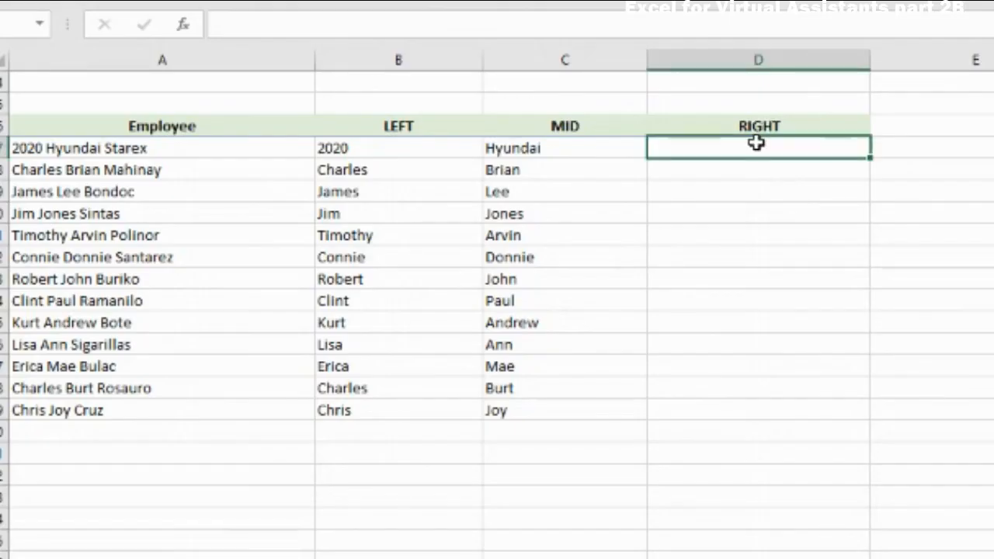
{"action": "type", "text": "=right"}
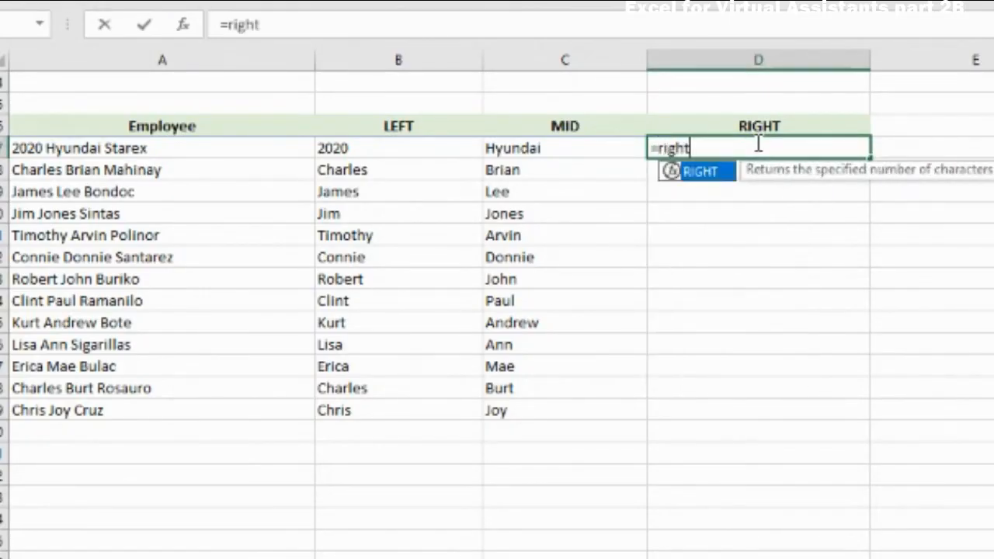
{"action": "type", "text": "("}
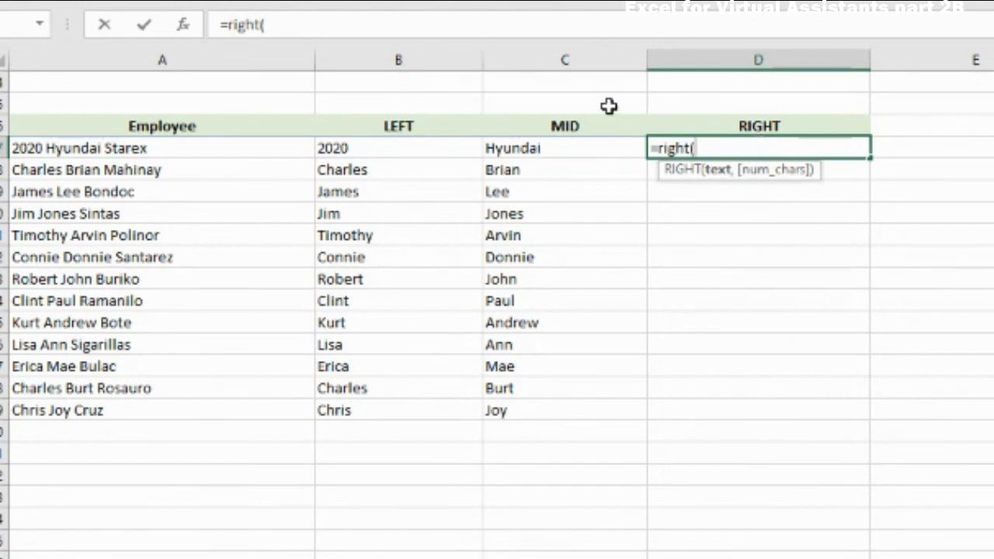
{"action": "left_click", "coordinate": [113, 146]}
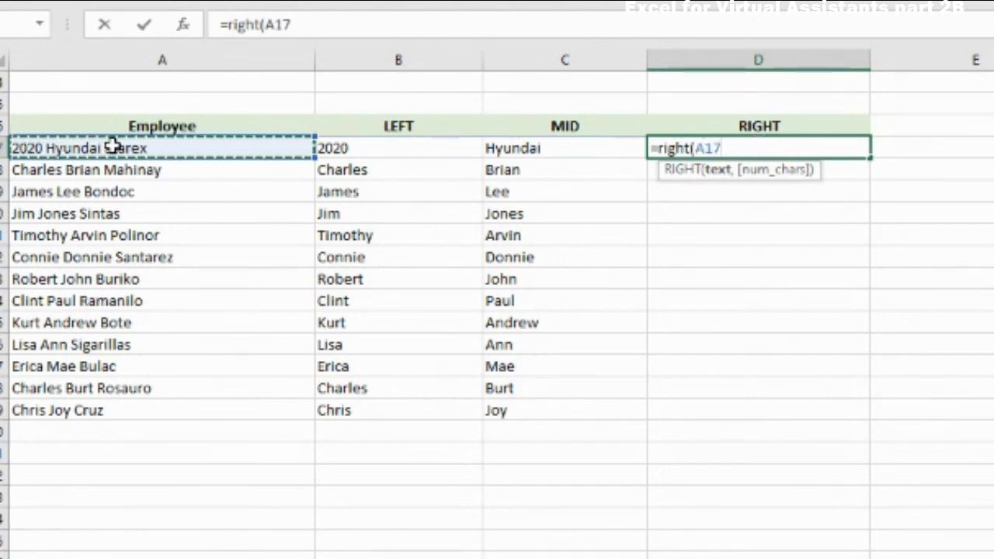
{"action": "type", "text": ","}
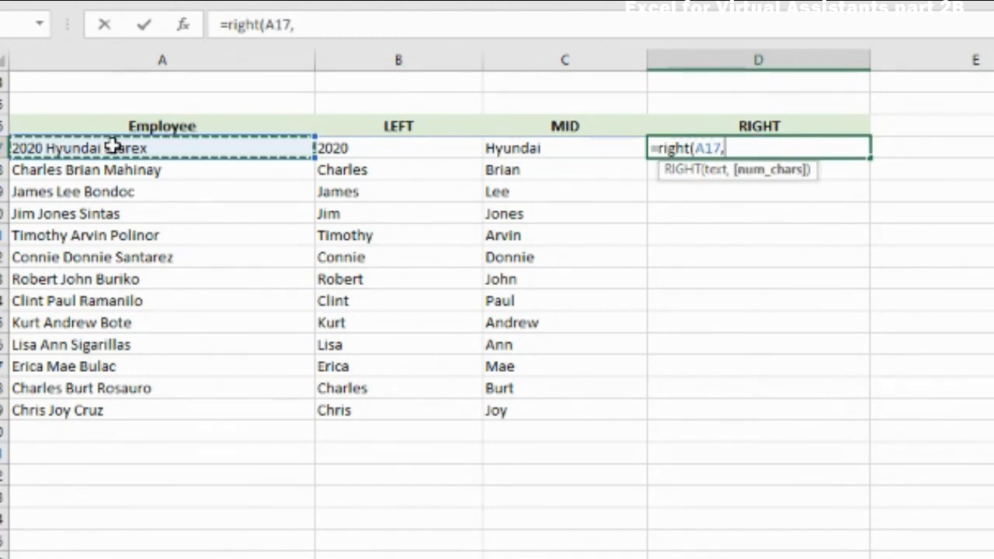
{"action": "type", "text": "len("}
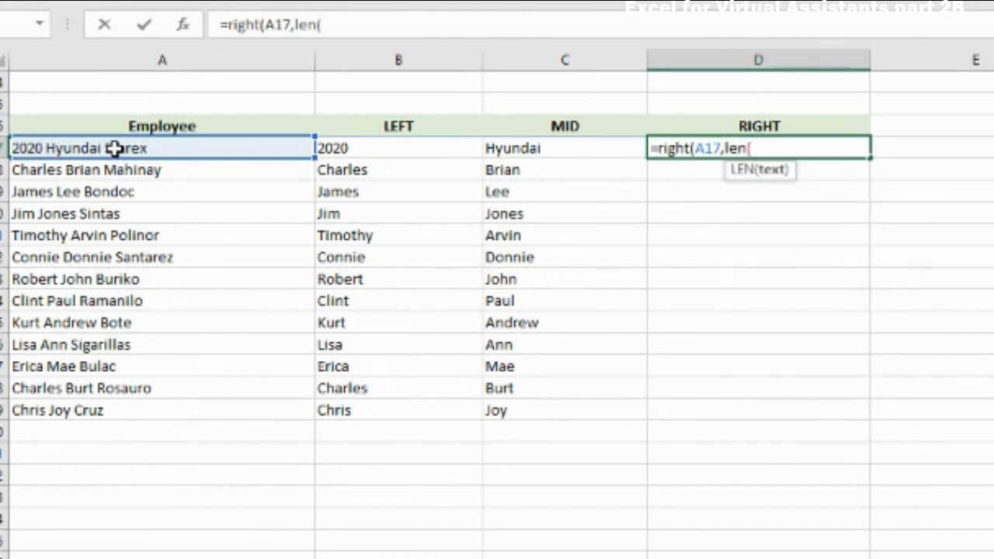
{"action": "left_click", "coordinate": [114, 147]}
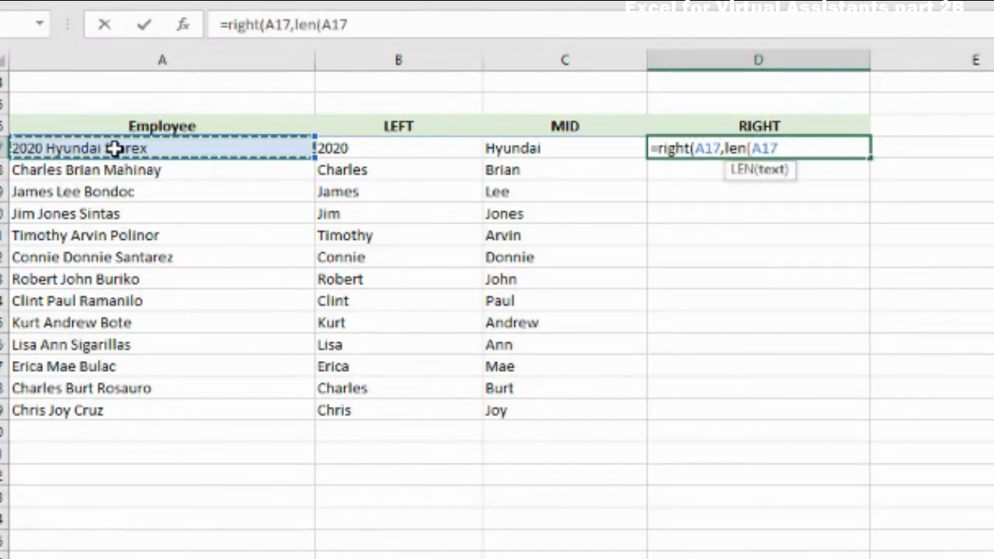
{"action": "type", "text": ")-"}
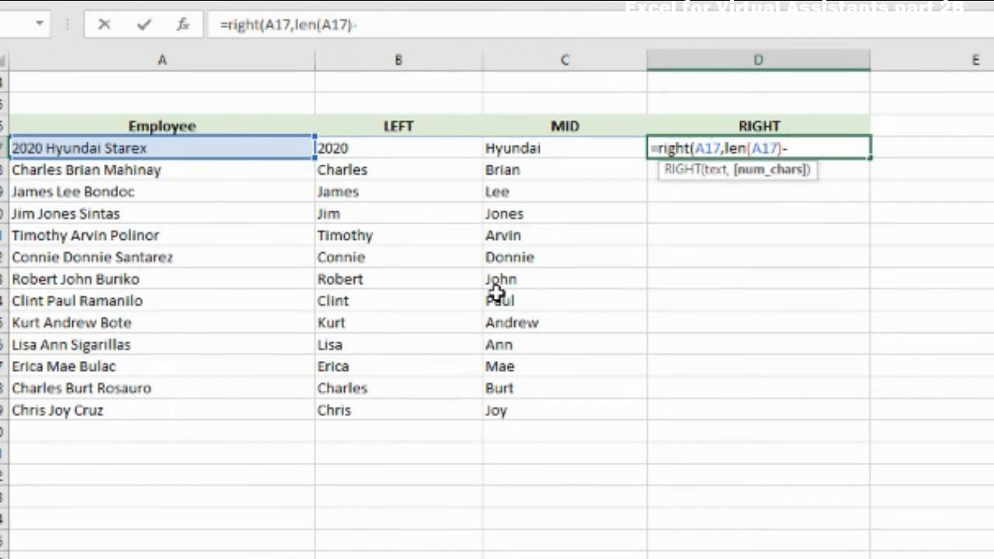
Continue D17's formula by appending FIND(" ",A17,FIND(" ",A17)+1 to locate the second space in A17.
{"action": "type", "text": "FIND("}
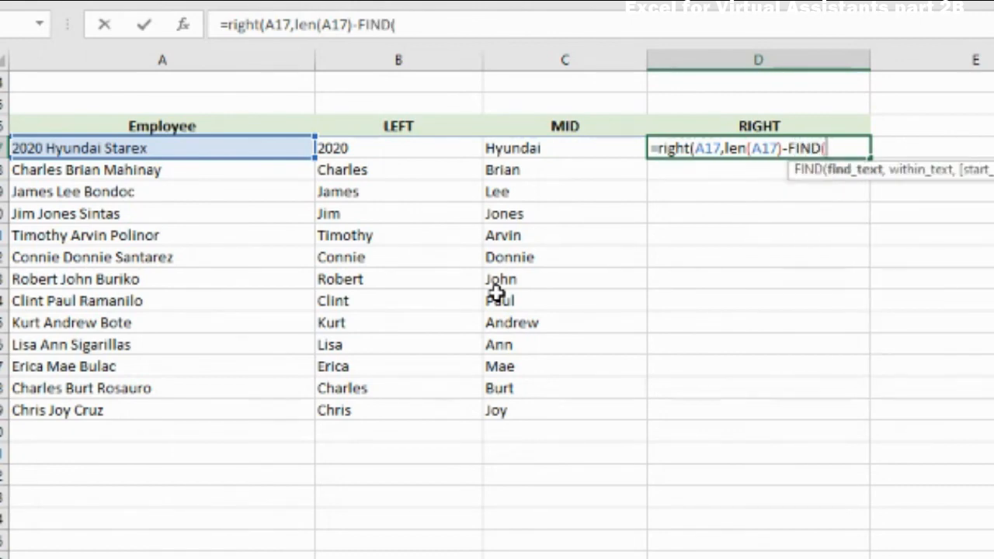
{"action": "type", "text": "\" \""}
{"action": "type", "text": ","}
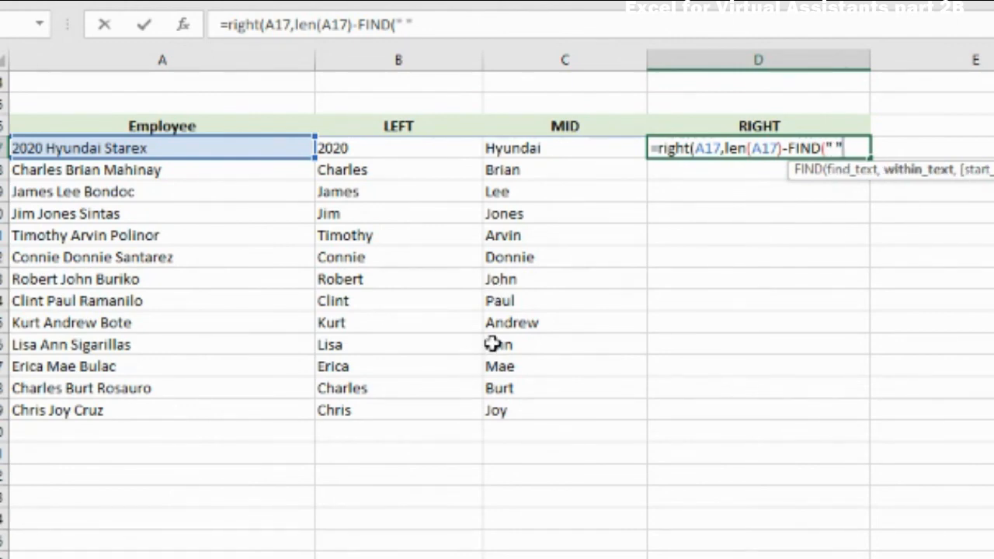
{"action": "left_click", "coordinate": [113, 147]}
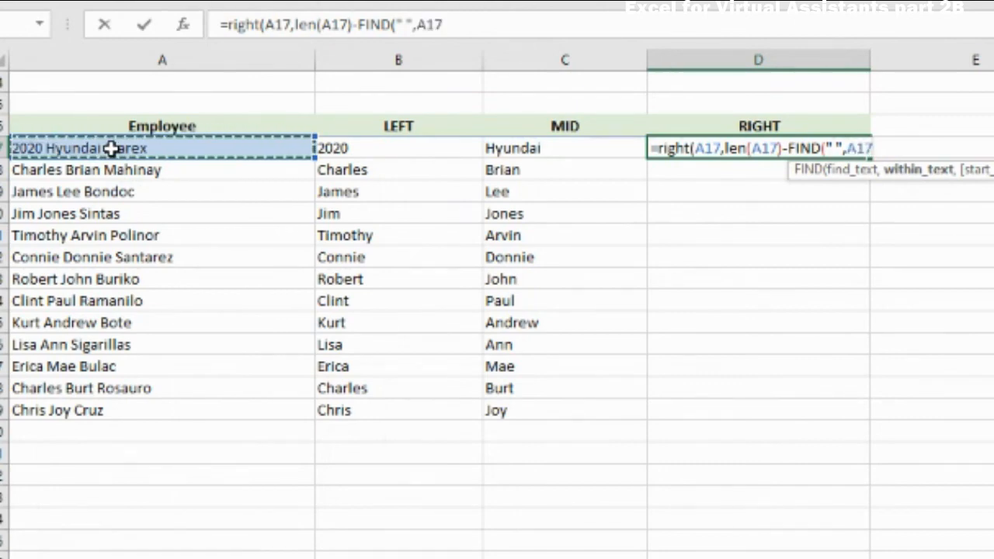
{"action": "type", "text": ","}
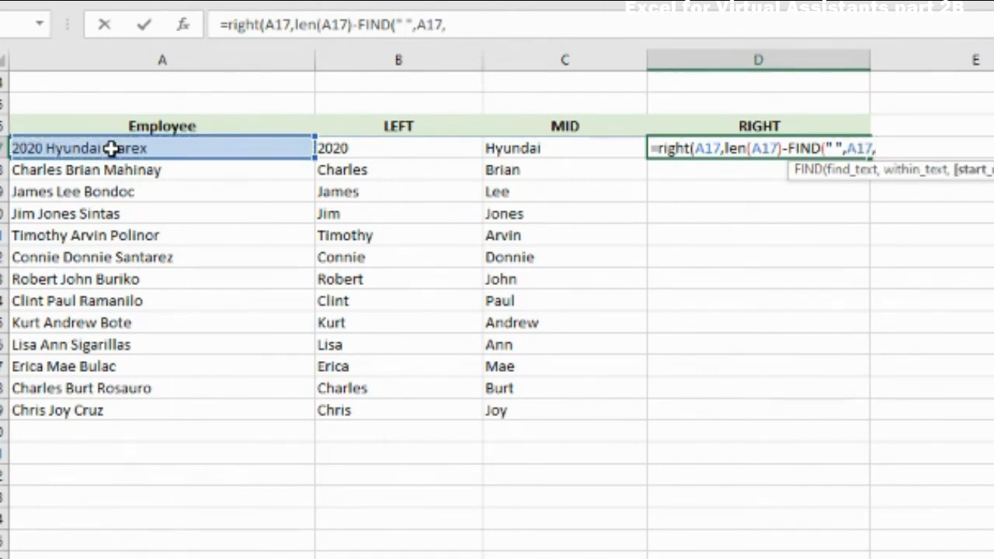
{"action": "type", "text": "FIND"}
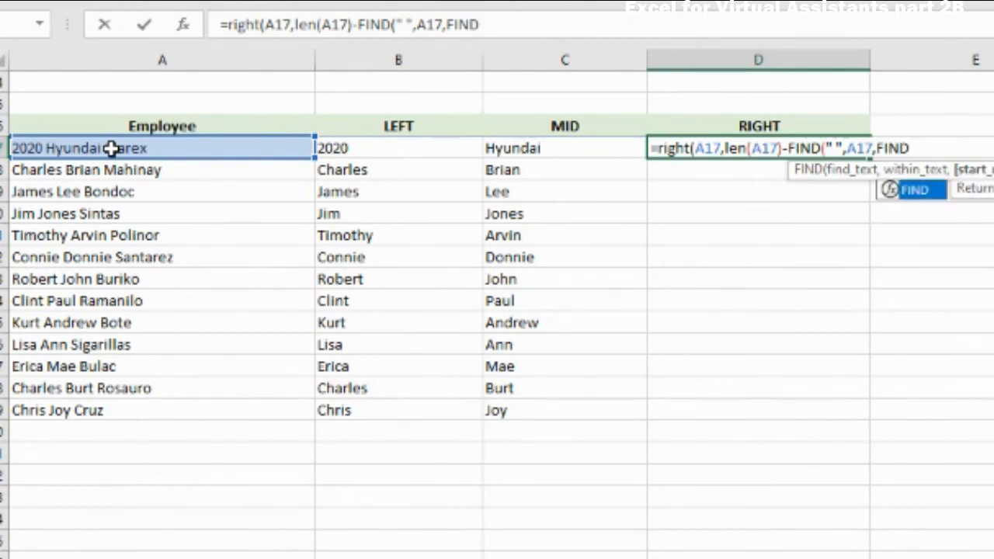
{"action": "type", "text": "("}
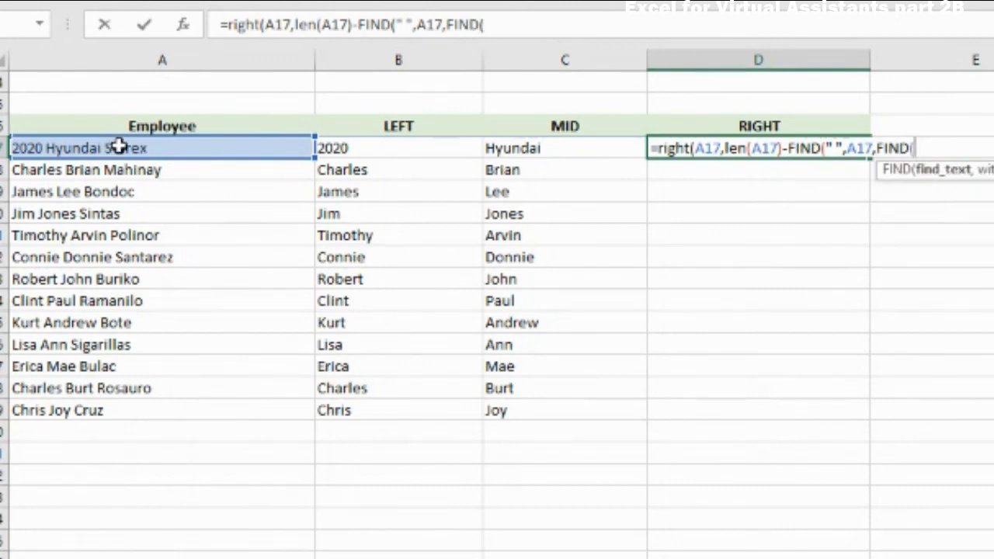
{"action": "type", "text": "\" \","}
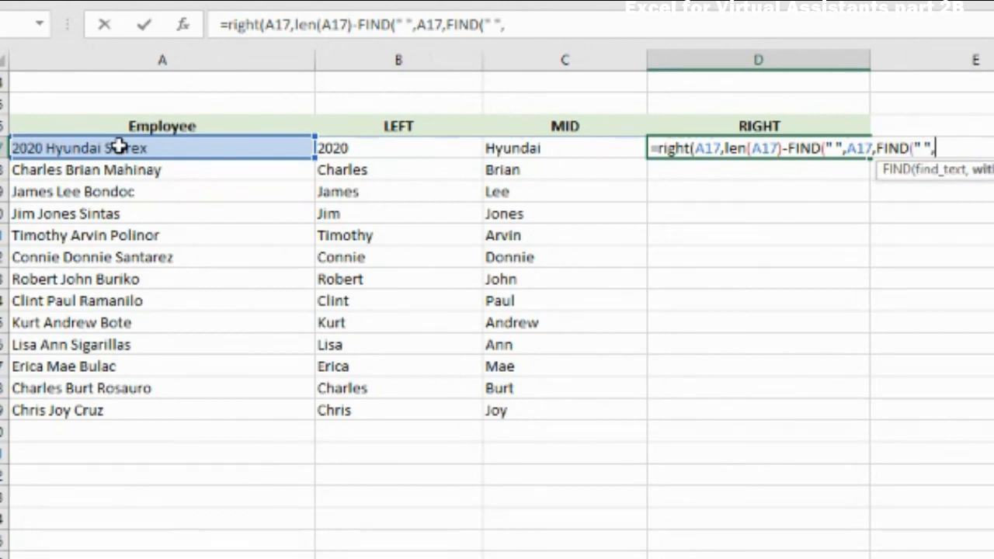
{"action": "left_click", "coordinate": [62, 146]}
{"action": "type", "text": ")+1"}
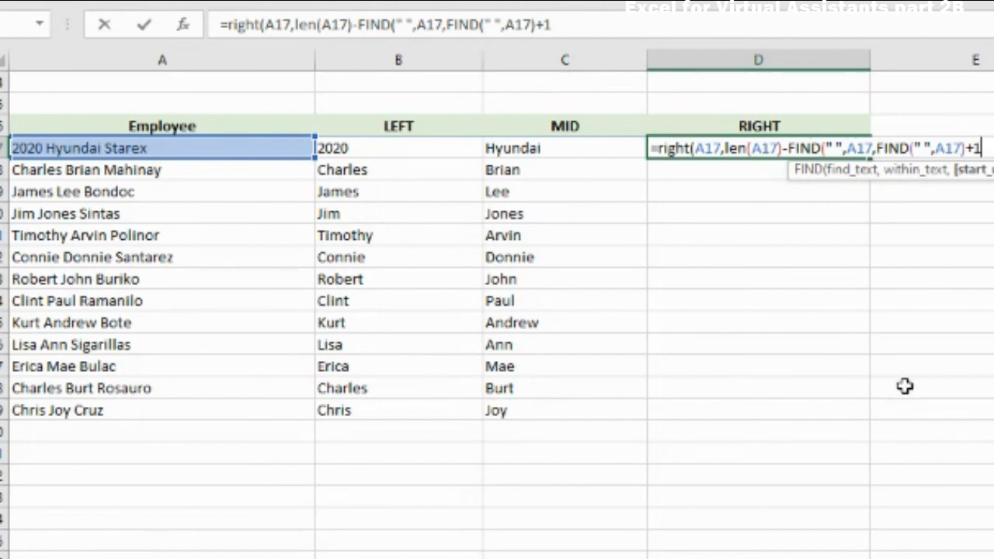
Finish D17's formula with two closing parentheses and enter it in the cell.
{"action": "key", "text": "Return"}
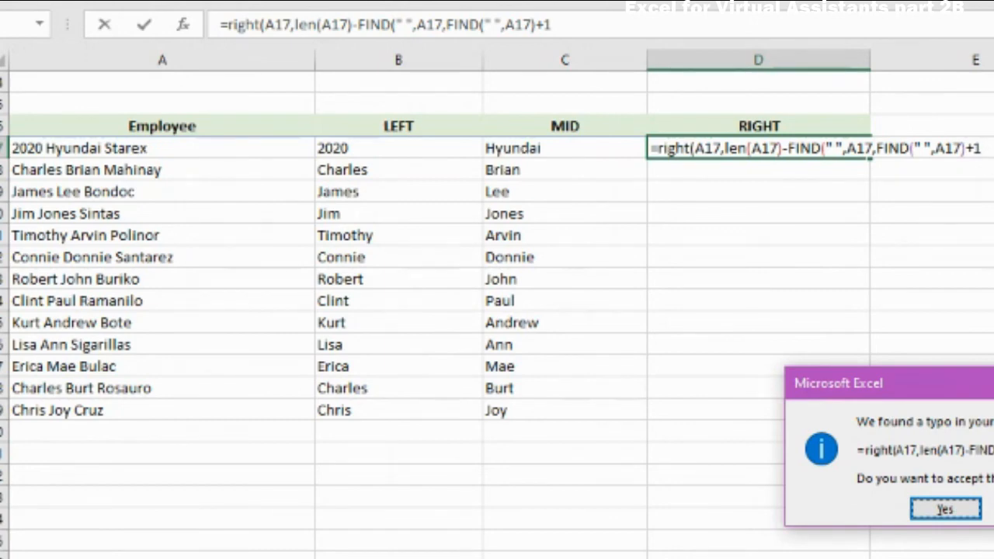
{"action": "key", "text": "Return"}
{"action": "key", "text": "Return"}
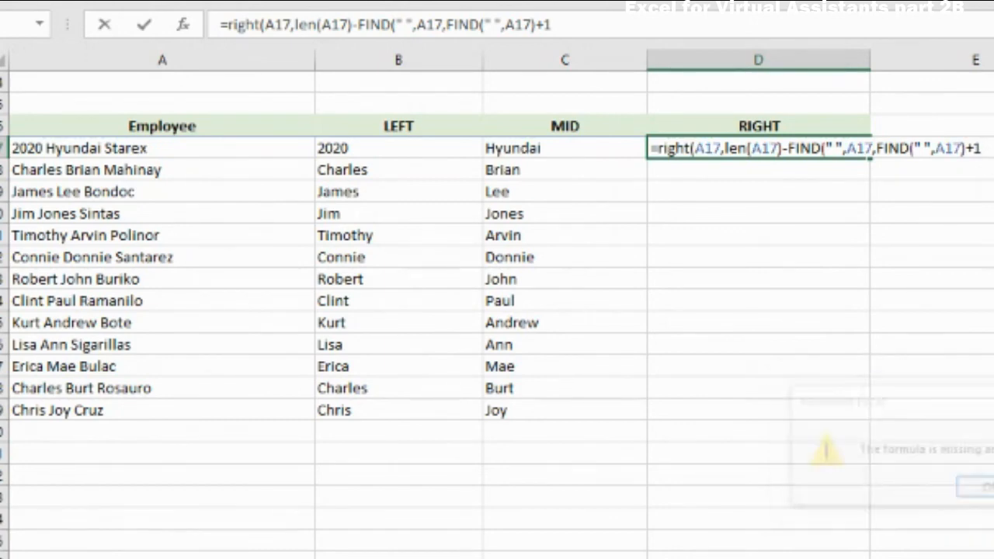
{"action": "type", "text": "))"}
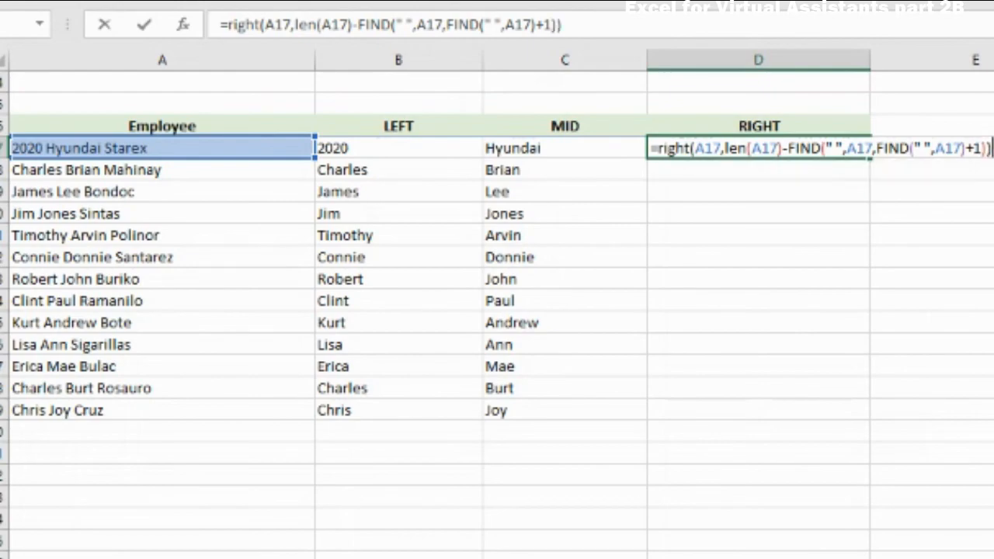
{"action": "key", "text": "Return"}
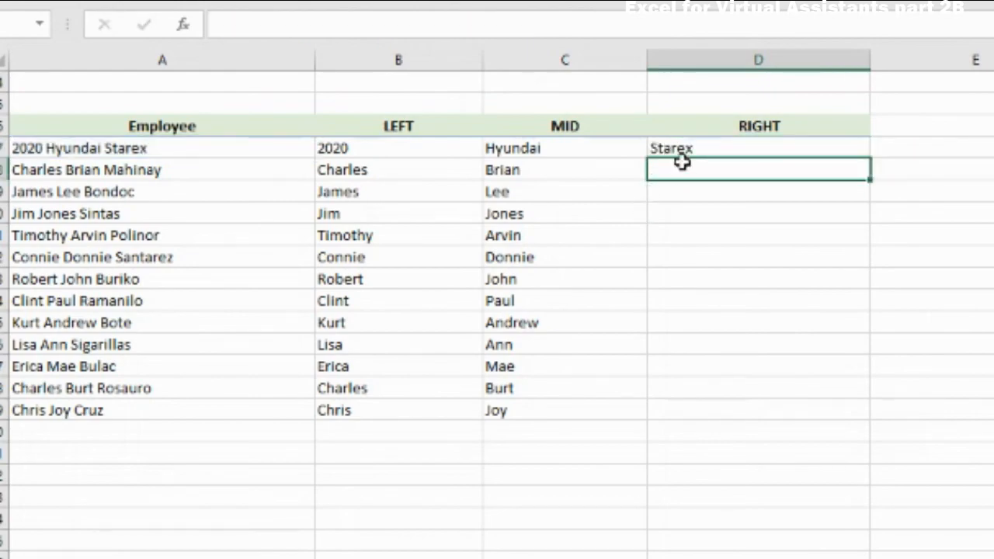
{"action": "left_click", "coordinate": [679, 149]}
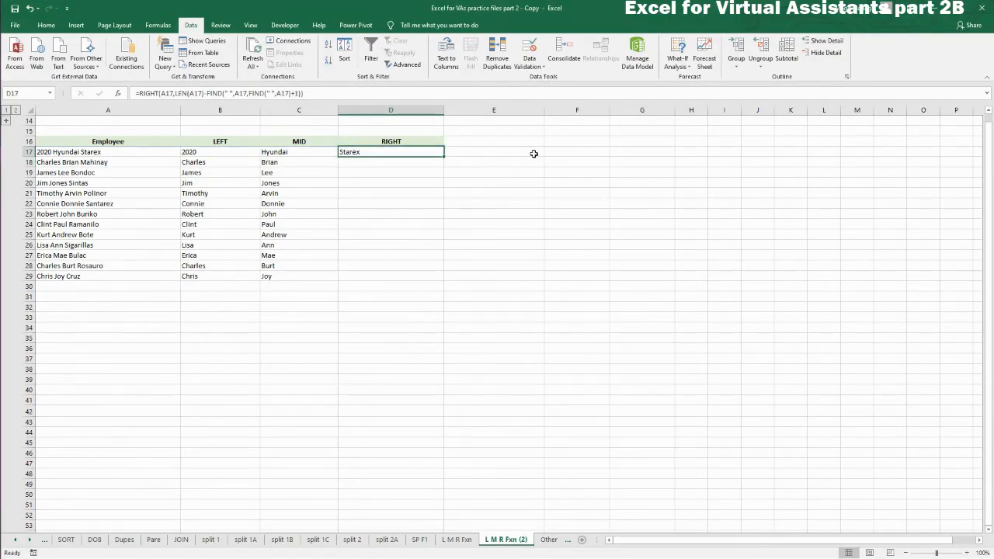
{"action": "left_click", "coordinate": [501, 152]}
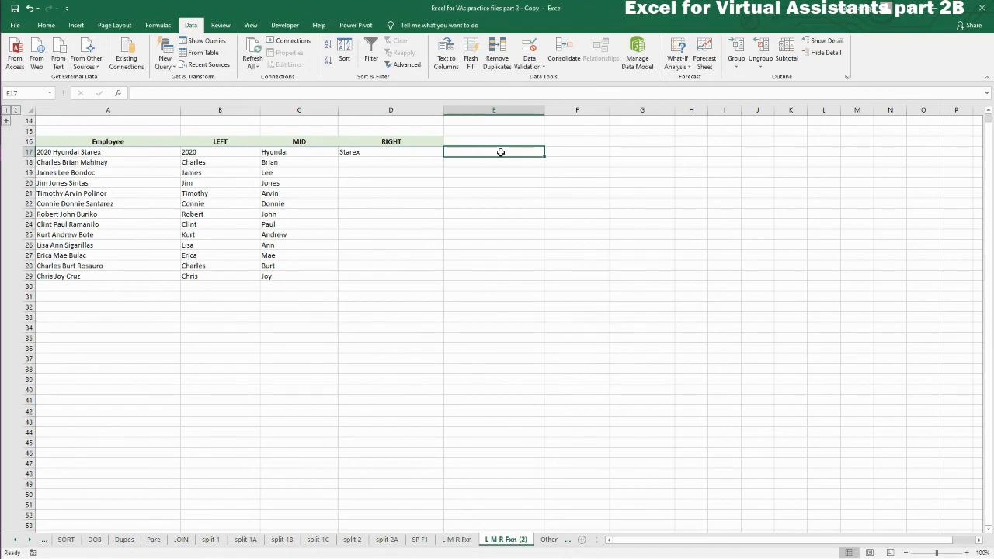
{"action": "type", "text": "=leb"}
{"action": "key", "text": "ctrl+Return"}
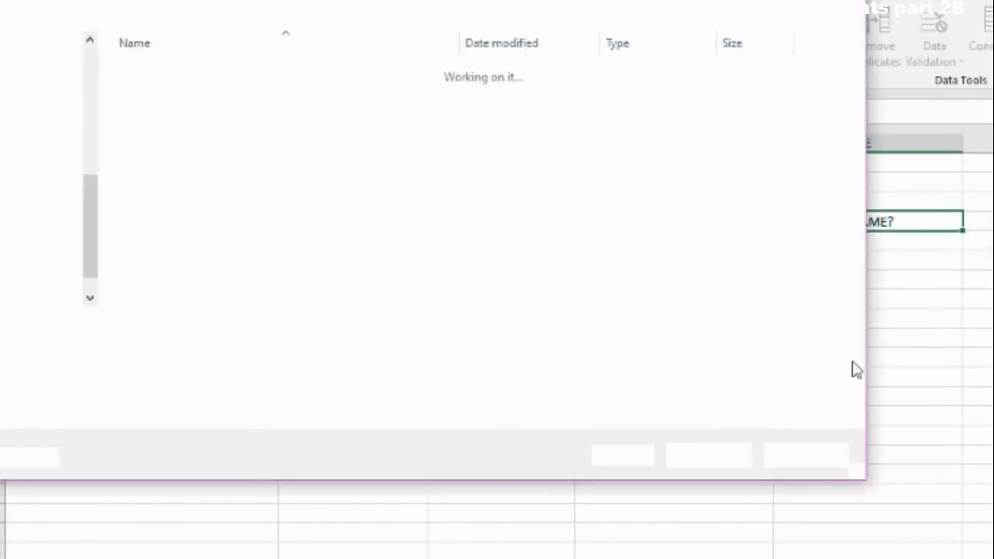
{"action": "left_click", "coordinate": [825, 450]}
Enter =LEN(A17) in E17 to count the characters of the text in A17.
{"action": "type", "text": "="}
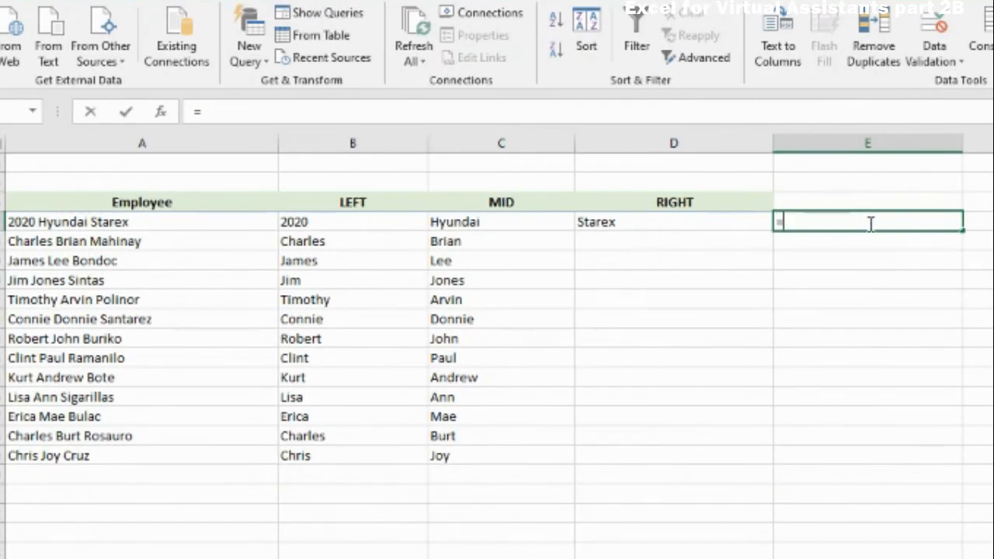
{"action": "type", "text": "len("}
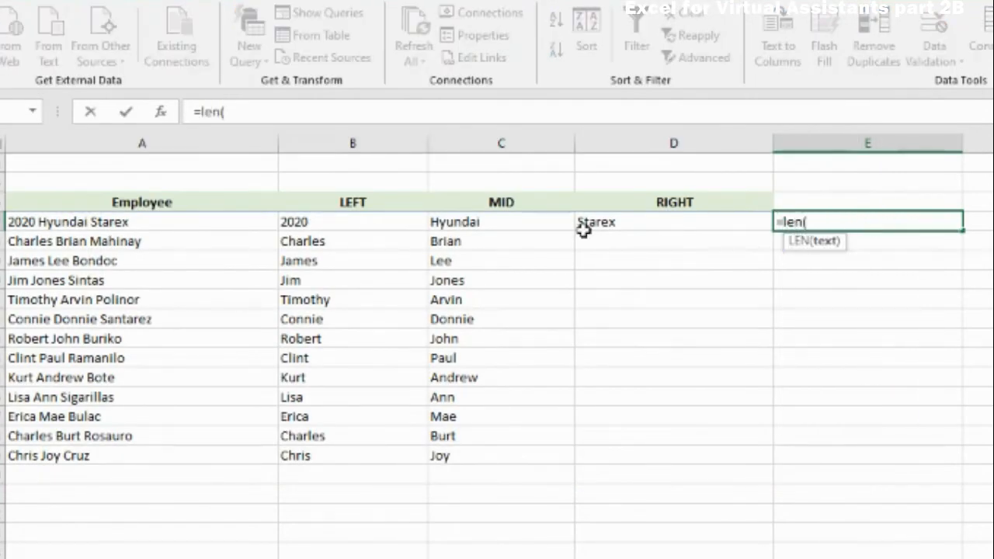
{"action": "left_click", "coordinate": [207, 222]}
{"action": "type", "text": ")"}
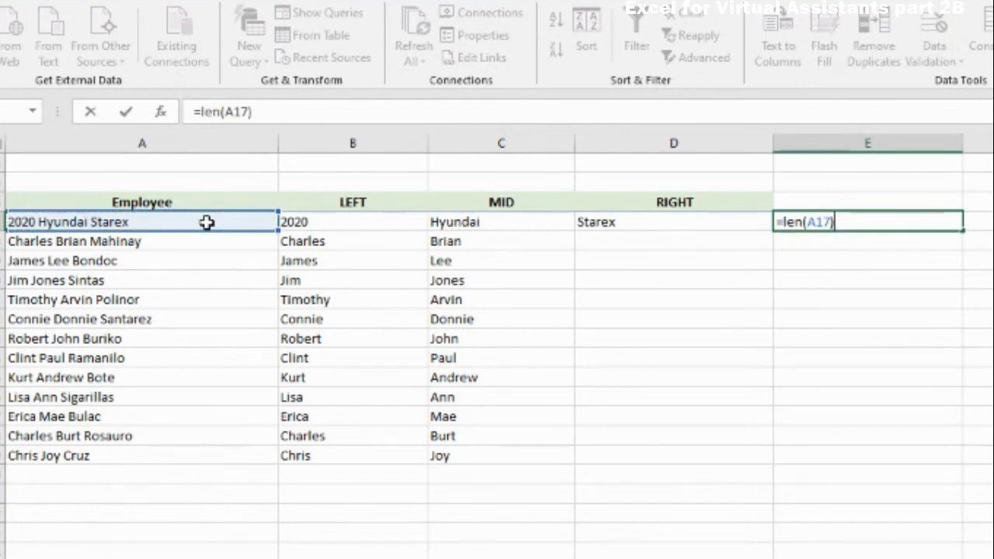
{"action": "key", "text": "Return"}
{"action": "left_click", "coordinate": [818, 222]}
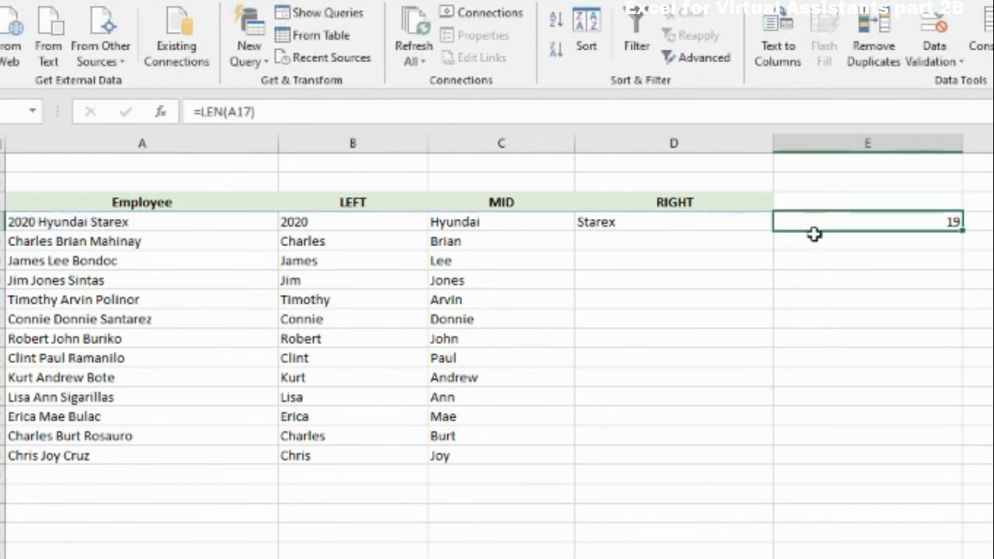
Examine the LEN and nested FIND parts of D17's formula and the characters up to the second space in A17.
{"action": "left_click", "coordinate": [604, 222]}
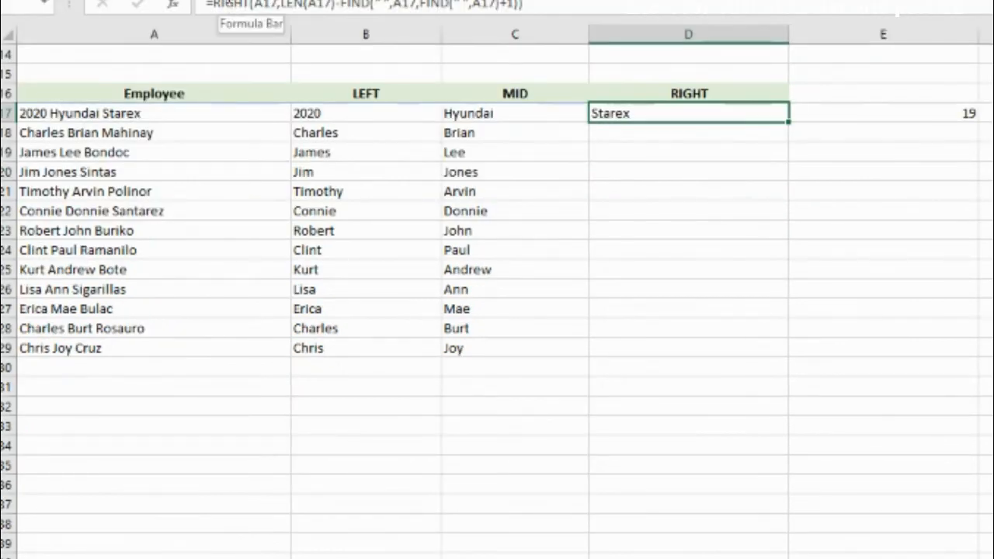
{"action": "left_click", "coordinate": [262, 6]}
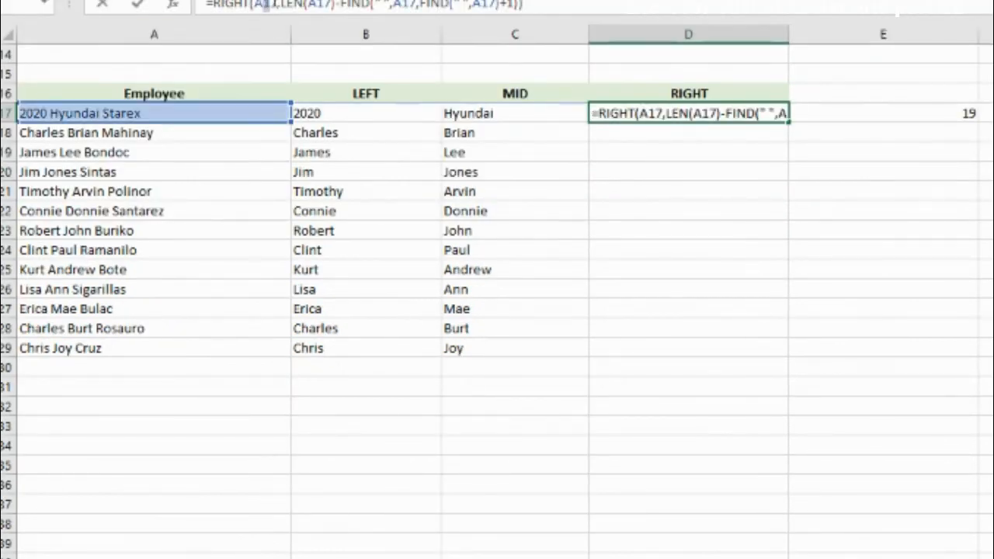
{"action": "left_click_drag", "start_coordinate": [280, 5], "coordinate": [333, 5]}
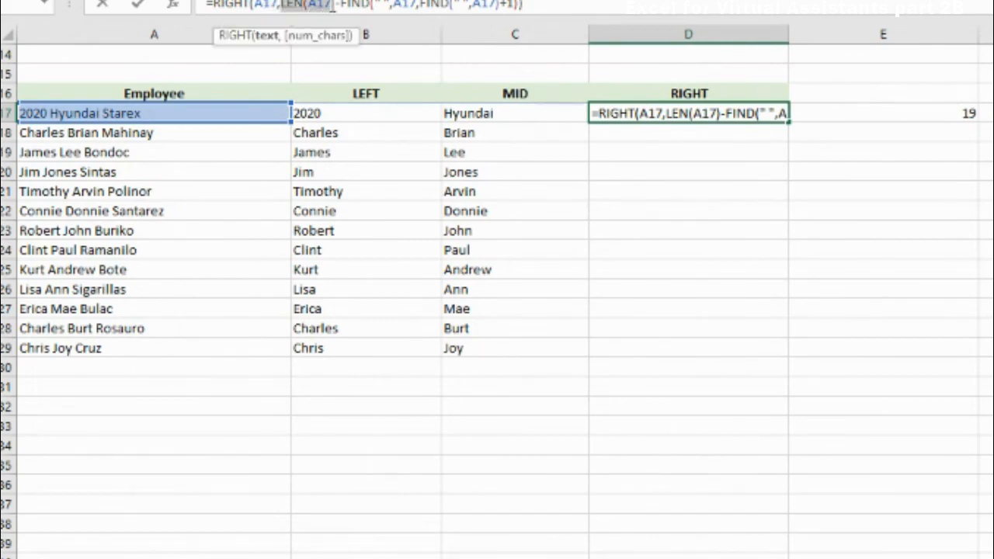
{"action": "left_click", "coordinate": [339, 5]}
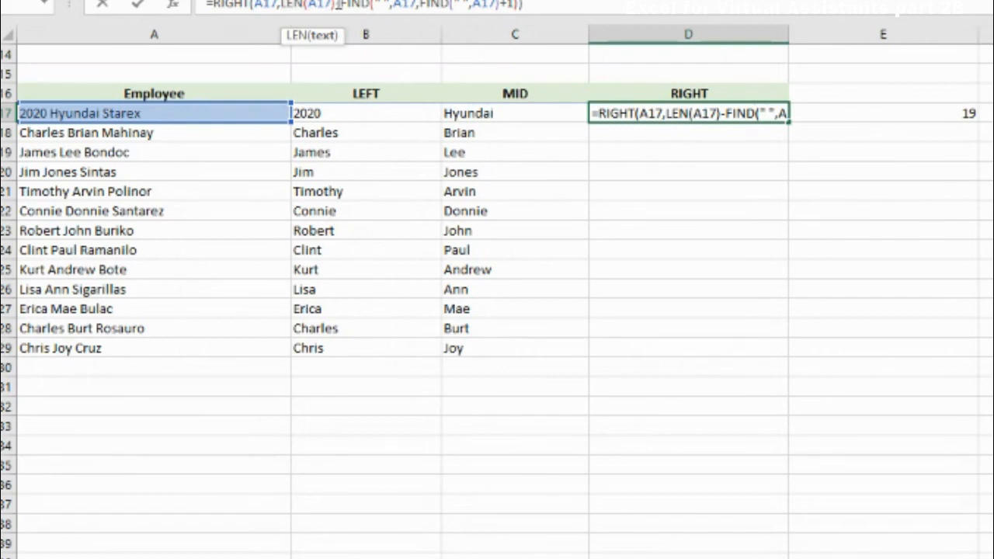
{"action": "left_click_drag", "start_coordinate": [351, 4], "coordinate": [517, 5]}
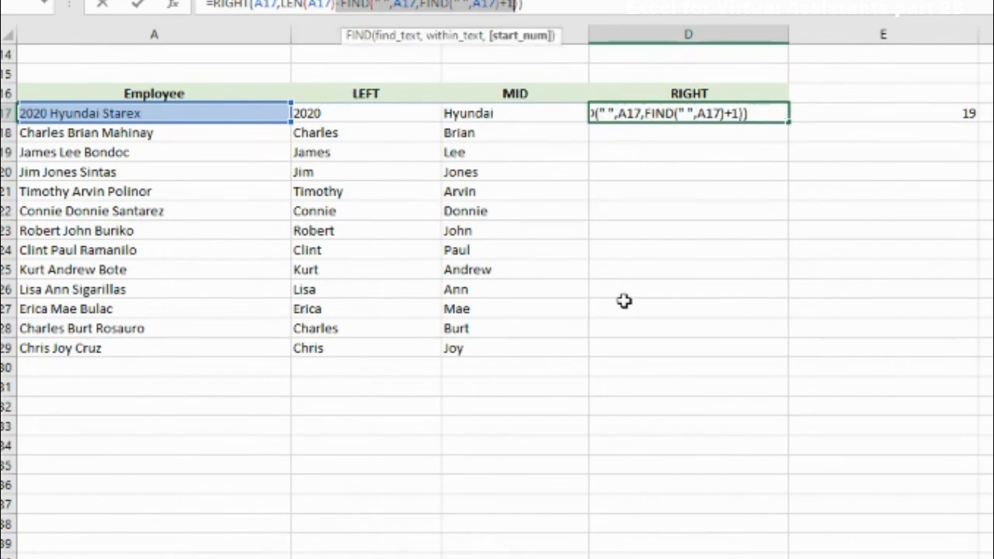
{"action": "left_click", "coordinate": [644, 426]}
{"action": "double_click", "coordinate": [39, 116]}
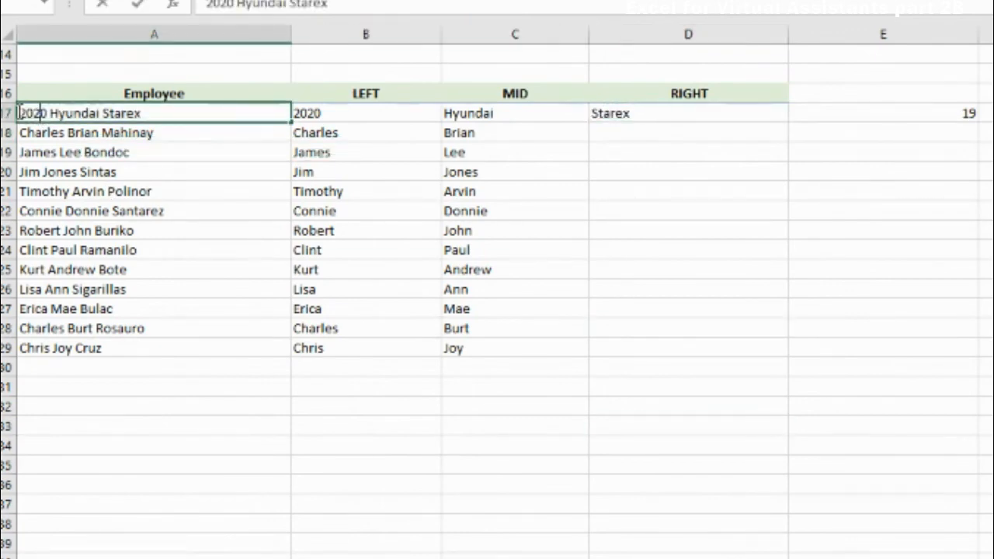
{"action": "left_click_drag", "start_coordinate": [19, 113], "coordinate": [103, 113]}
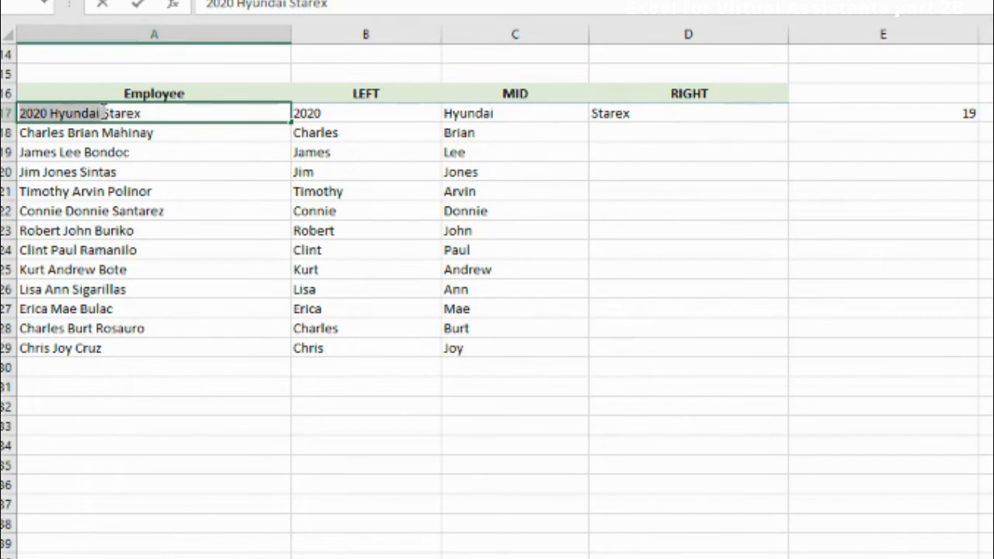
{"action": "left_click", "coordinate": [101, 113]}
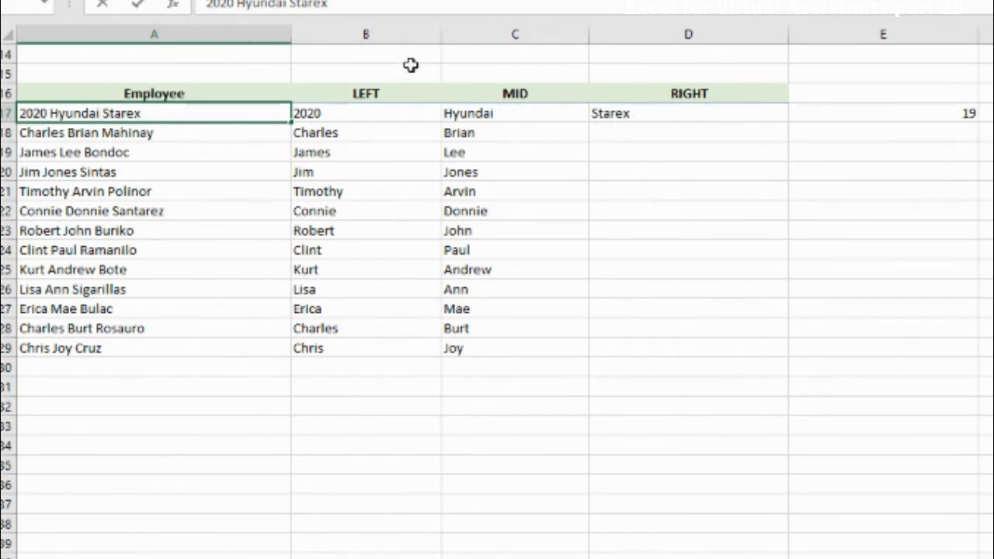
Fill the RIGHT formula from D17 down to D29.
{"action": "left_click", "coordinate": [691, 117]}
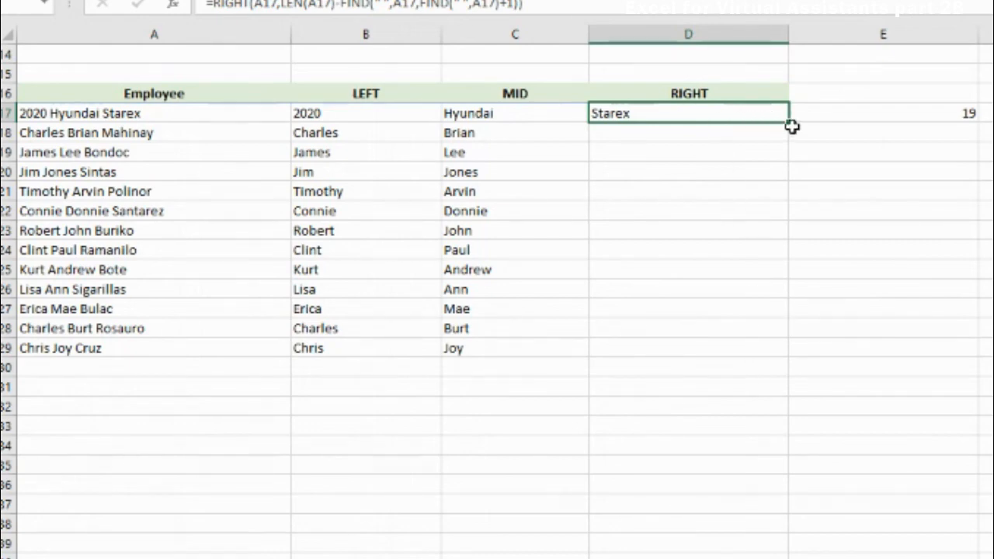
{"action": "left_click_drag", "start_coordinate": [788, 122], "coordinate": [767, 354]}
Replace the employee name in A20 with "2012 Mercedes Benz" and check the three split cells in row 20.
{"action": "left_click", "coordinate": [66, 178]}
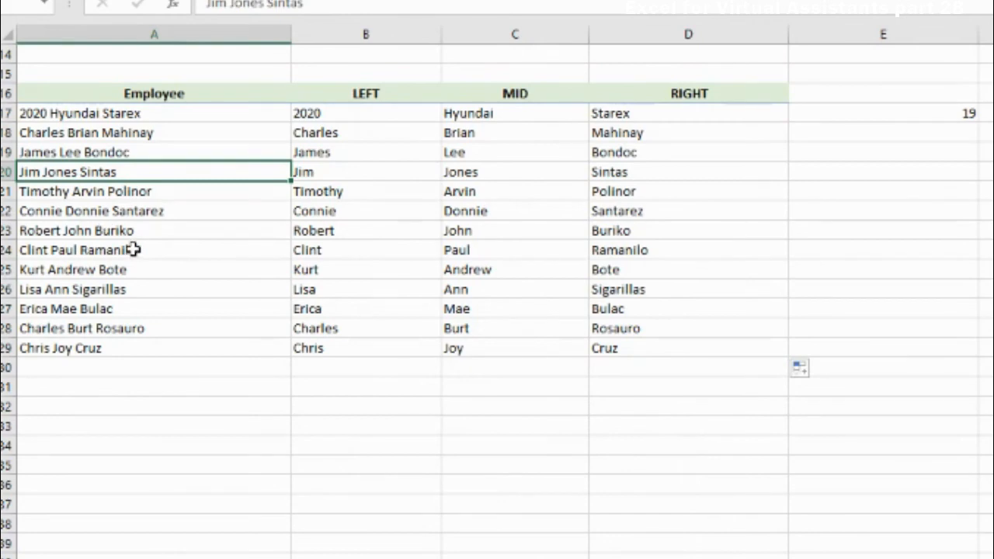
{"action": "type", "text": "2012"}
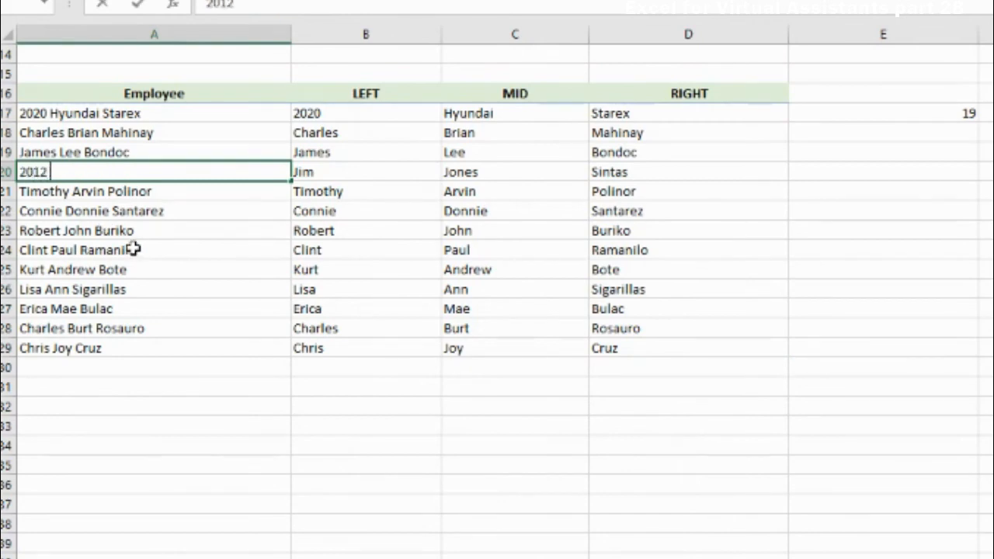
{"action": "type", "text": " Mercede"}
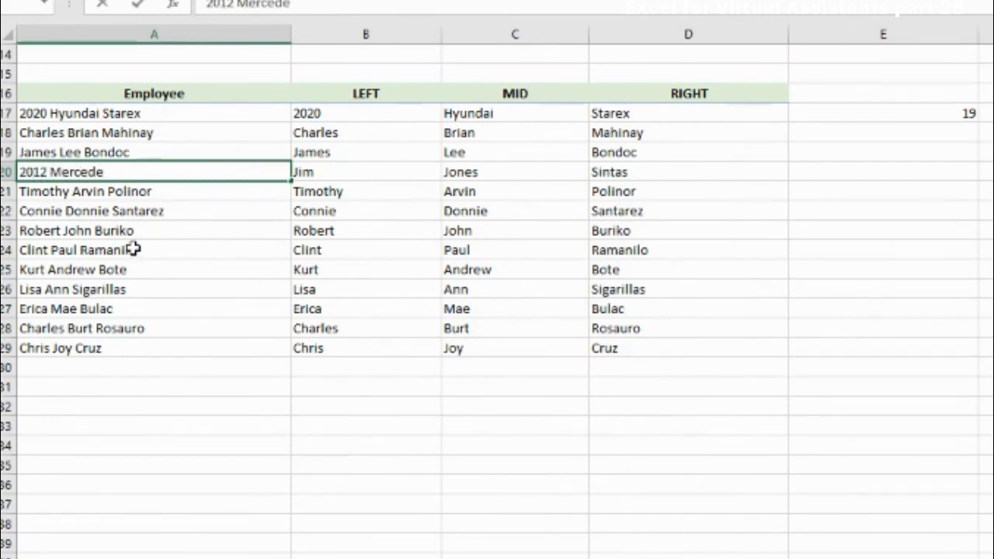
{"action": "type", "text": "s Benz"}
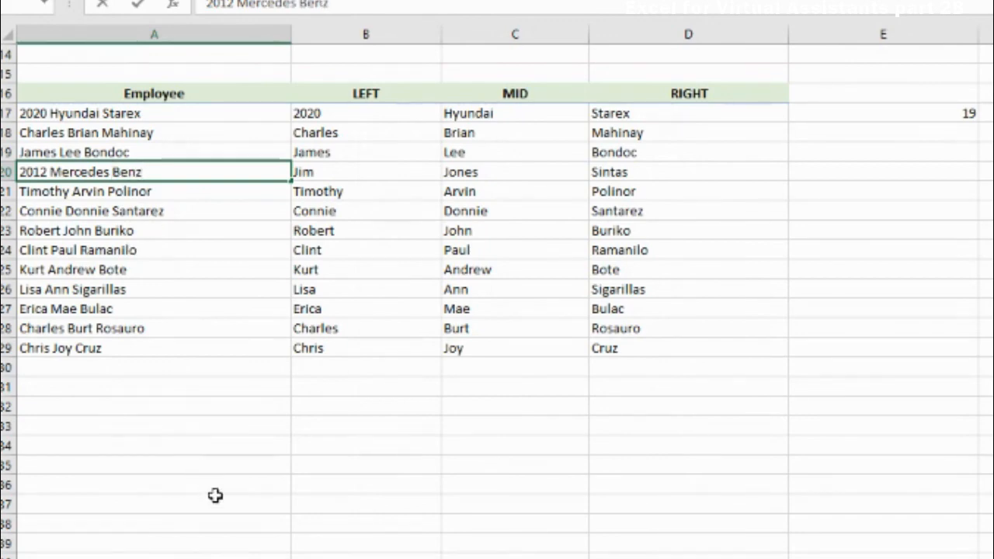
{"action": "left_click", "coordinate": [256, 489]}
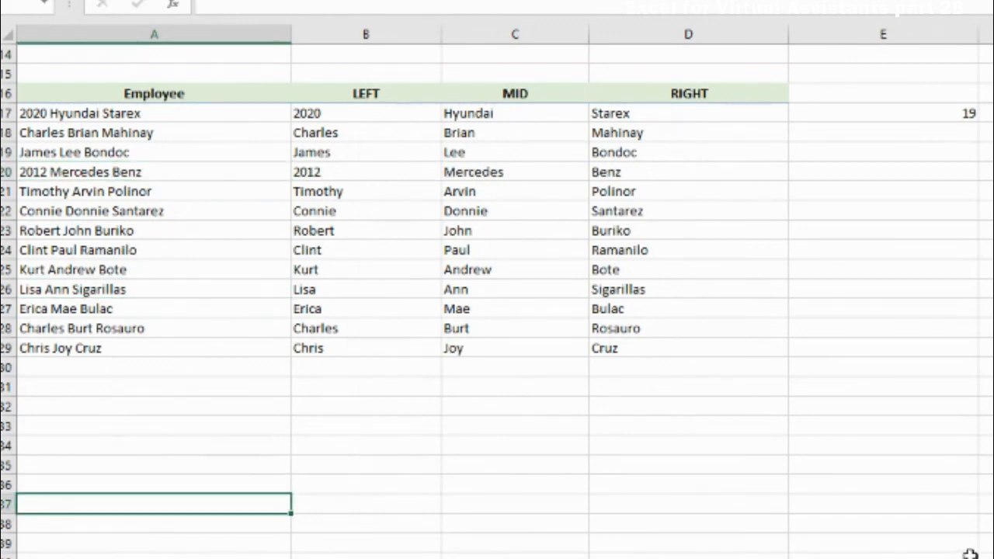
{"action": "left_click", "coordinate": [317, 172]}
{"action": "left_click", "coordinate": [480, 172]}
{"action": "left_click", "coordinate": [625, 171]}
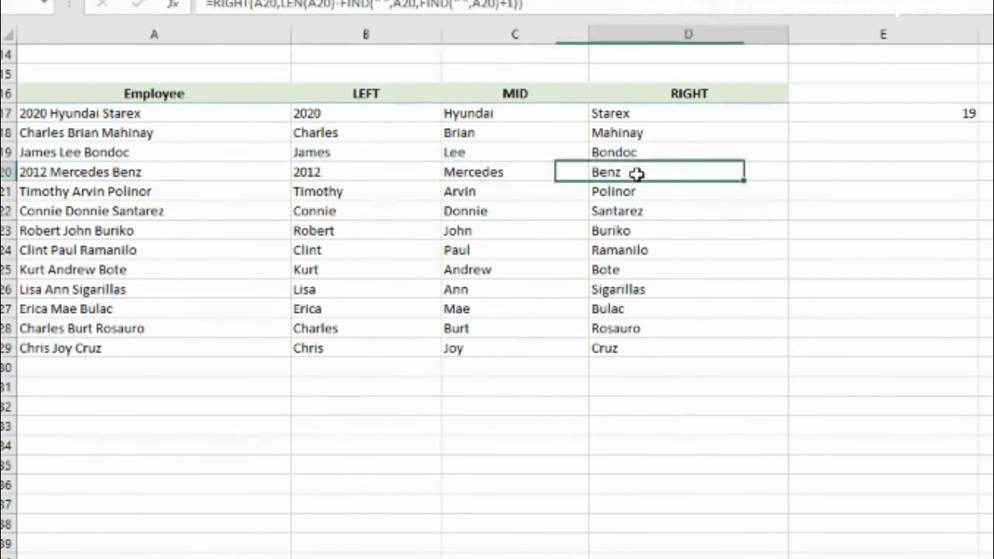
Clear the character count in E17 and review the formulas in D17 and B18.
{"action": "left_click", "coordinate": [686, 389]}
{"action": "left_click", "coordinate": [560, 97]}
{"action": "left_click", "coordinate": [615, 138]}
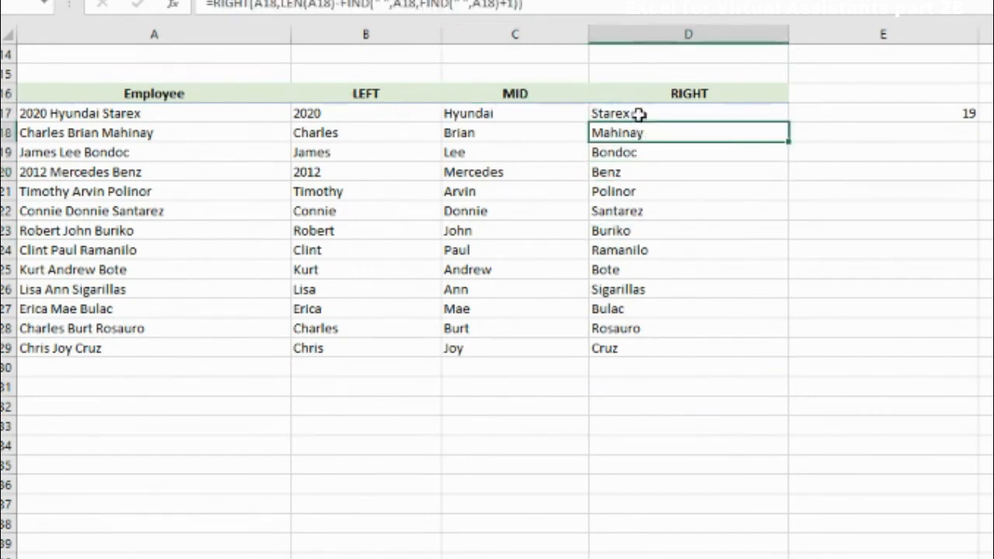
{"action": "left_click", "coordinate": [637, 114]}
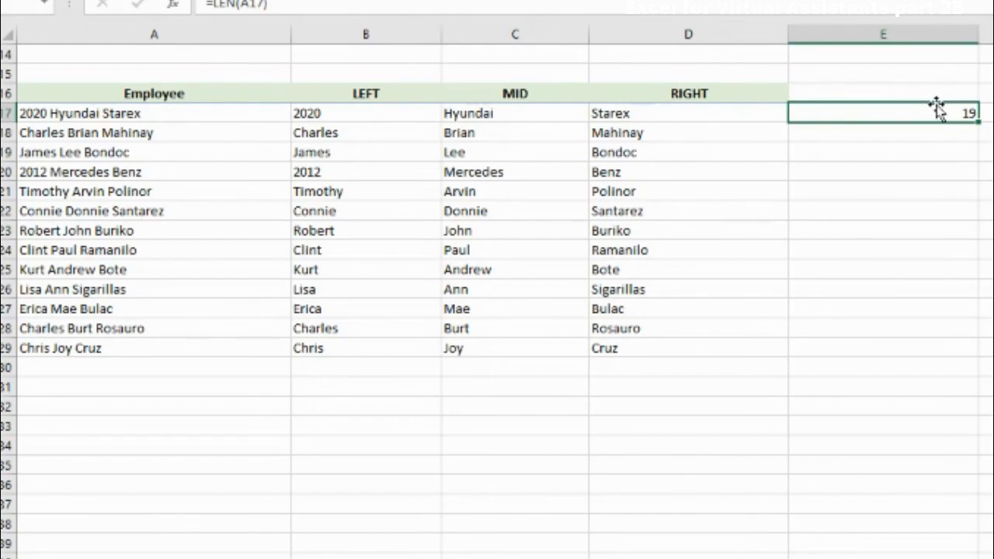
{"action": "key", "text": "Delete"}
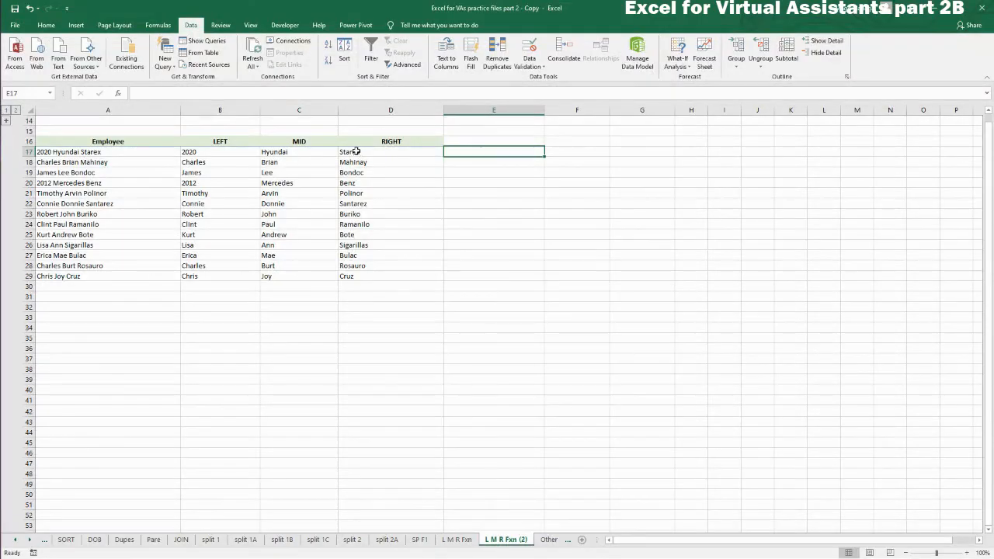
{"action": "left_click", "coordinate": [354, 151]}
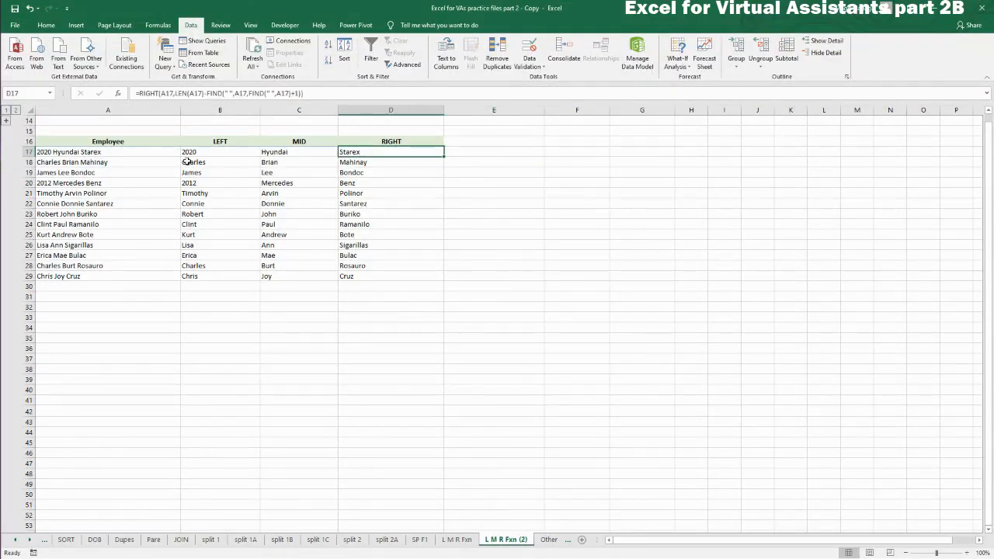
{"action": "left_click", "coordinate": [189, 162]}
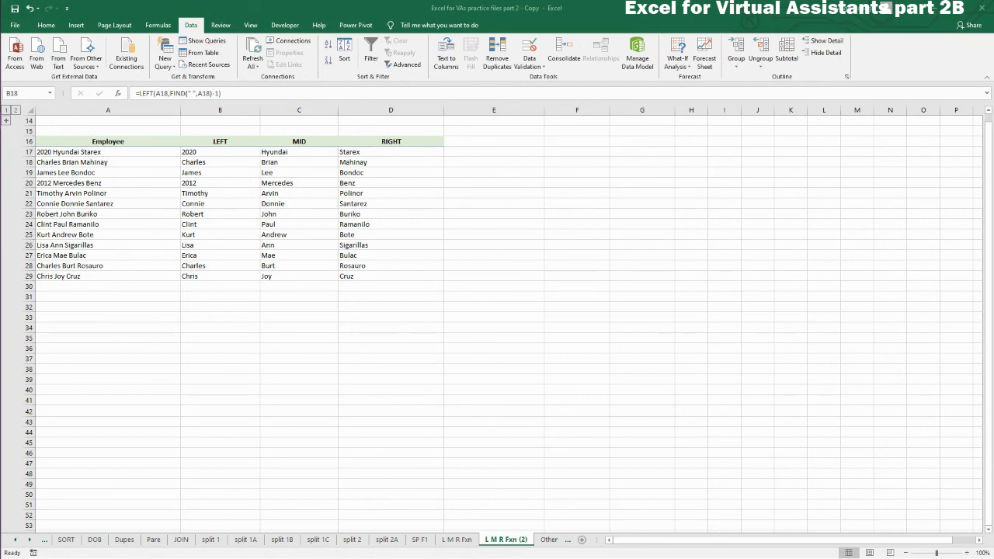
{"action": "left_click", "coordinate": [489, 493]}
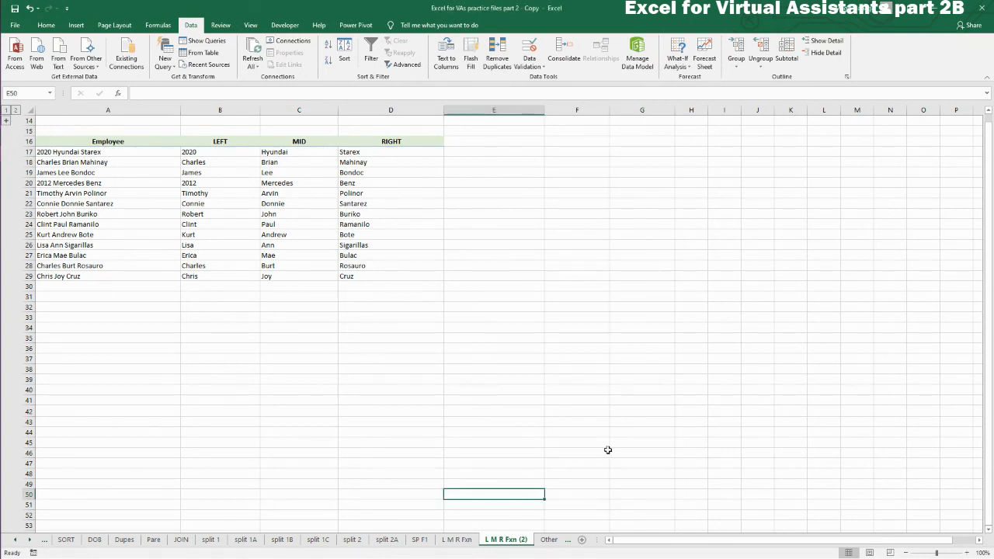